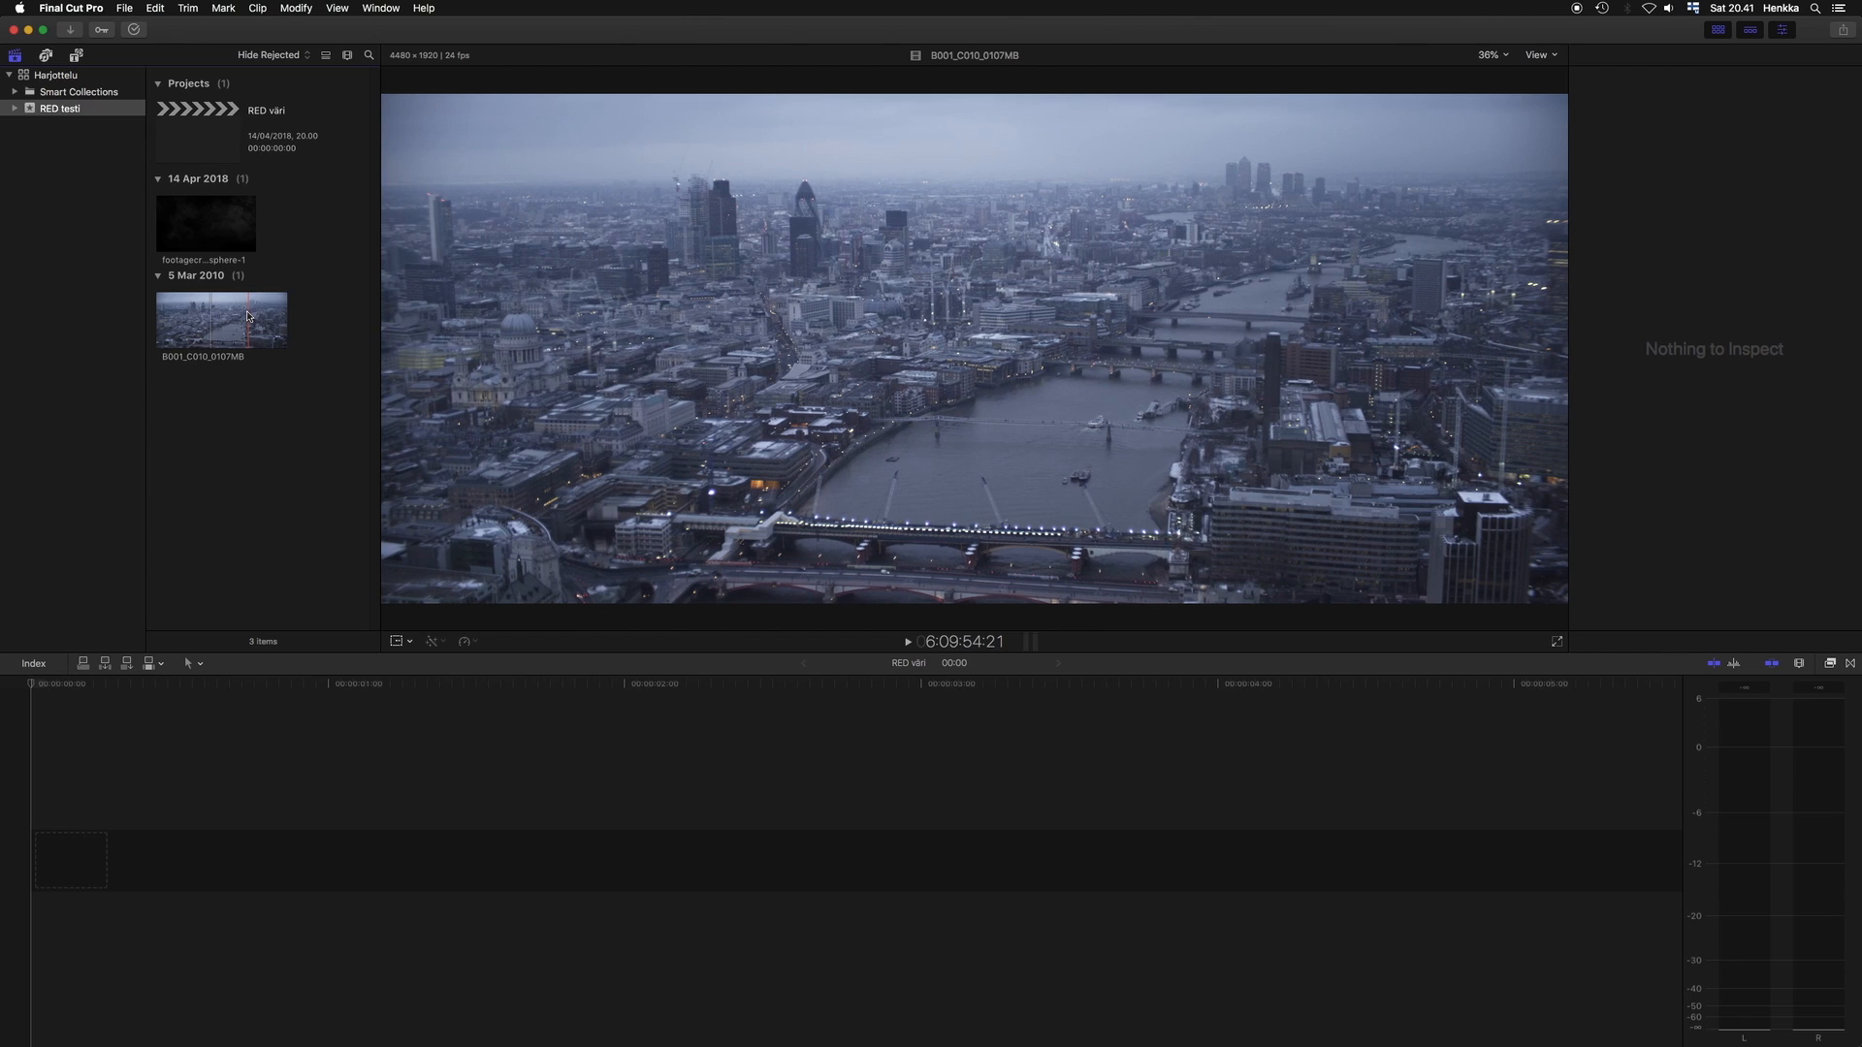
# Switch to Chrome and look through the sample footage downloads in the M-X REEL R3D's forum thread.
pyautogui.press('super+Tab')
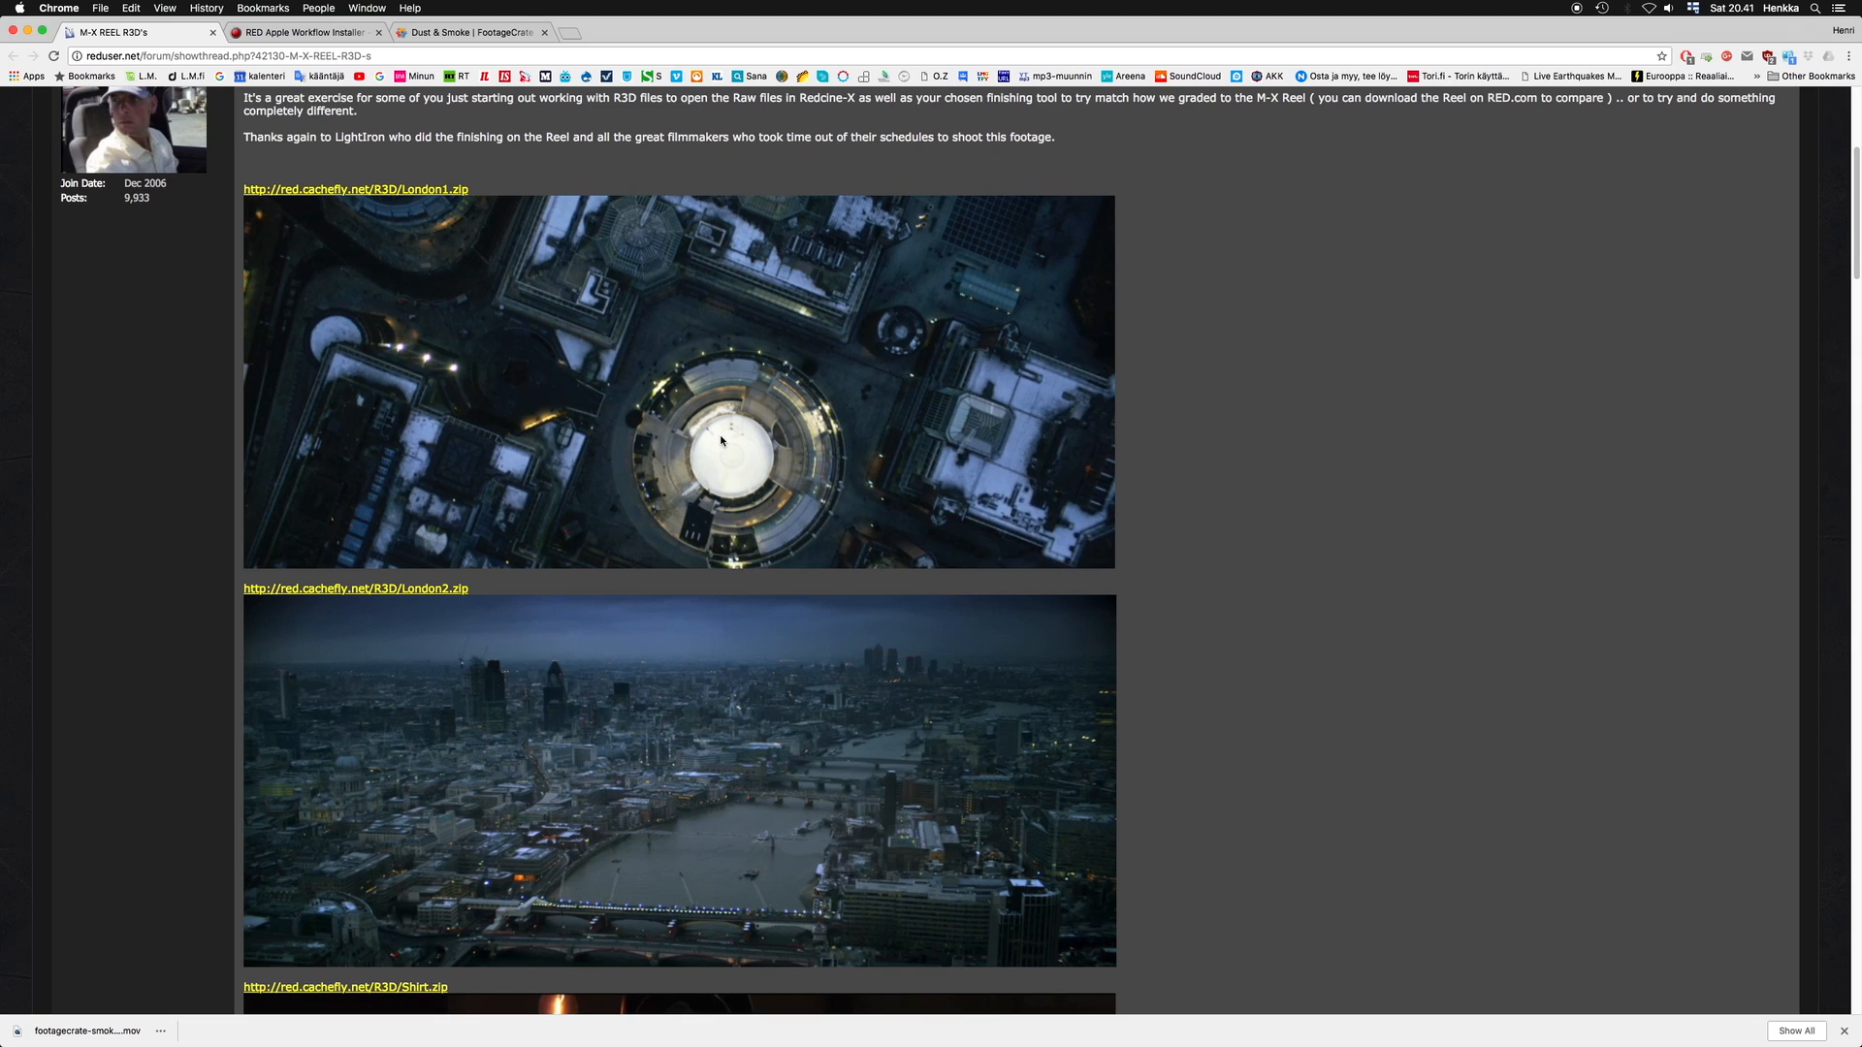
pyautogui.scroll(5, 1033, 411)
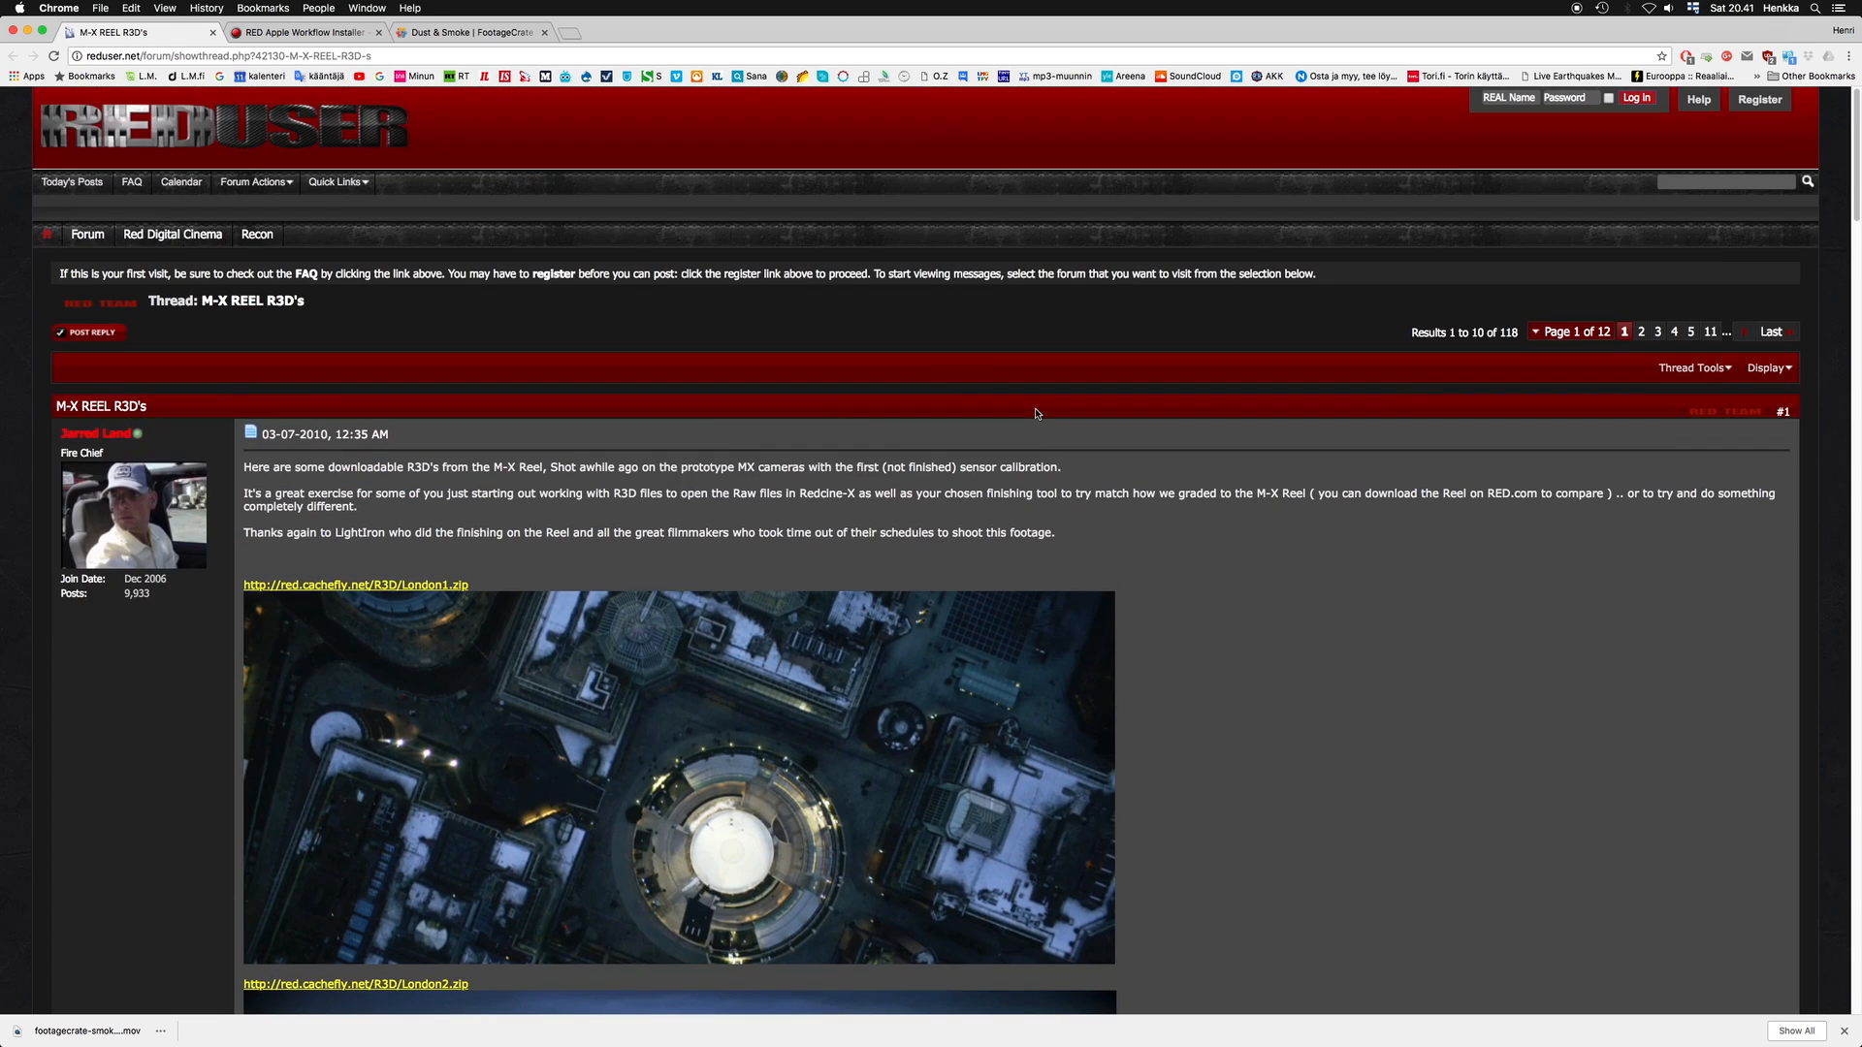
pyautogui.scroll(-15, 1034, 413)
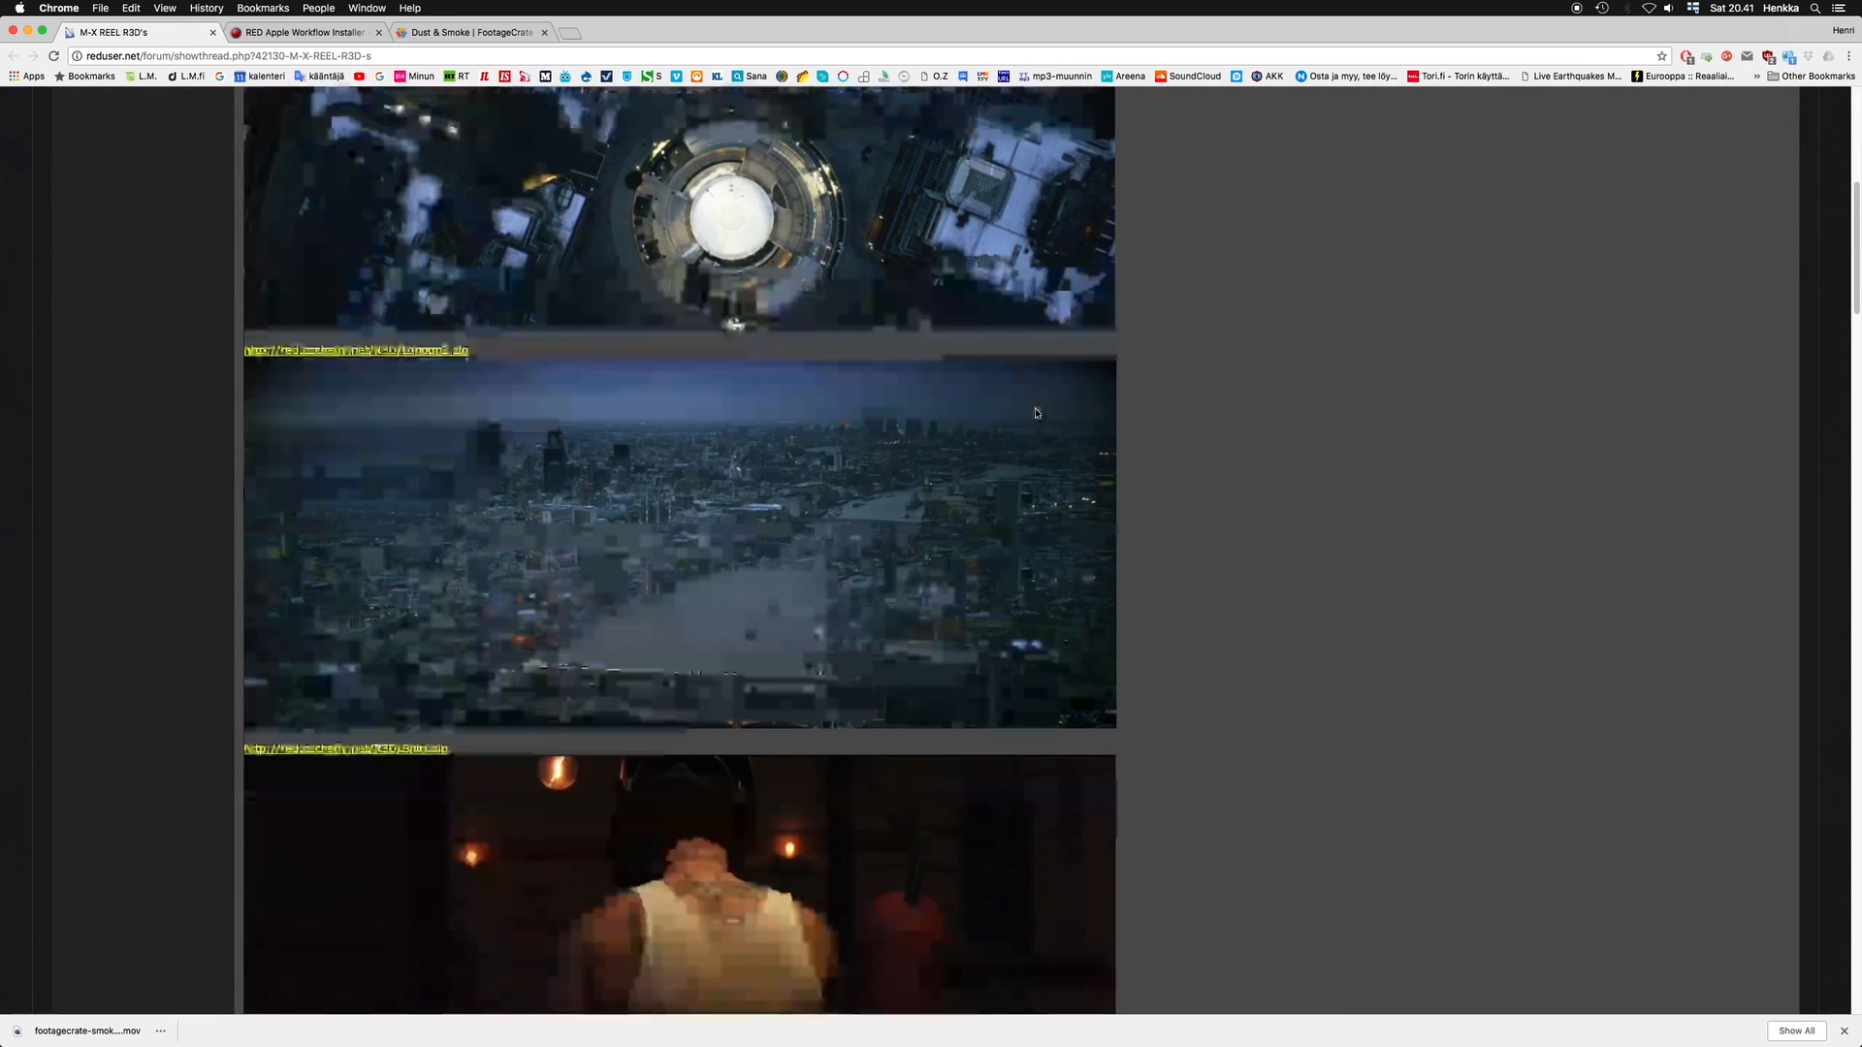
pyautogui.scroll(-14, 1034, 413)
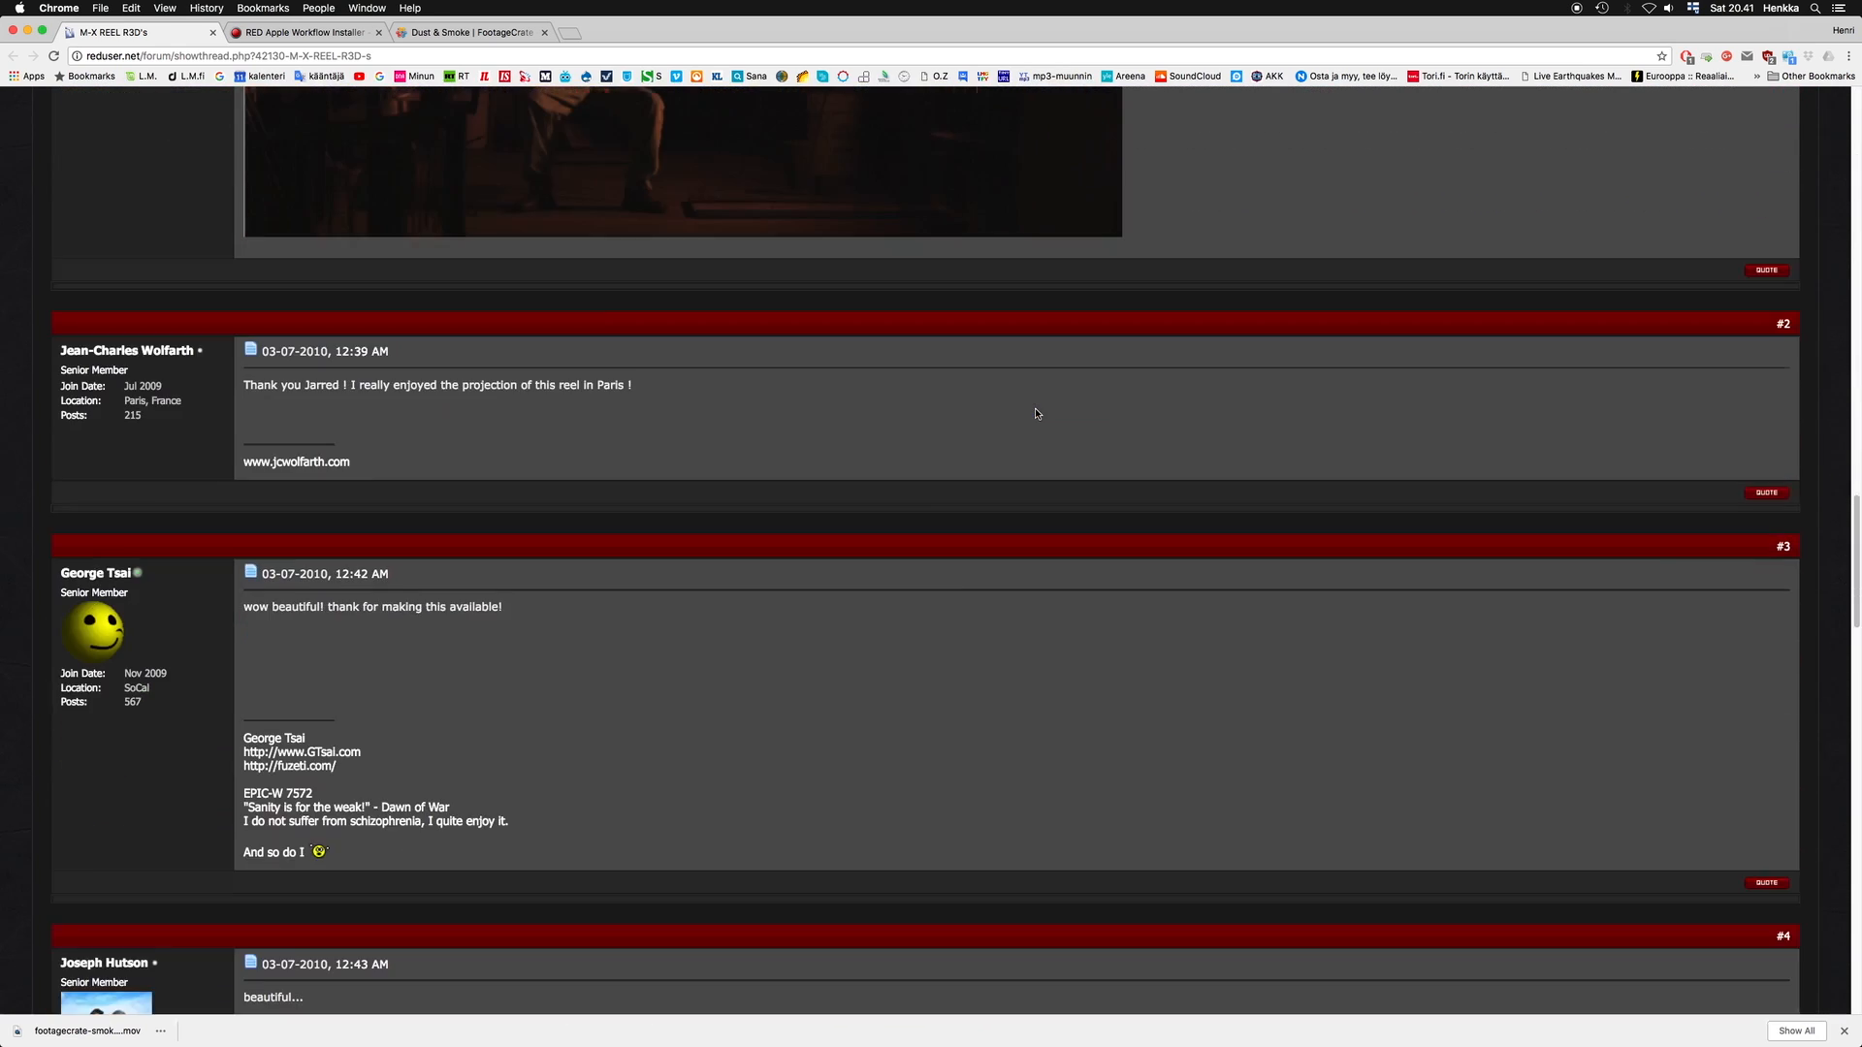
pyautogui.scroll(5, 1035, 413)
pyautogui.scroll(8, 1034, 413)
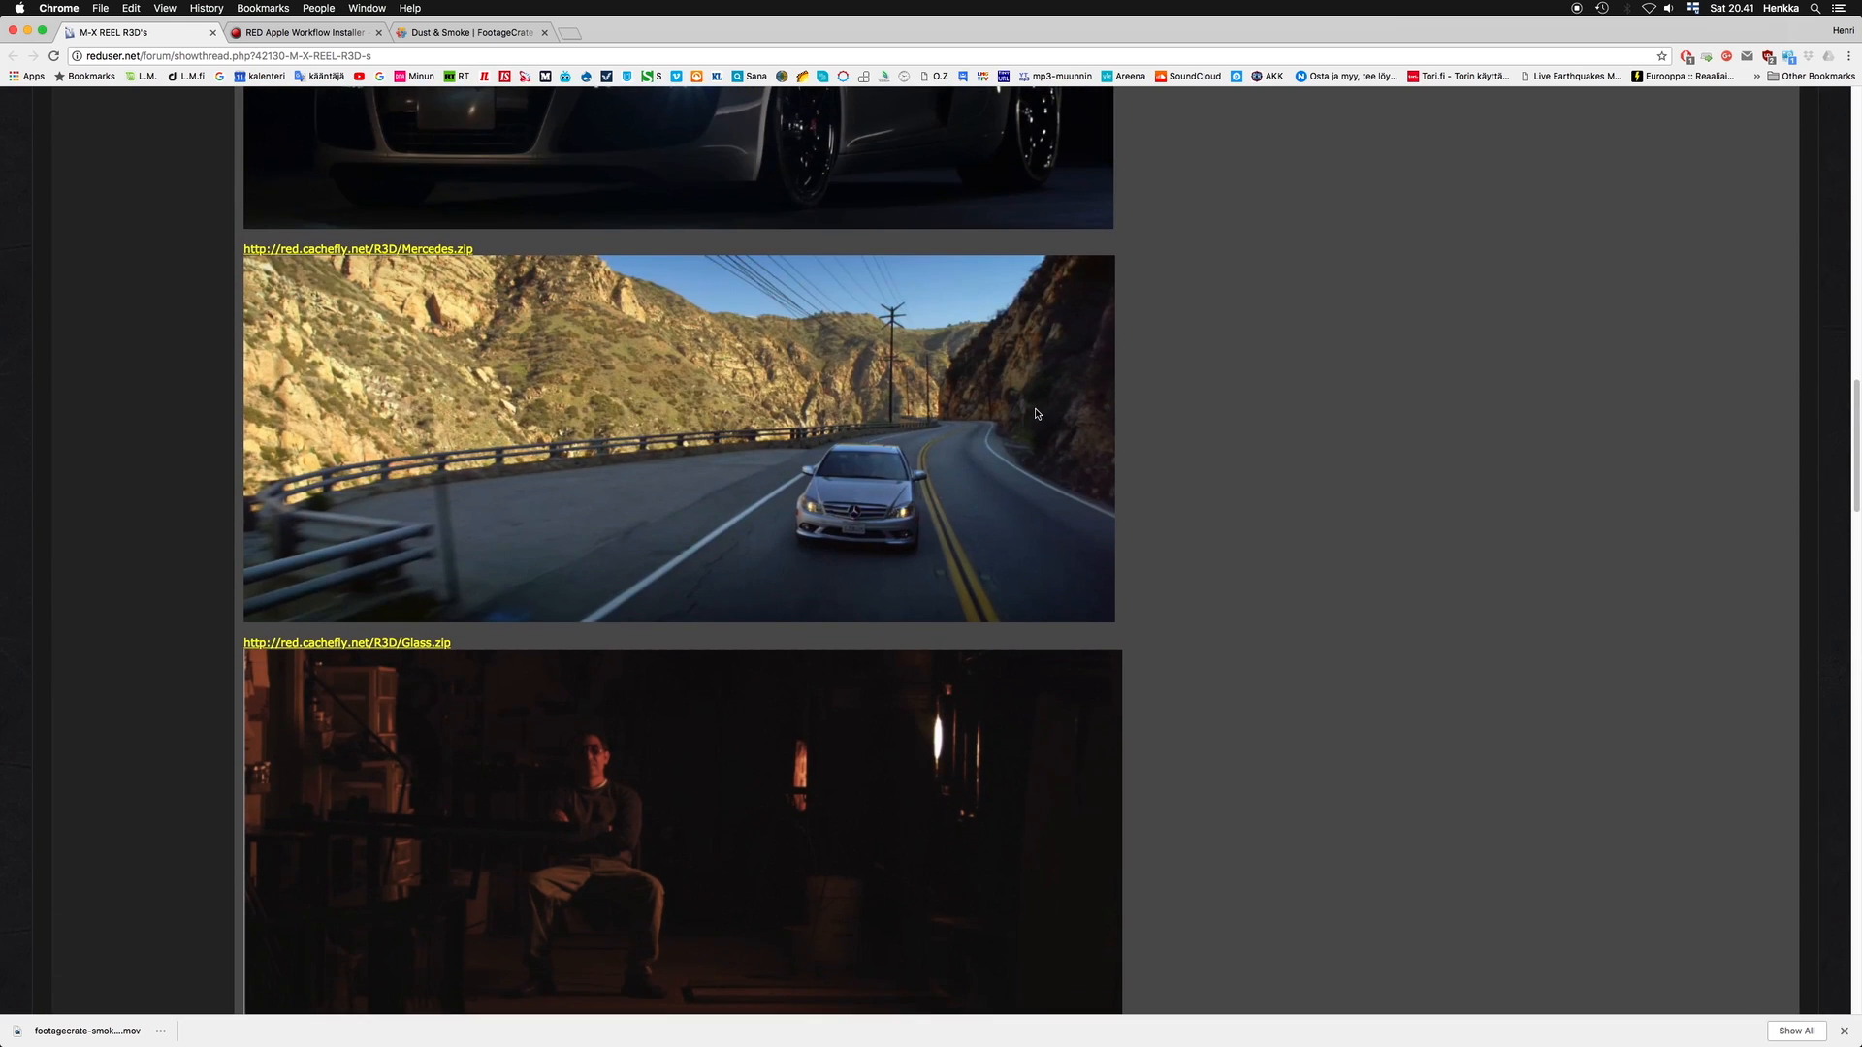
pyautogui.scroll(8, 1035, 413)
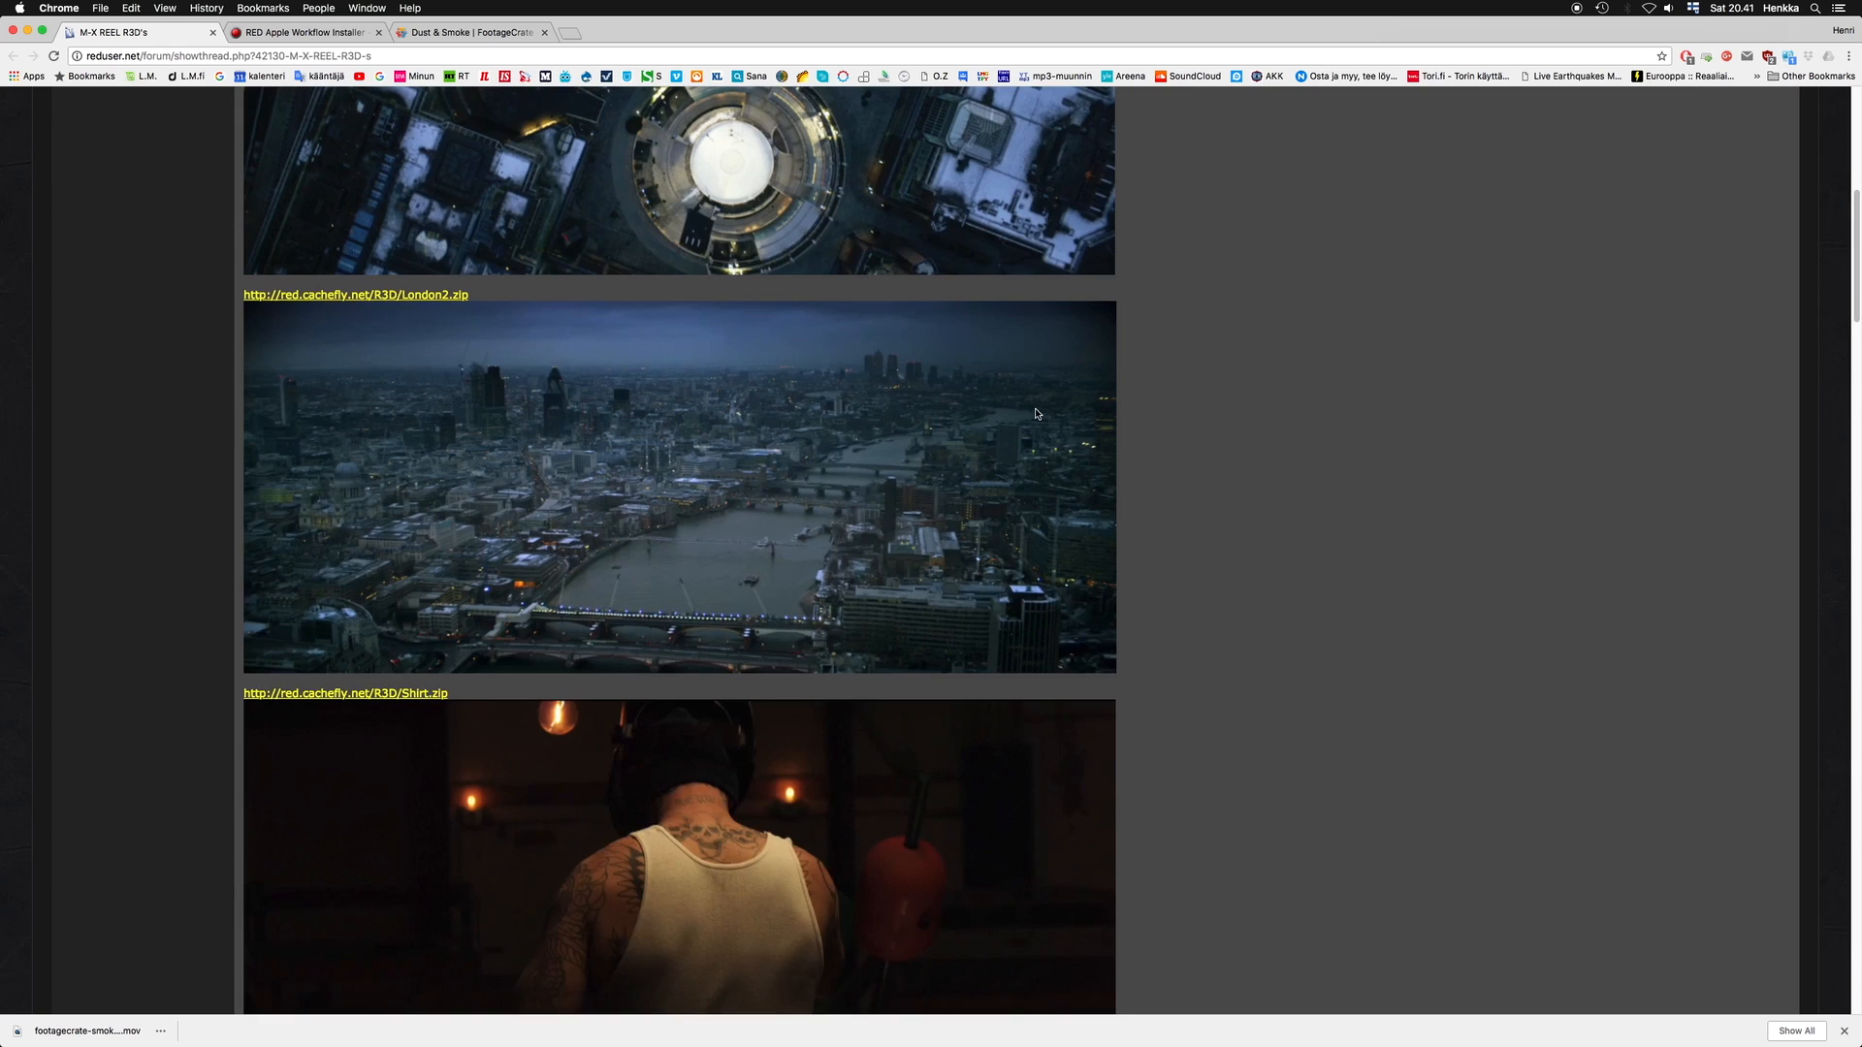
pyautogui.scroll(6, 1035, 413)
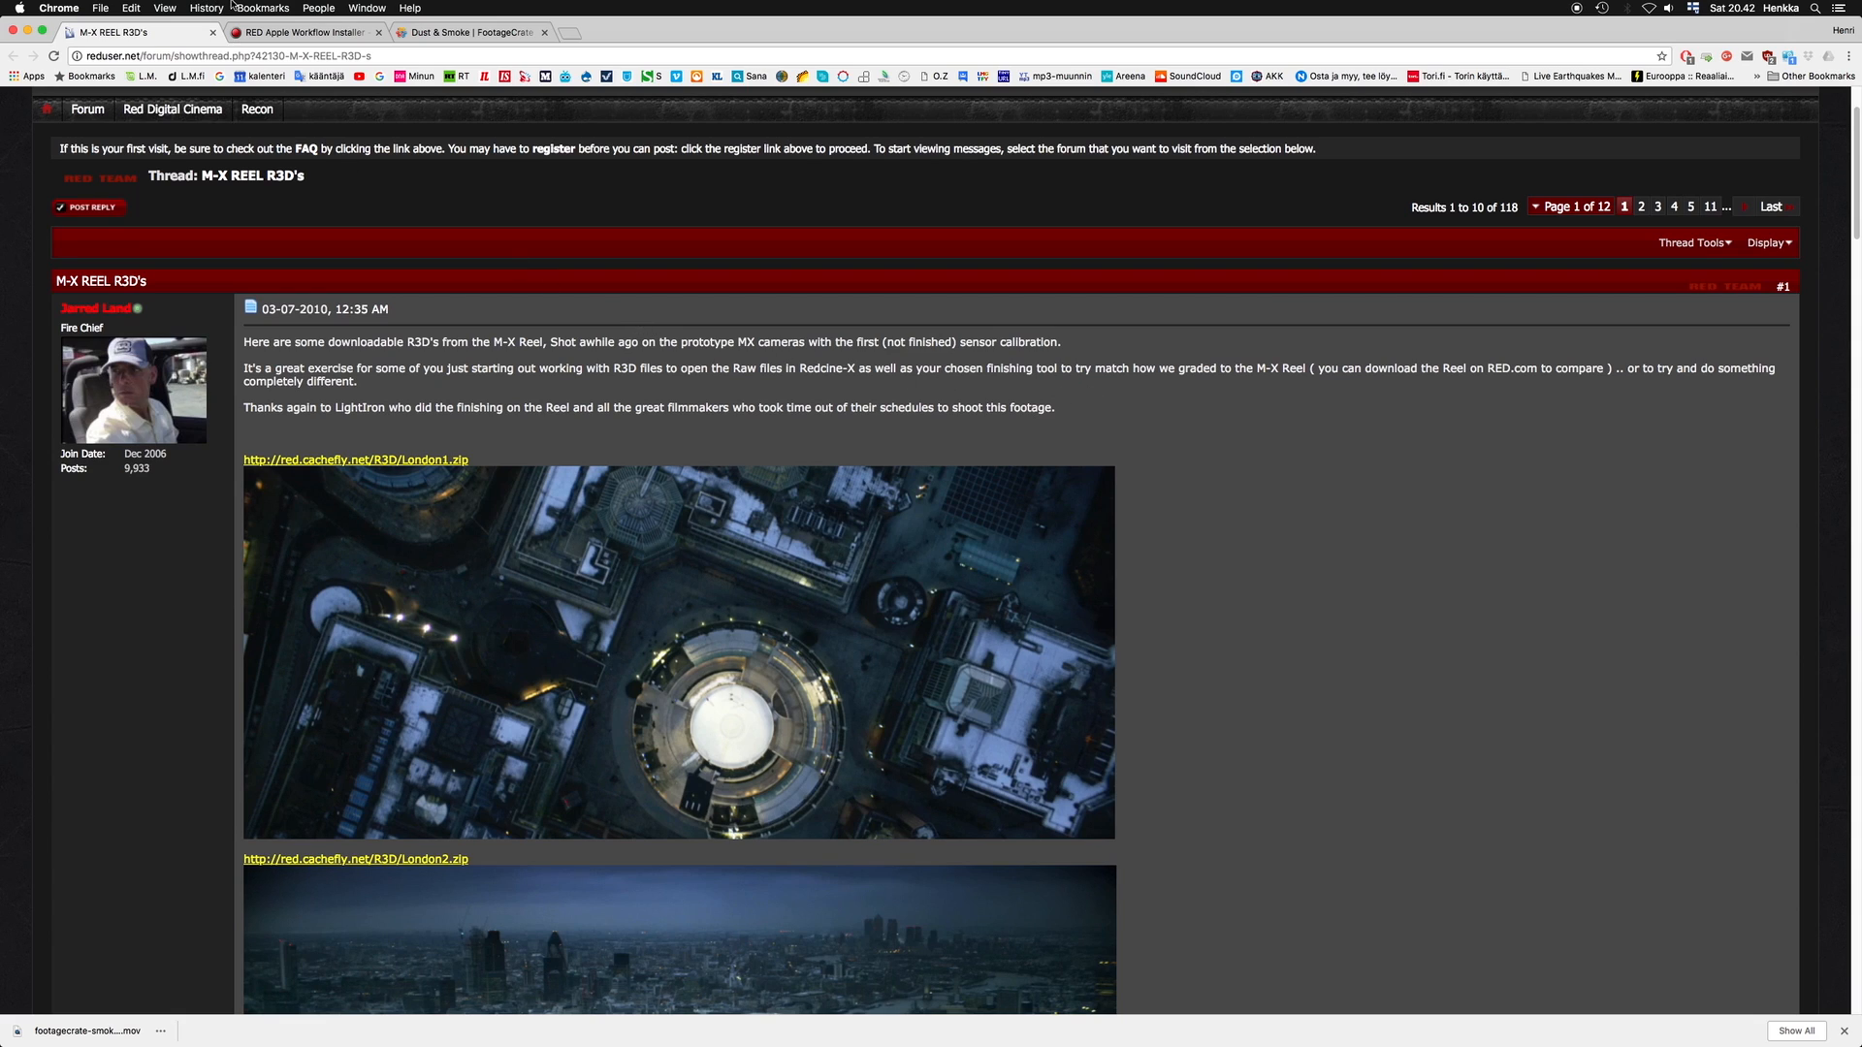
# View the RED Apple Workflow Installer download page and the FootageCrate Dust & Smoke FX page.
pyautogui.click(306, 33)
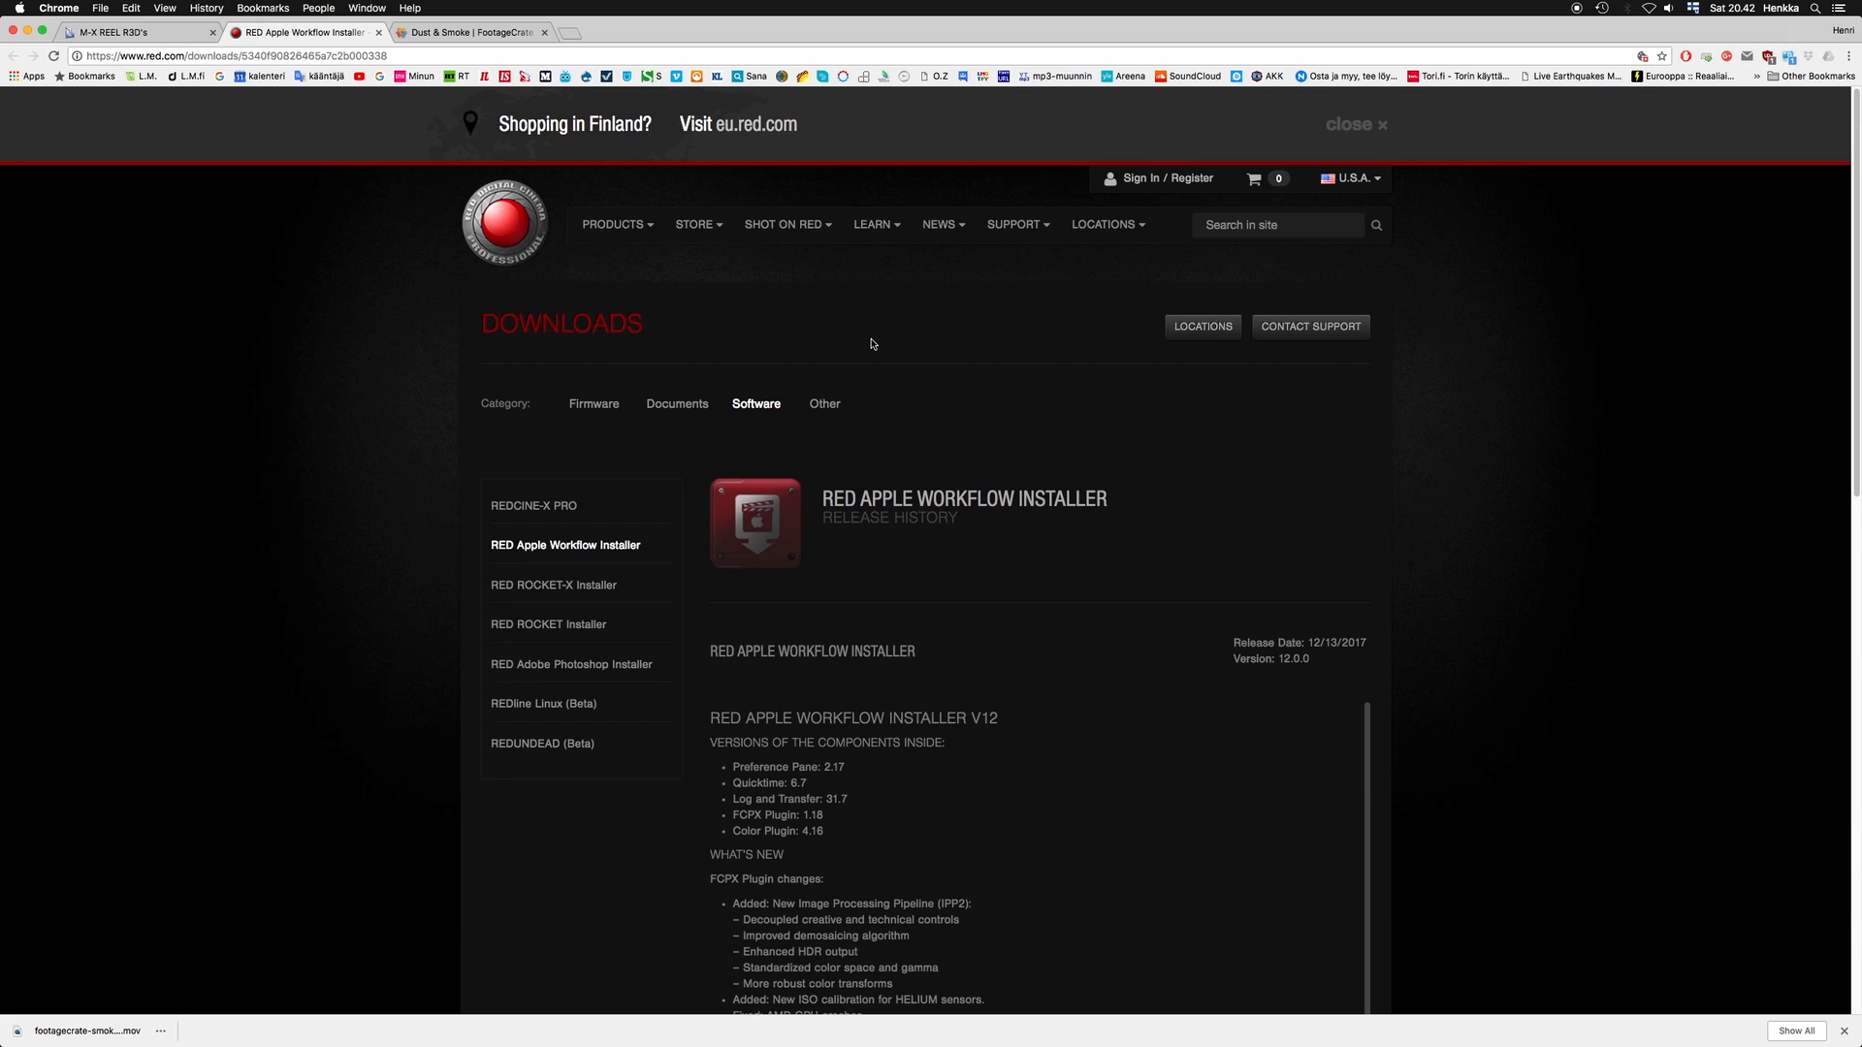
pyautogui.click(126, 33)
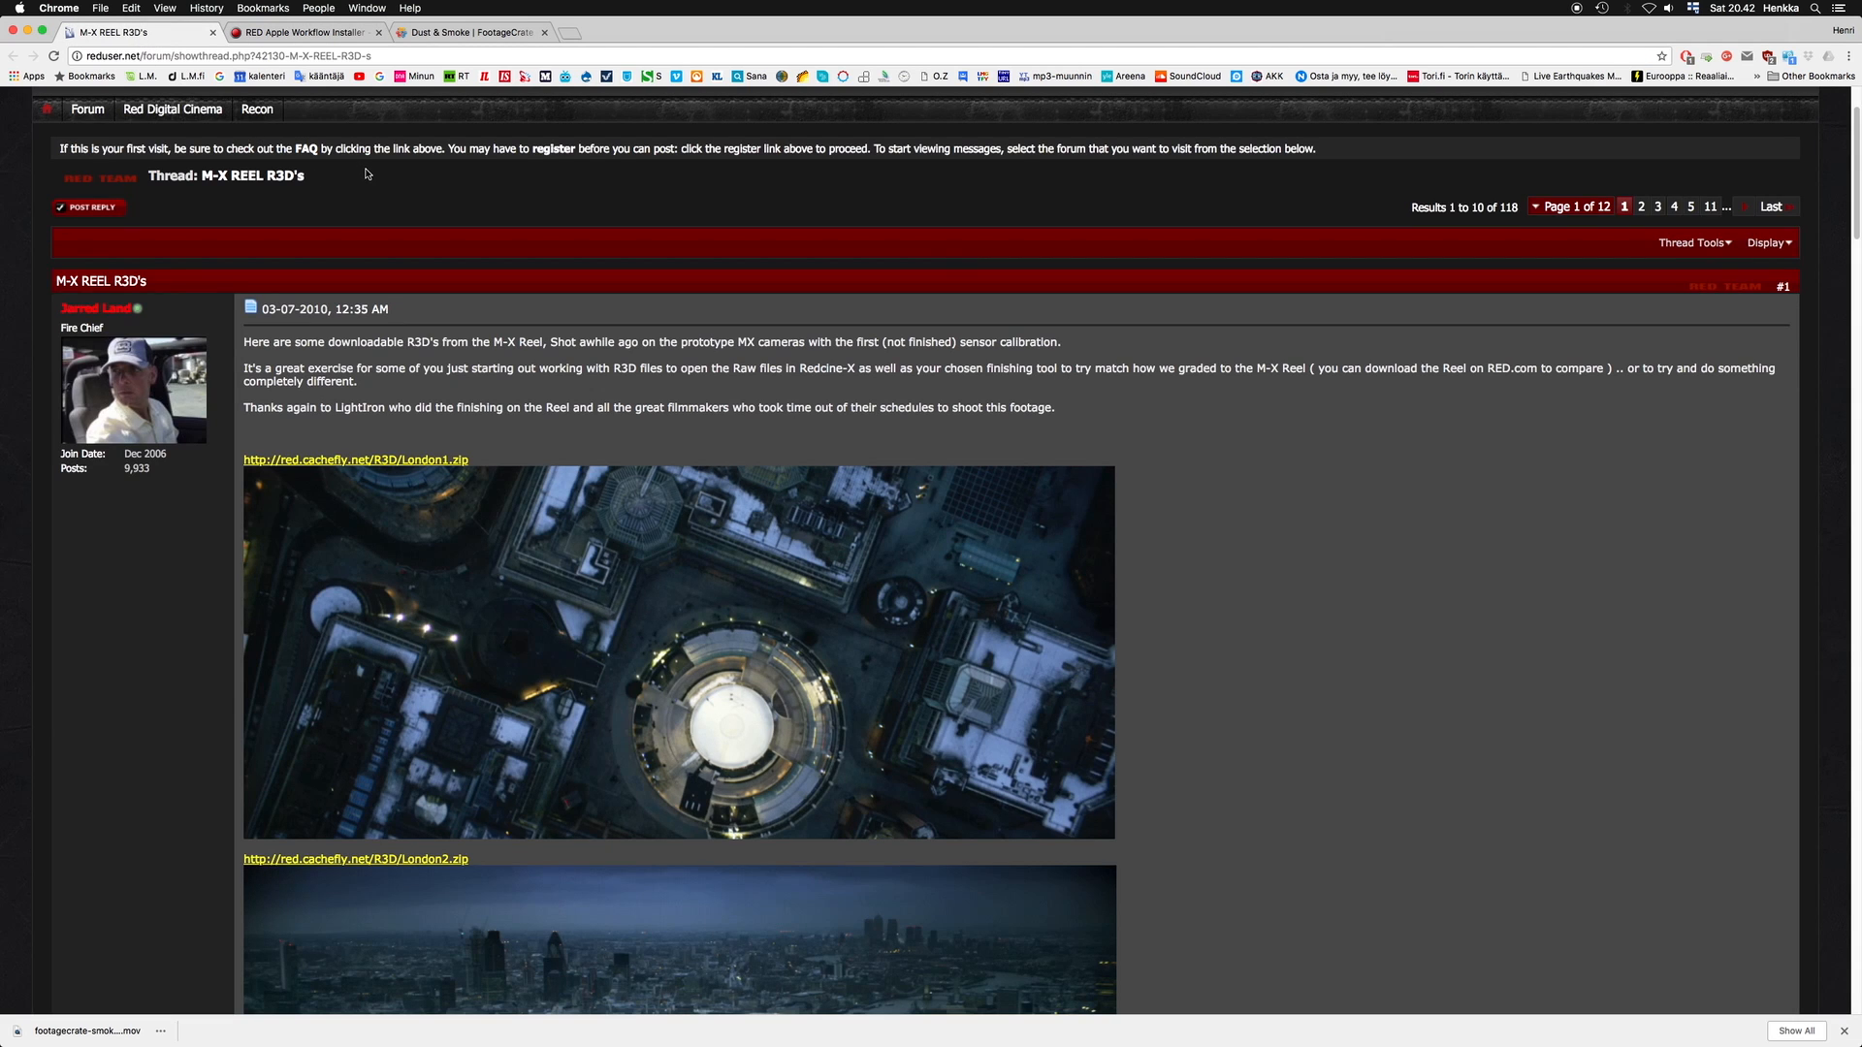
pyautogui.press('super+Tab')
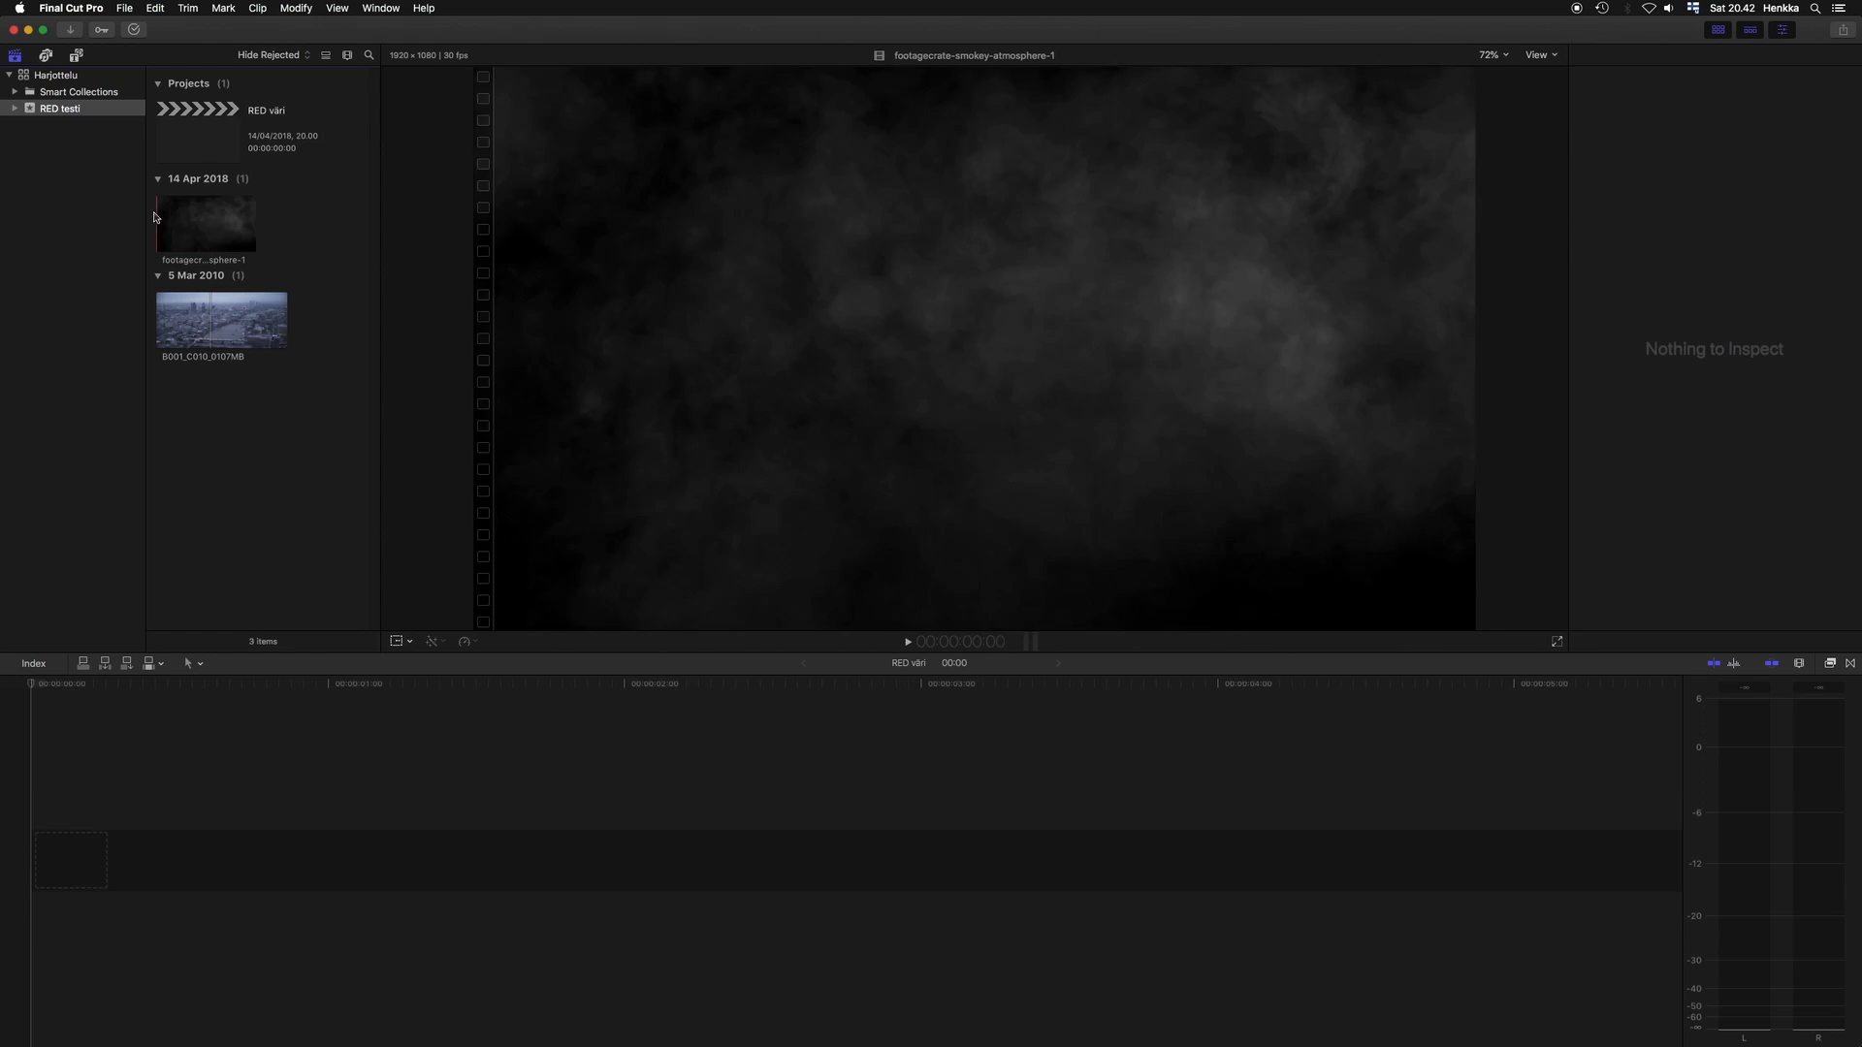
pyautogui.press('super+Tab')
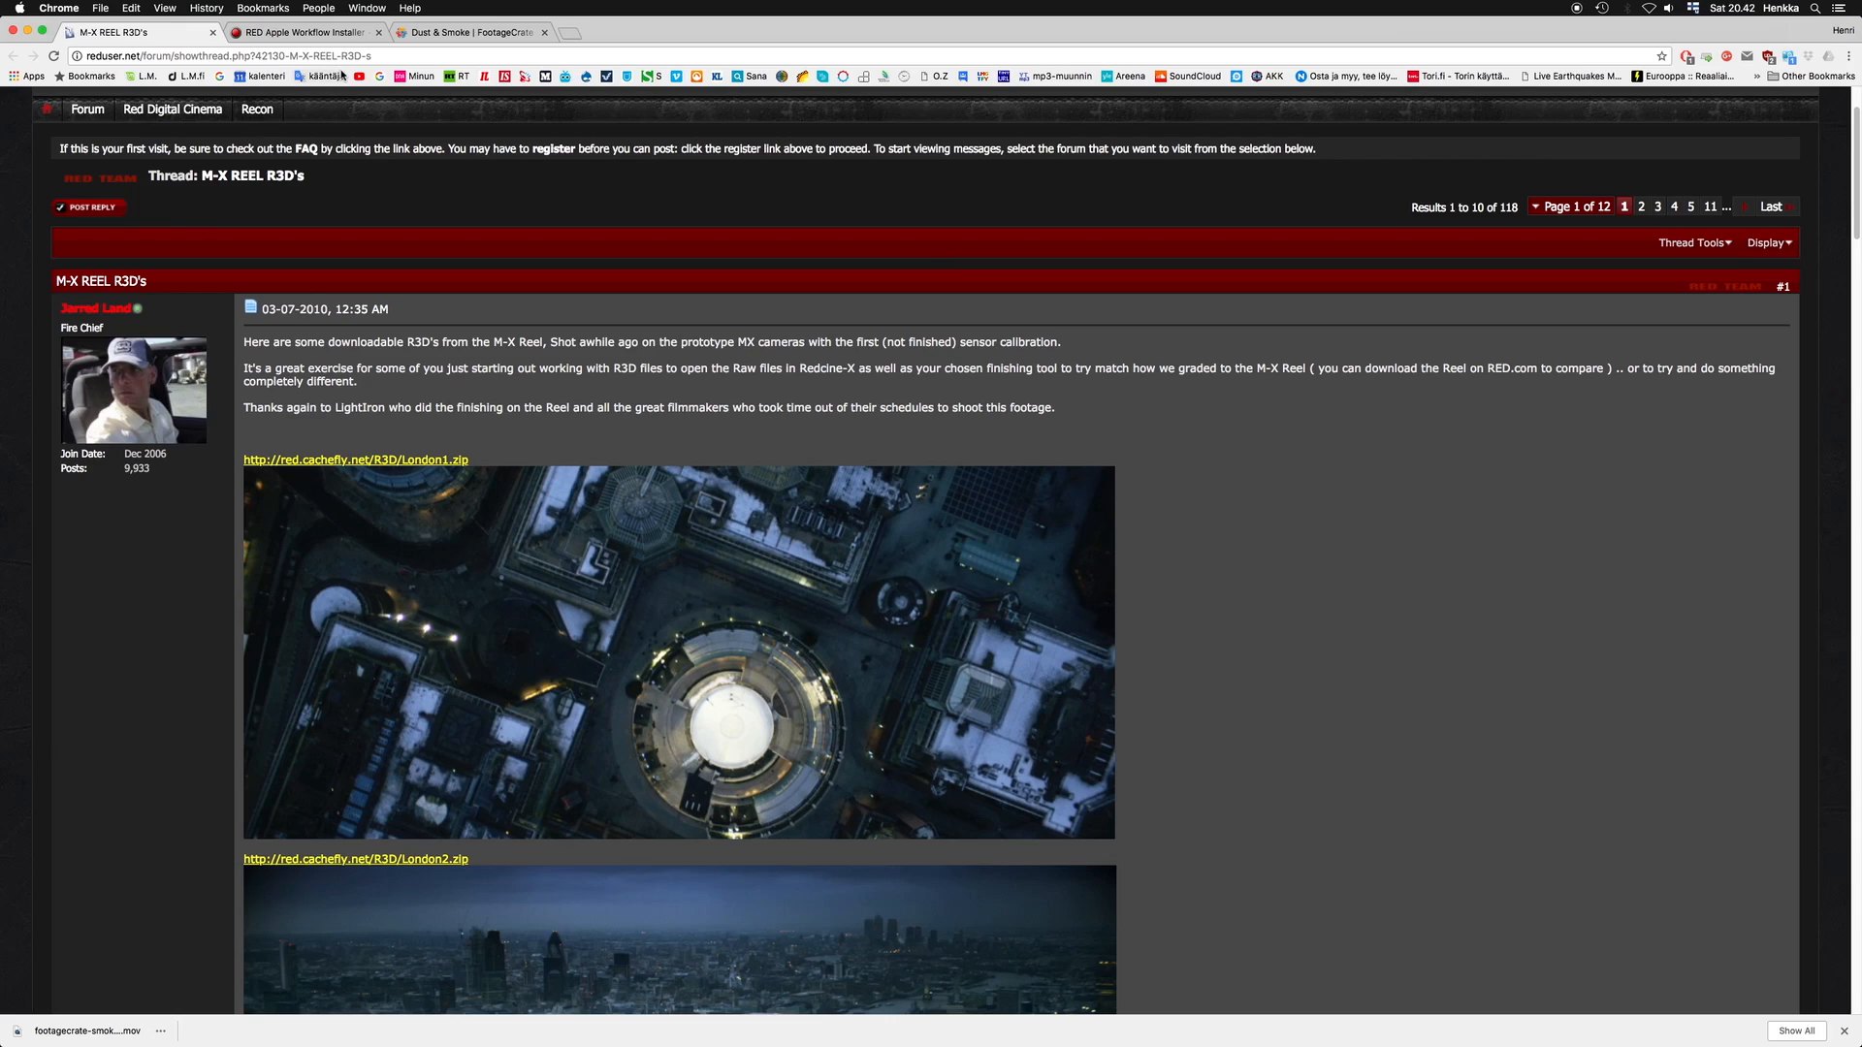
pyautogui.click(427, 33)
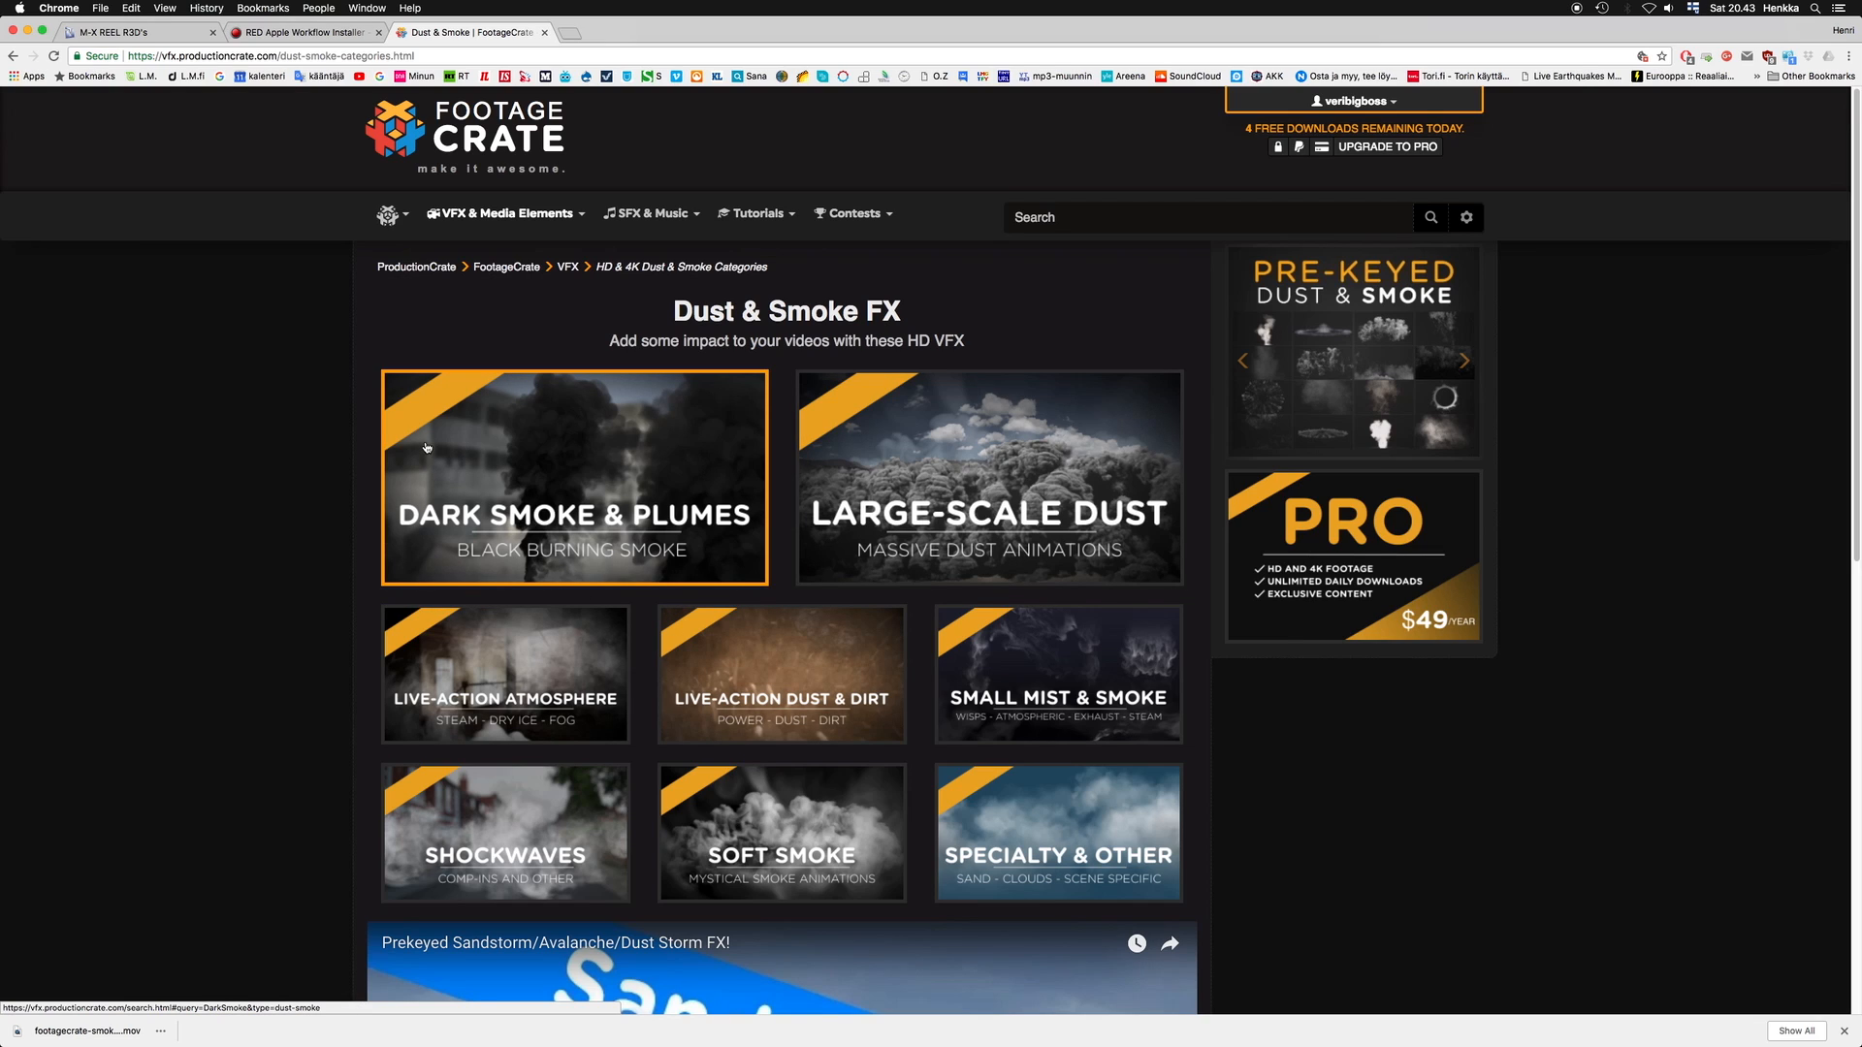
# Switch to Final Cut Pro, append clip B001_C010_0107MB to the RED väri timeline, and place the playhead at 1:08.
pyautogui.press('super+Tab')
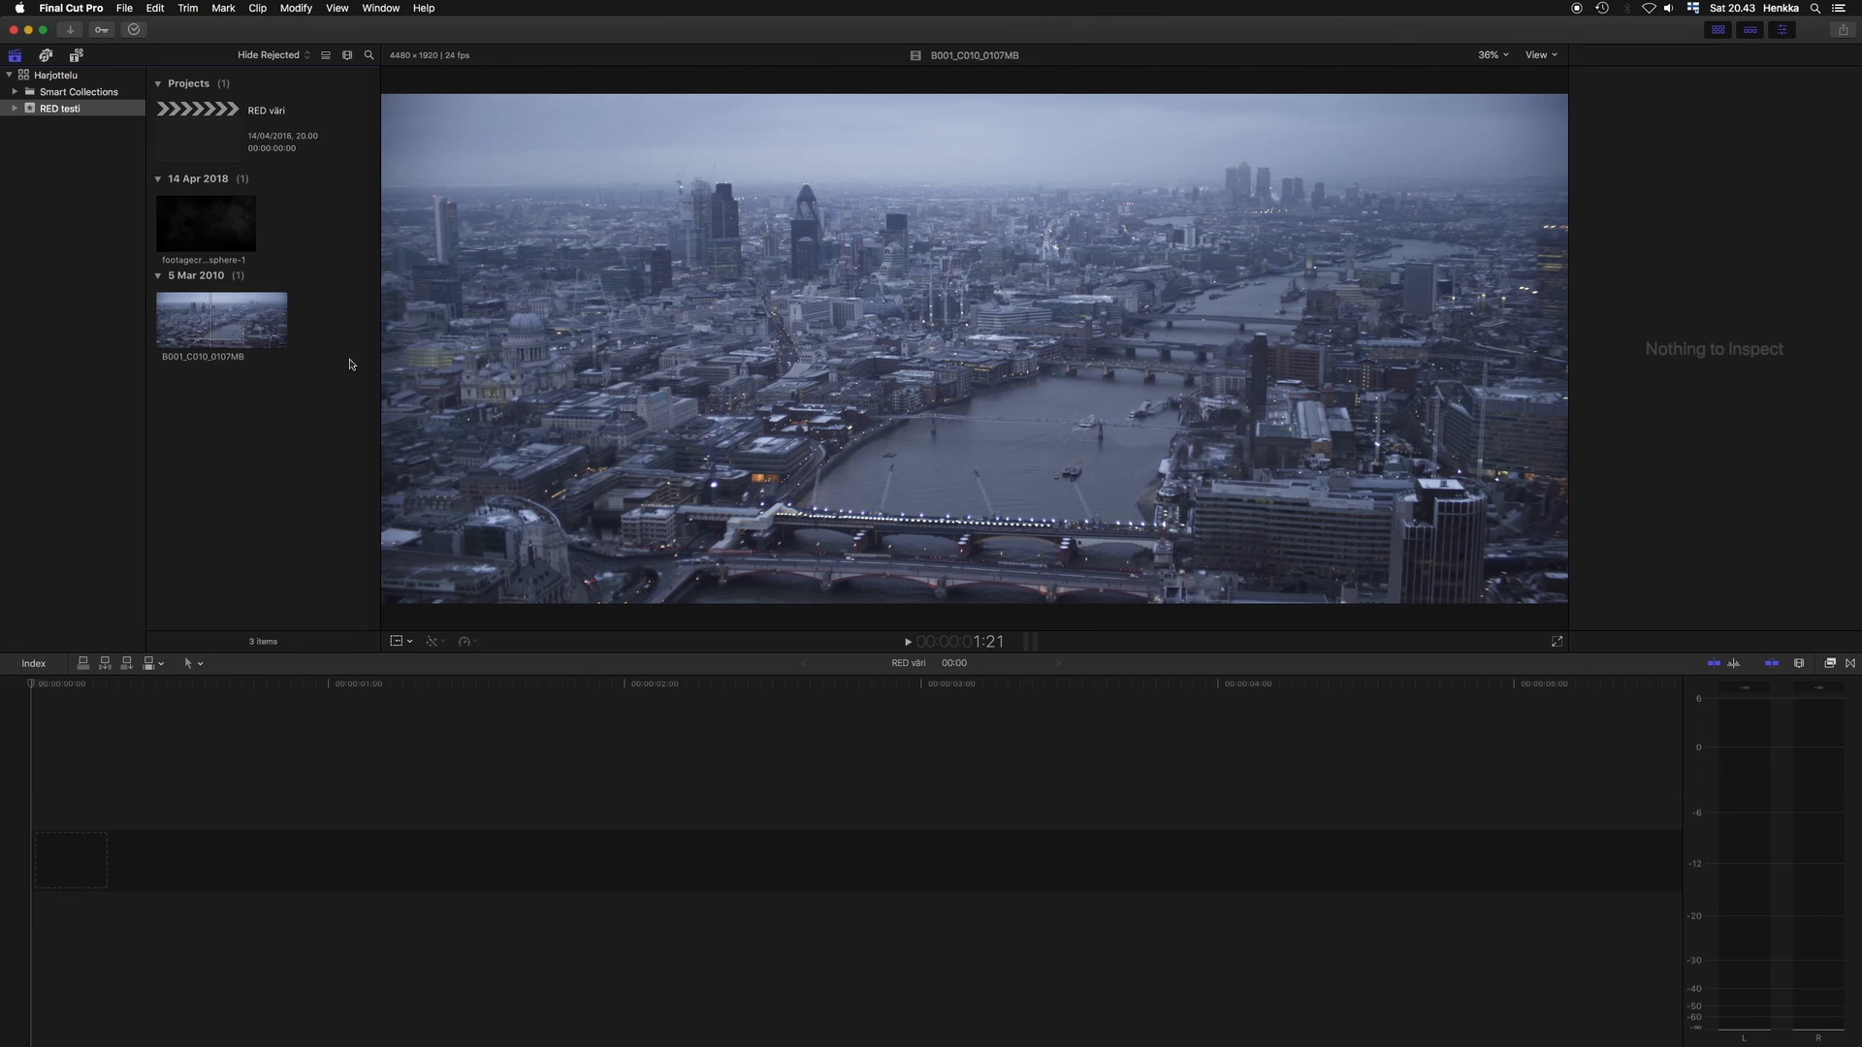
pyautogui.click(234, 329)
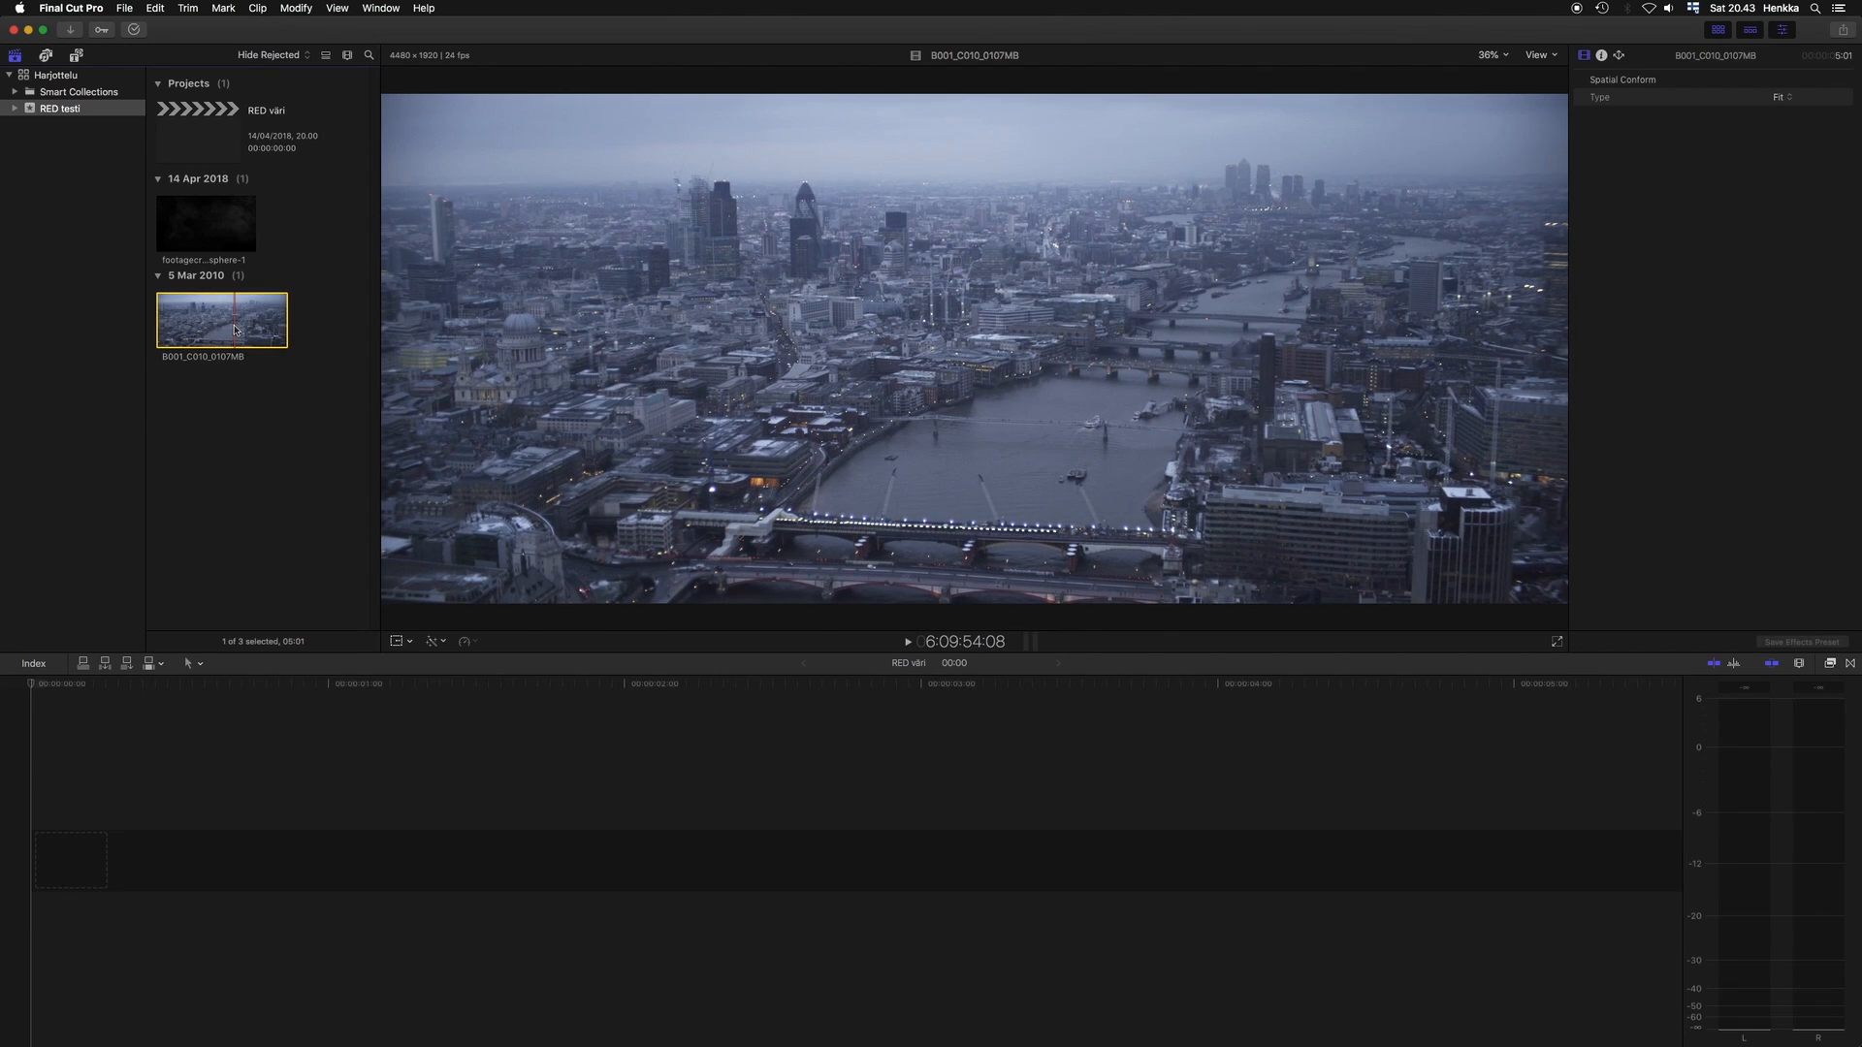
pyautogui.press('e')
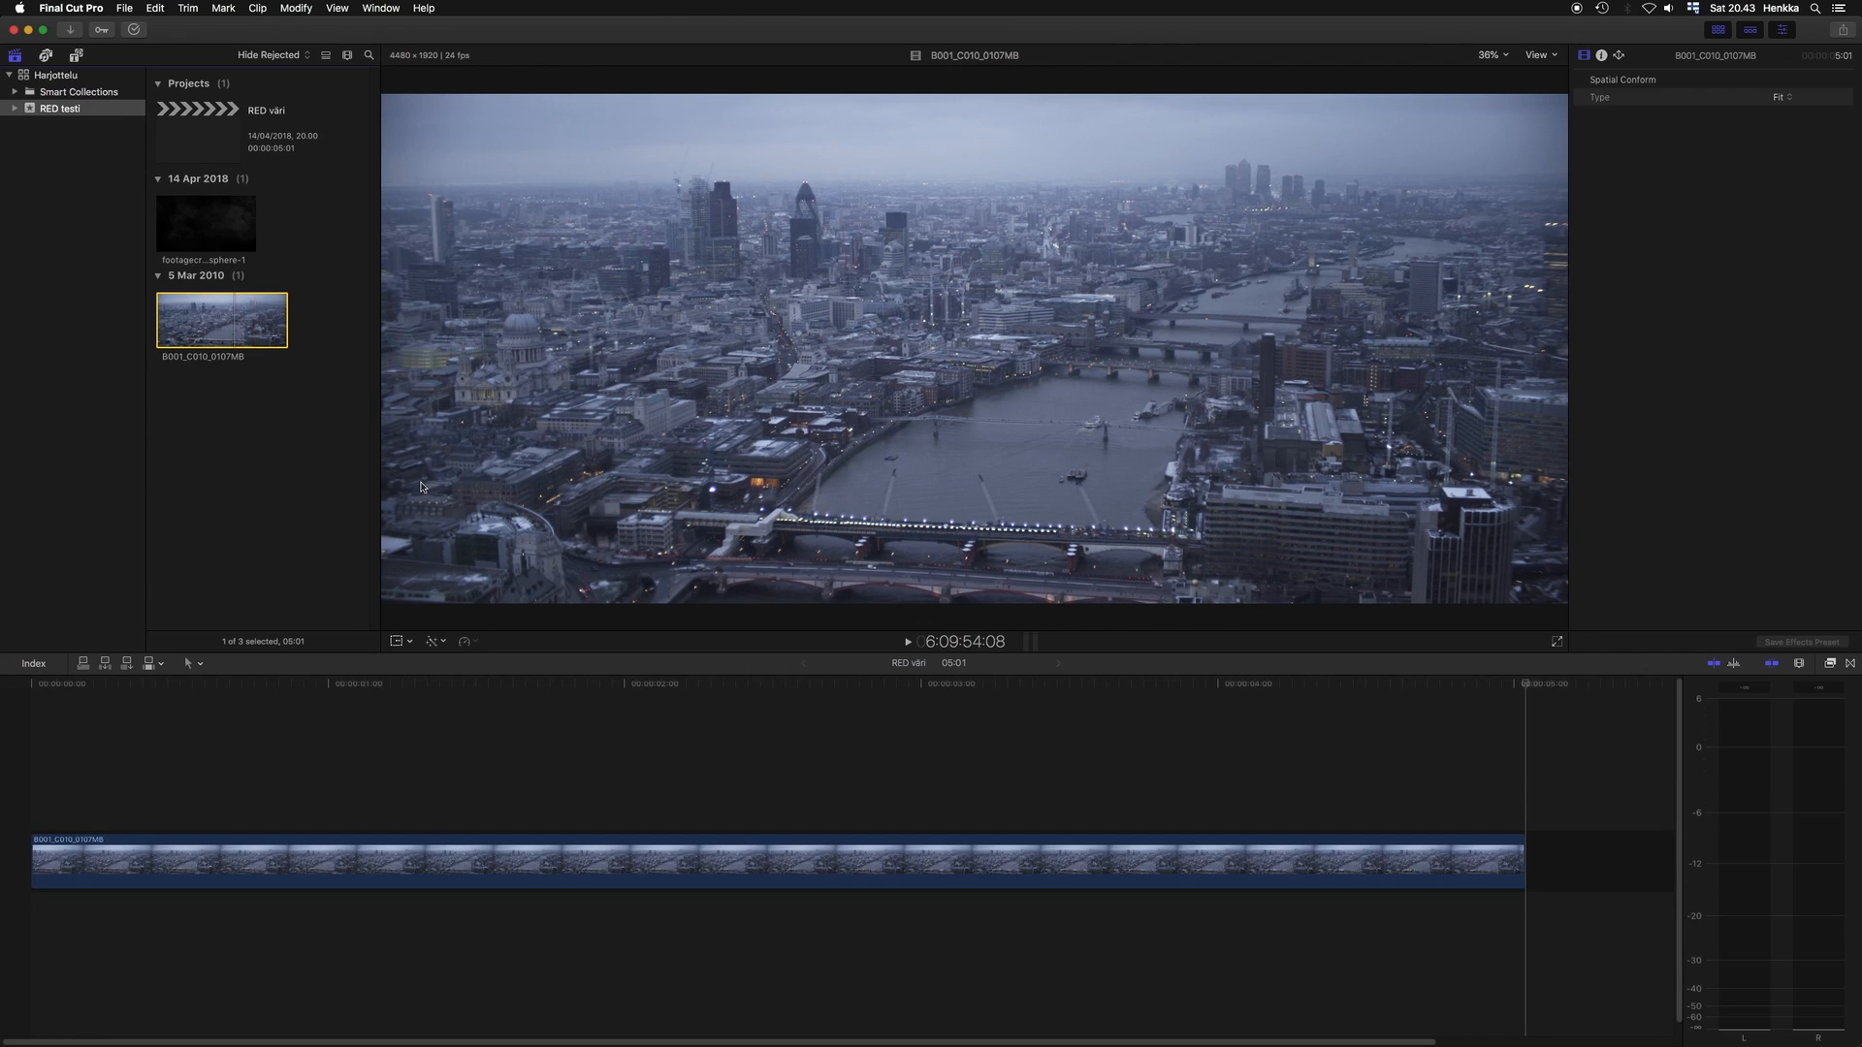
pyautogui.click(451, 858)
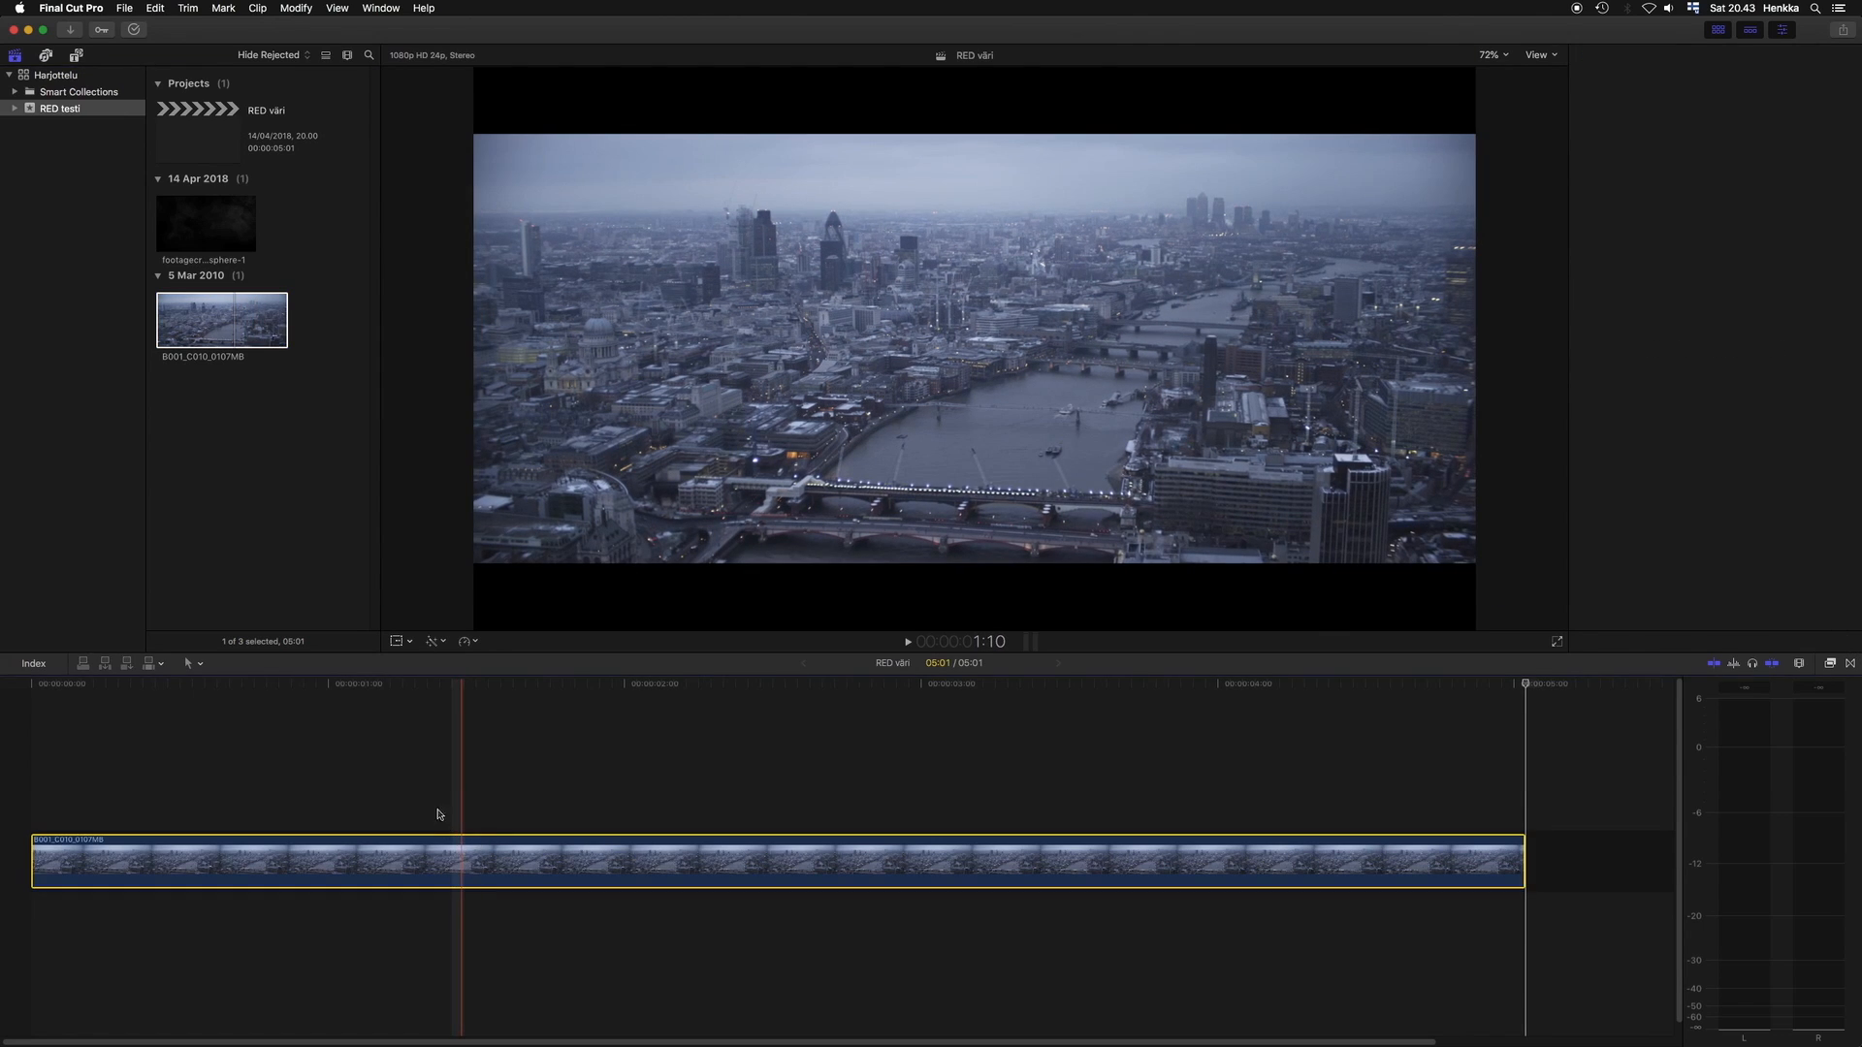
pyautogui.click(428, 776)
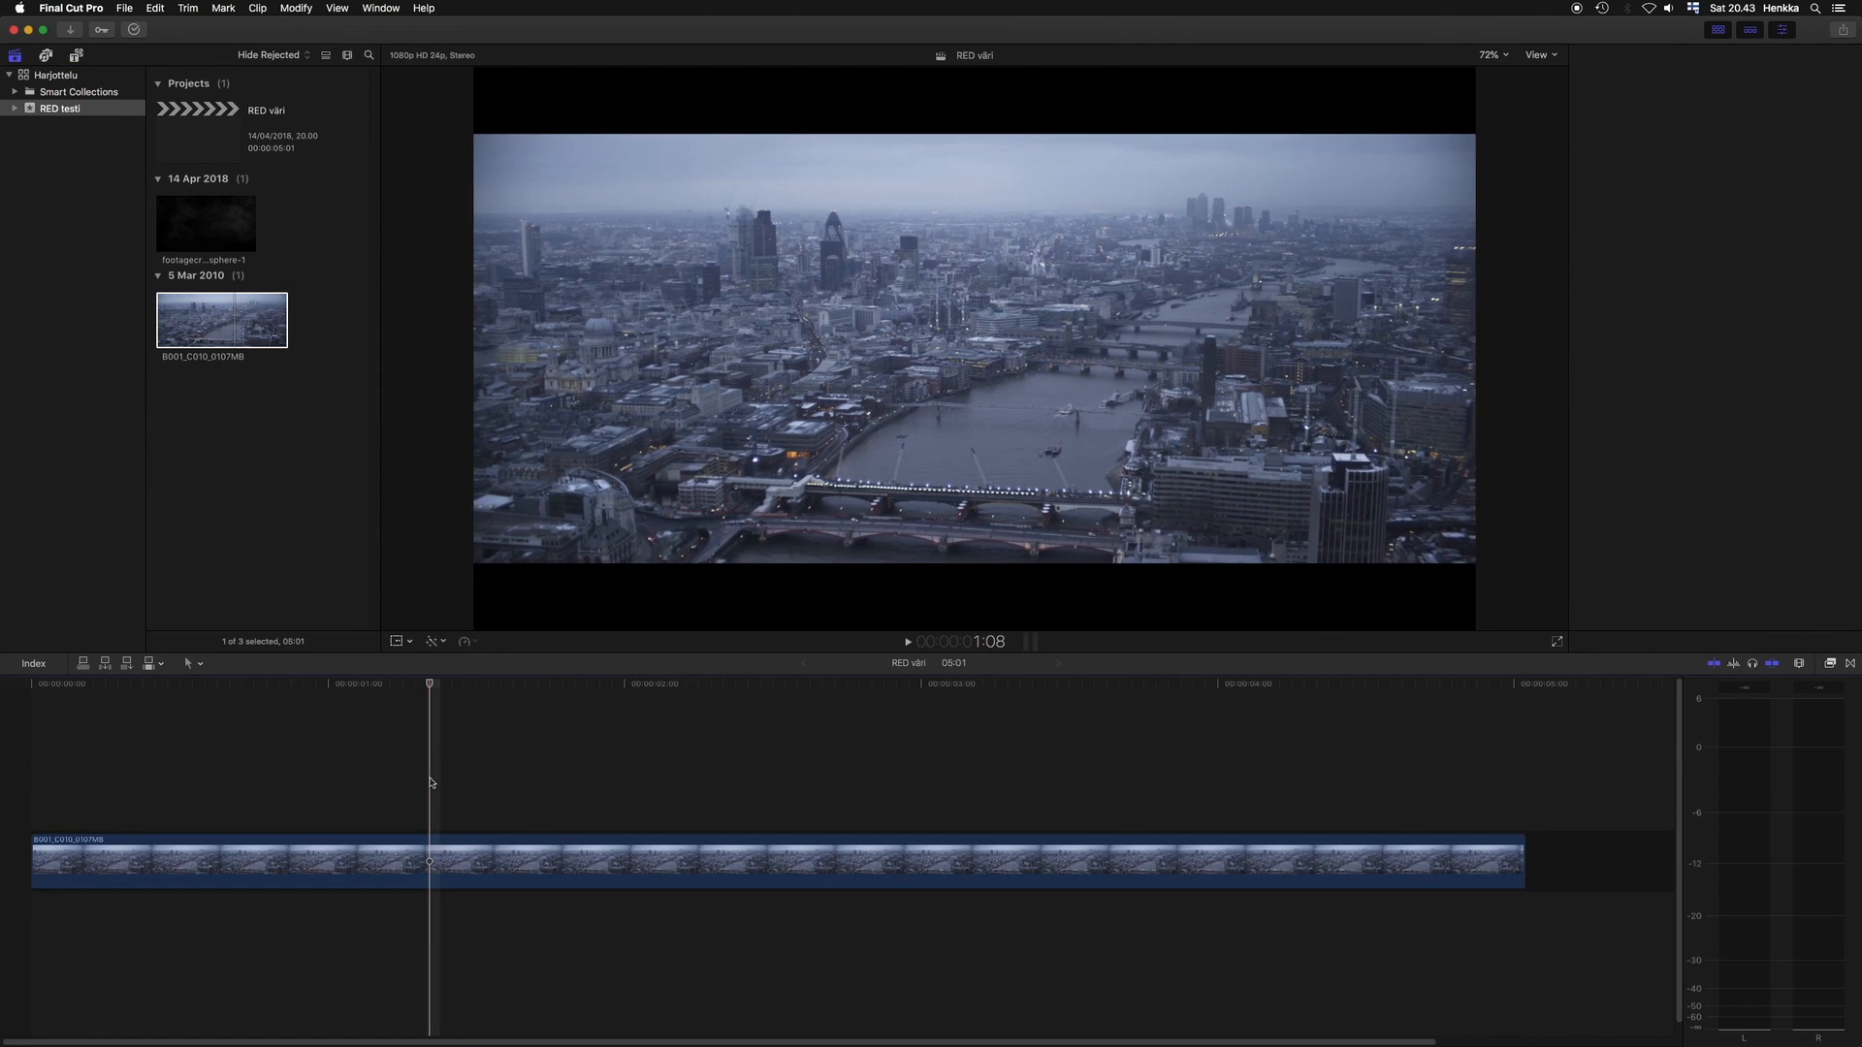
# Apply Balance Color to the timeline clip with the White Balance method sampled from the sky, and compare the image with effects off and on.
pyautogui.click(402, 841)
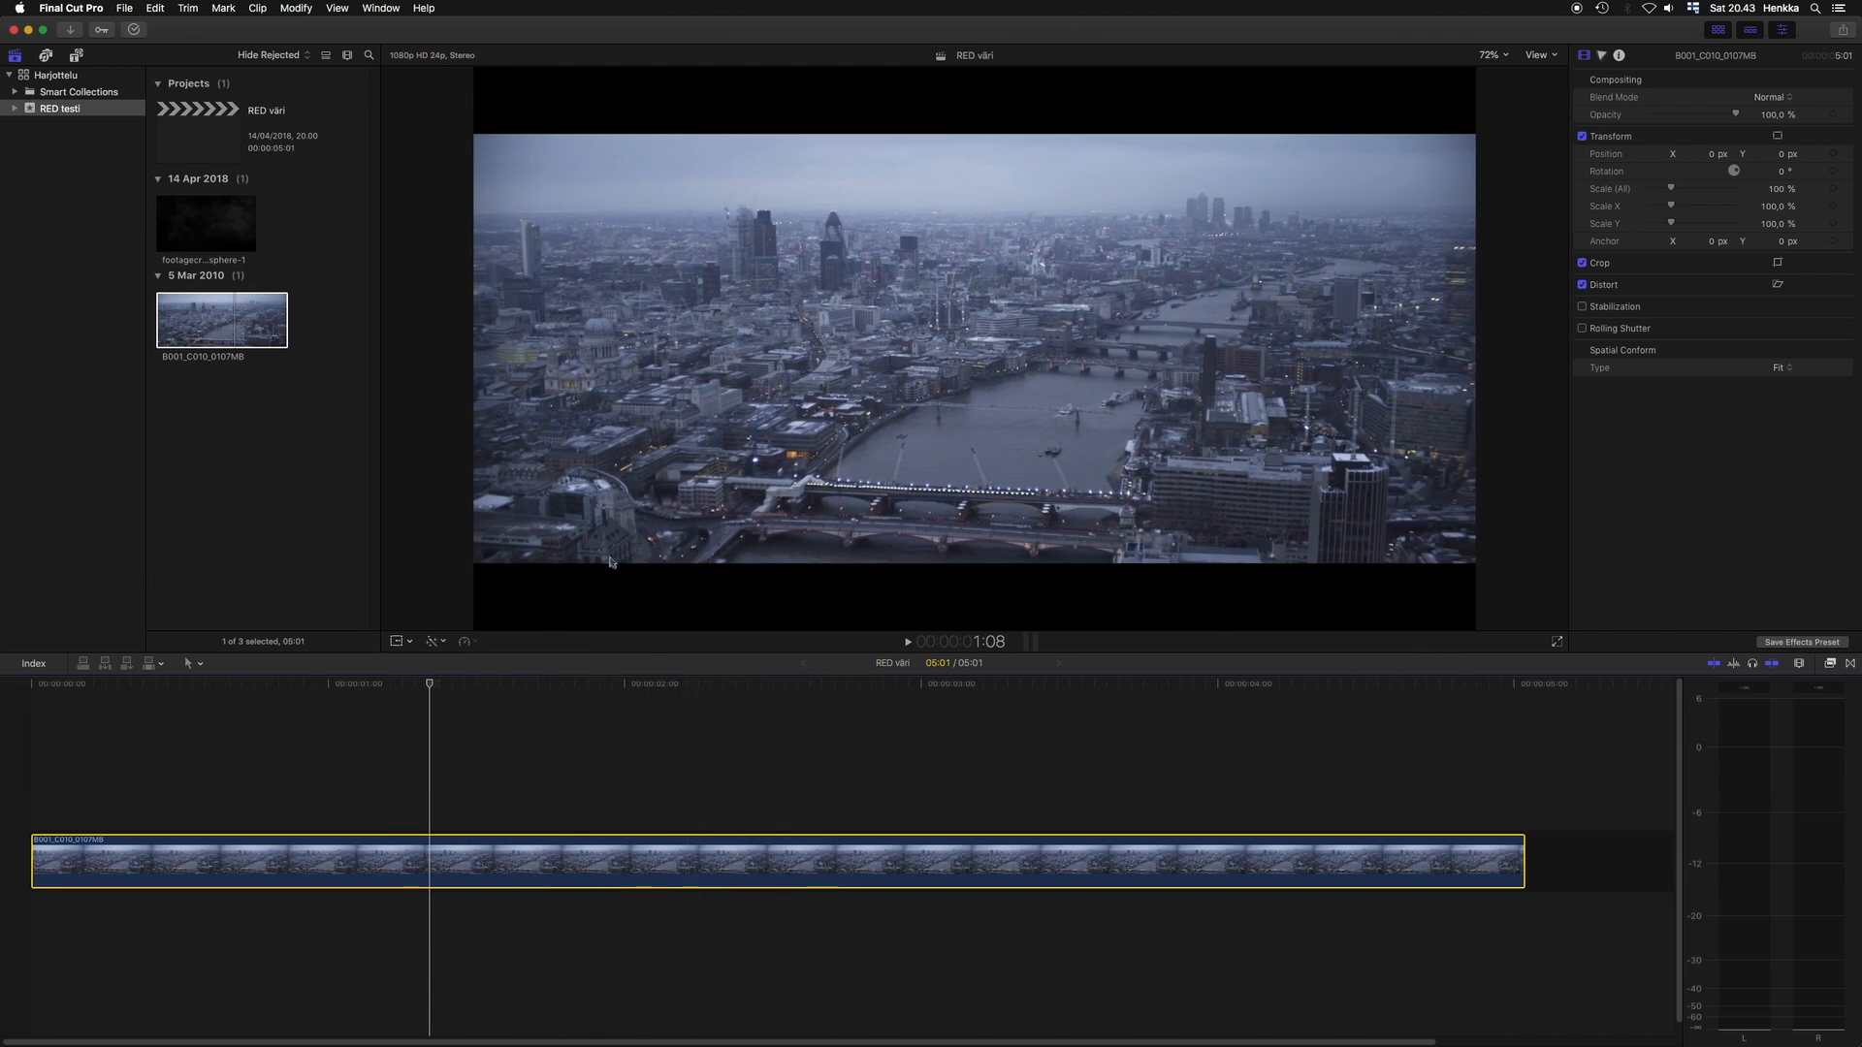
pyautogui.click(444, 642)
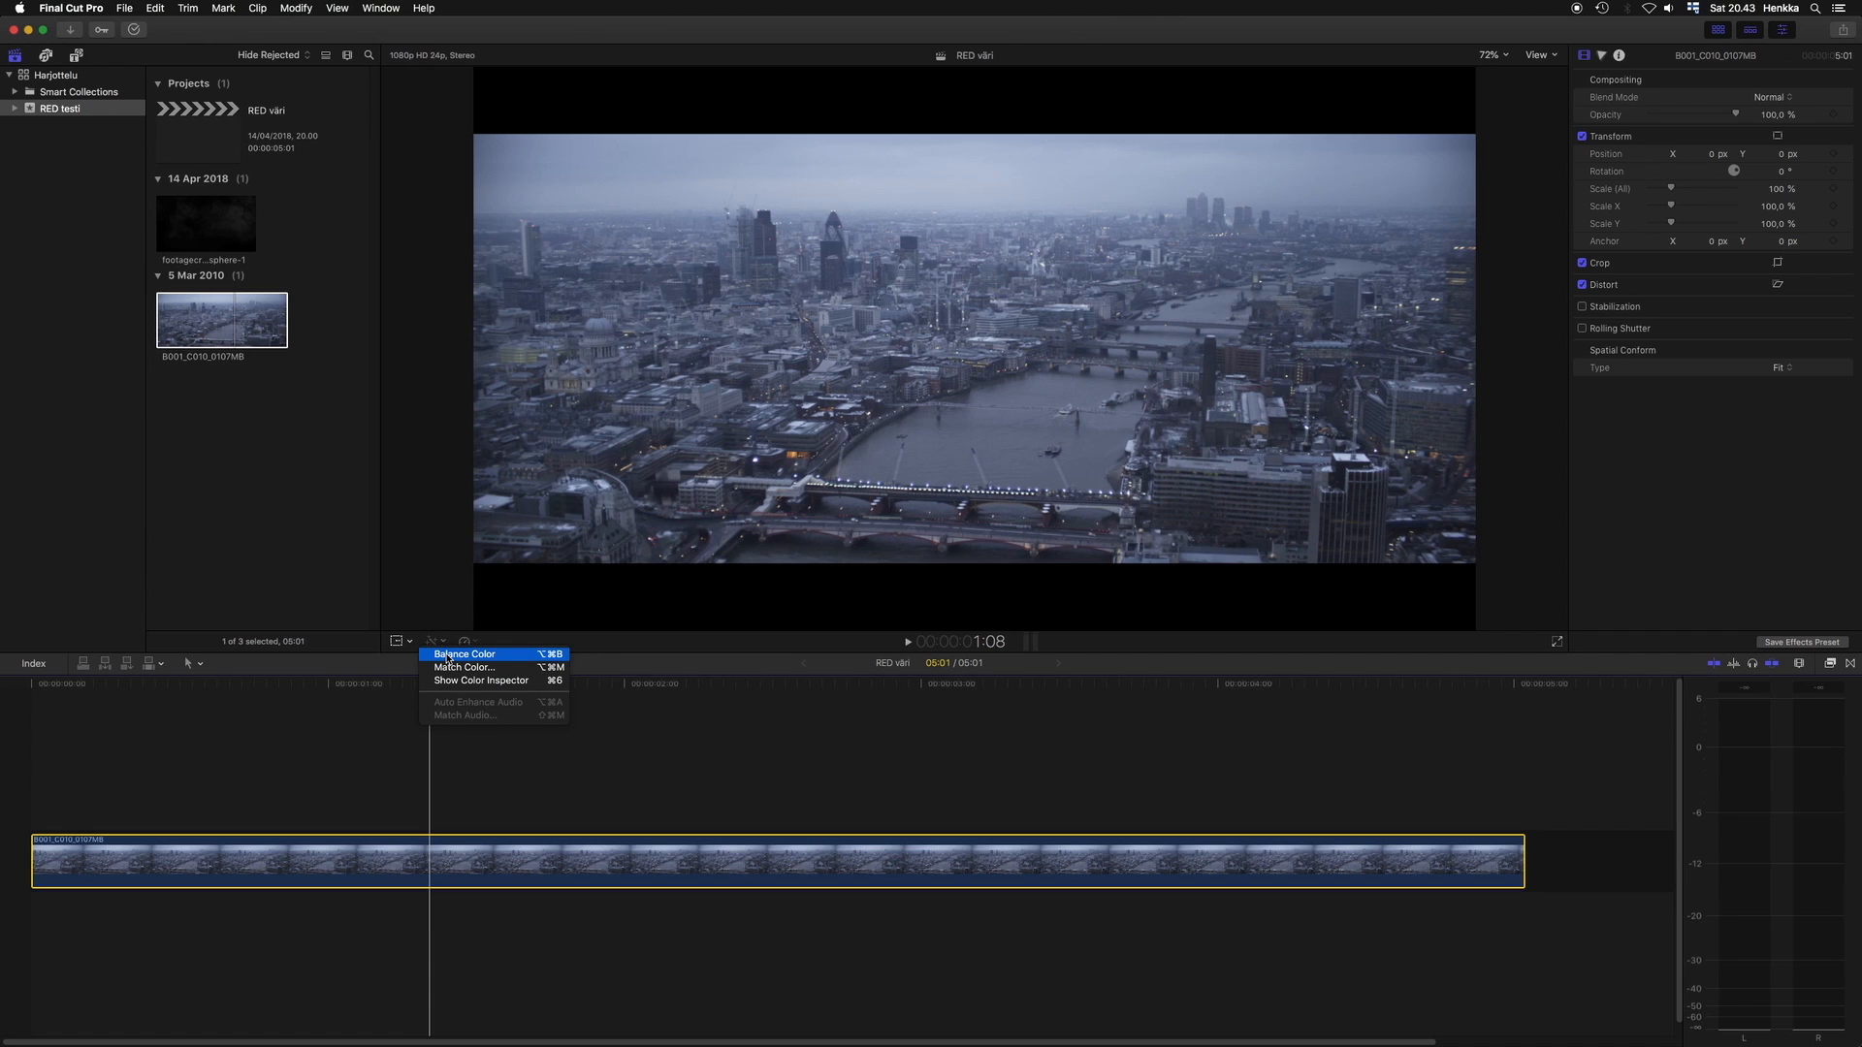
pyautogui.click(448, 656)
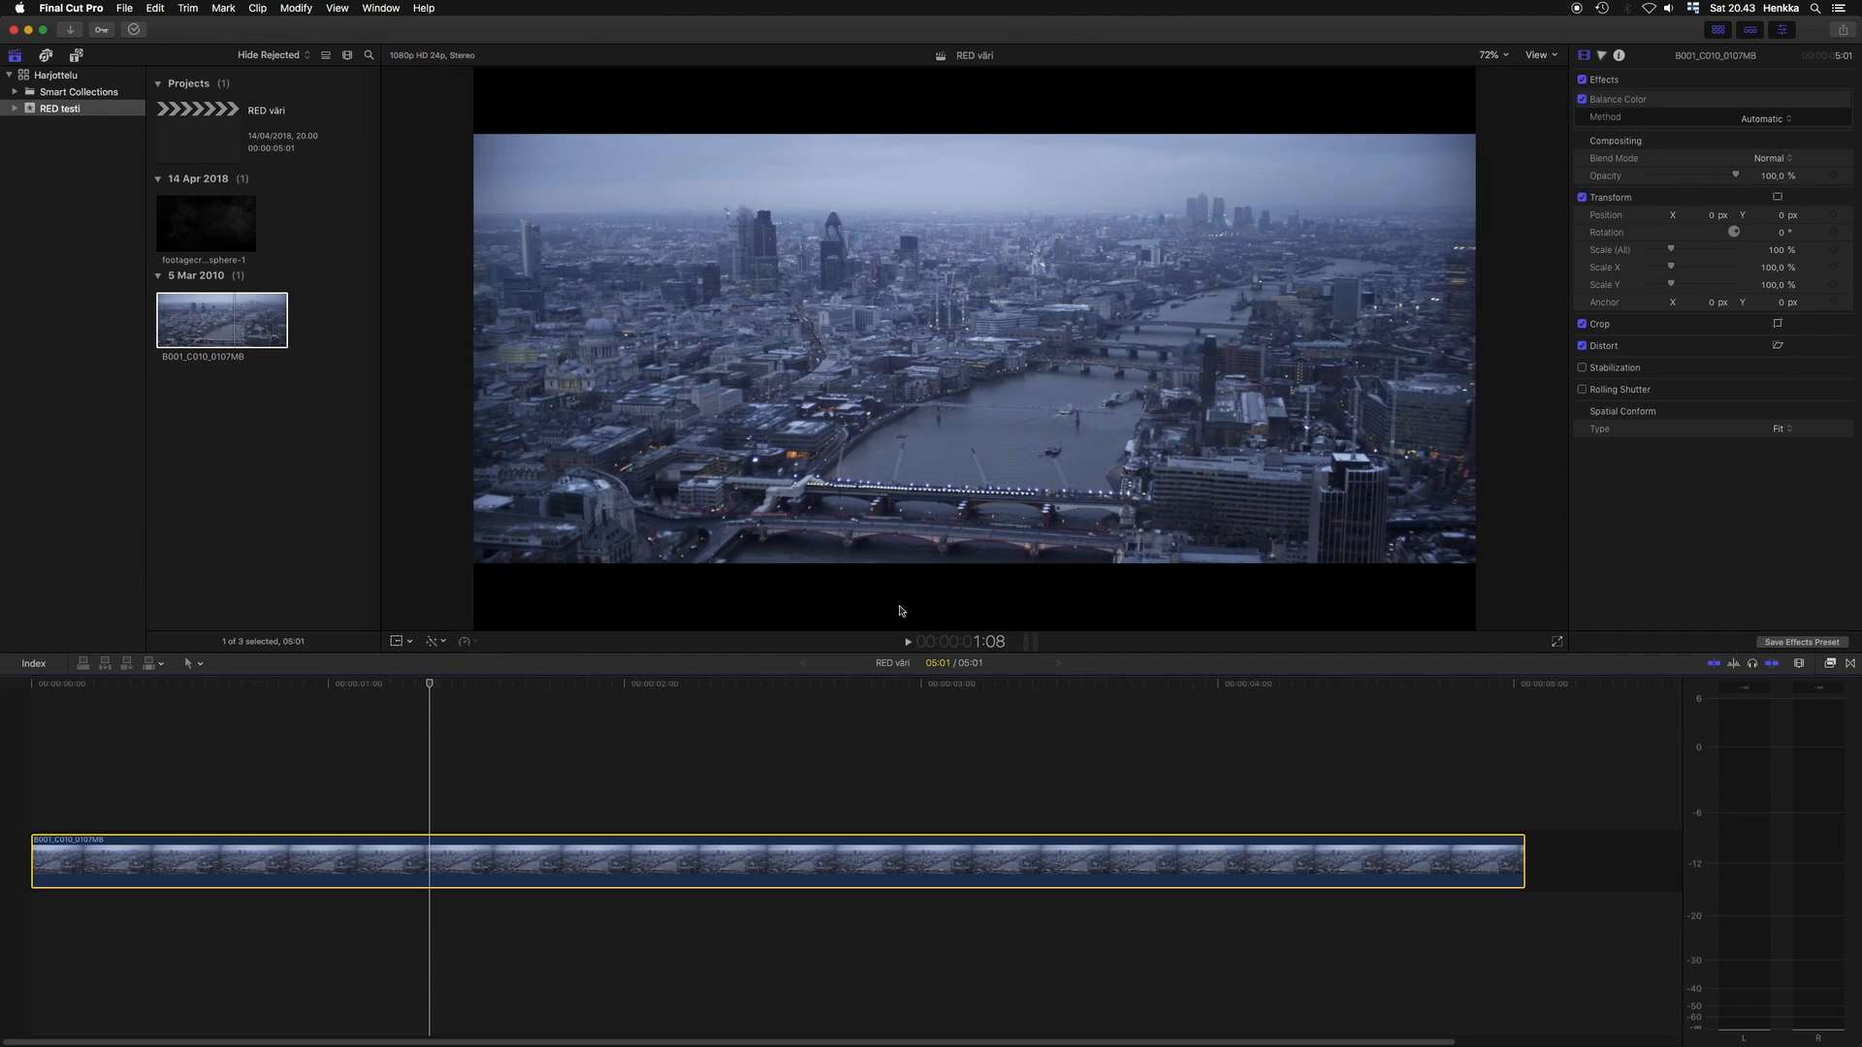
pyautogui.click(1791, 118)
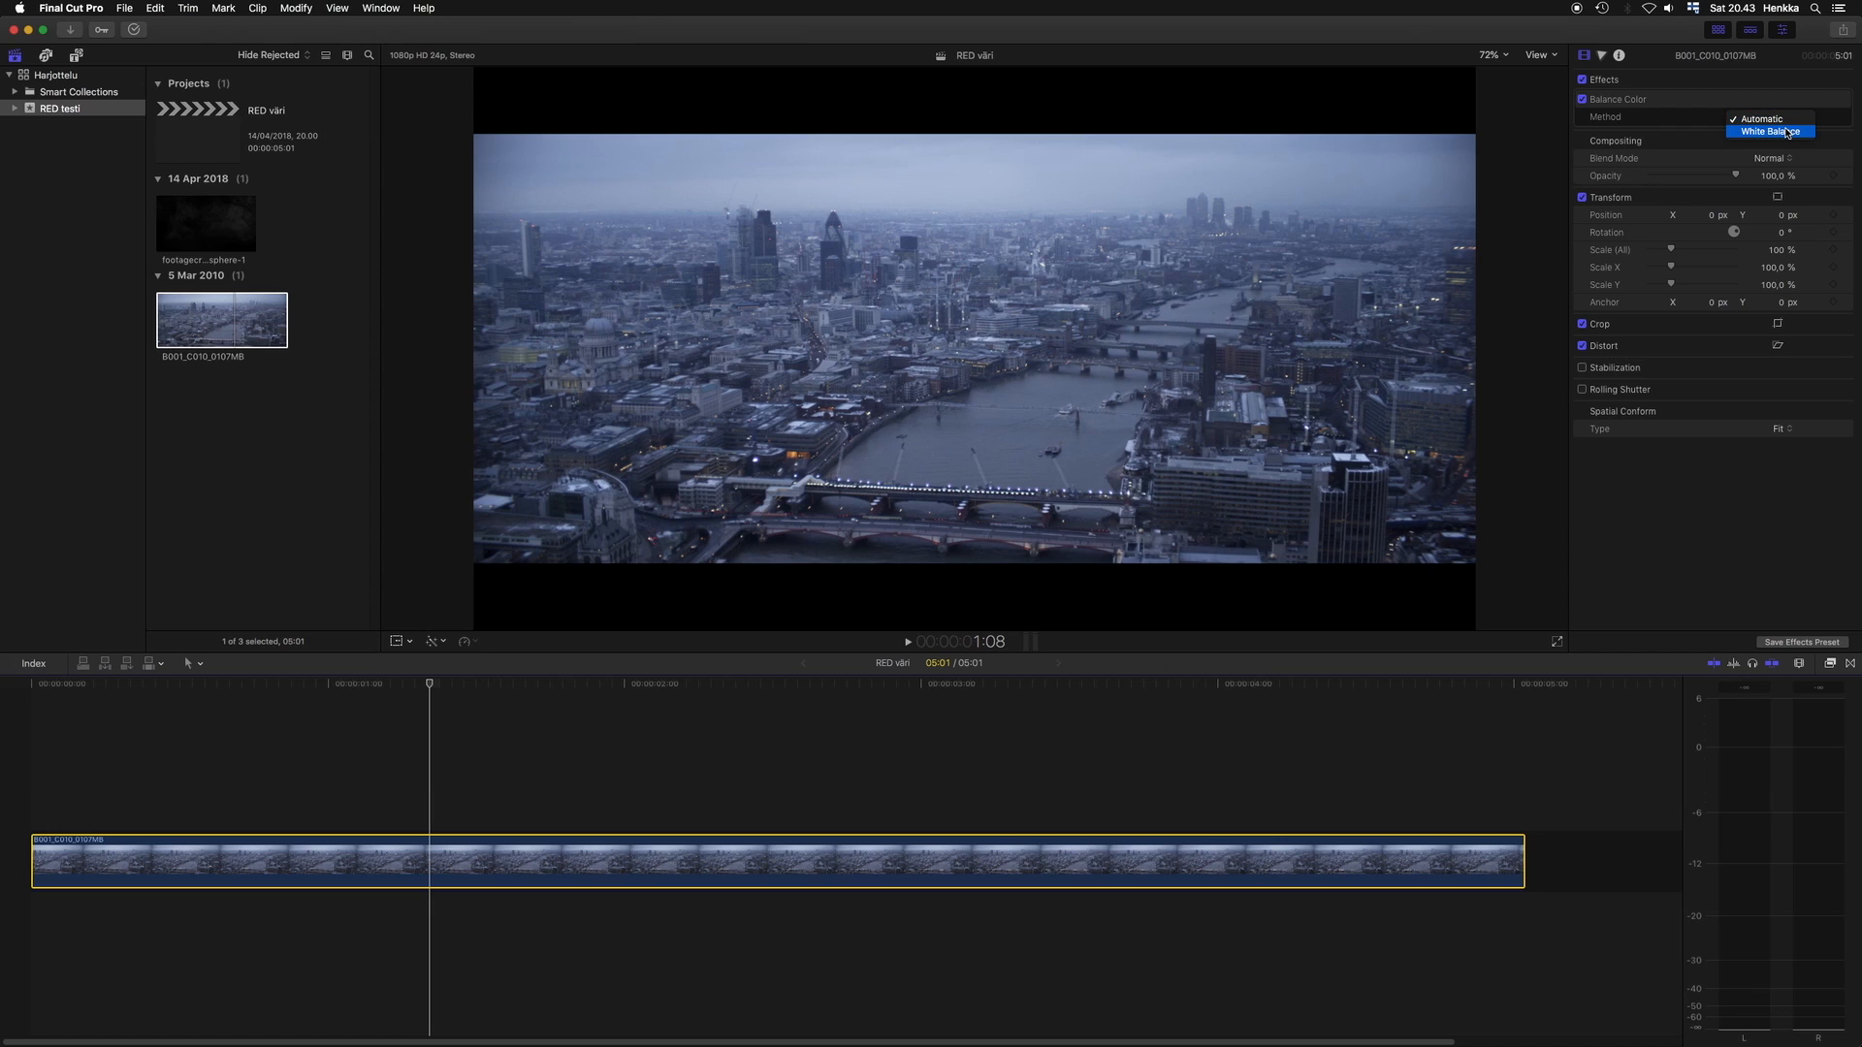
pyautogui.click(1788, 130)
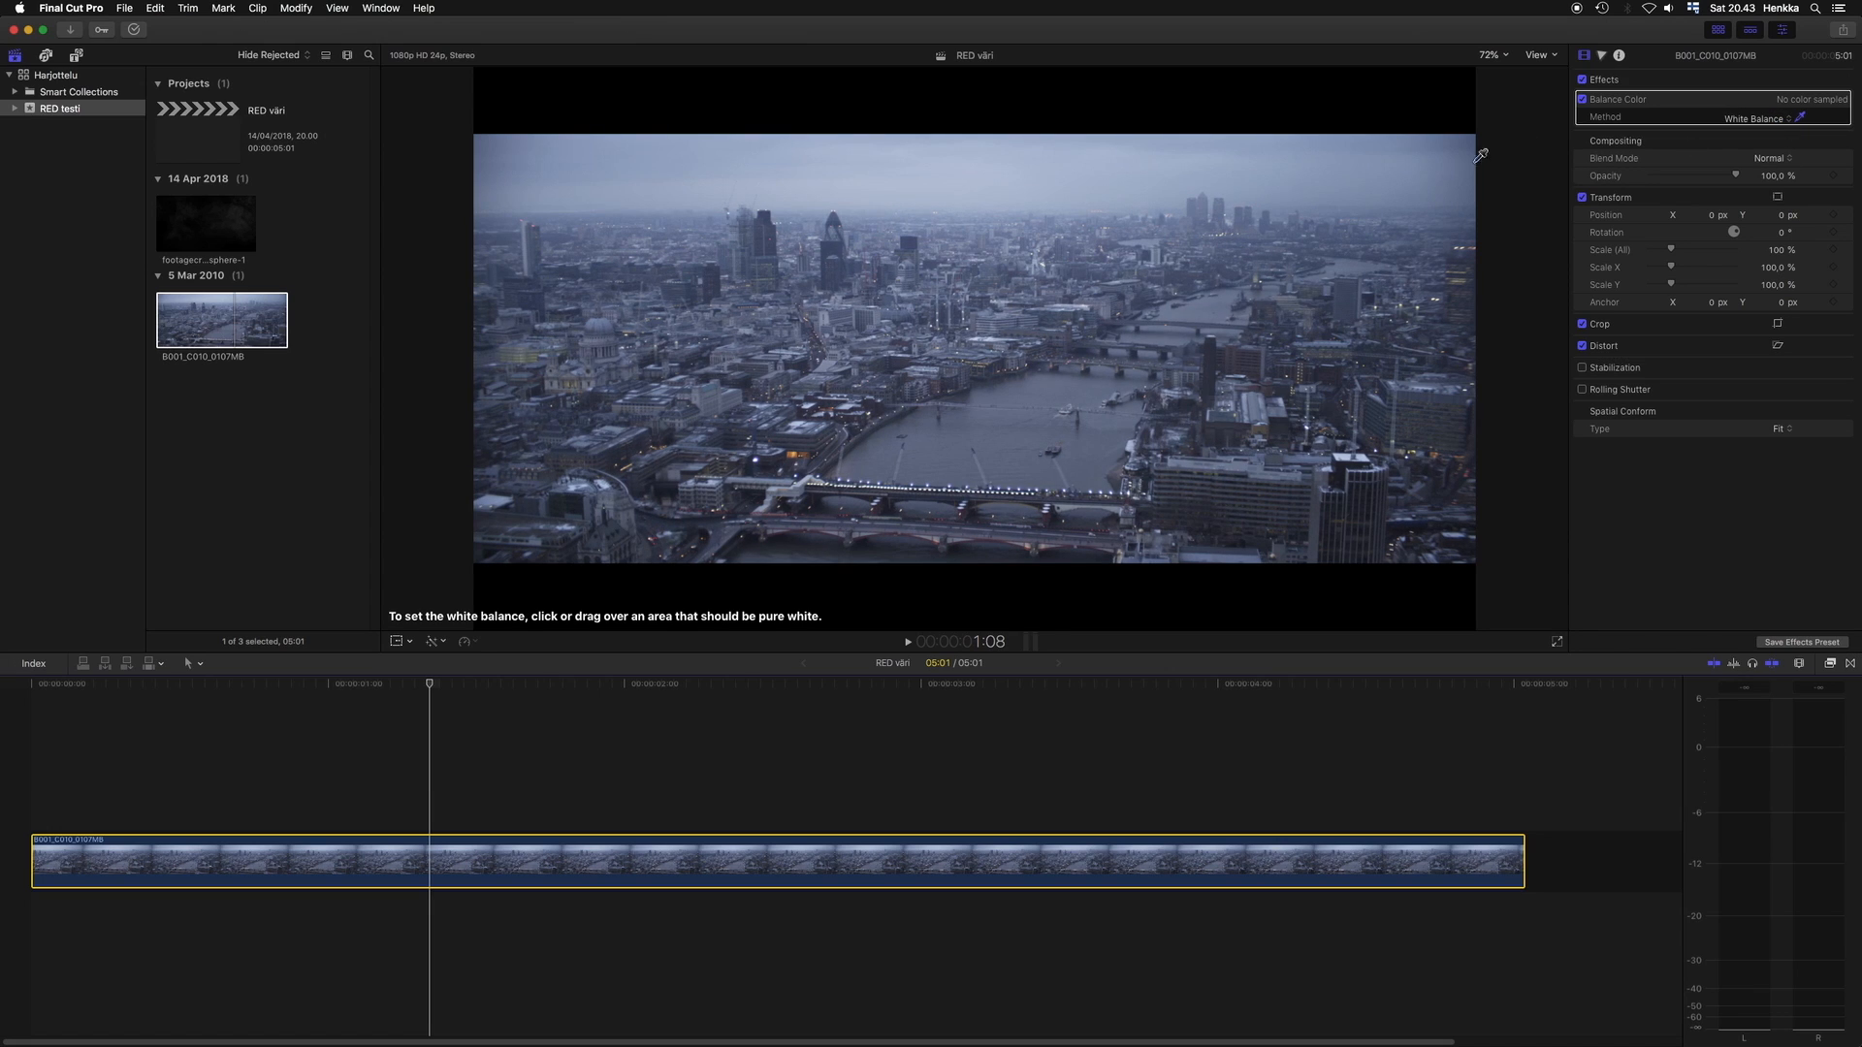
pyautogui.click(933, 158)
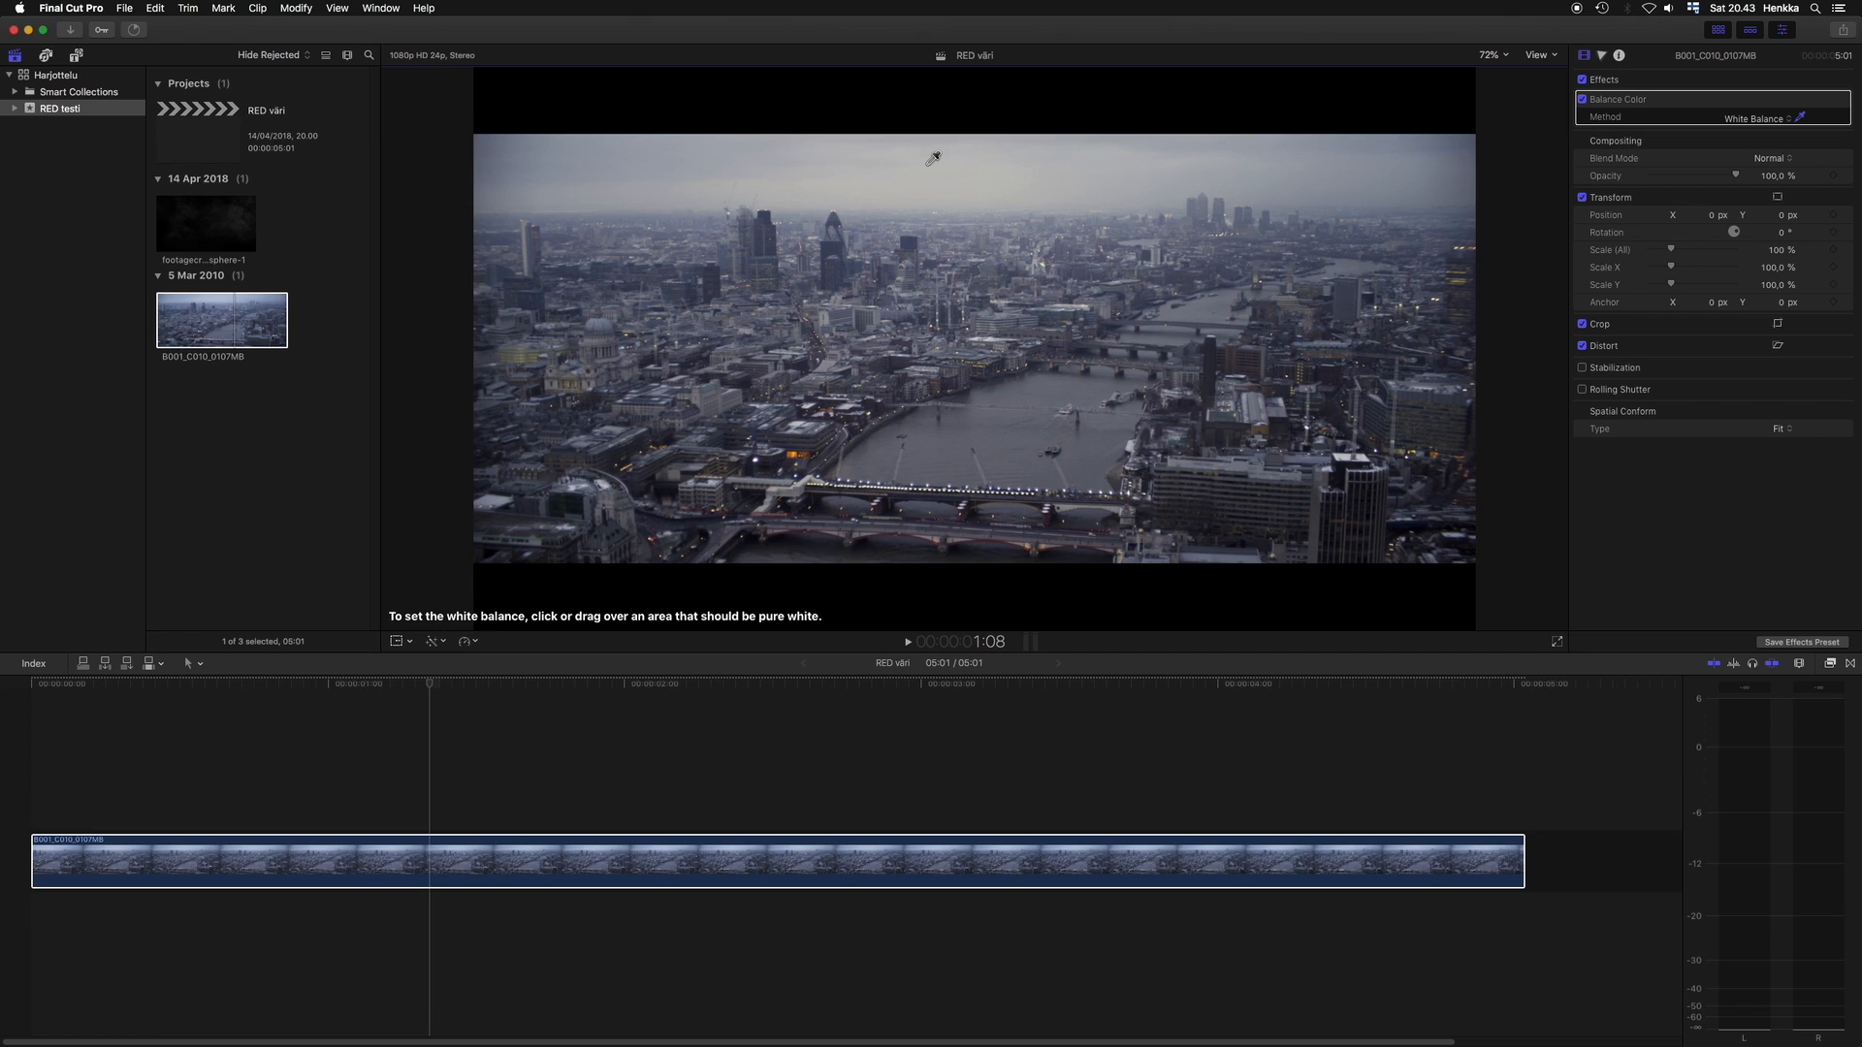
pyautogui.click(1581, 81)
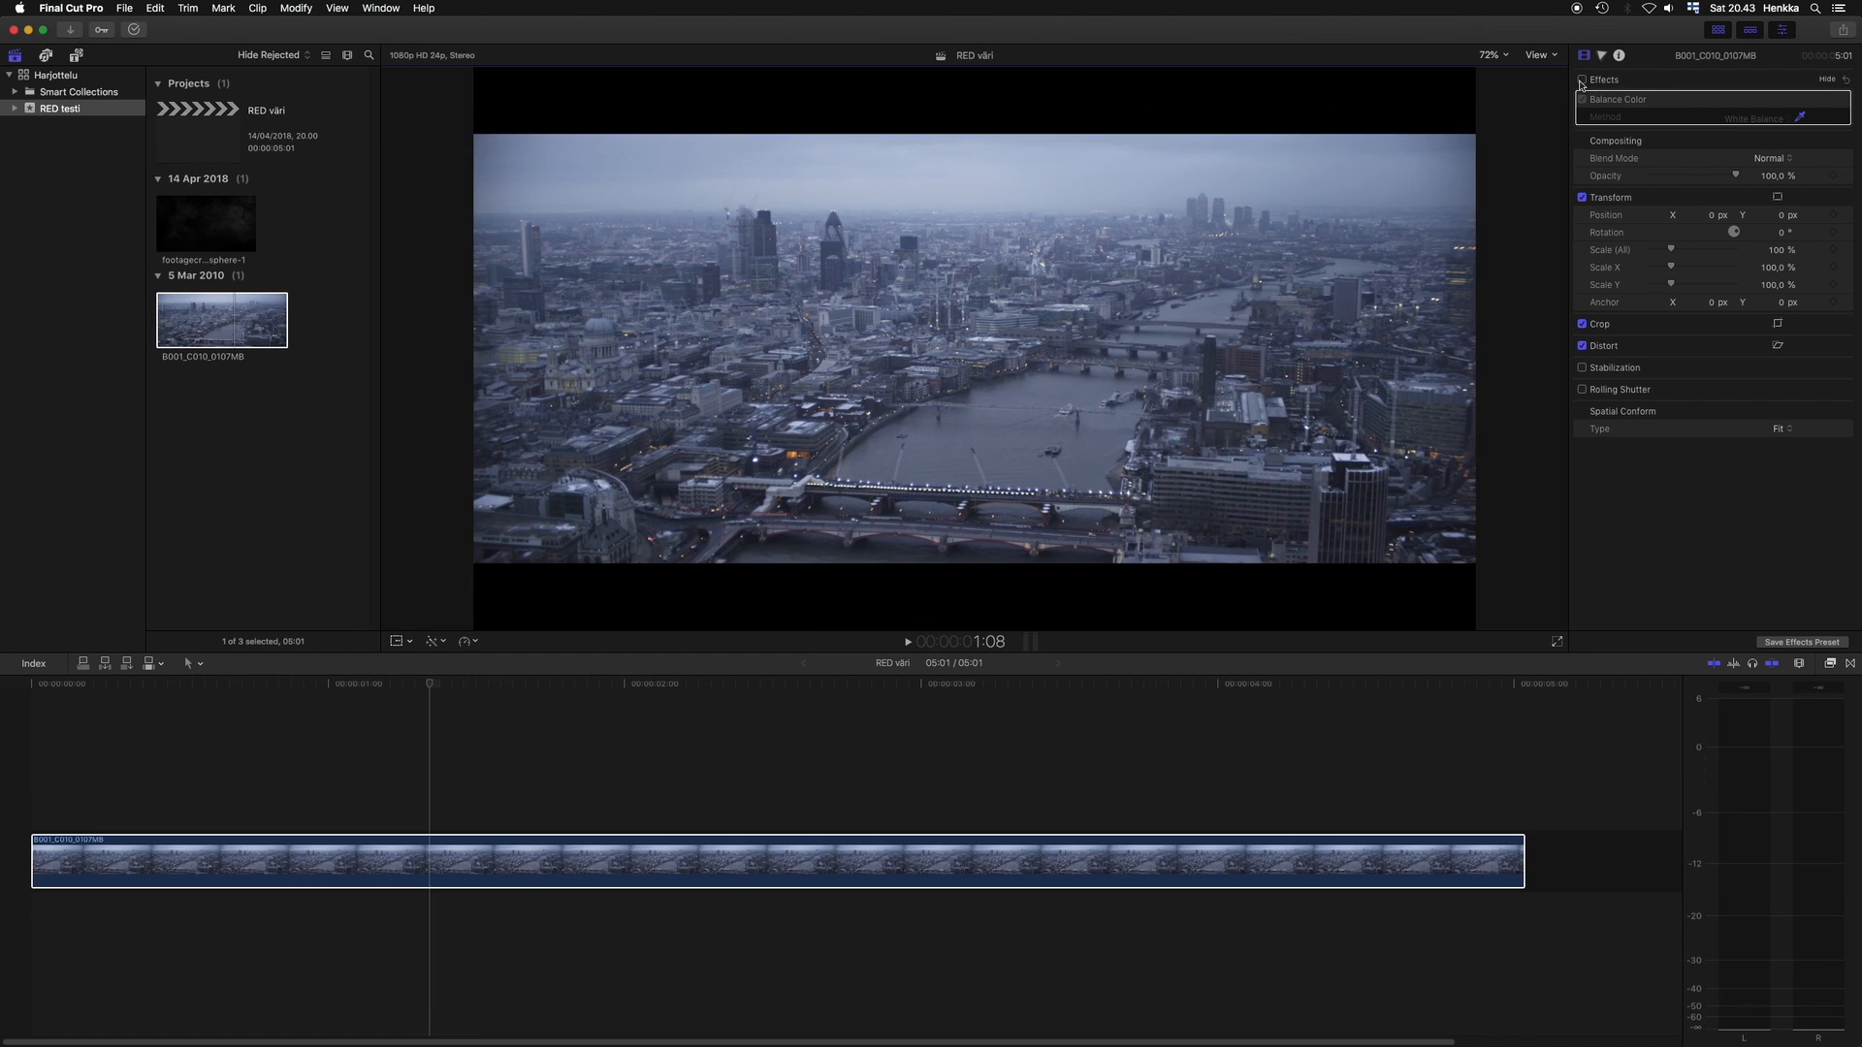
pyautogui.click(1581, 81)
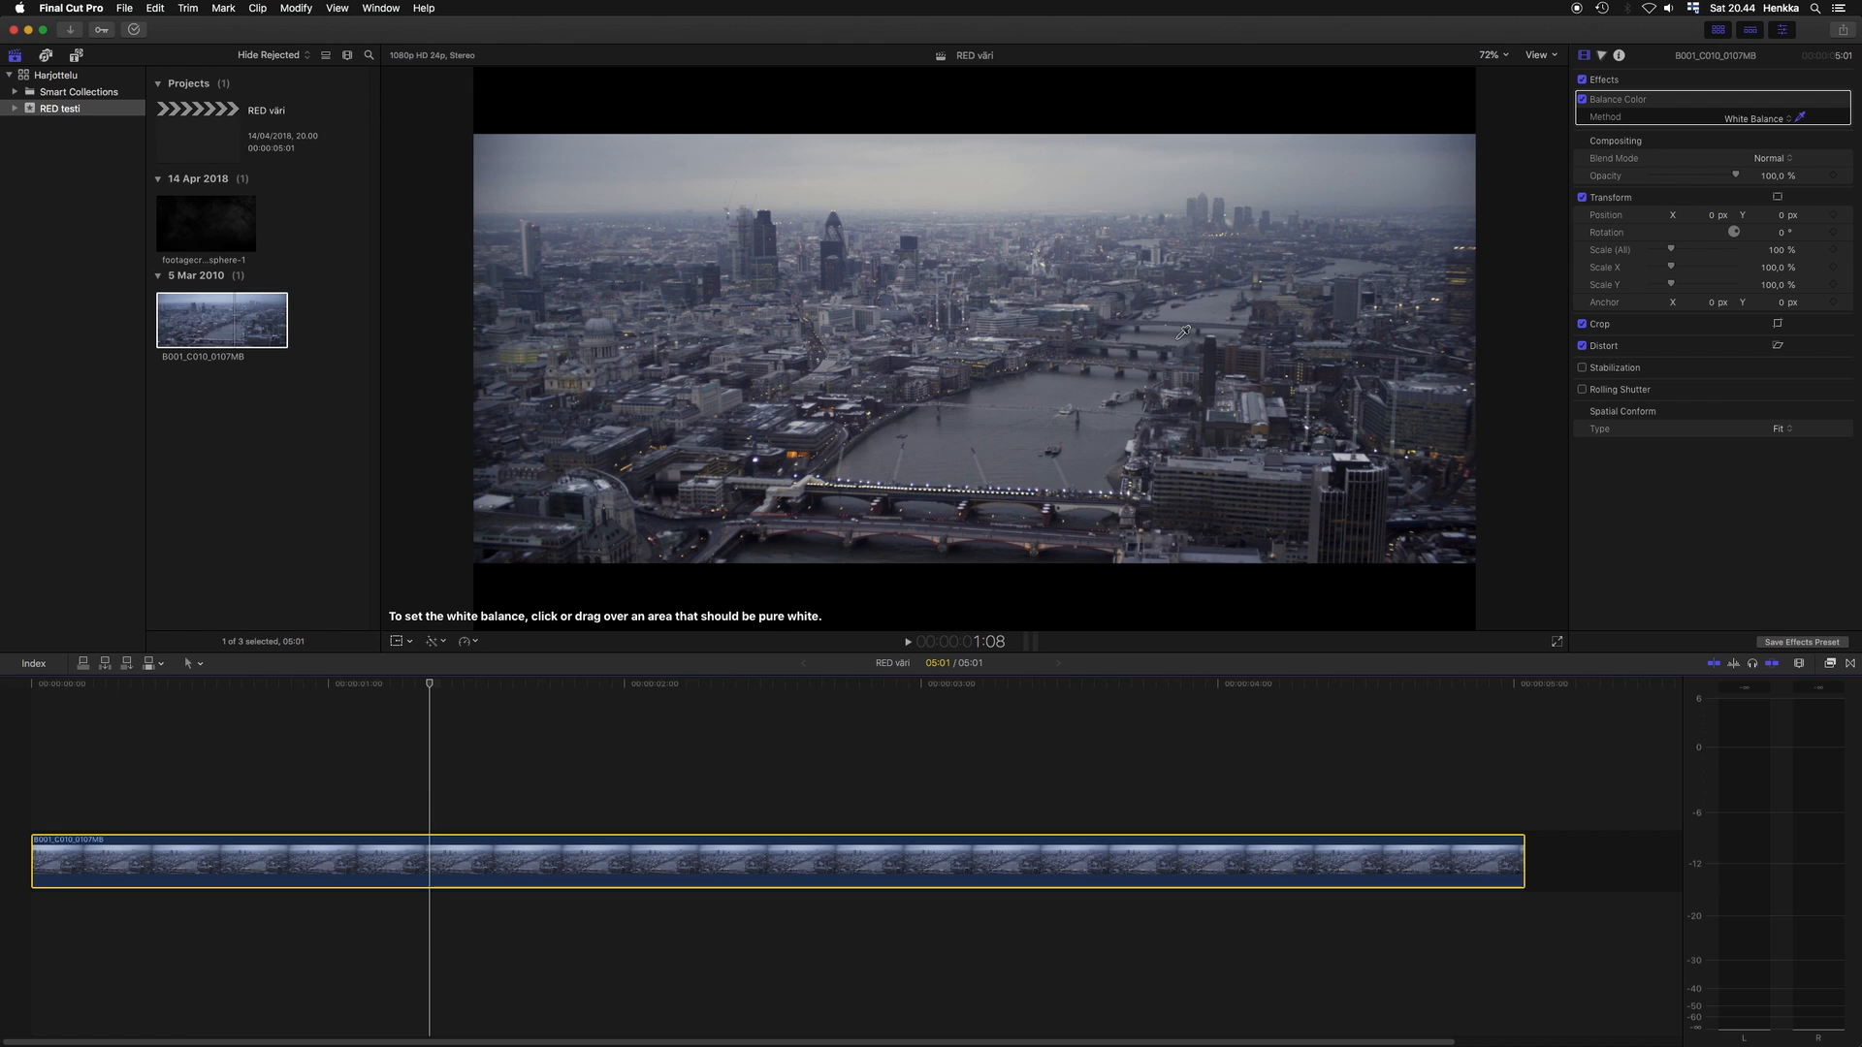
# Add a Color Curves correction to the clip and raise the blue curve slightly in the shadows and highlights.
pyautogui.click(1601, 55)
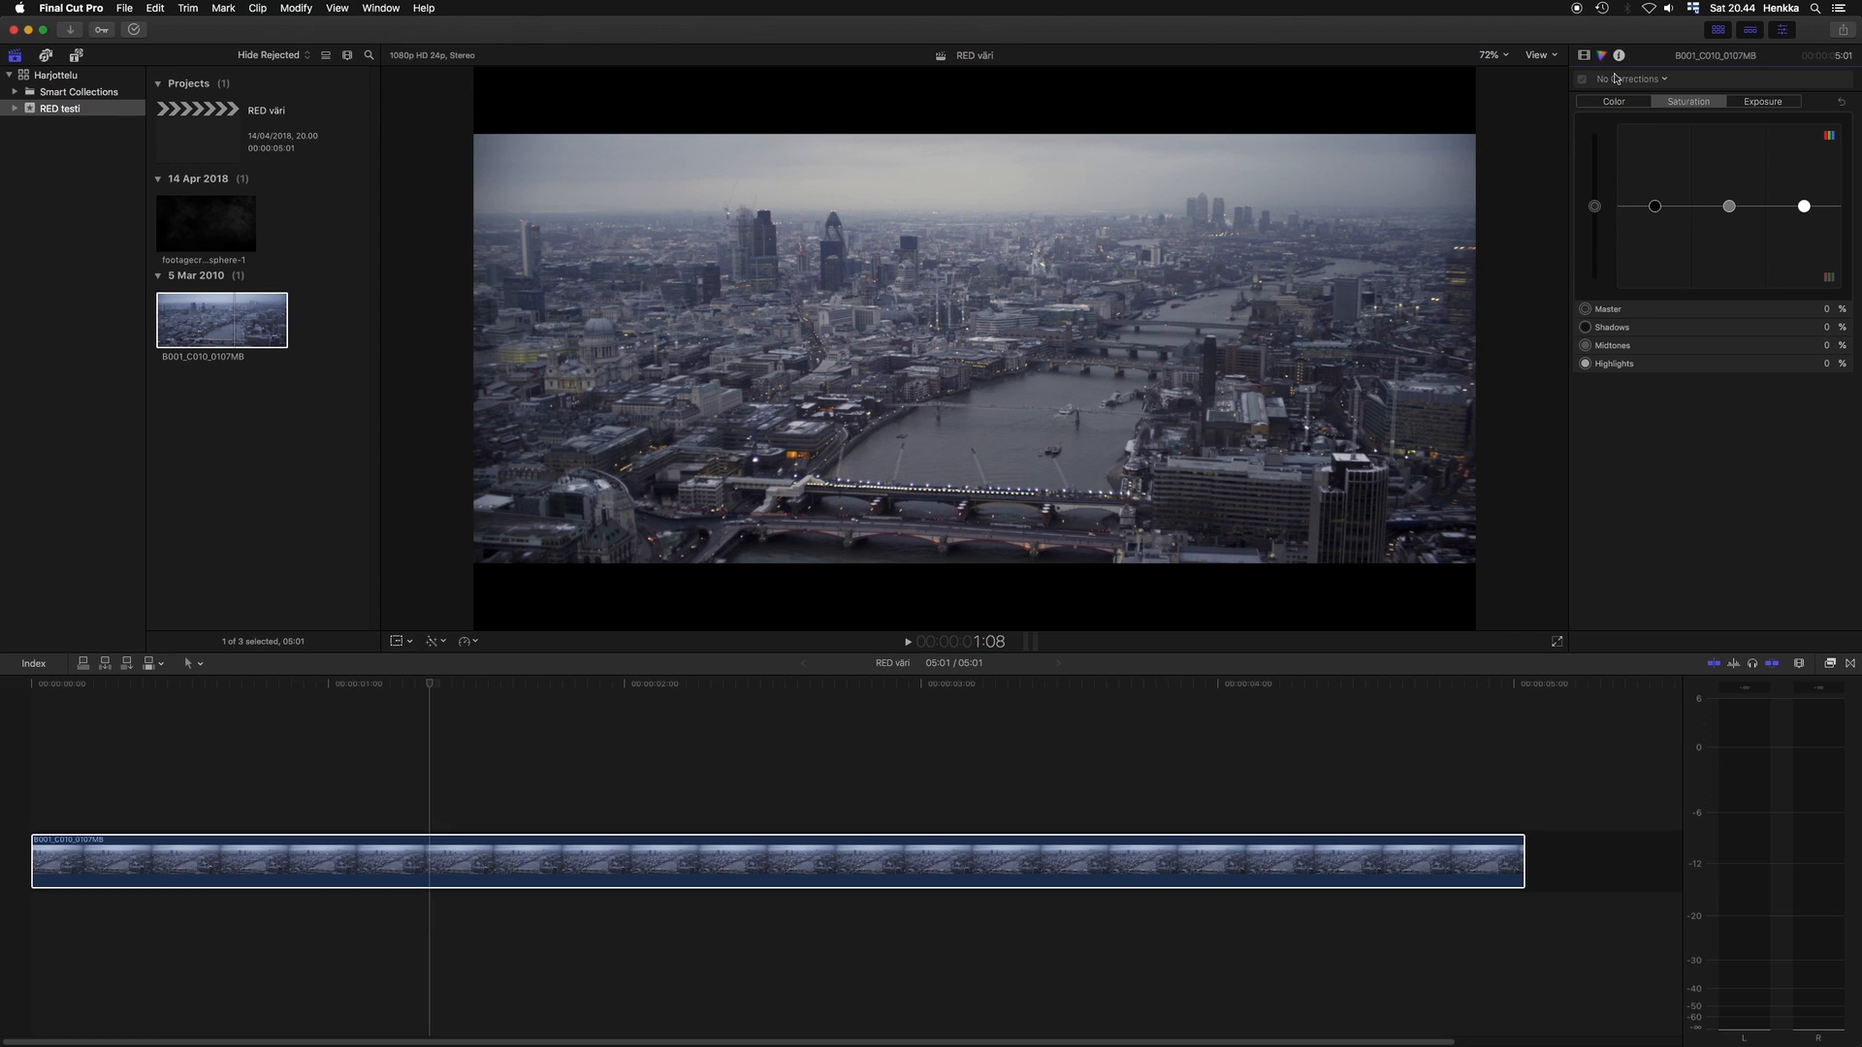
pyautogui.click(1615, 78)
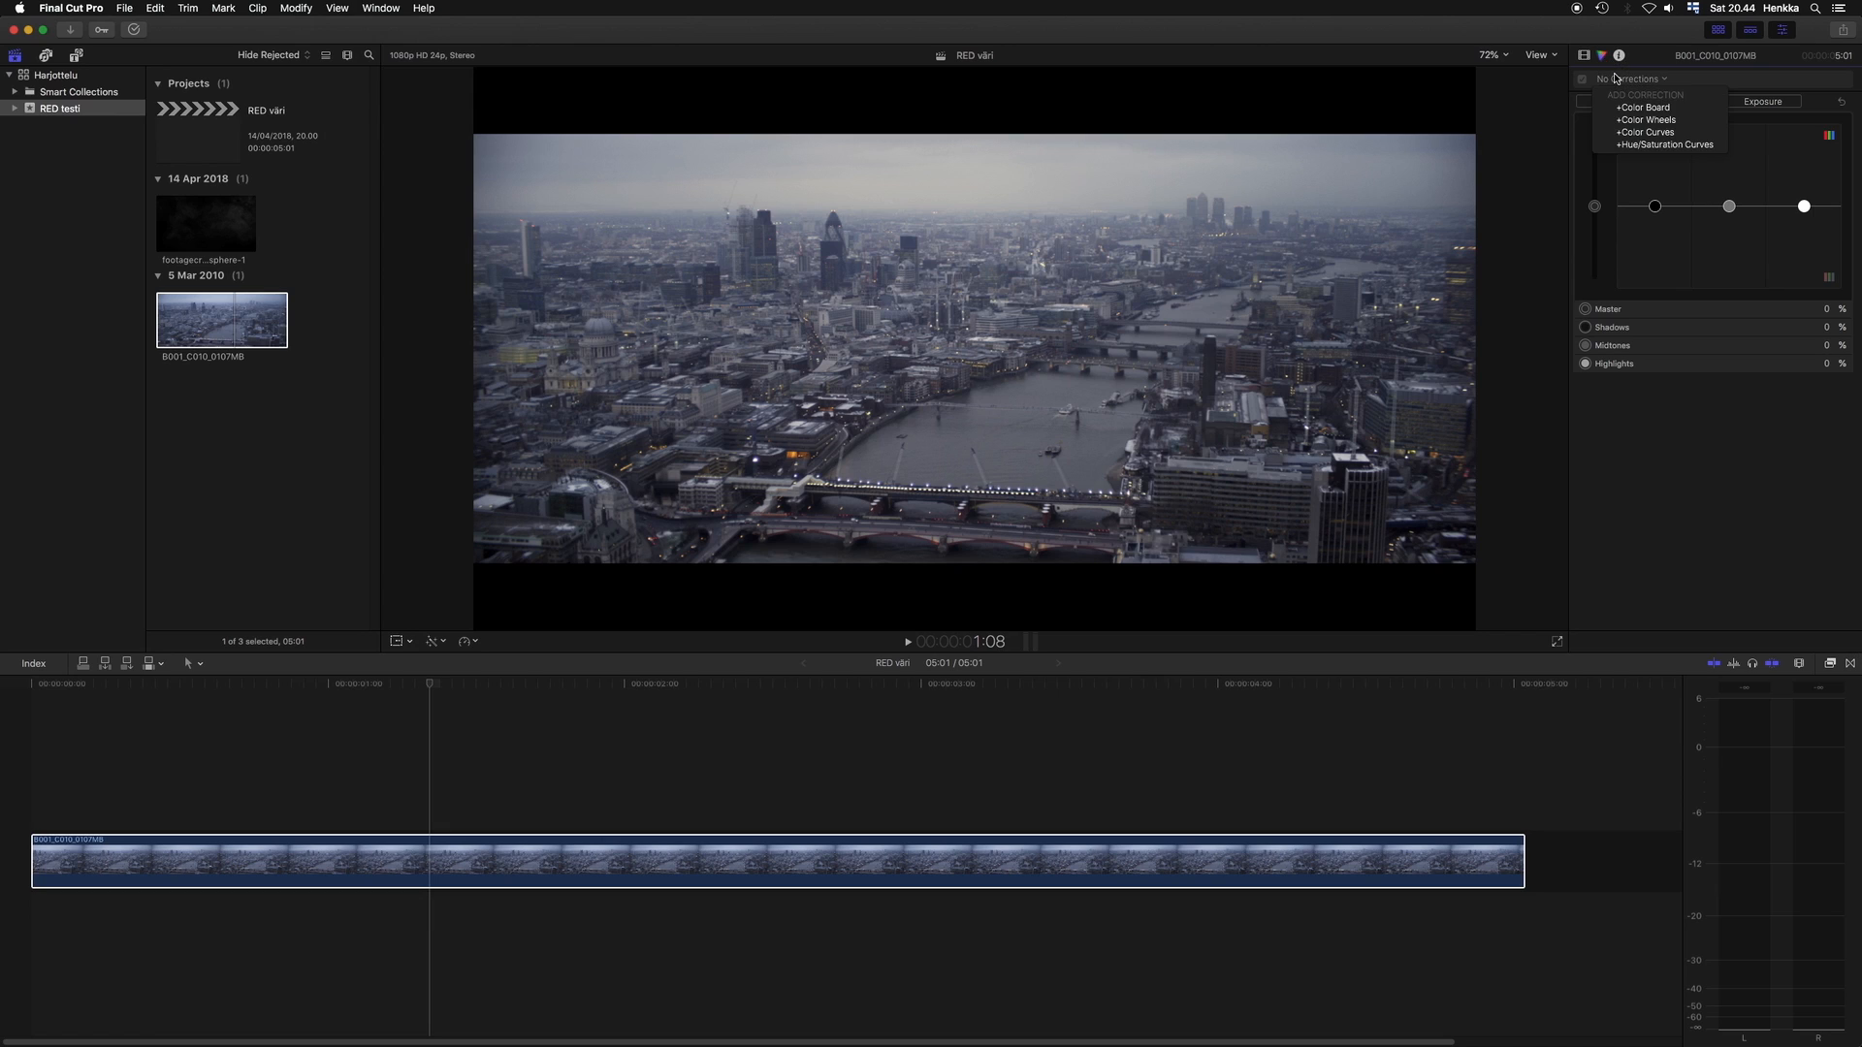
pyautogui.click(1647, 133)
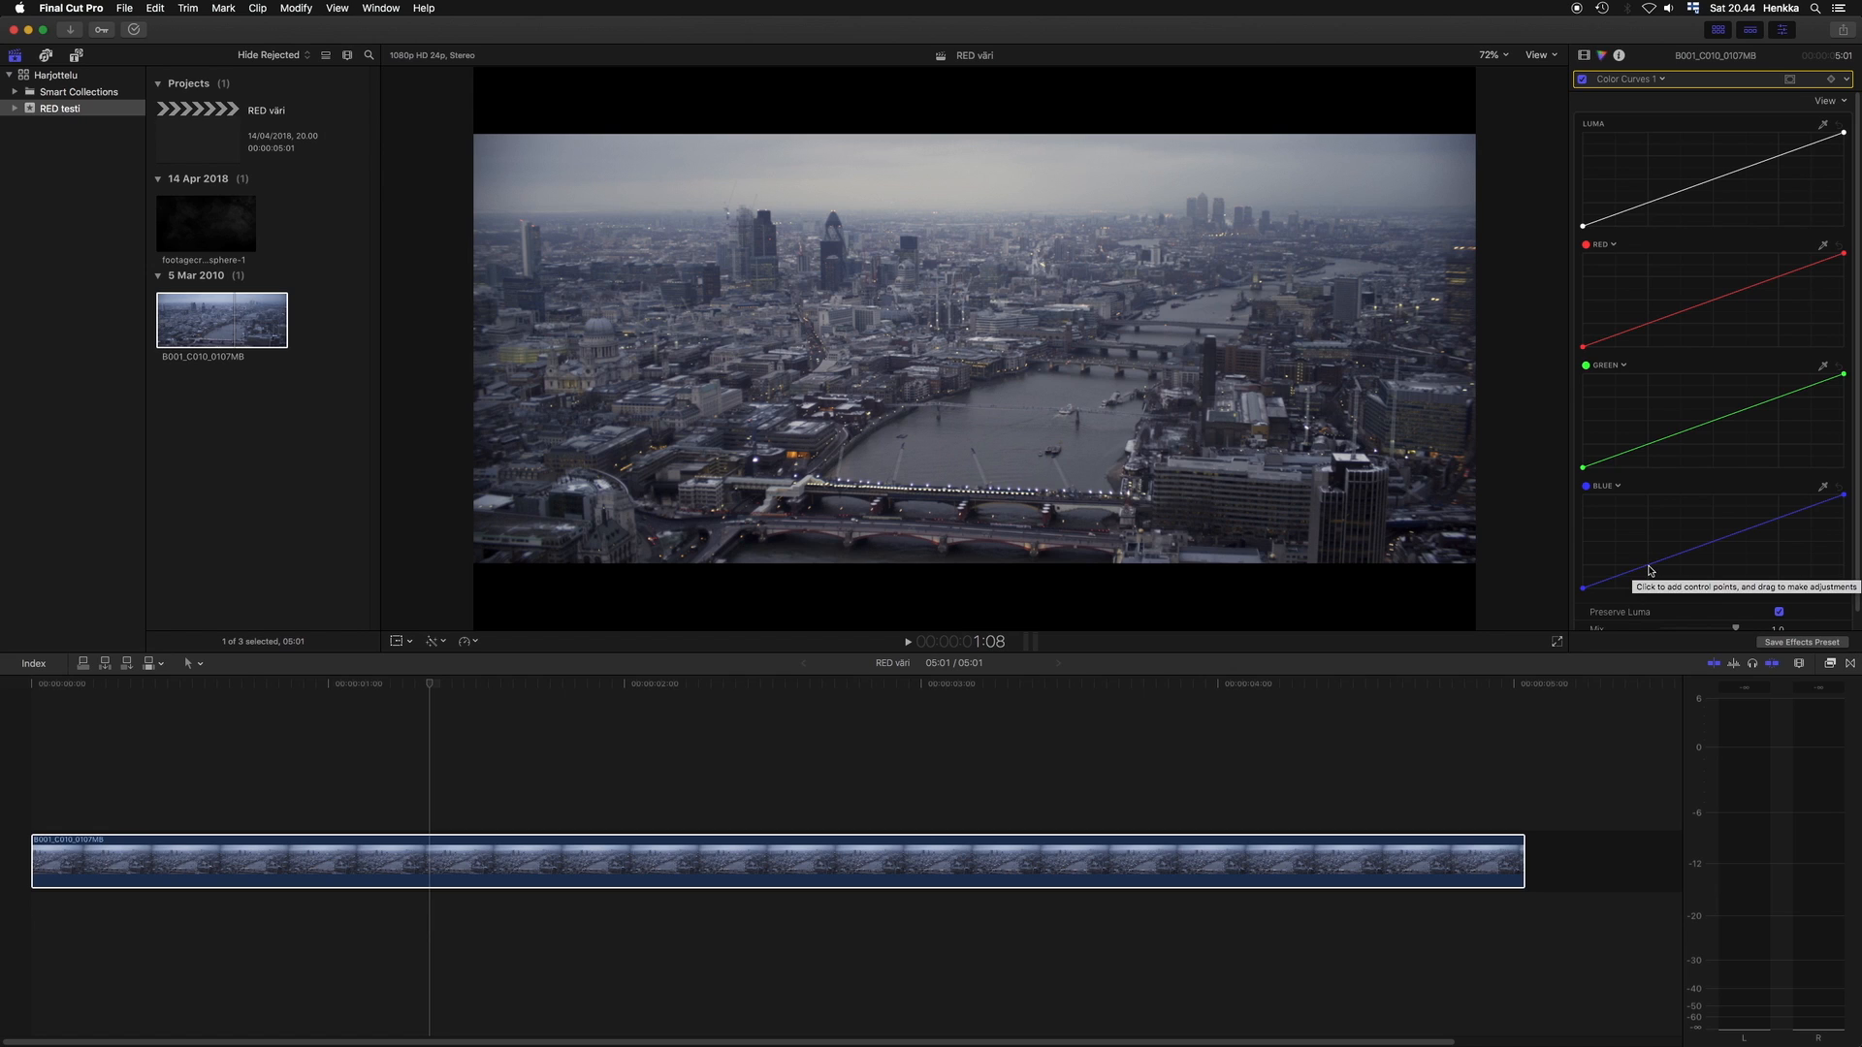
pyautogui.moveTo(1649, 570); pyautogui.dragTo(1643, 560)
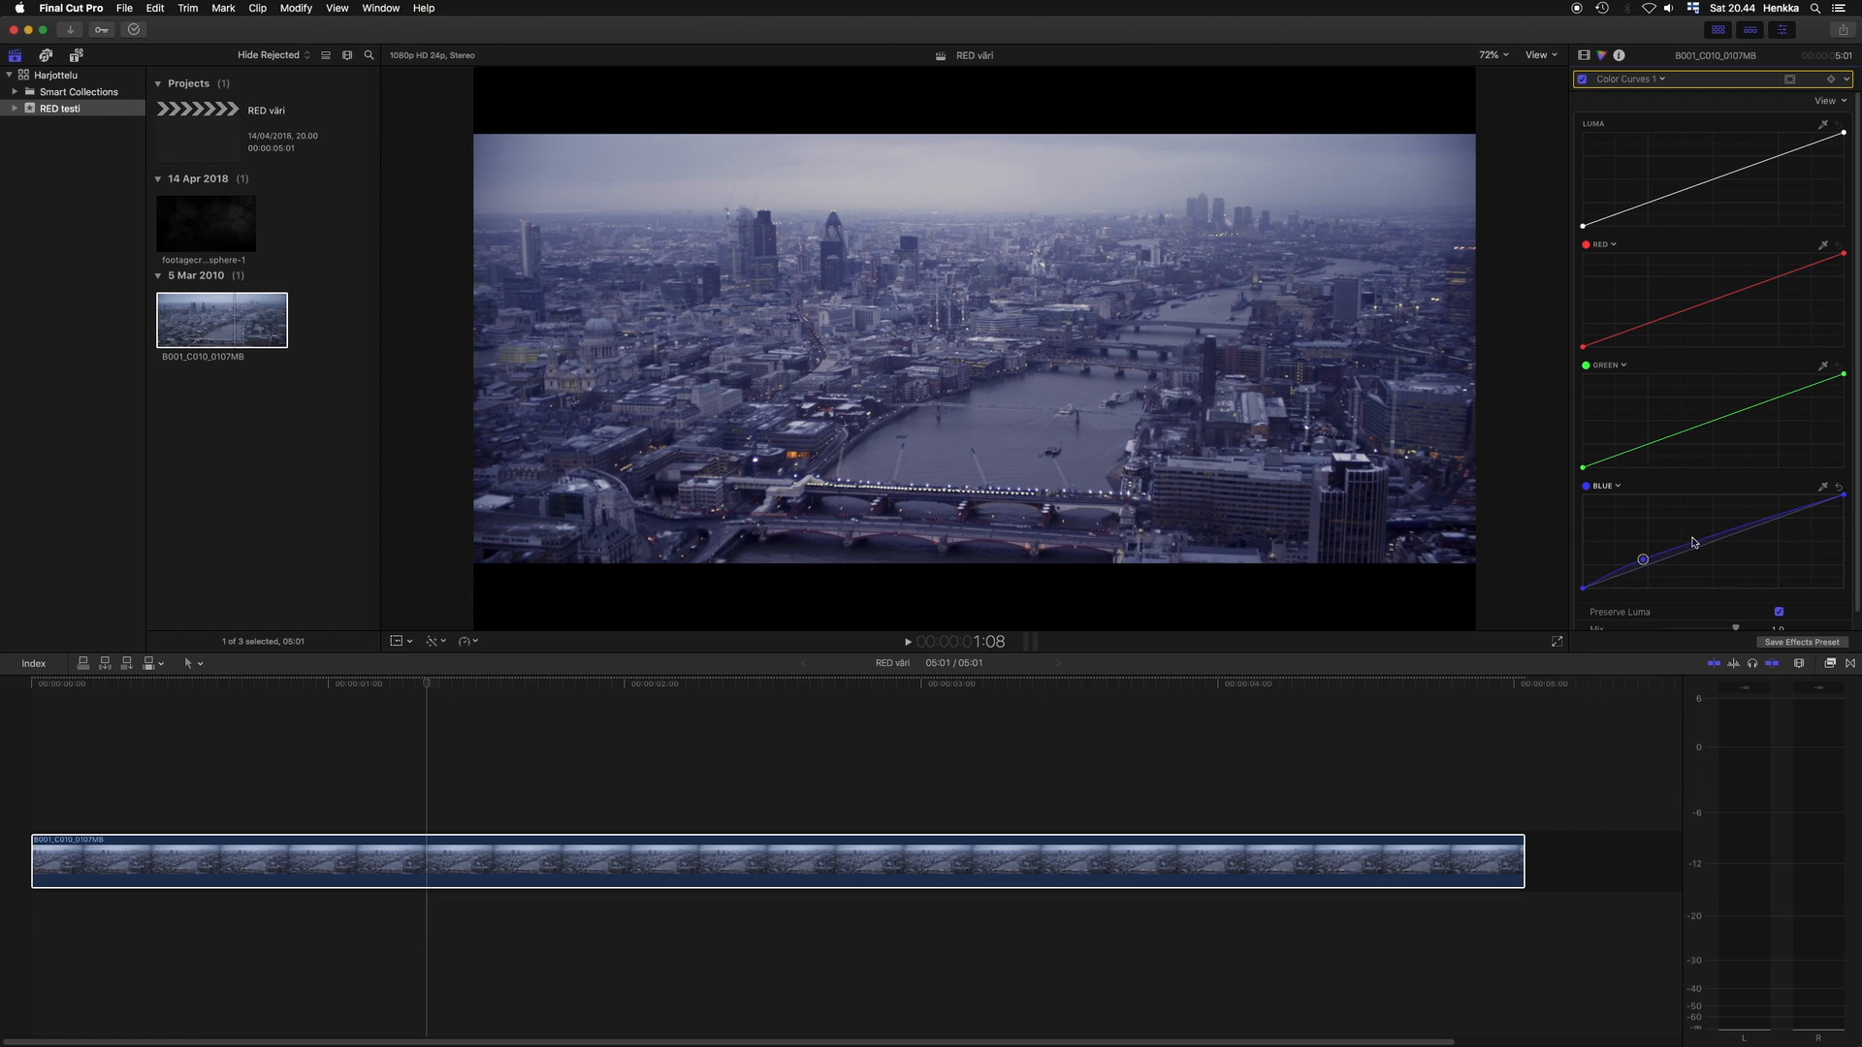
pyautogui.click(1799, 510)
pyautogui.moveTo(1801, 512); pyautogui.dragTo(1801, 508)
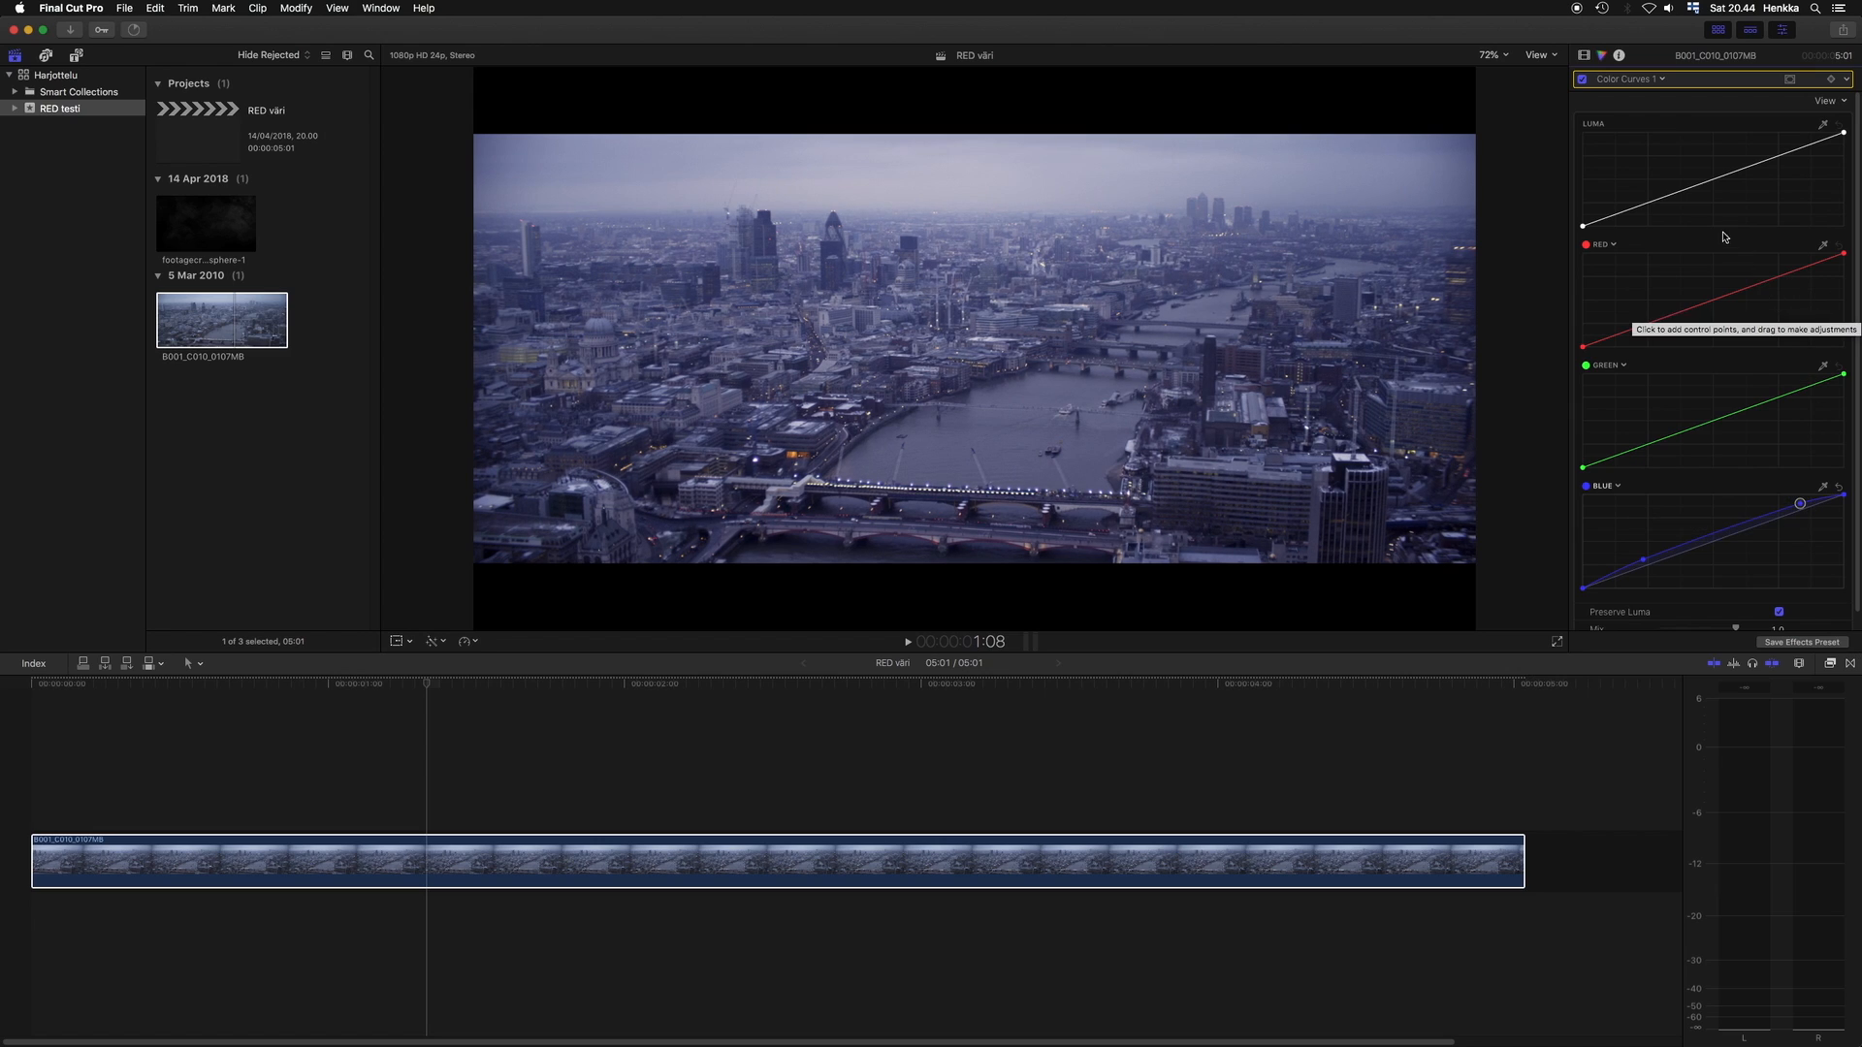
# Lower the luma curve slightly in the shadows and highlights, and ease back the blue curve's shadow point.
pyautogui.moveTo(1649, 206); pyautogui.dragTo(1646, 211)
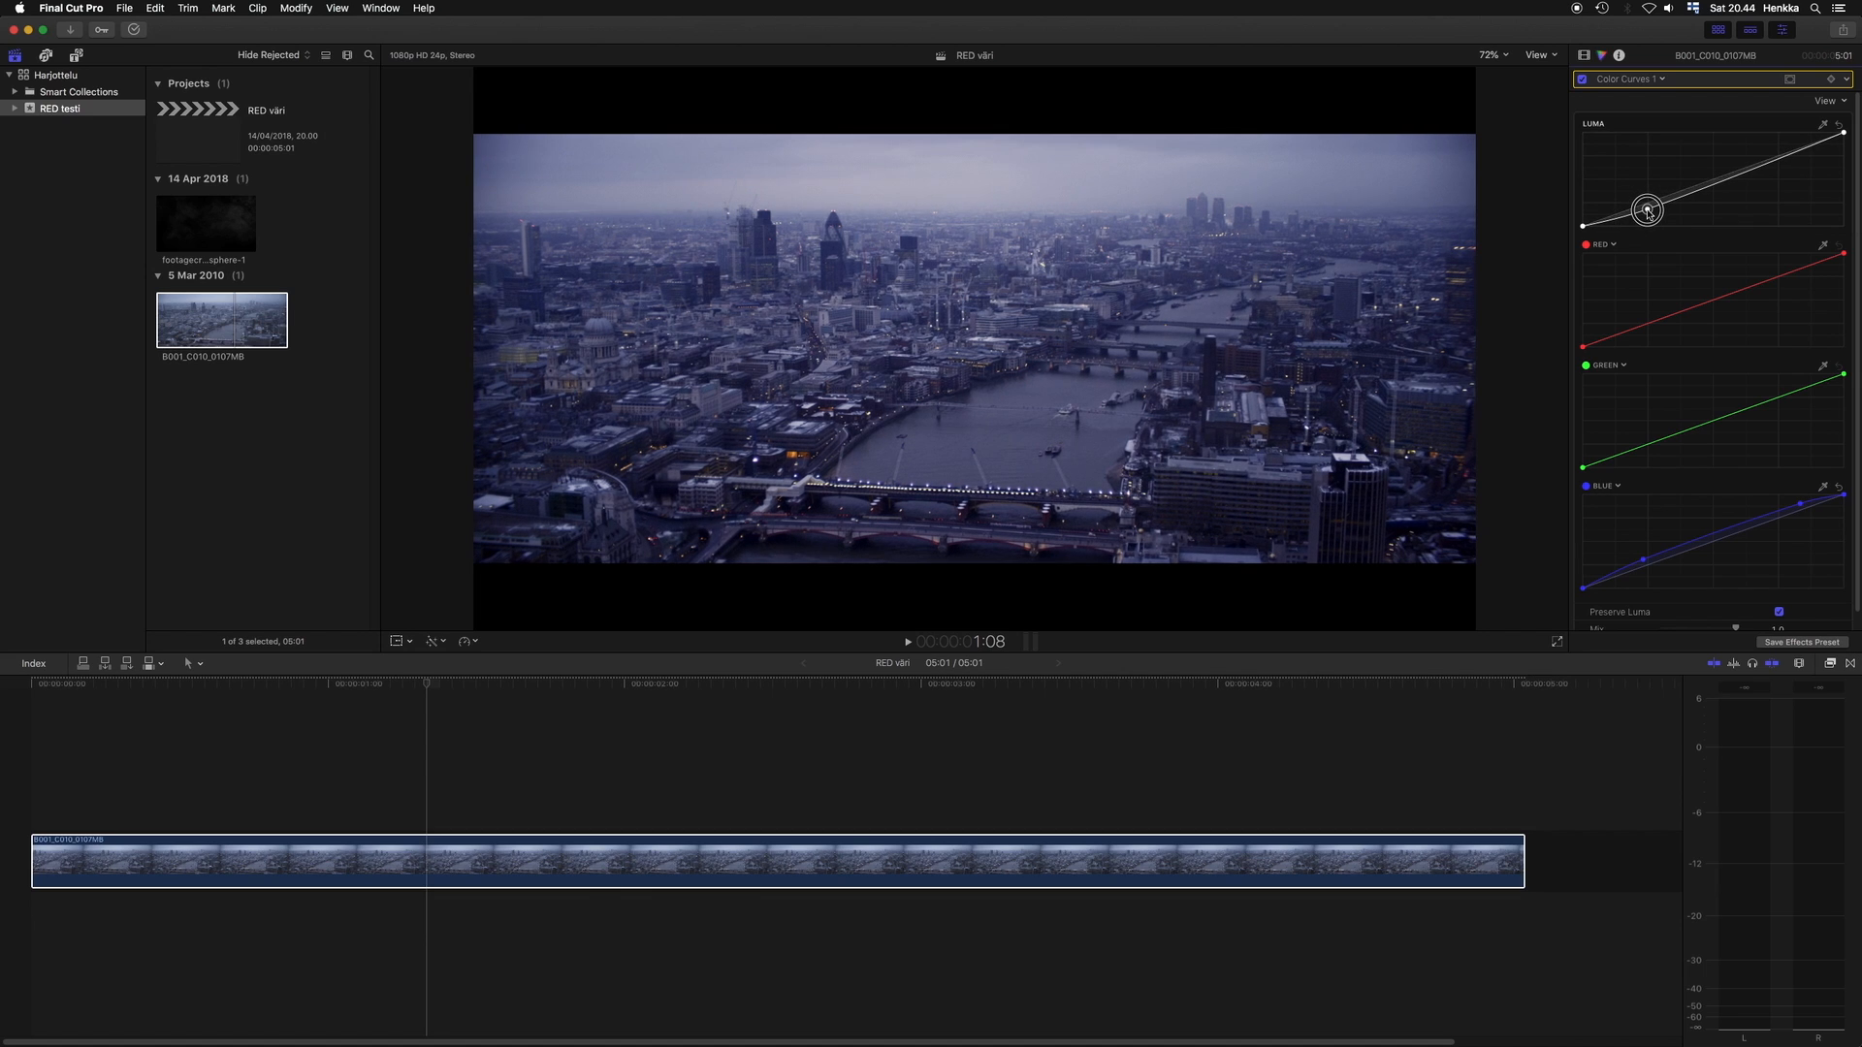
pyautogui.click(1645, 563)
pyautogui.click(1813, 148)
pyautogui.moveTo(1813, 148); pyautogui.dragTo(1815, 151)
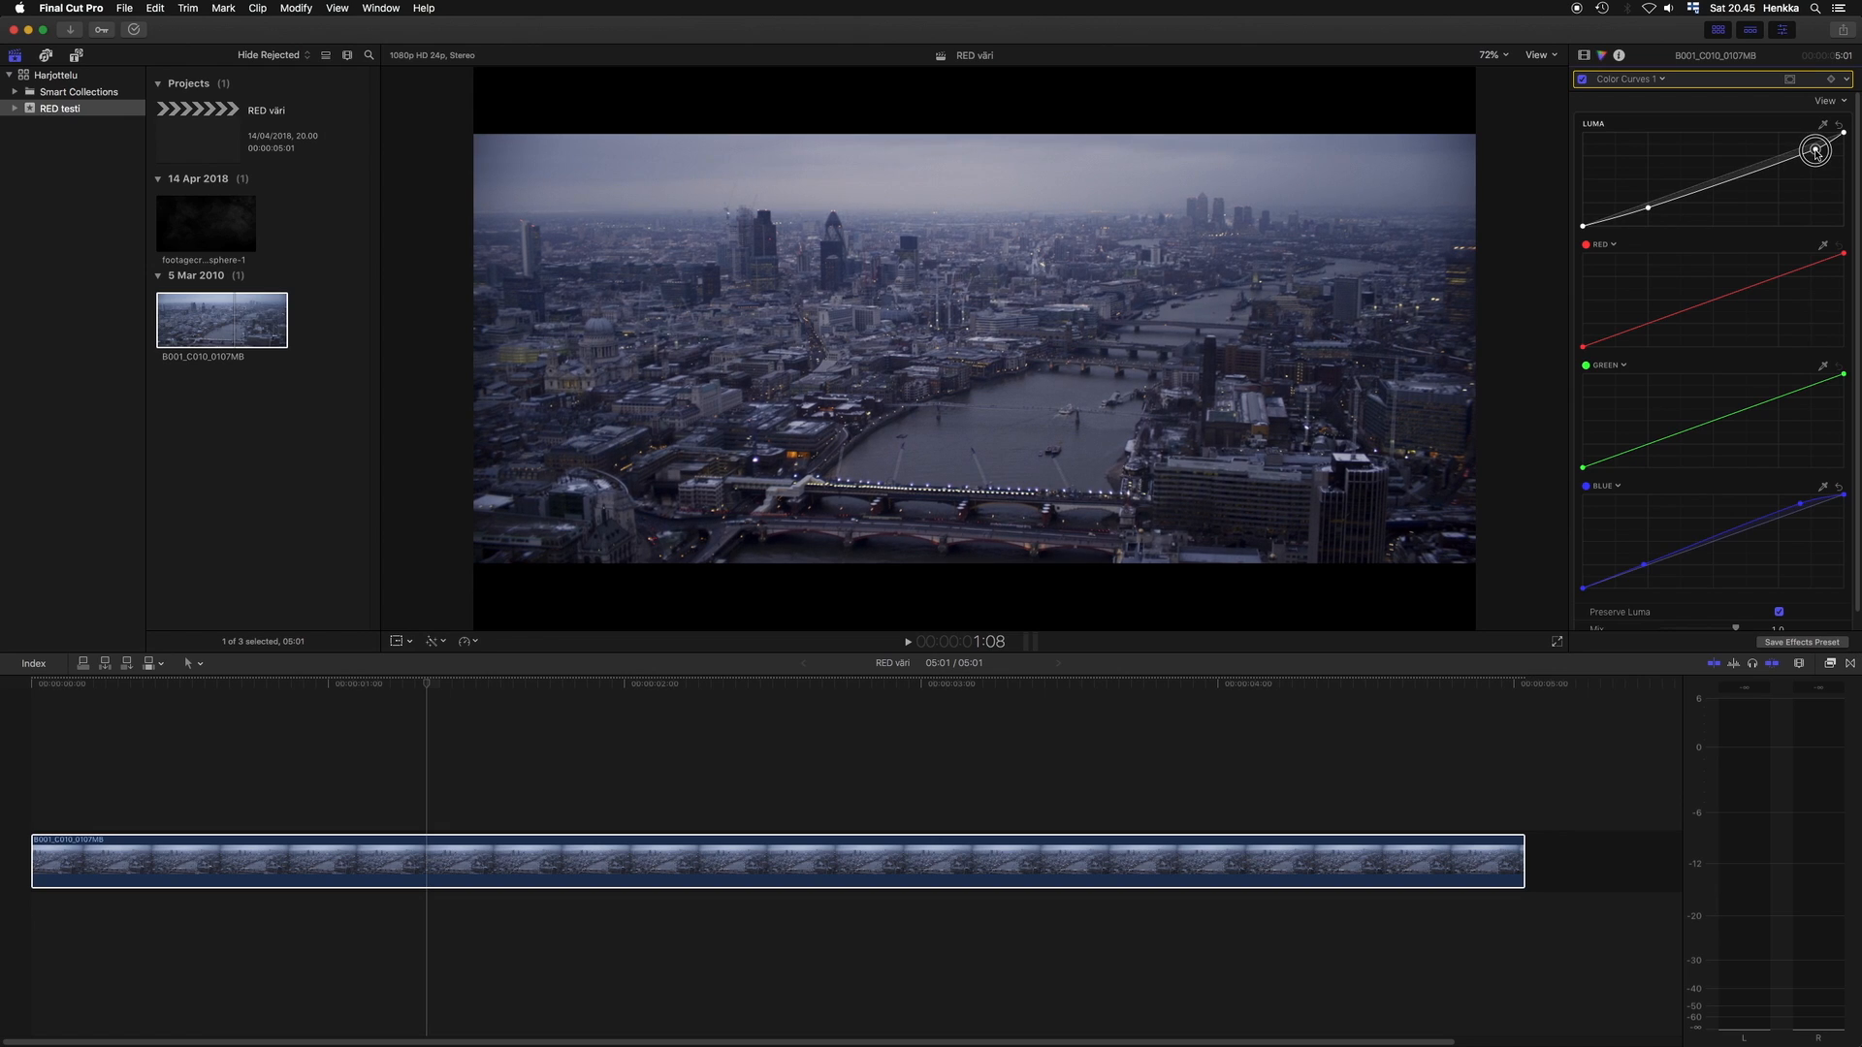
# Add a midtone point to the green curve, raise it slightly, and fine-tune the luma curve's shadow point.
pyautogui.click(1716, 423)
pyautogui.moveTo(1717, 423); pyautogui.dragTo(1712, 422)
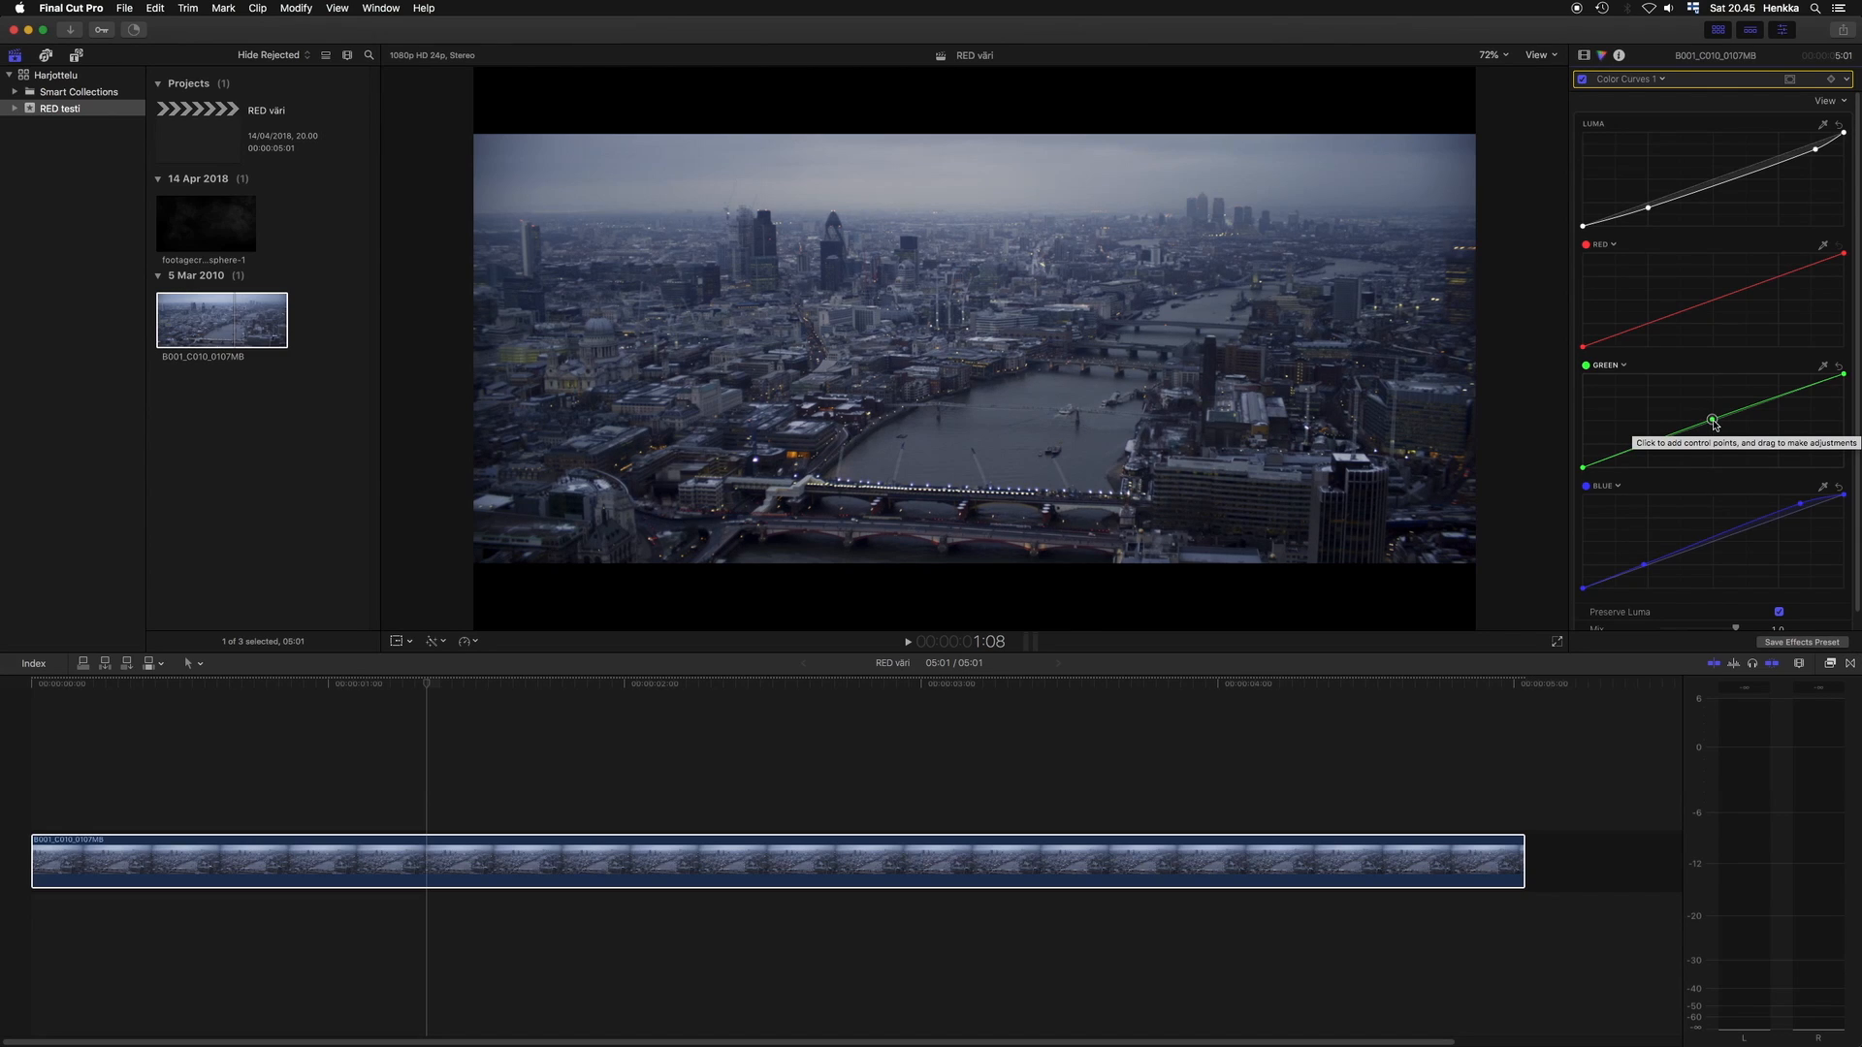
pyautogui.moveTo(1713, 421); pyautogui.dragTo(1713, 423)
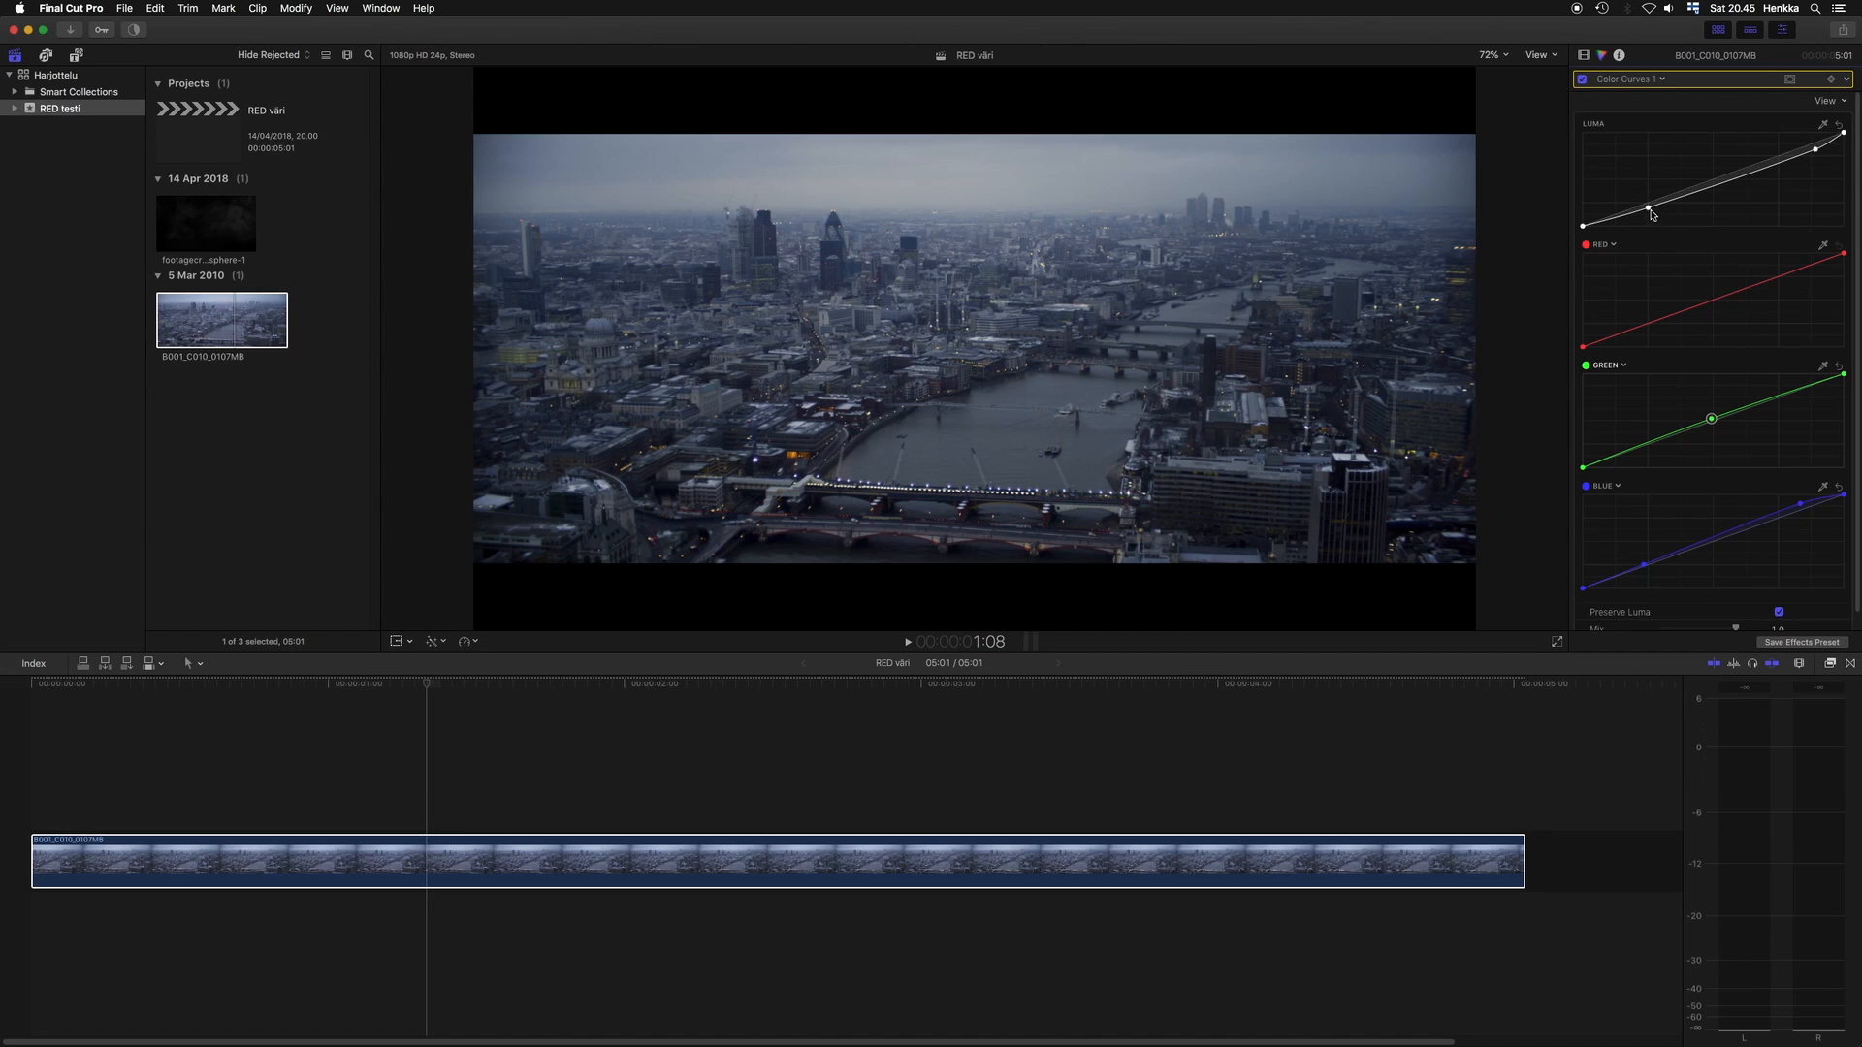
pyautogui.moveTo(1650, 209); pyautogui.dragTo(1649, 209)
pyautogui.click(207, 226)
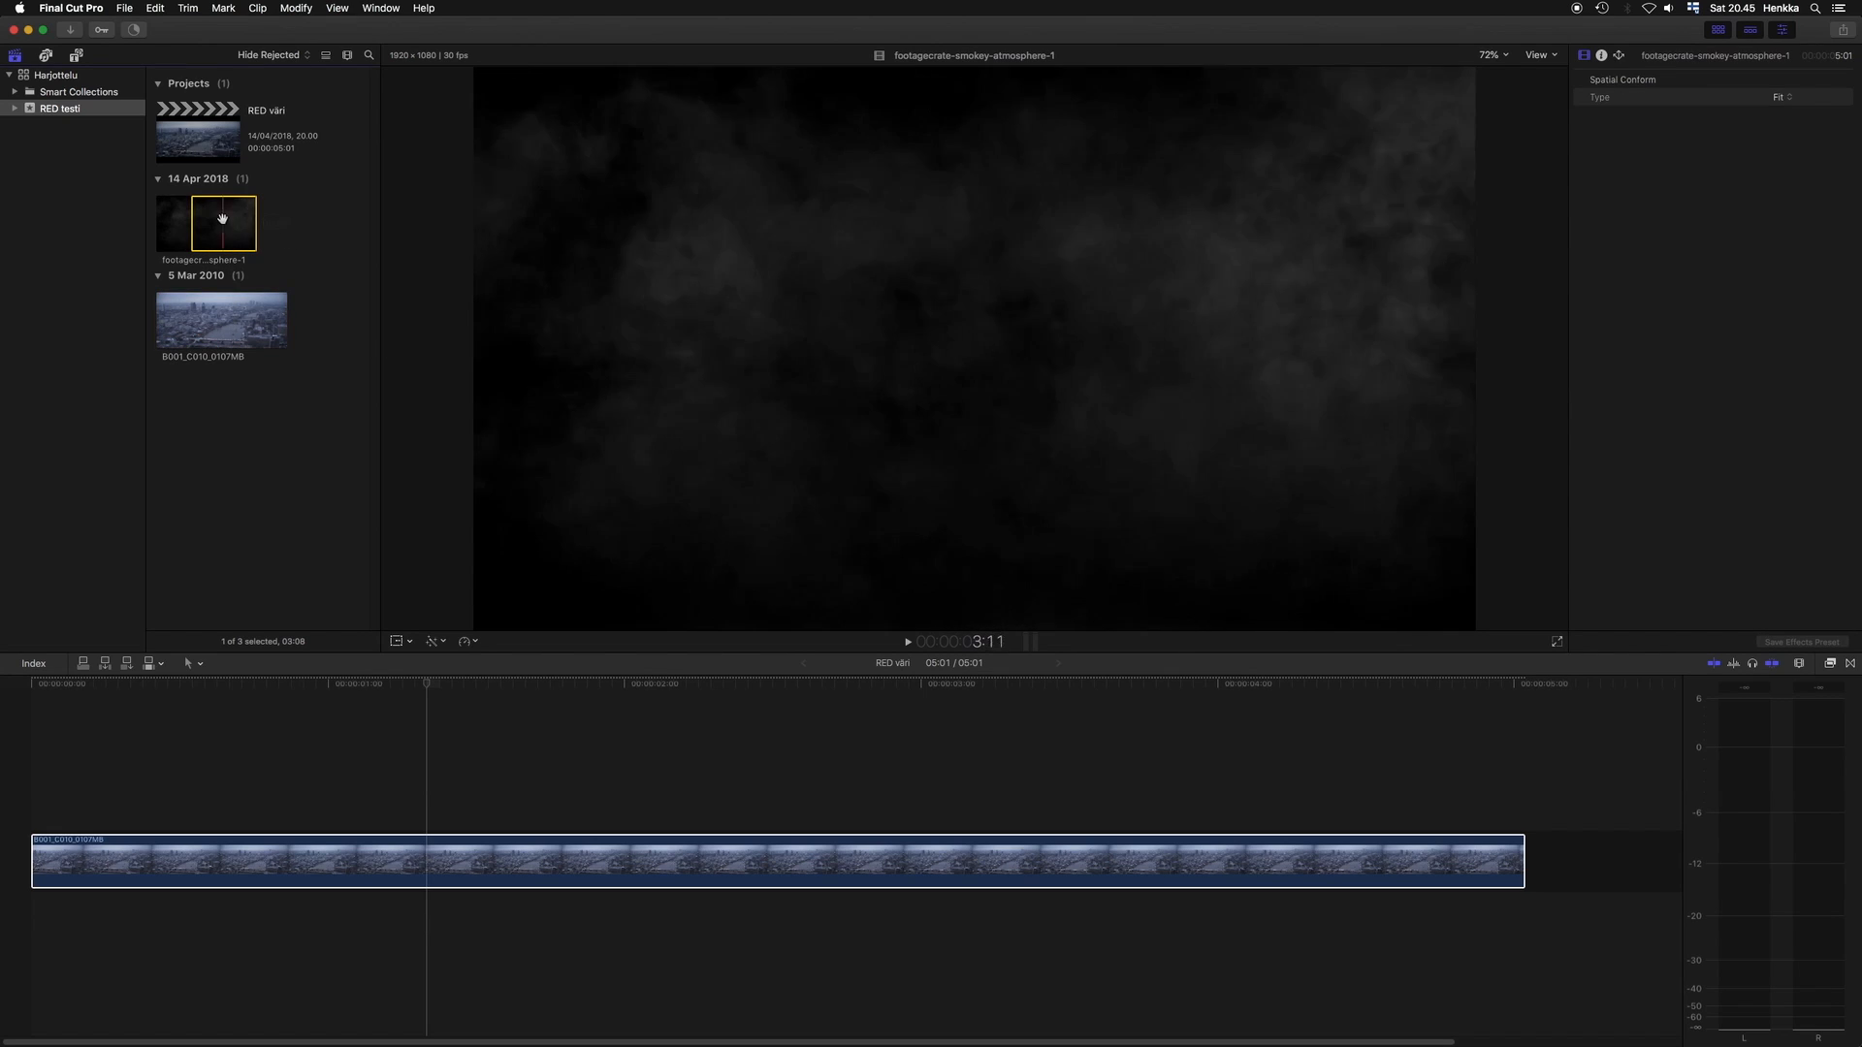
pyautogui.moveTo(222, 219); pyautogui.dragTo(63, 800)
pyautogui.press('super+6')
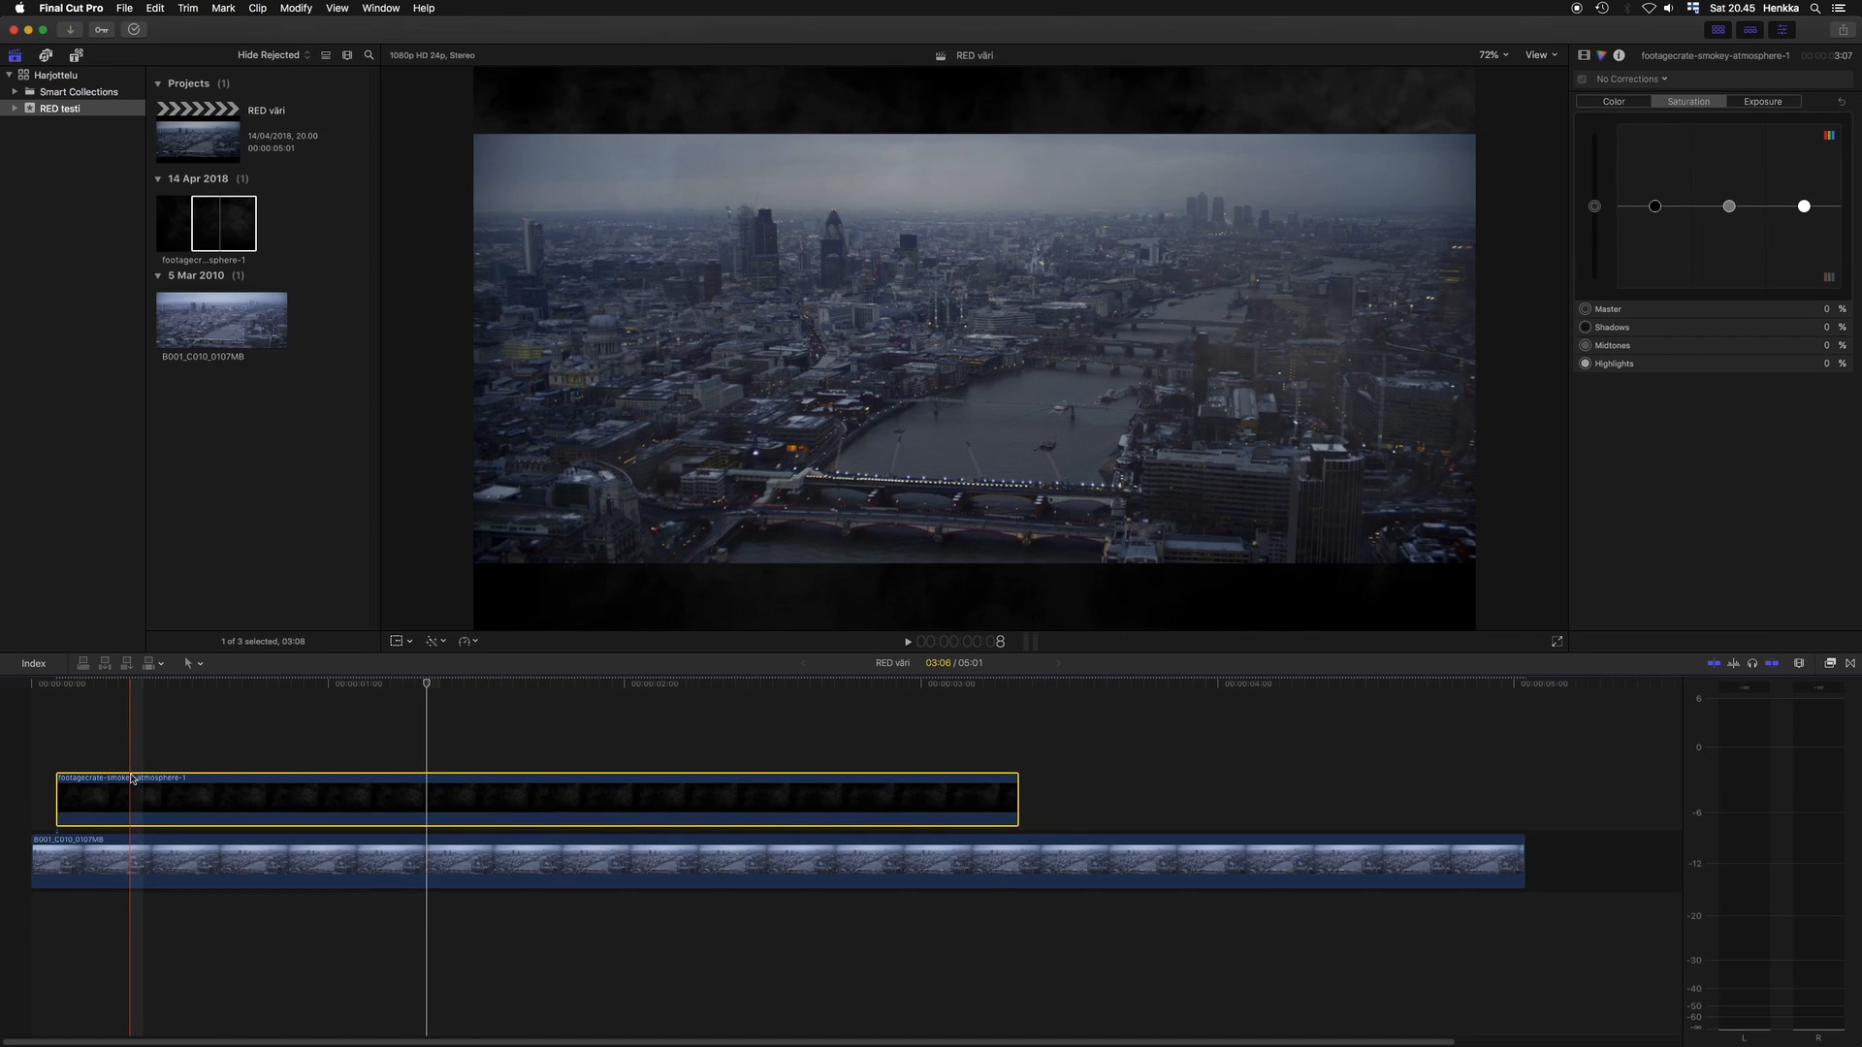
pyautogui.press('Delete')
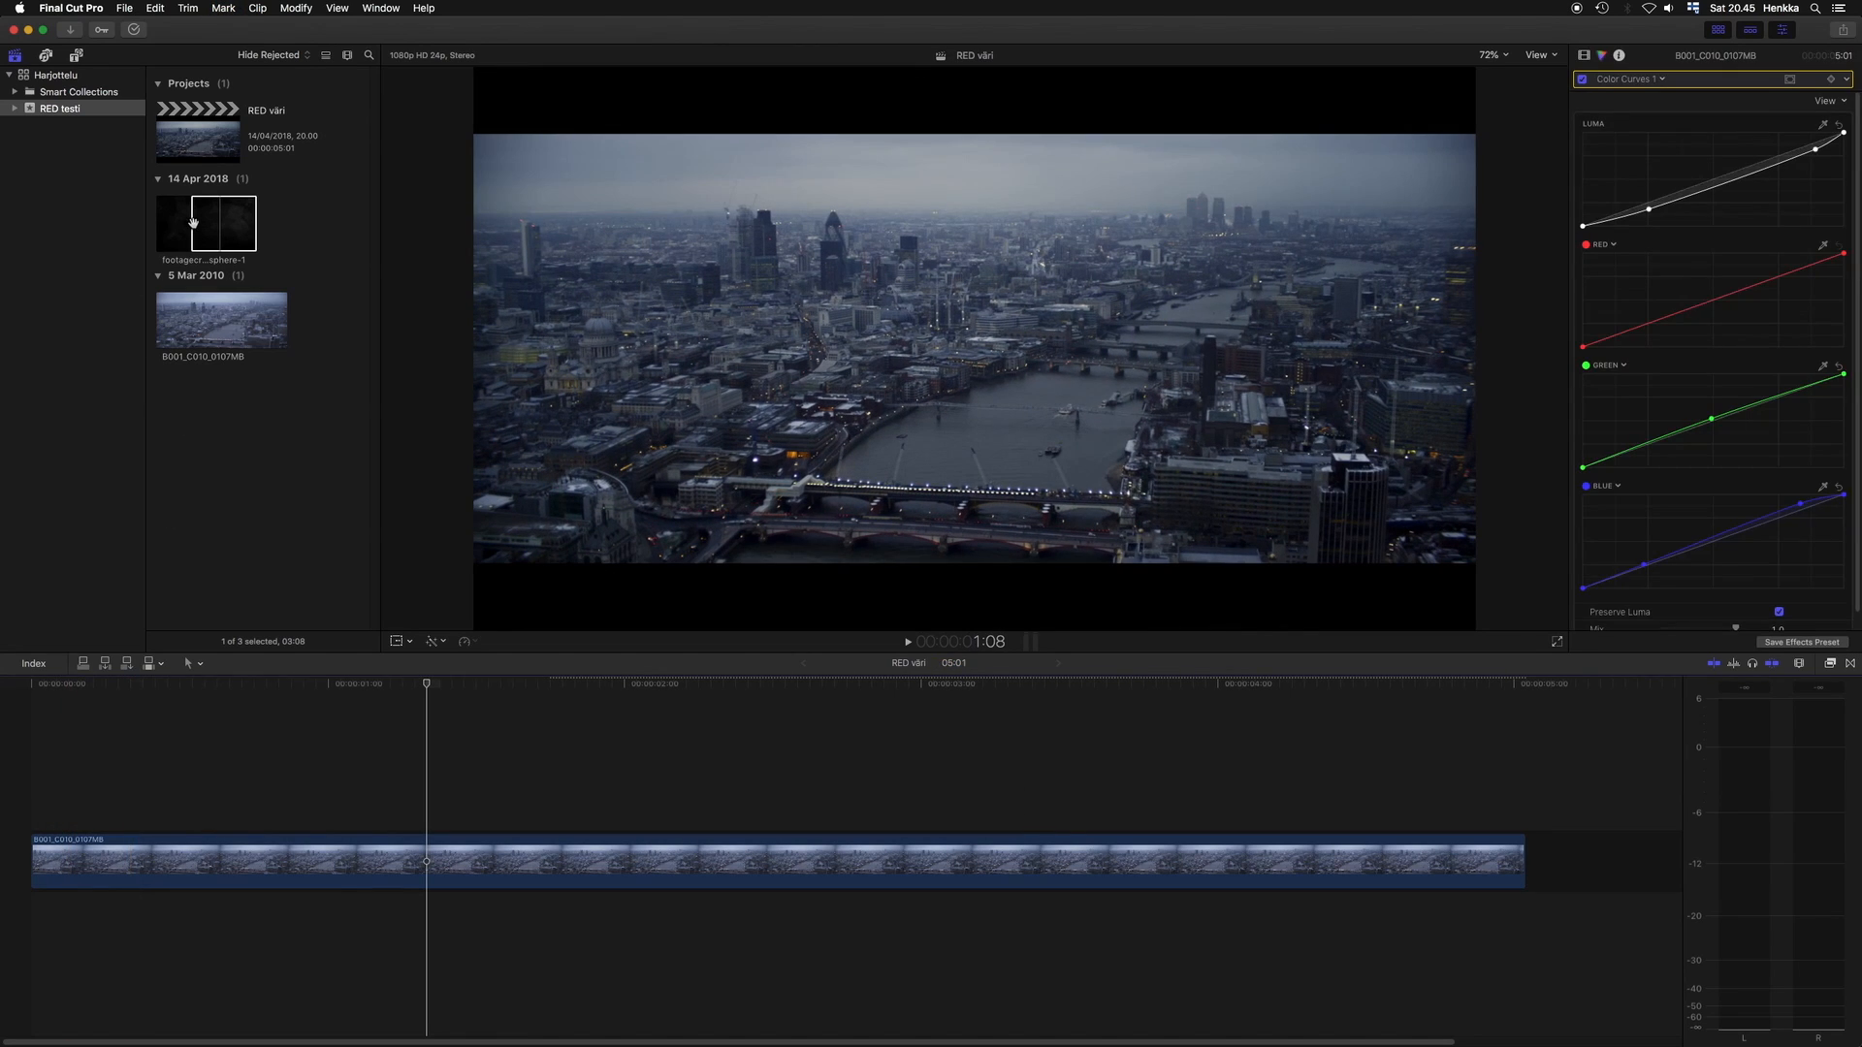
# Connect the full smoke atmosphere clip above the London clip from its start, and trim the London clip's end to match.
pyautogui.click(193, 222)
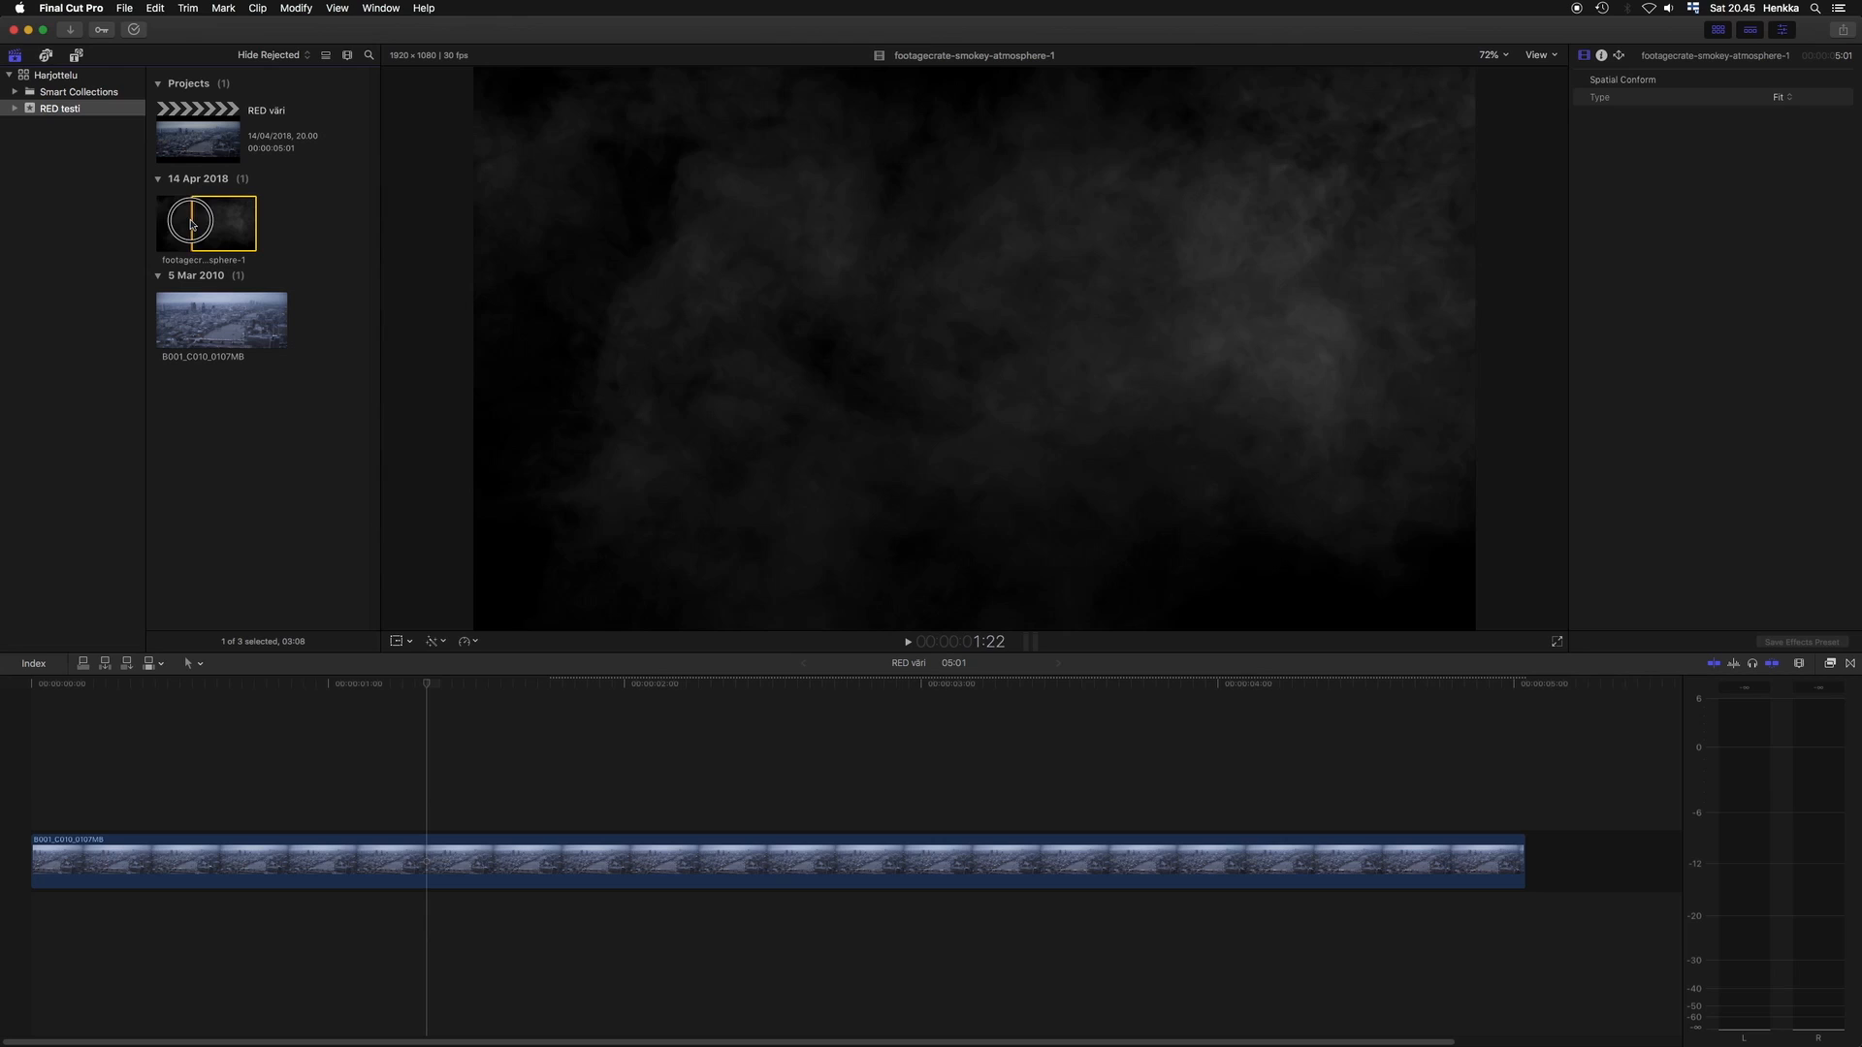
pyautogui.moveTo(194, 223); pyautogui.dragTo(121, 805)
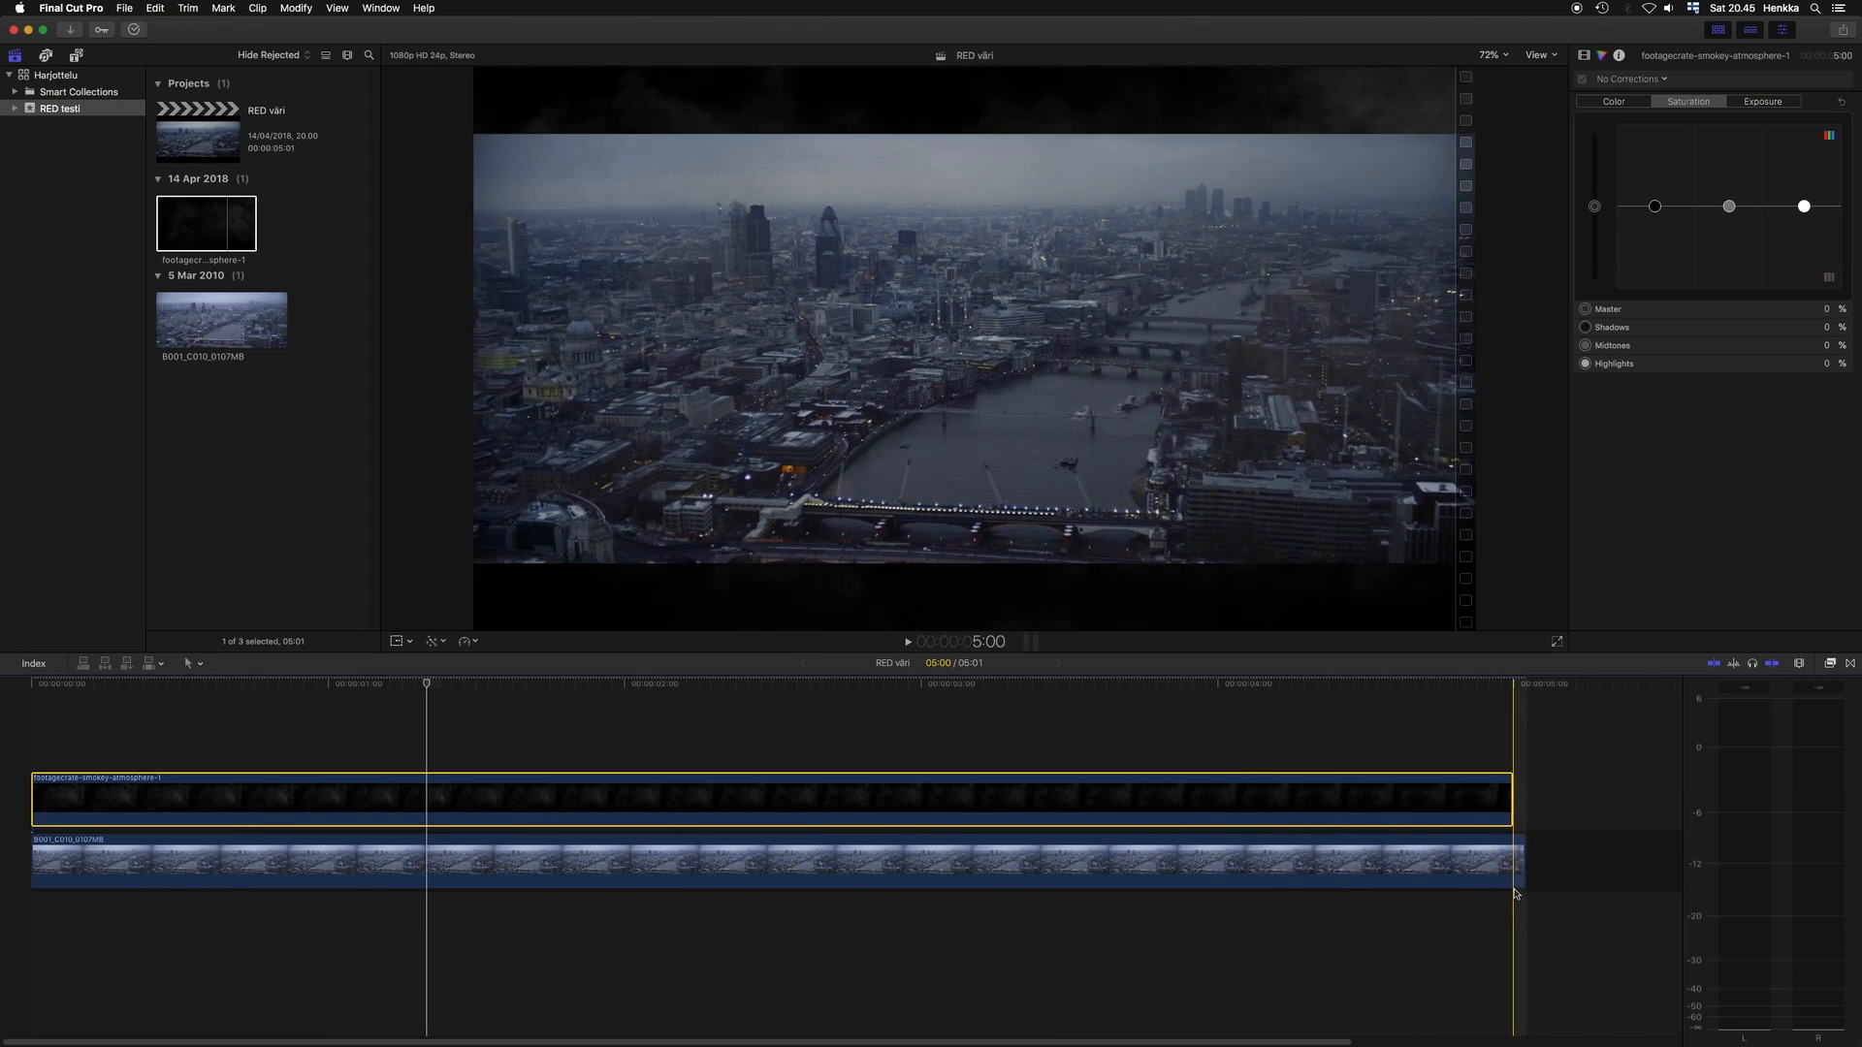
pyautogui.click(1509, 855)
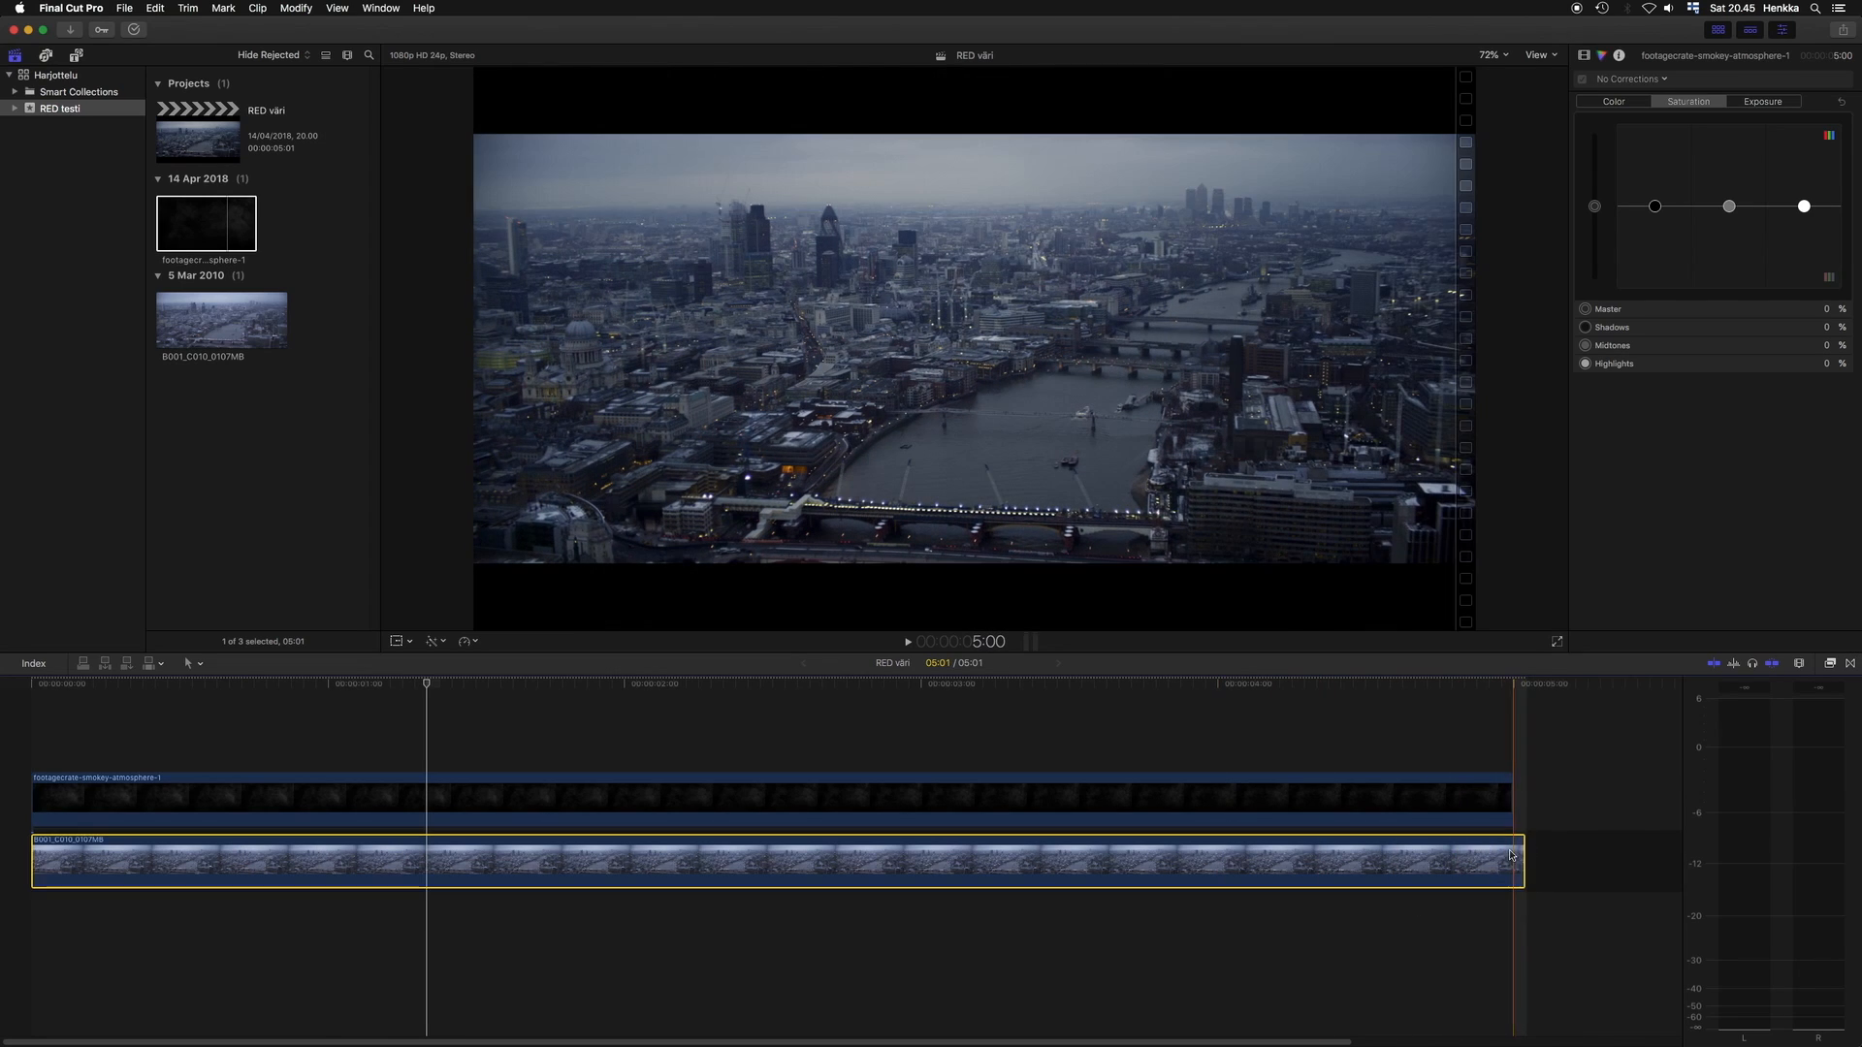
pyautogui.moveTo(1519, 861); pyautogui.dragTo(1514, 863)
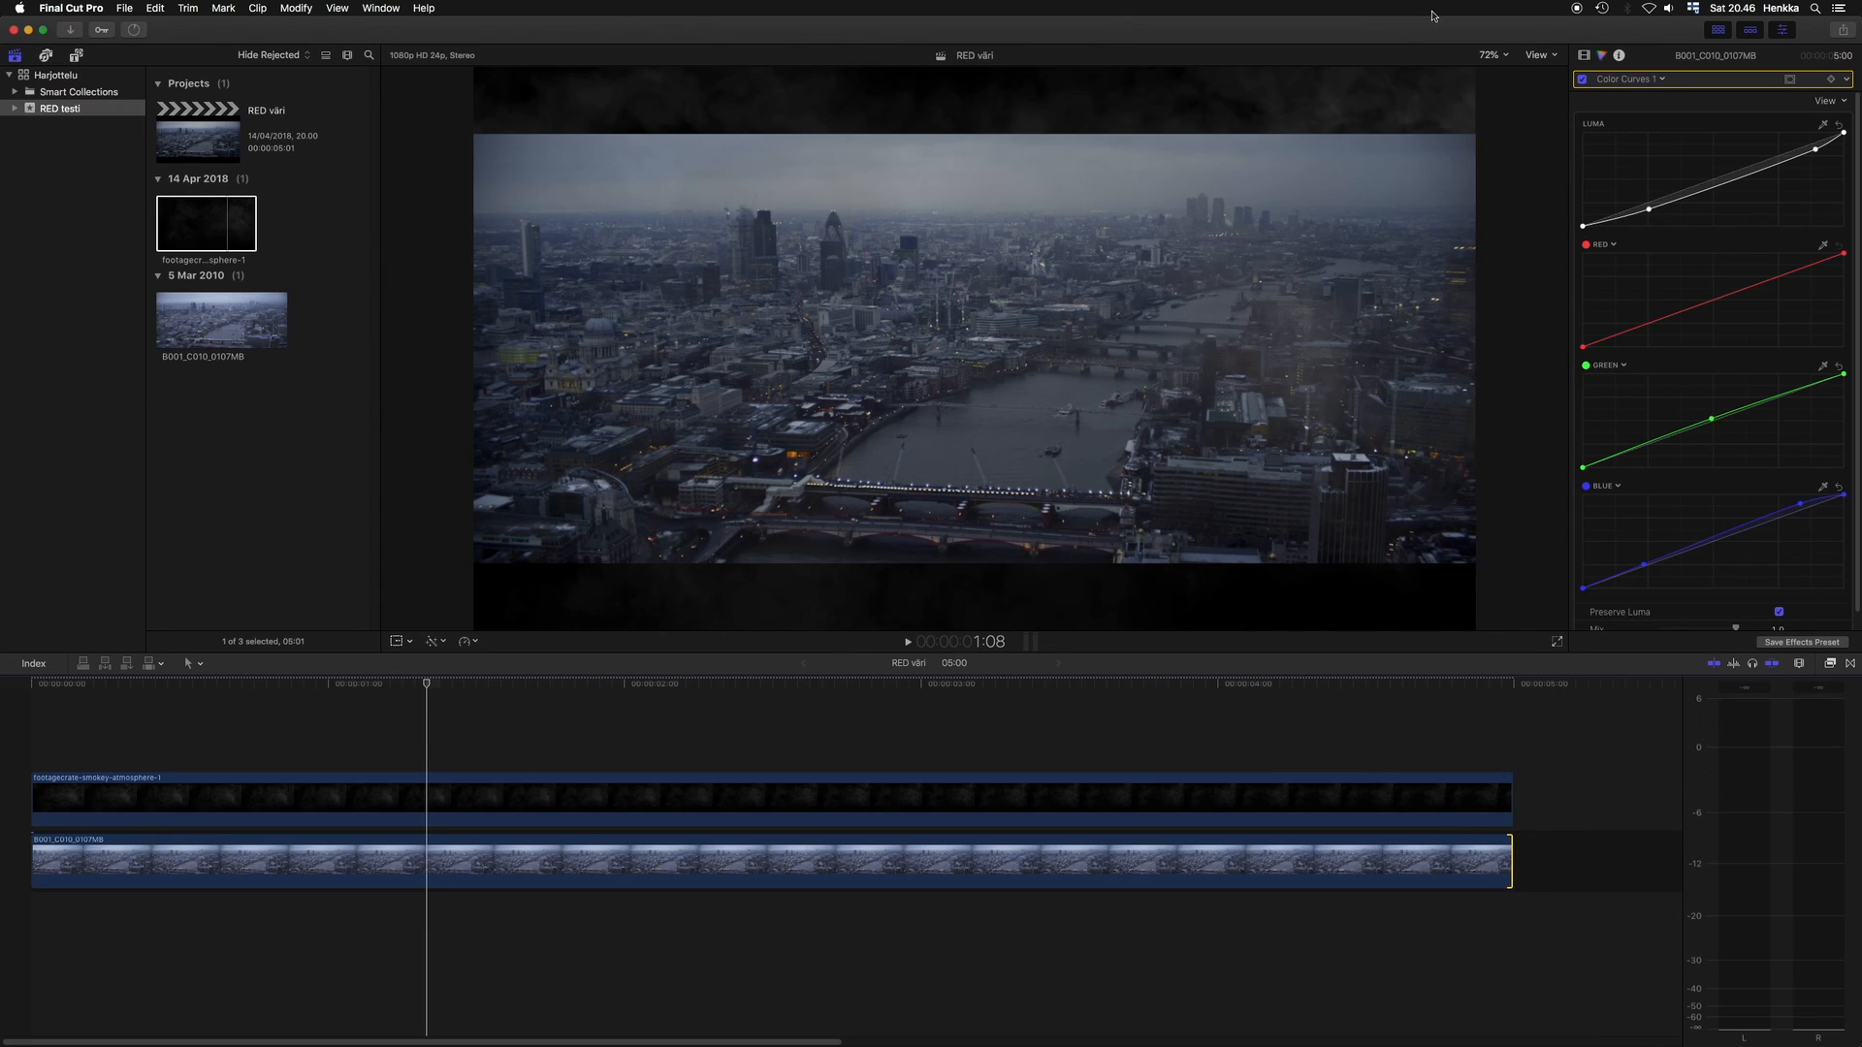
# Transform the smoke clip, squashing it vertically to about 76% so it covers only the letterboxed London image.
pyautogui.click(1502, 57)
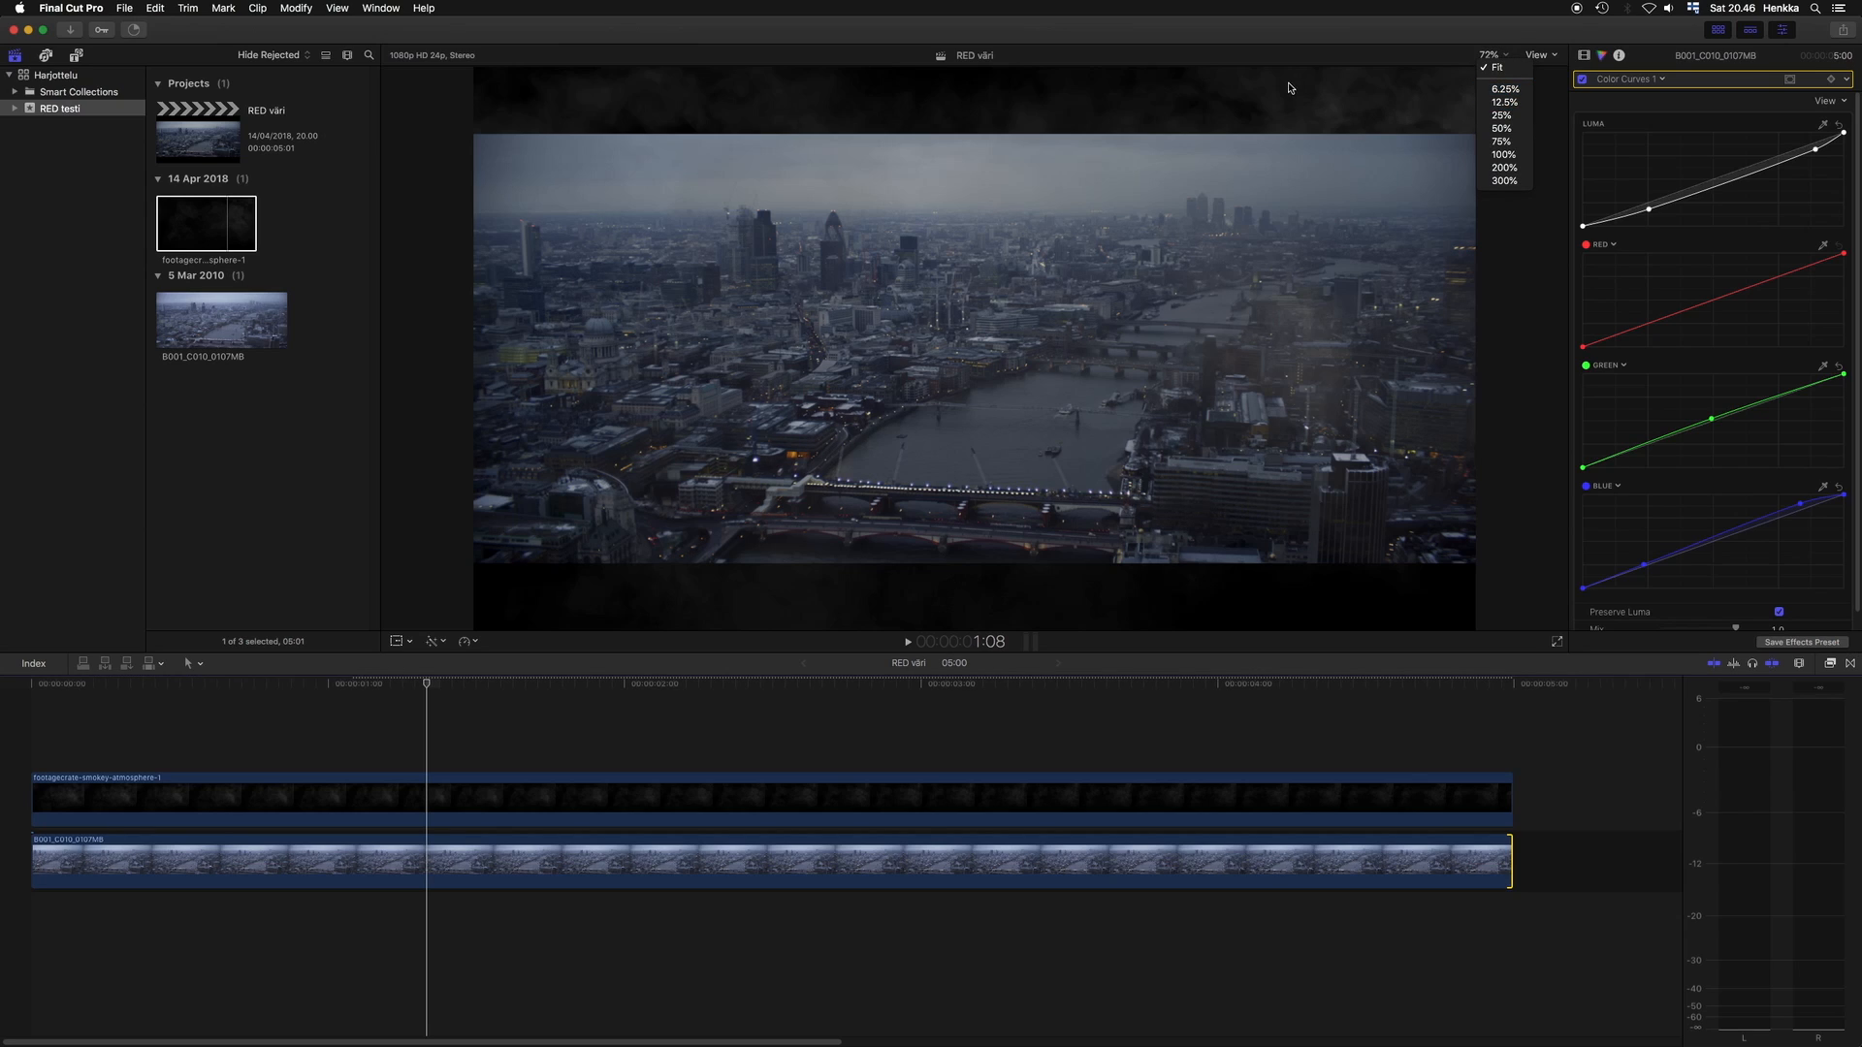
pyautogui.click(1502, 114)
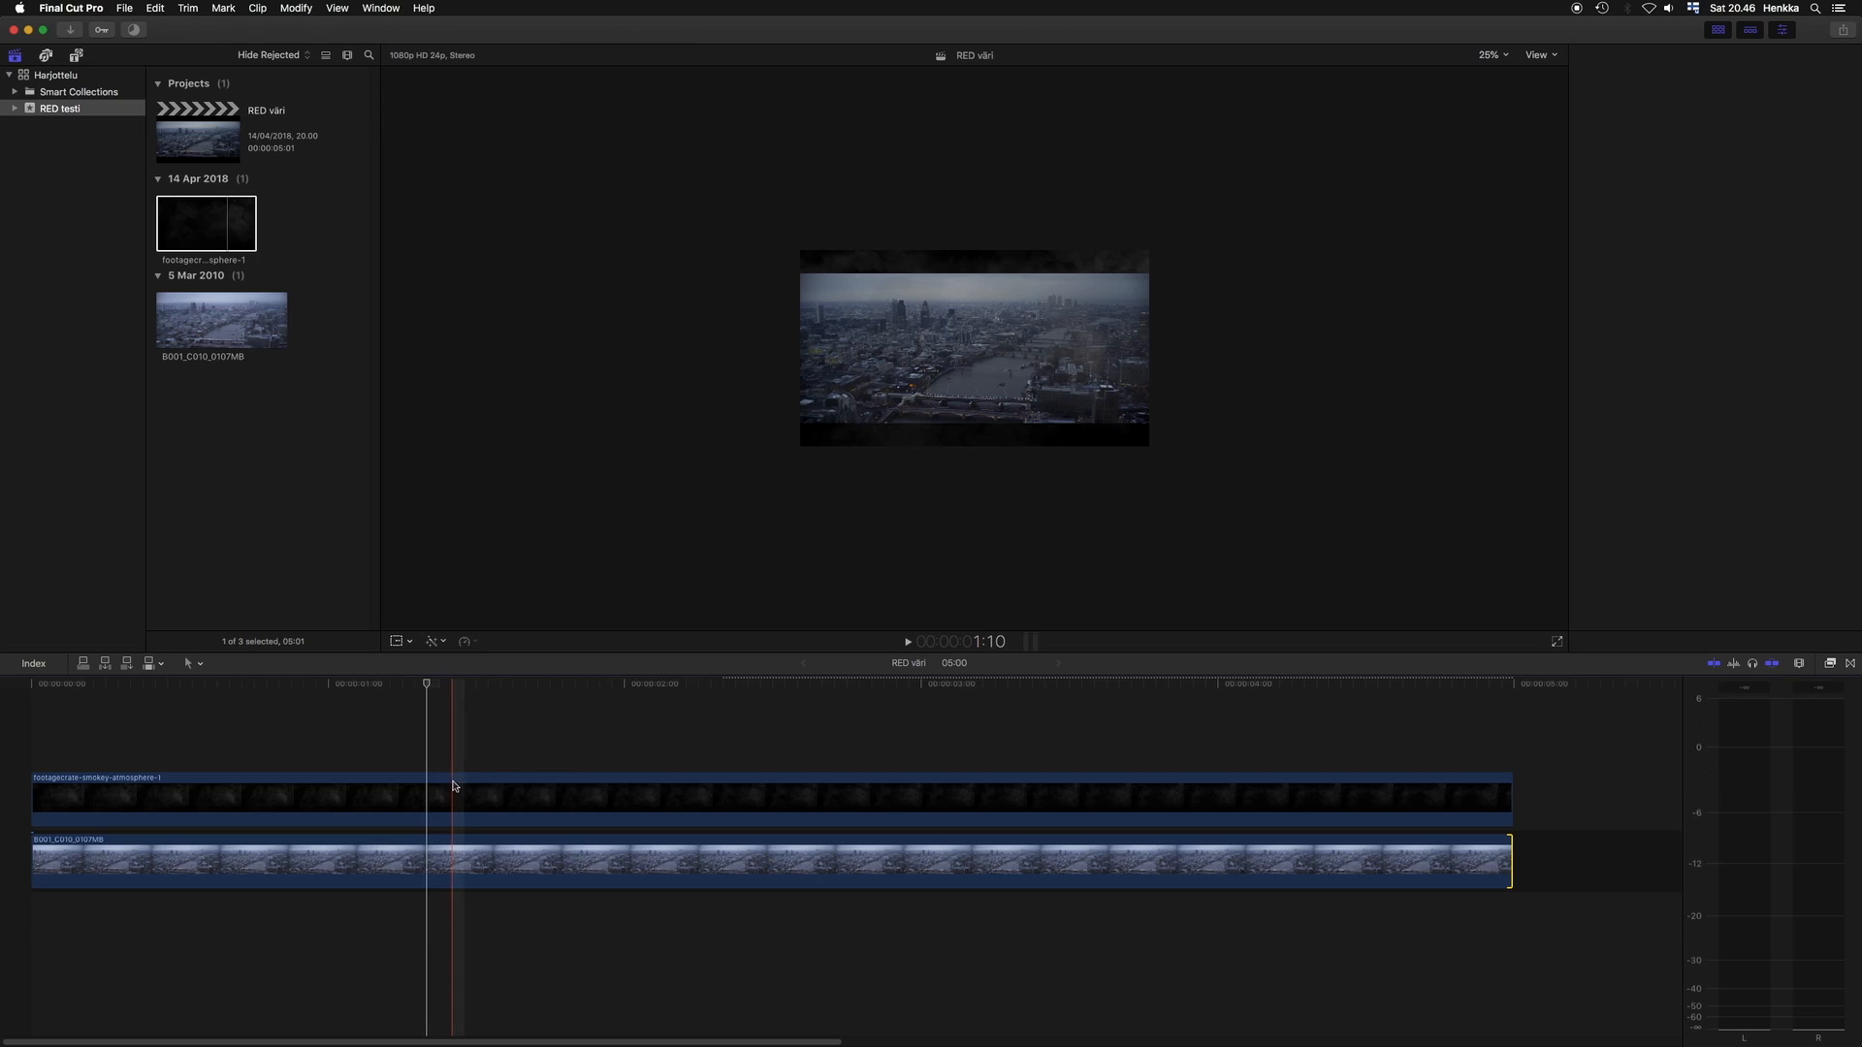
pyautogui.click(460, 792)
pyautogui.hotkey('shift', 't')
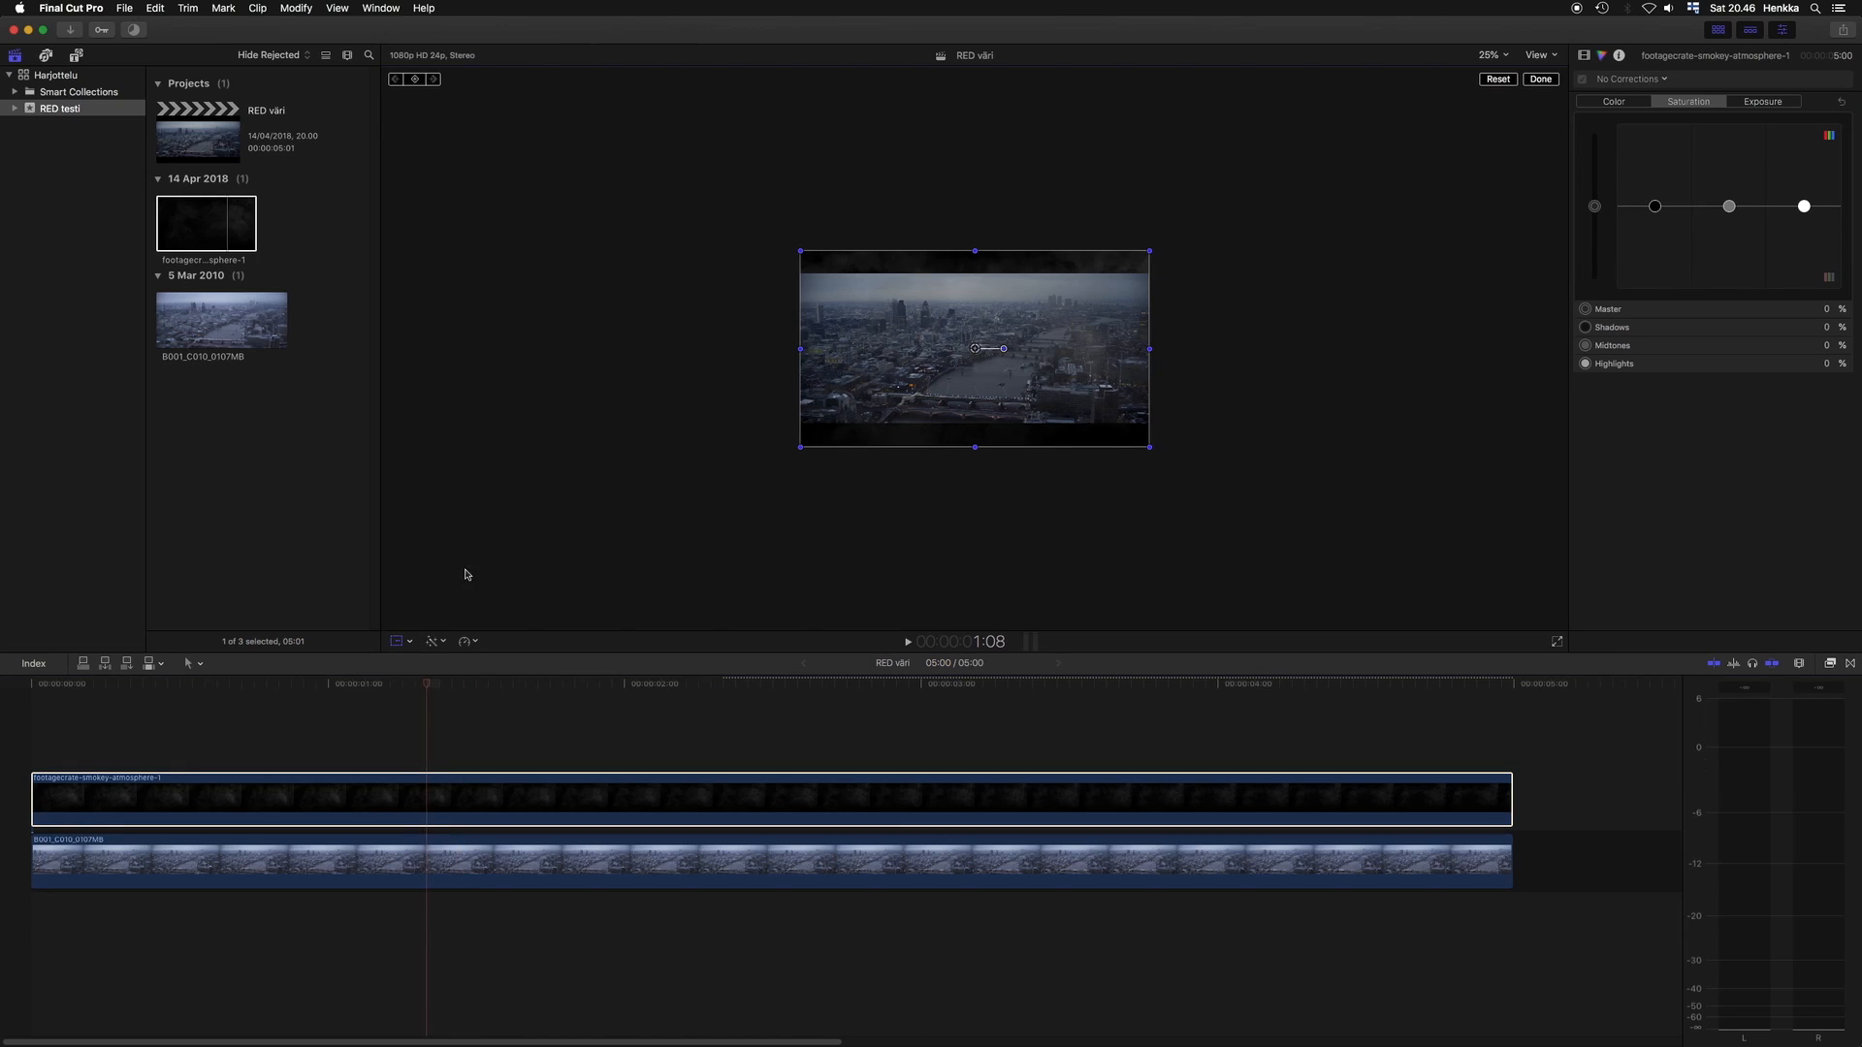
pyautogui.moveTo(975, 250); pyautogui.dragTo(973, 275)
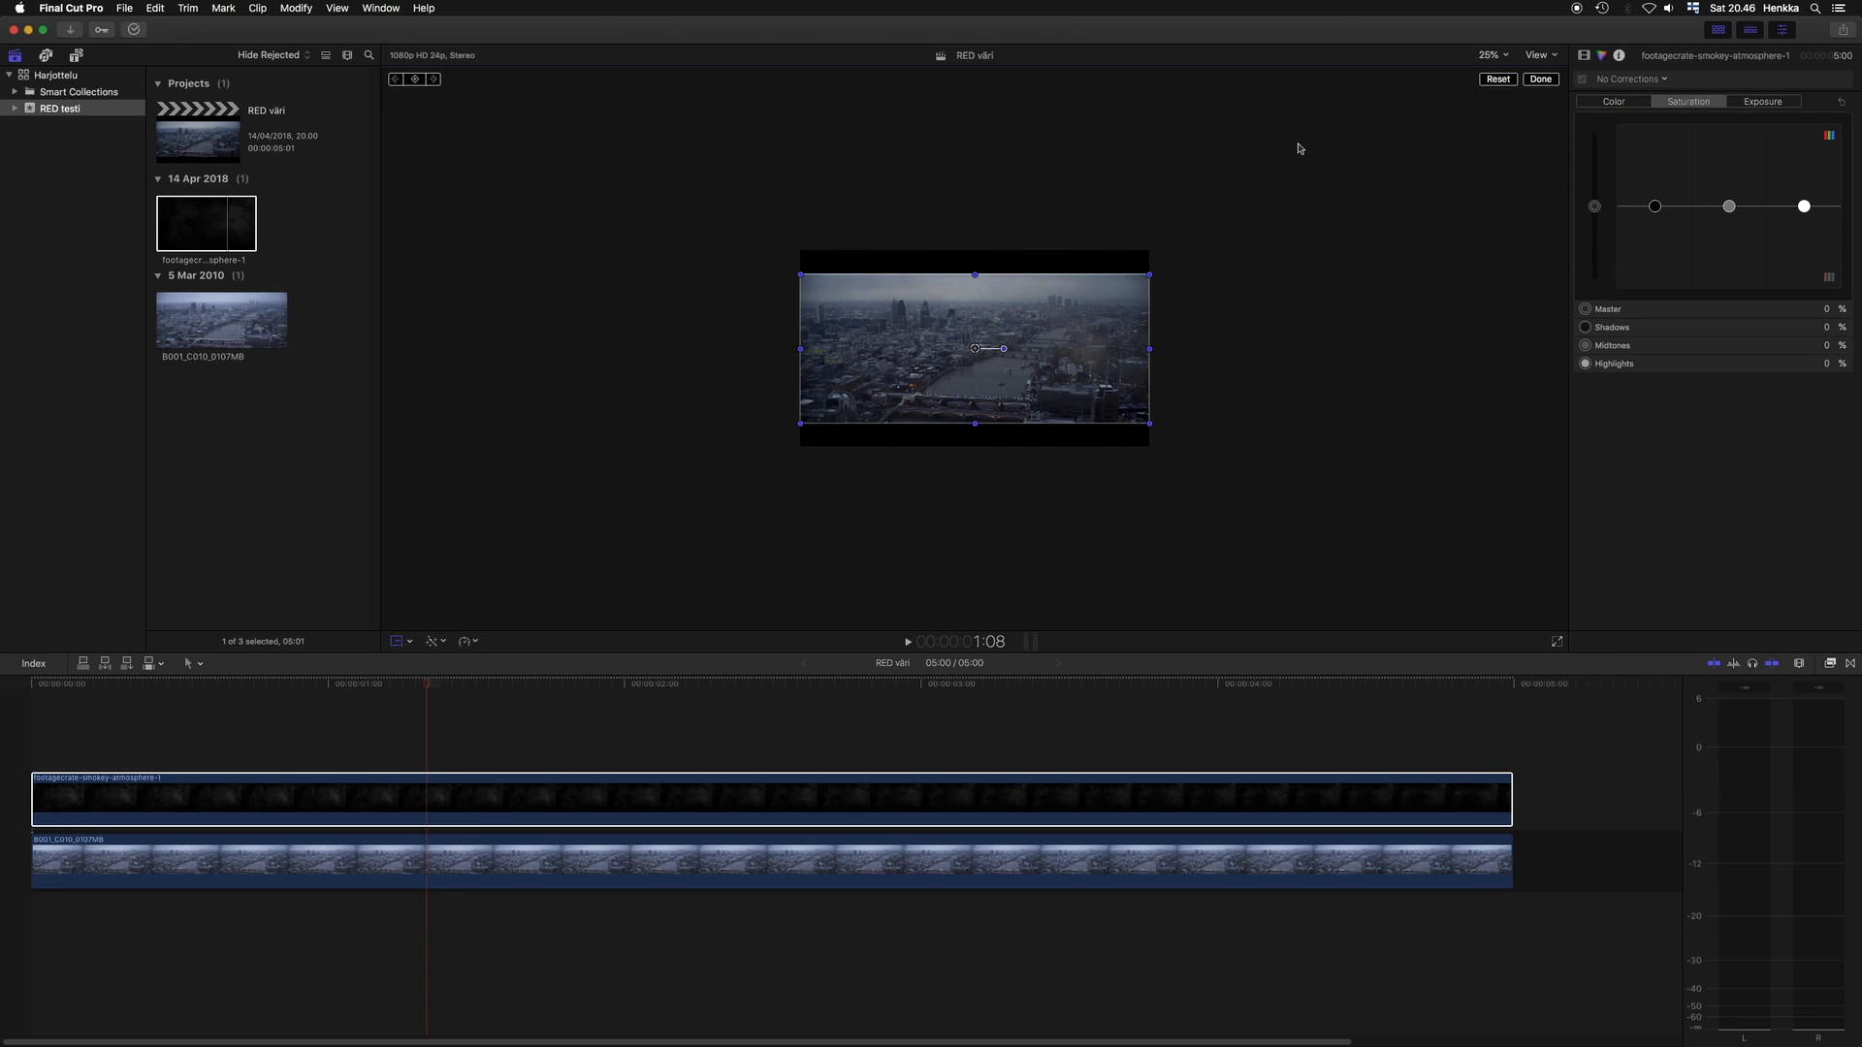
pyautogui.click(1541, 80)
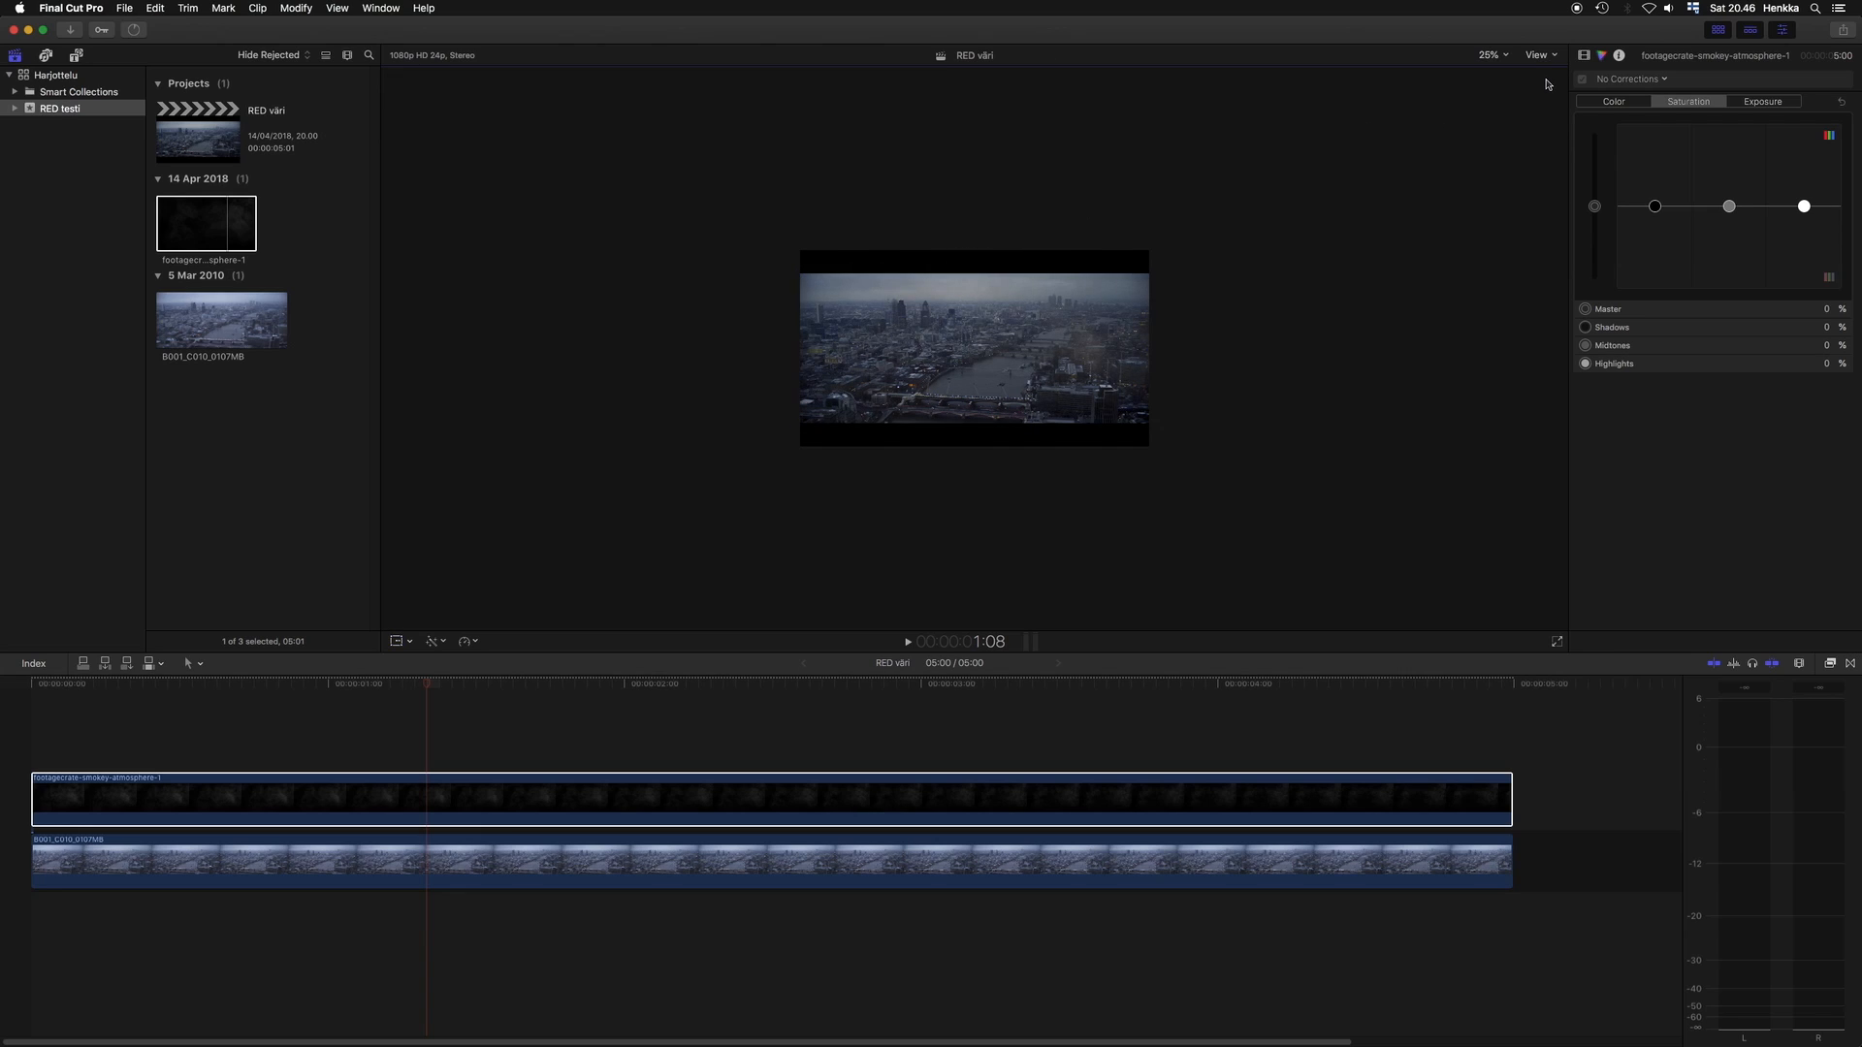
pyautogui.hotkey('shift', 'z')
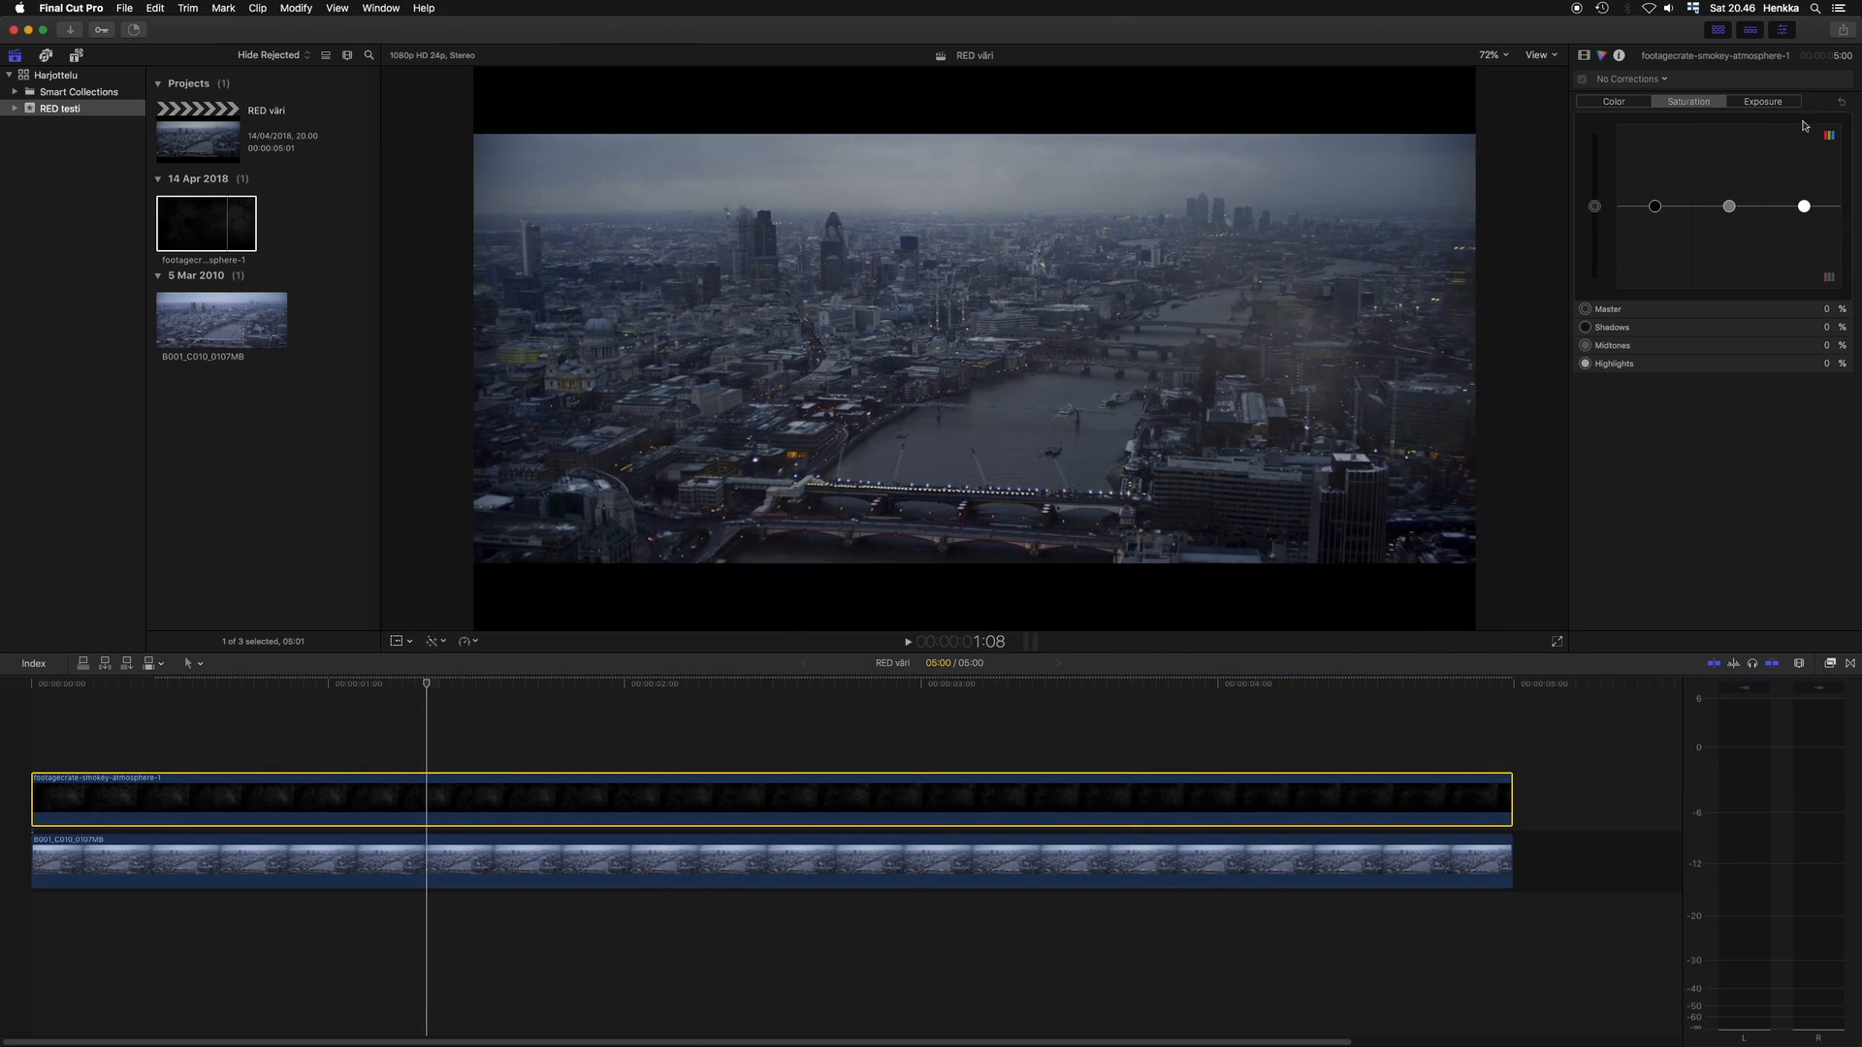
# Compare the London clip under the smoke with its effects switched off and on.
pyautogui.click(1583, 57)
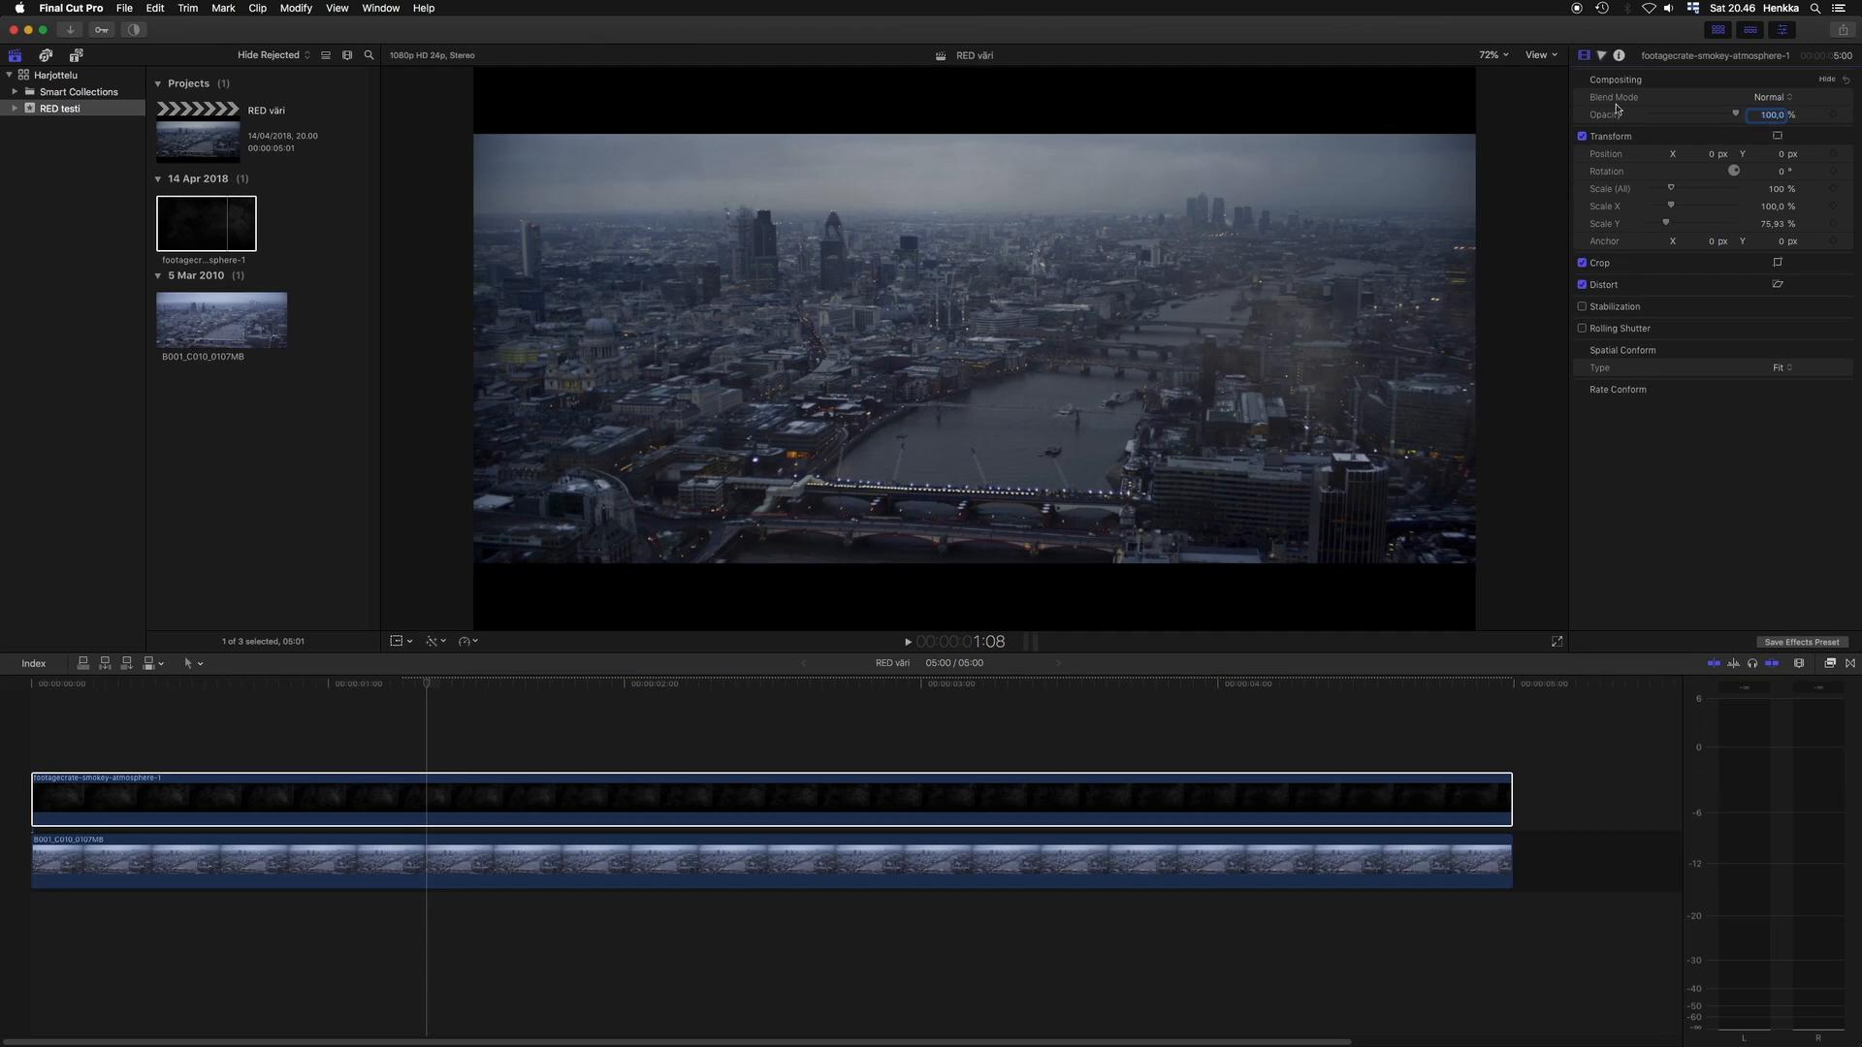
pyautogui.click(1348, 871)
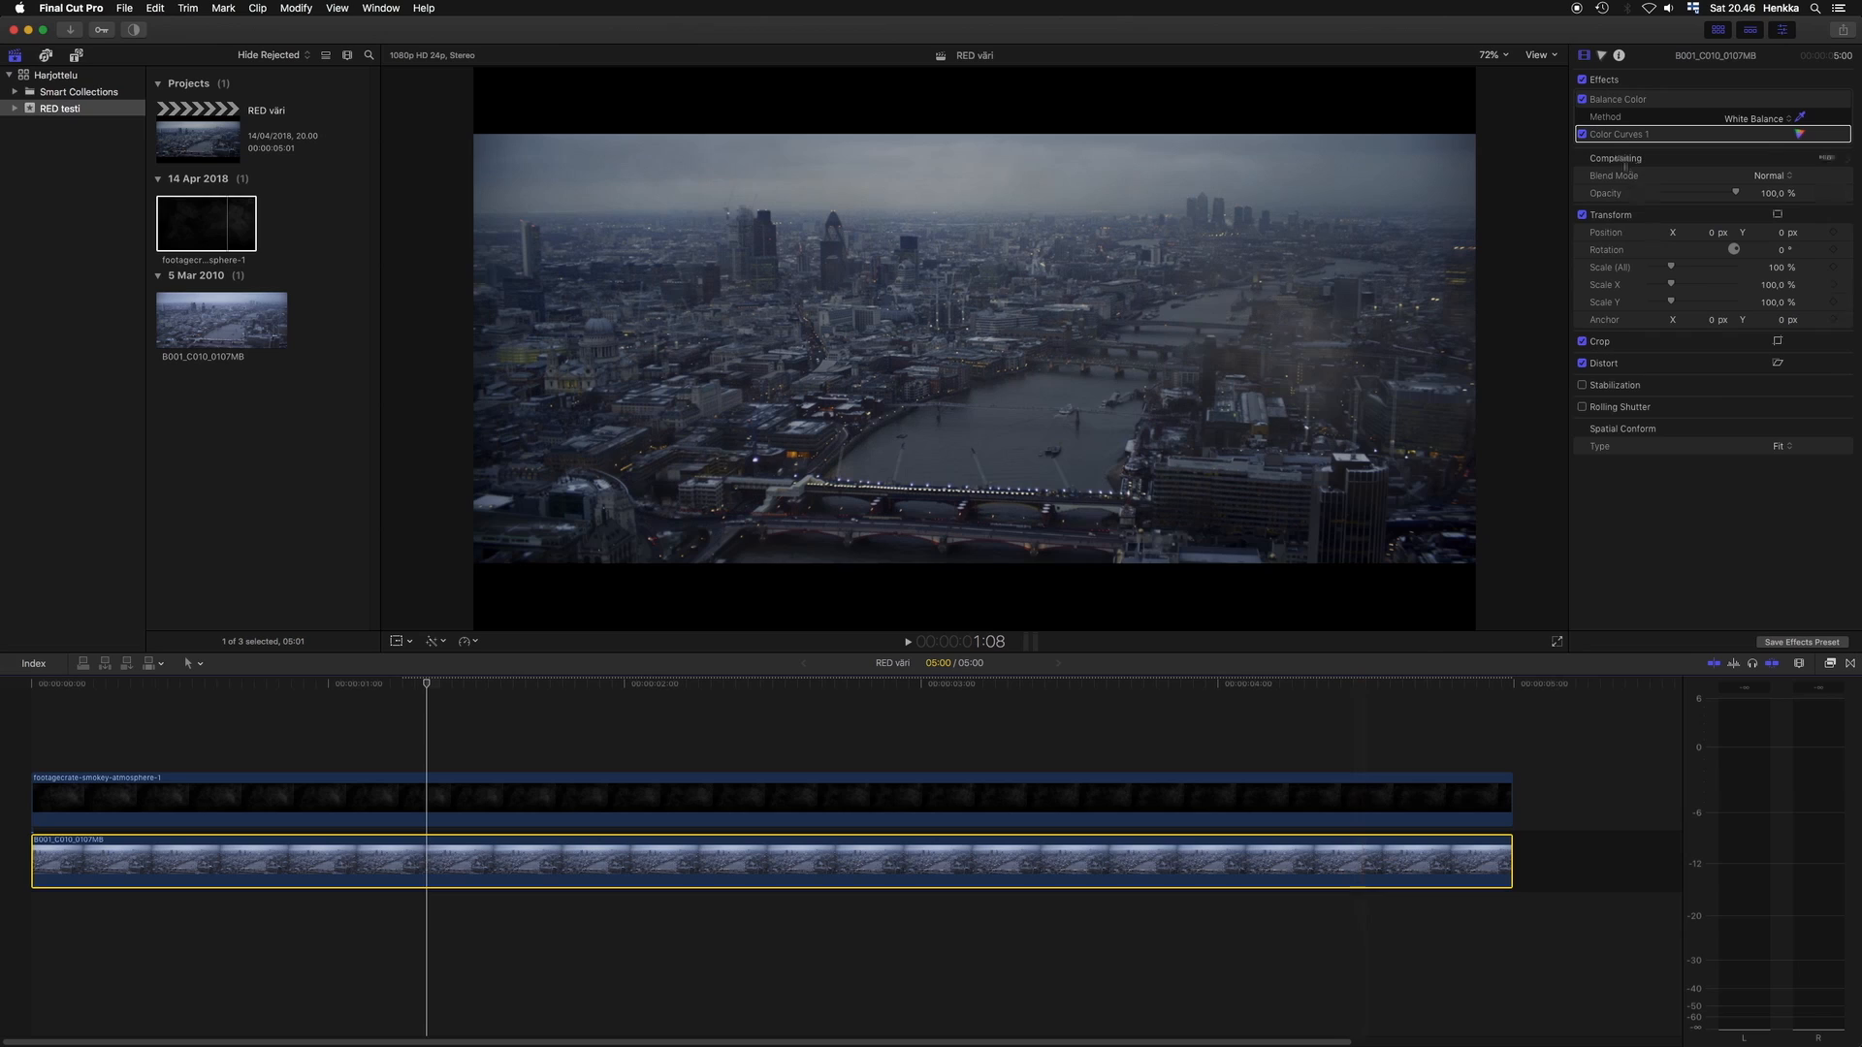
pyautogui.click(1585, 80)
pyautogui.click(1585, 80)
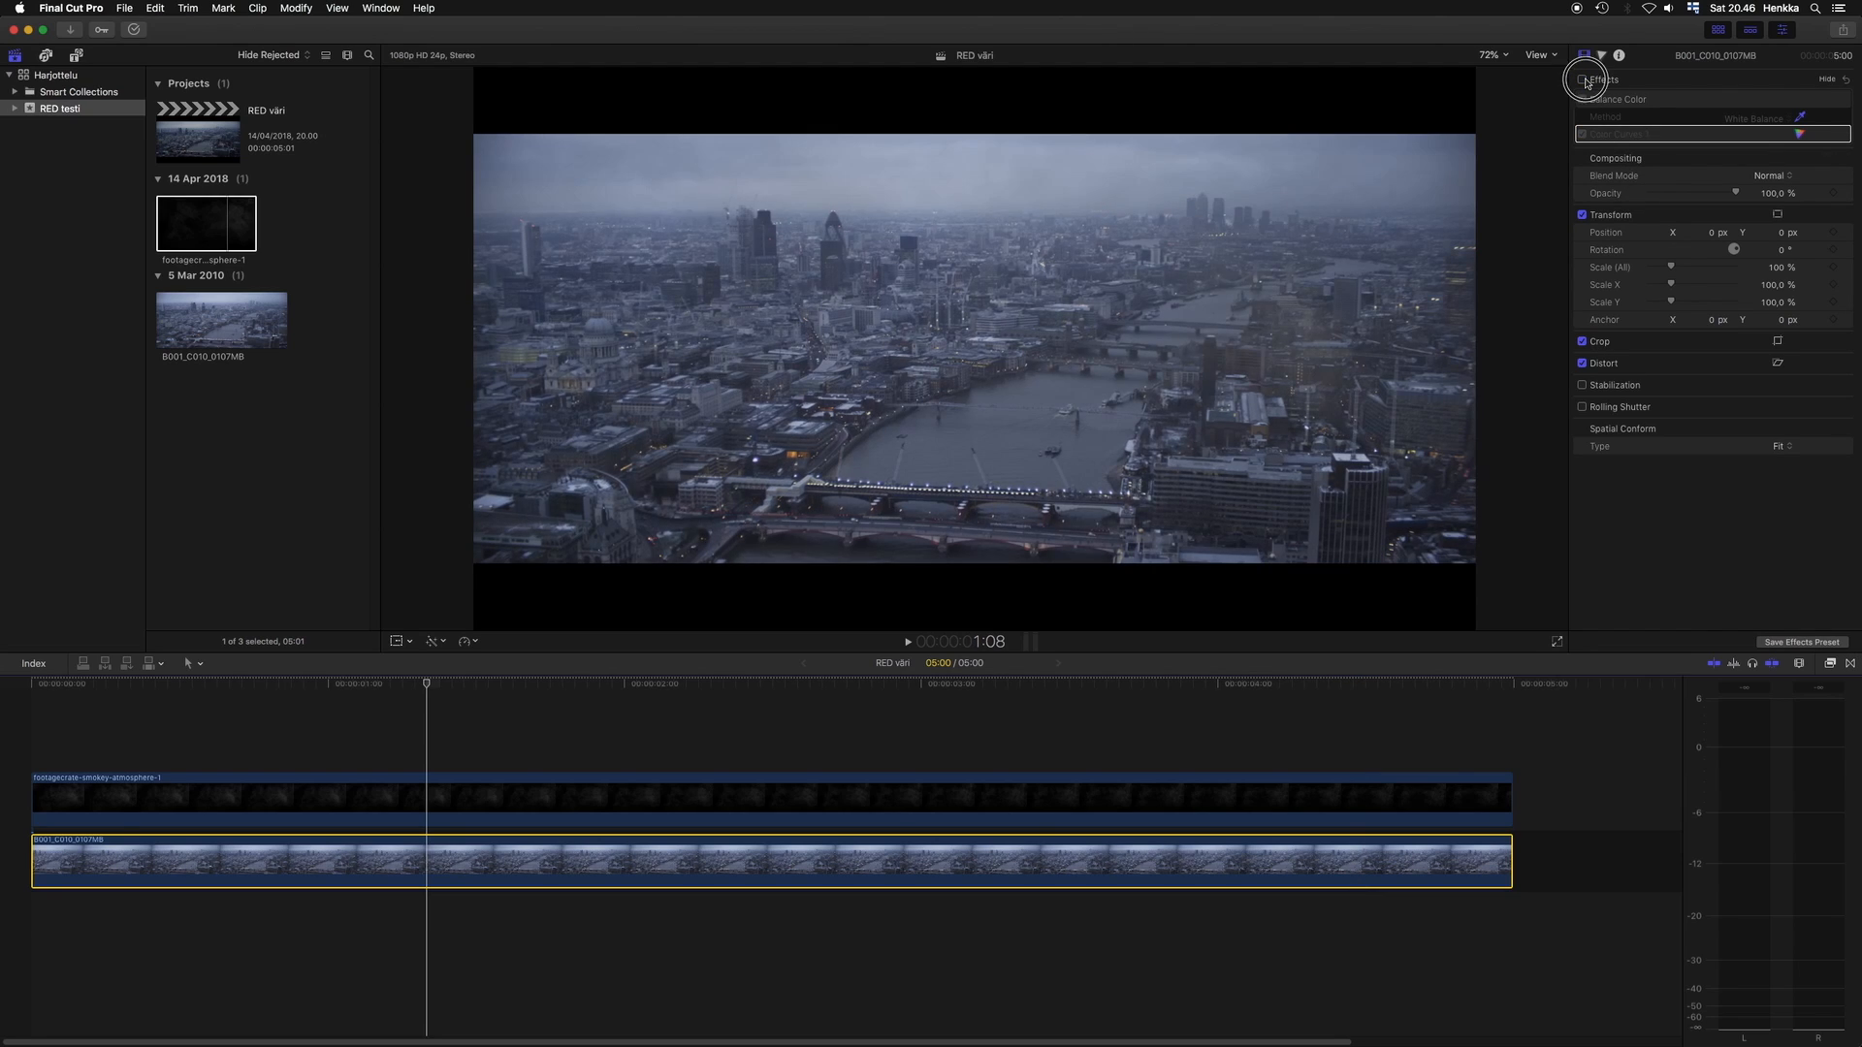
pyautogui.click(1585, 80)
pyautogui.click(1584, 81)
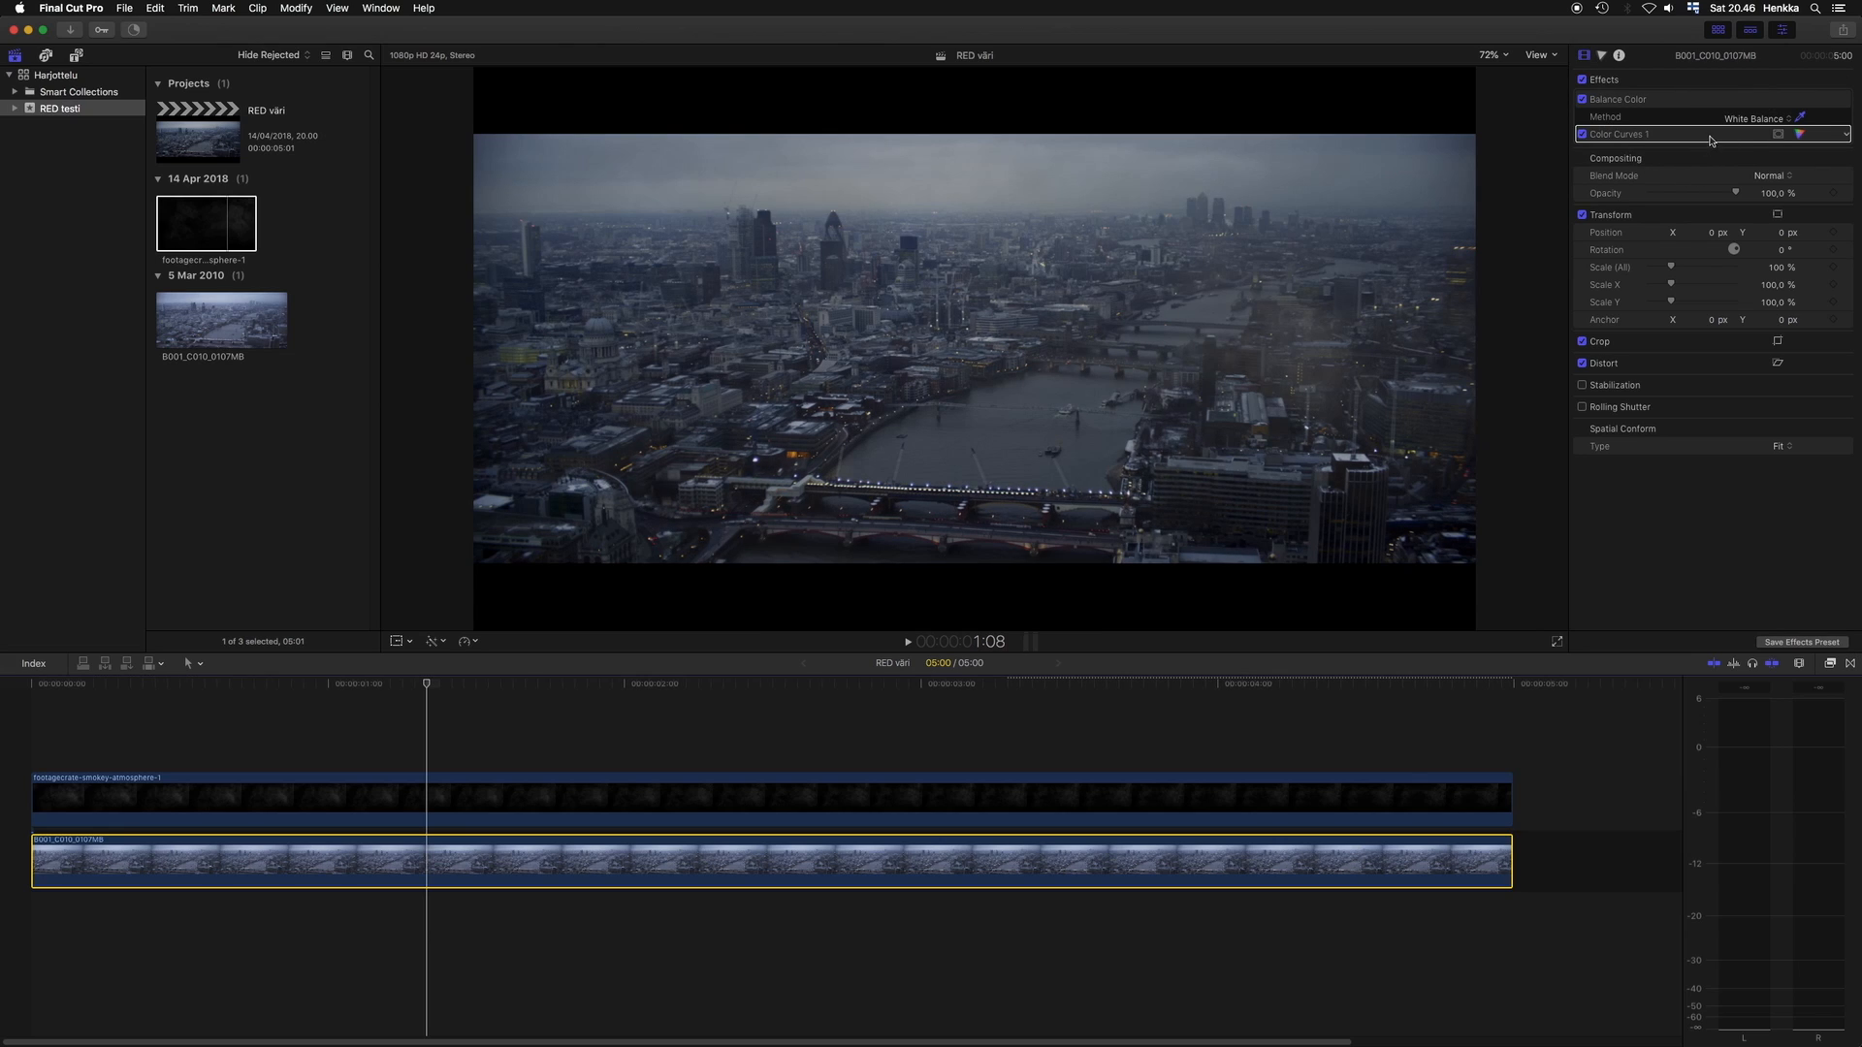
# Add a Hue/Saturation Curves correction to the London clip.
pyautogui.click(1801, 134)
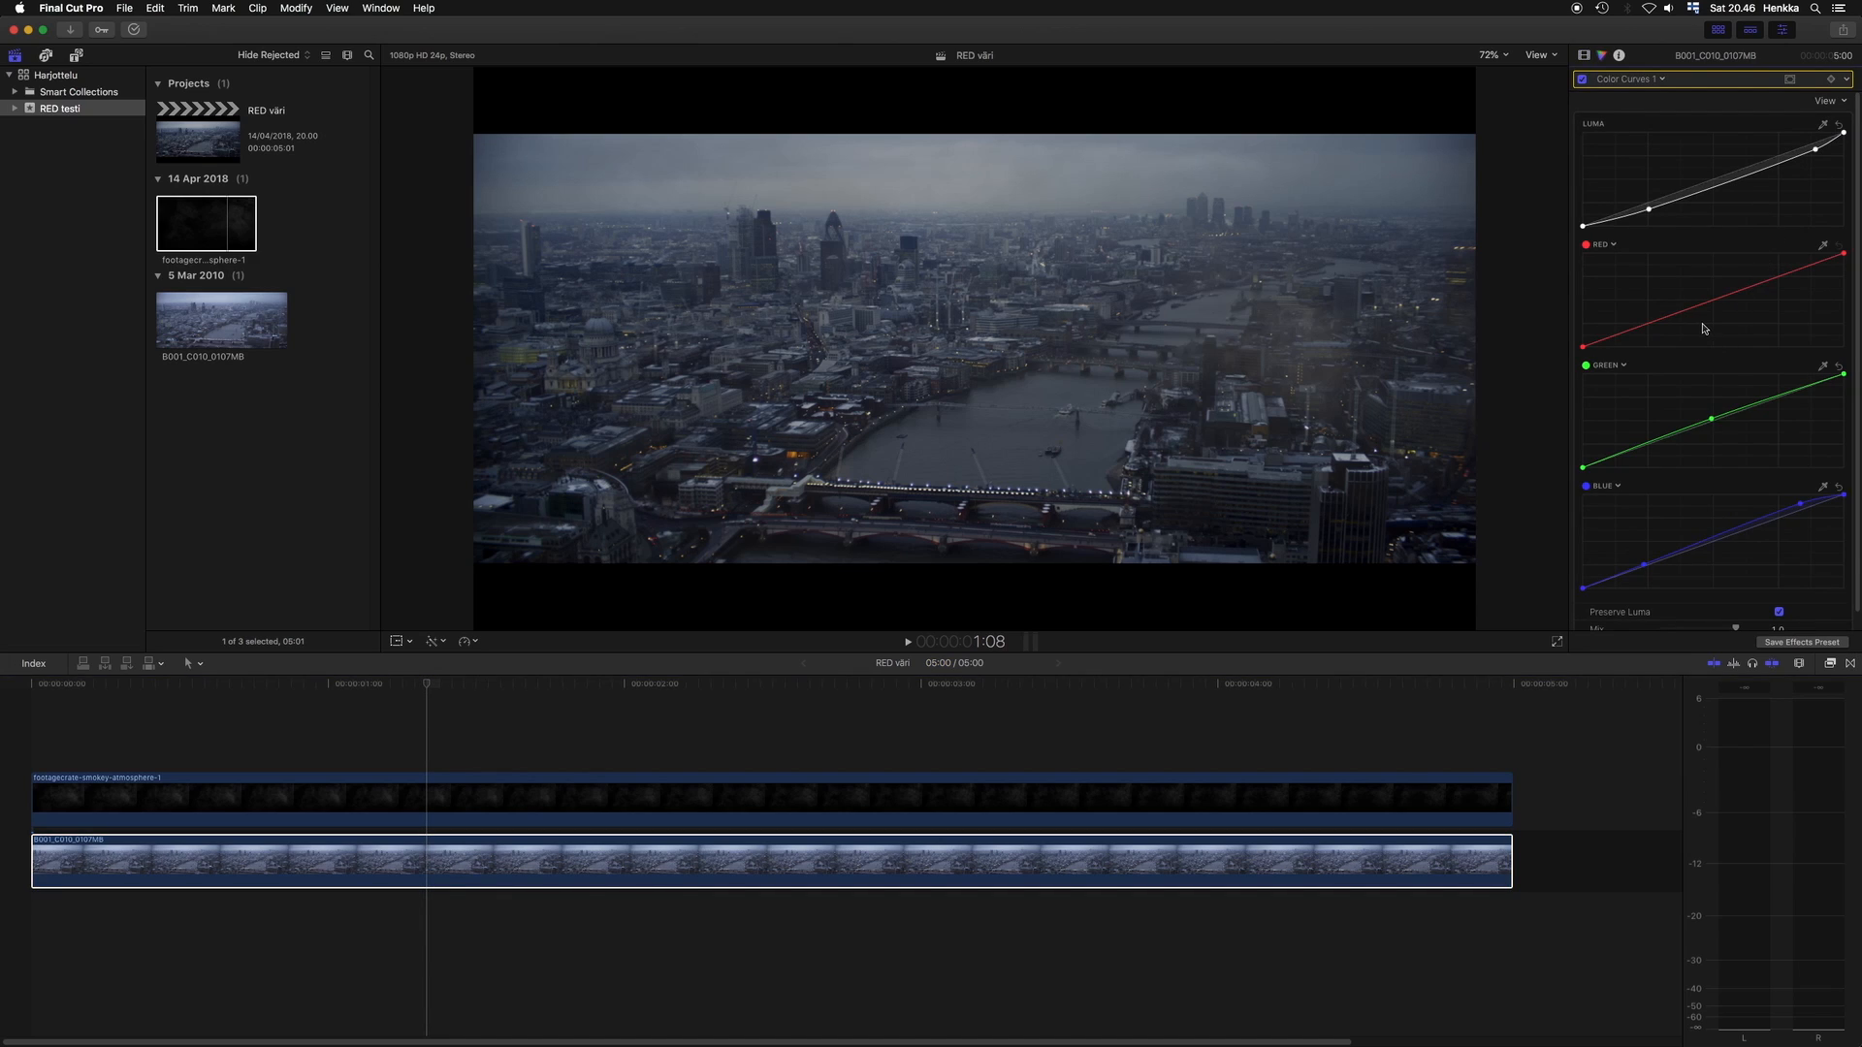
pyautogui.click(1635, 81)
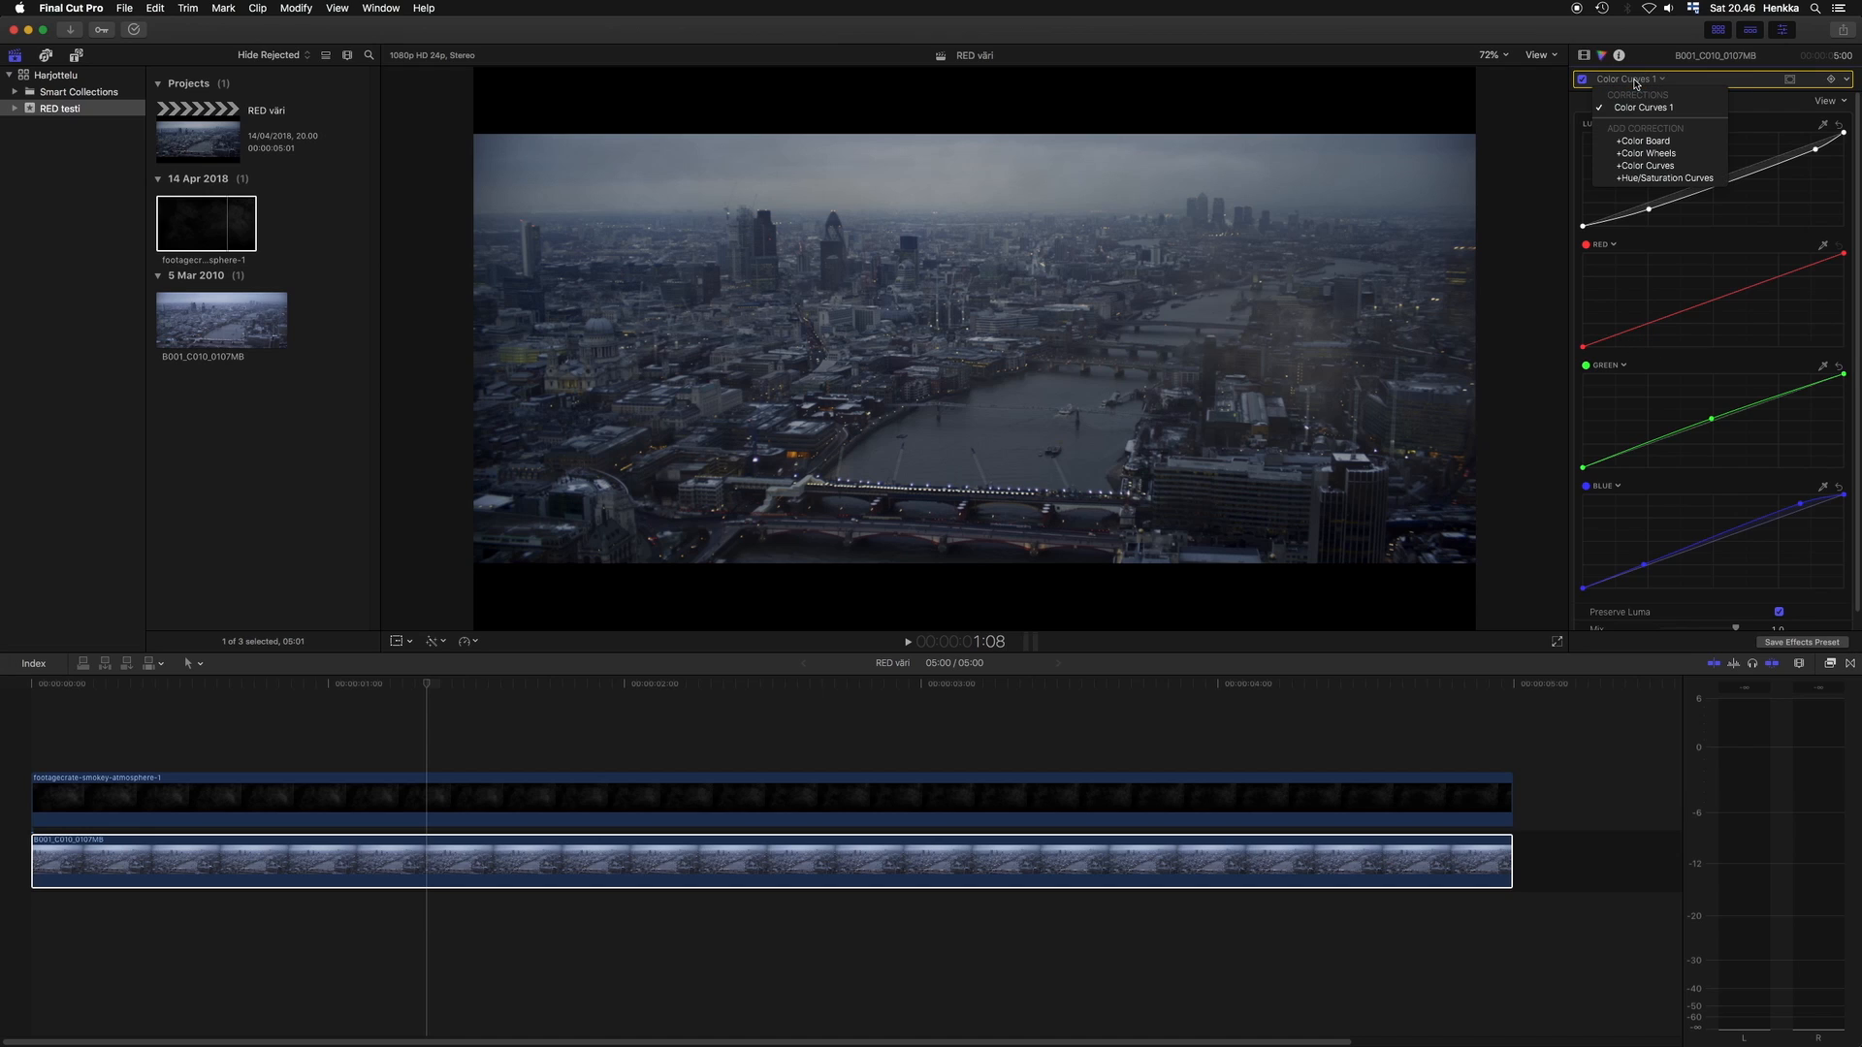
pyautogui.click(1663, 180)
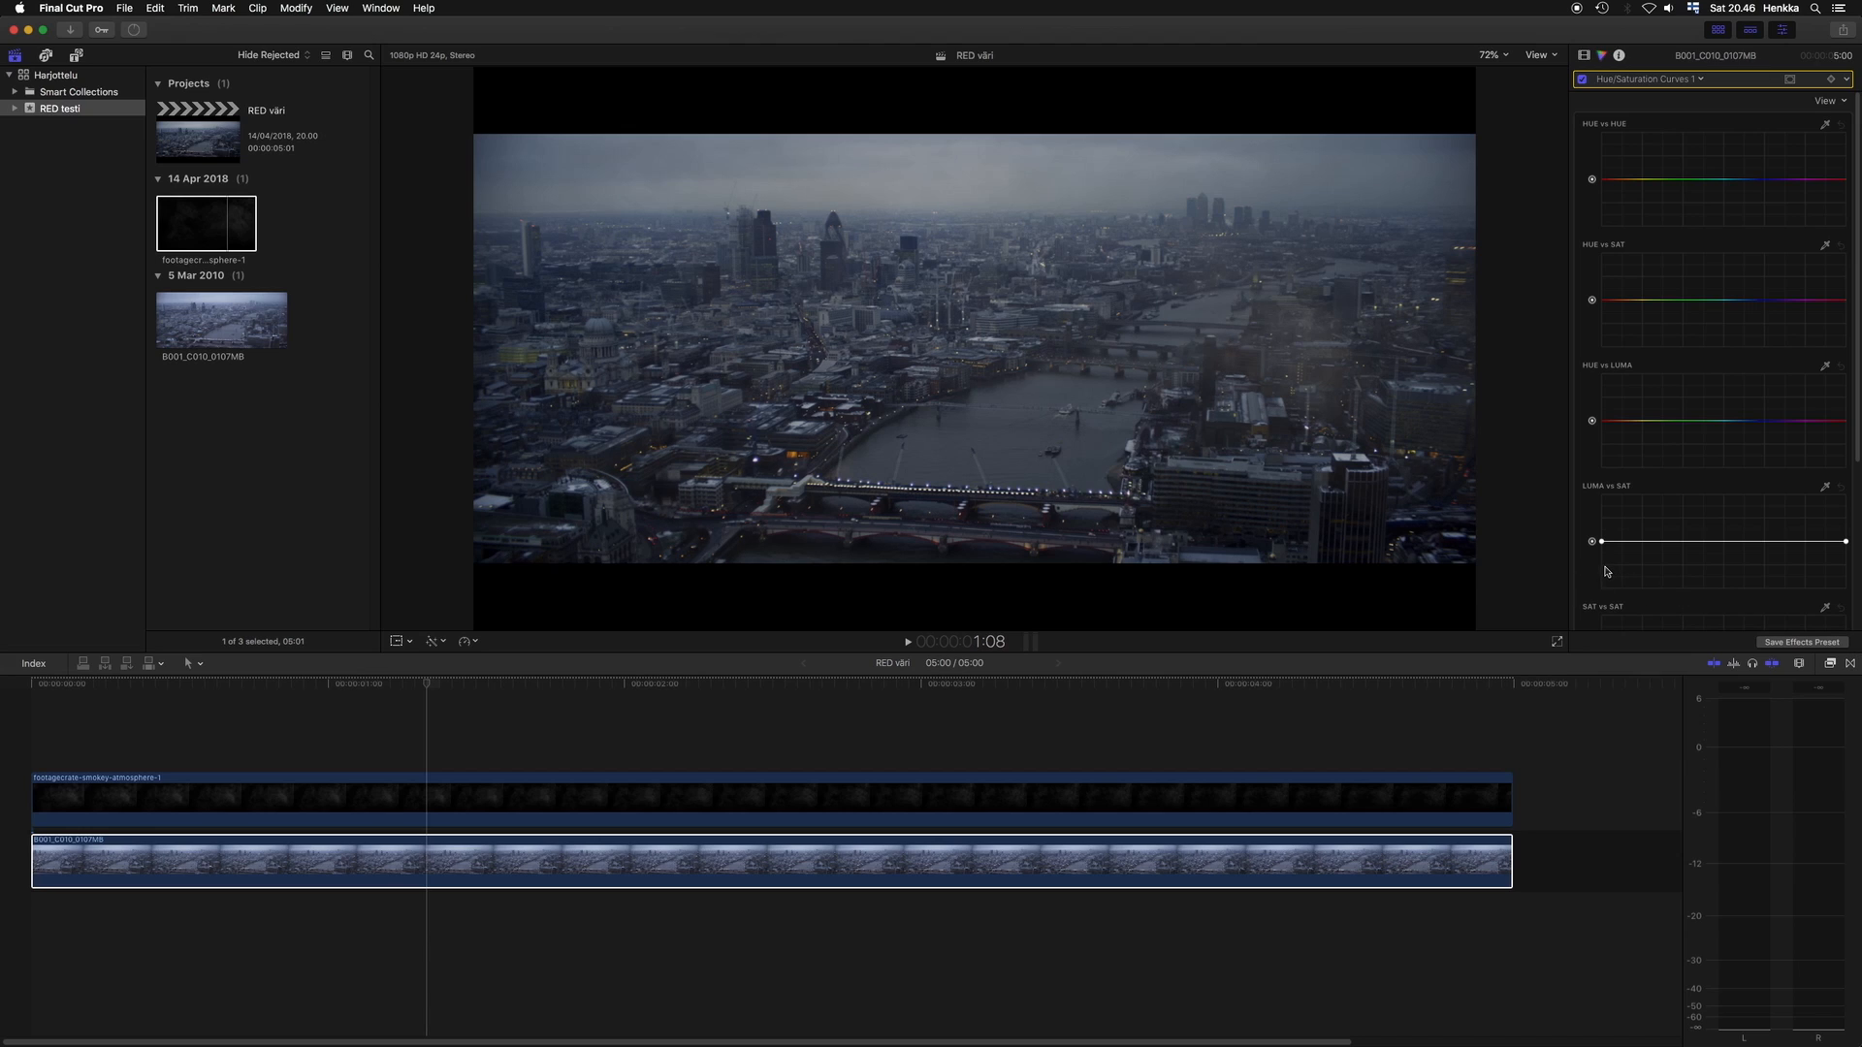
# Isolate the blue range on the Hue vs Sat curve with two points and strongly raise the saturation between them.
pyautogui.scroll(-5, 1666, 524)
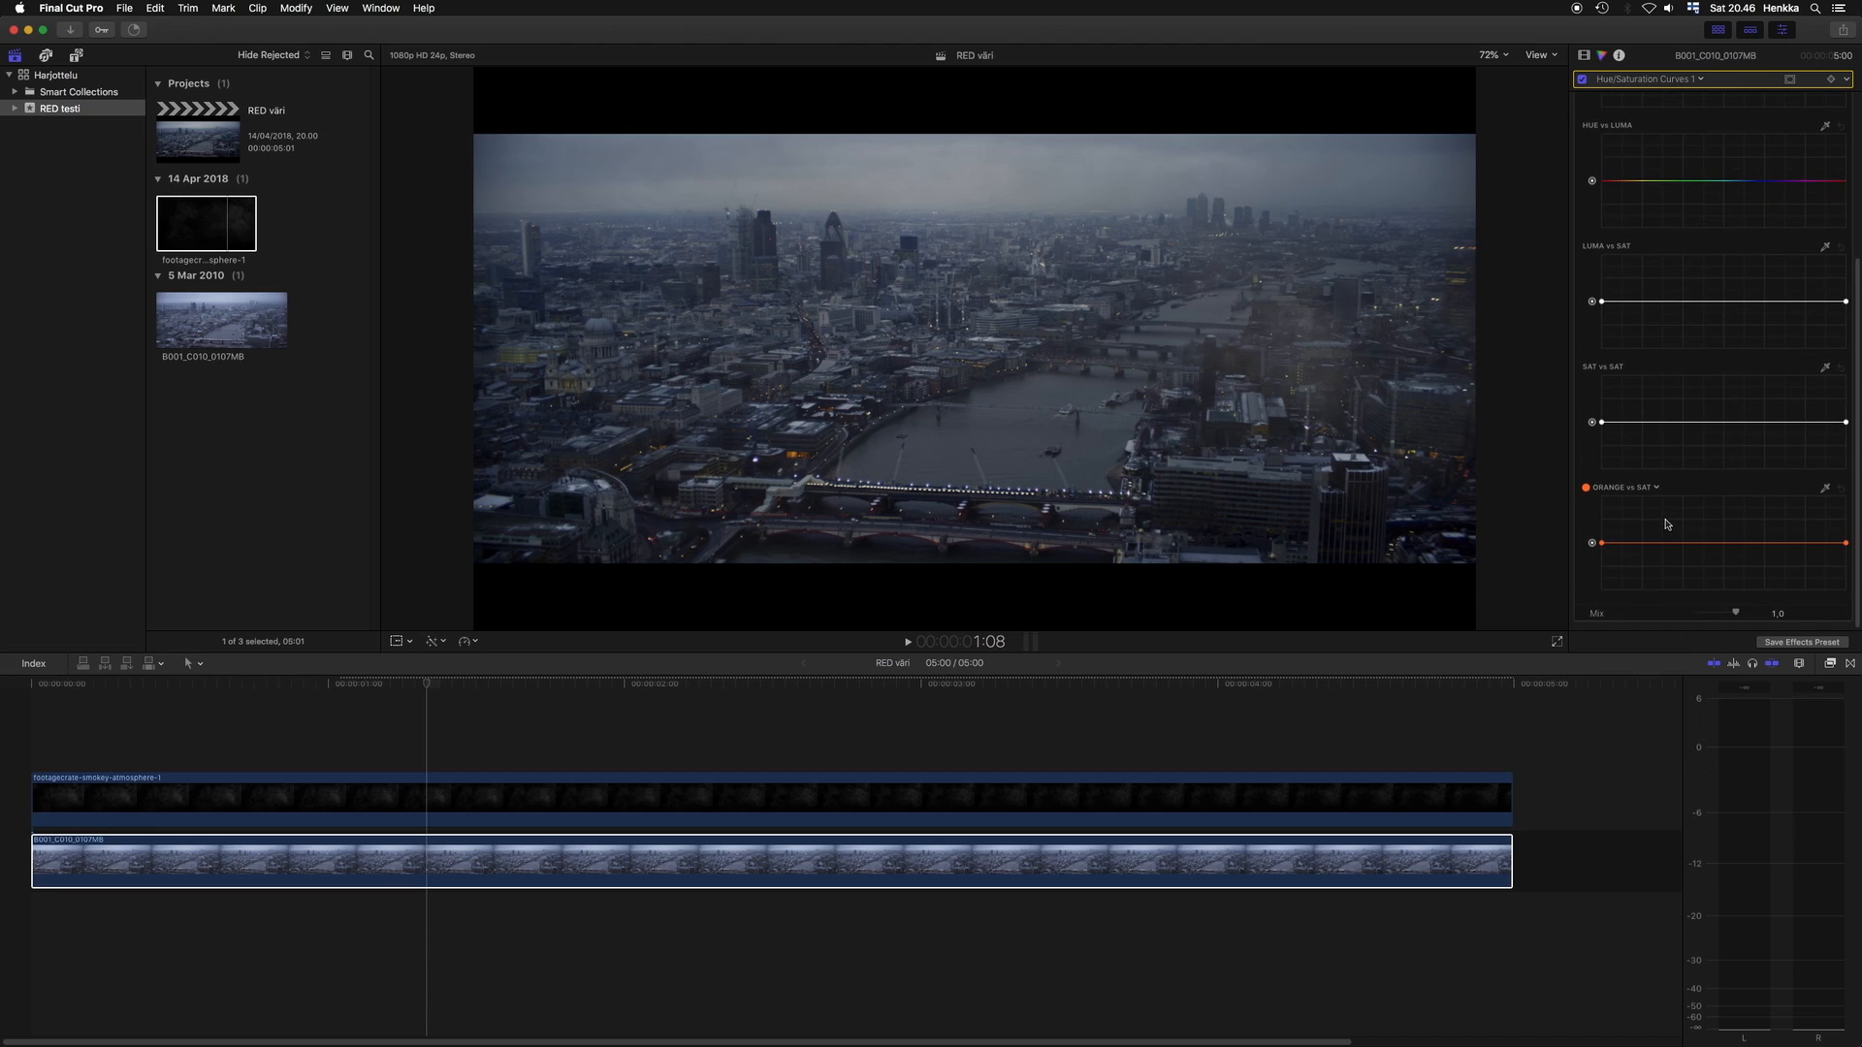
pyautogui.scroll(3, 1662, 519)
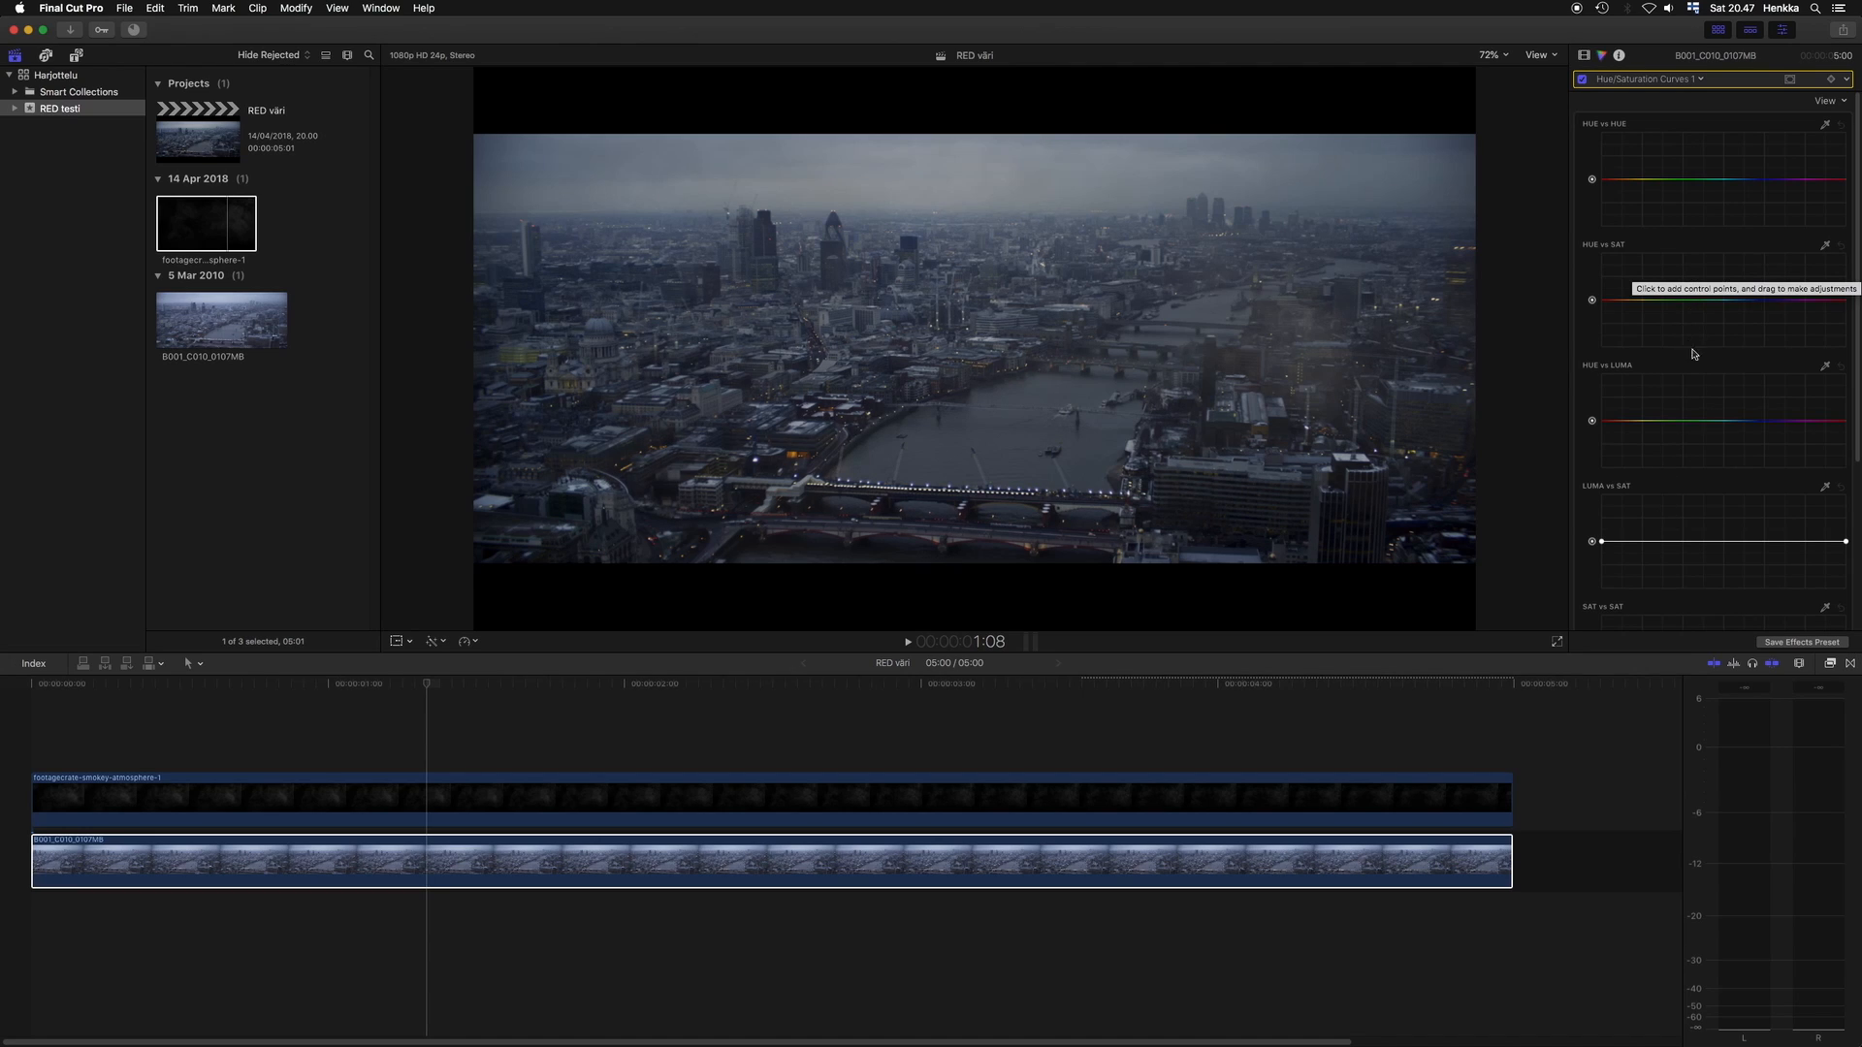
pyautogui.scroll(-3, 1695, 429)
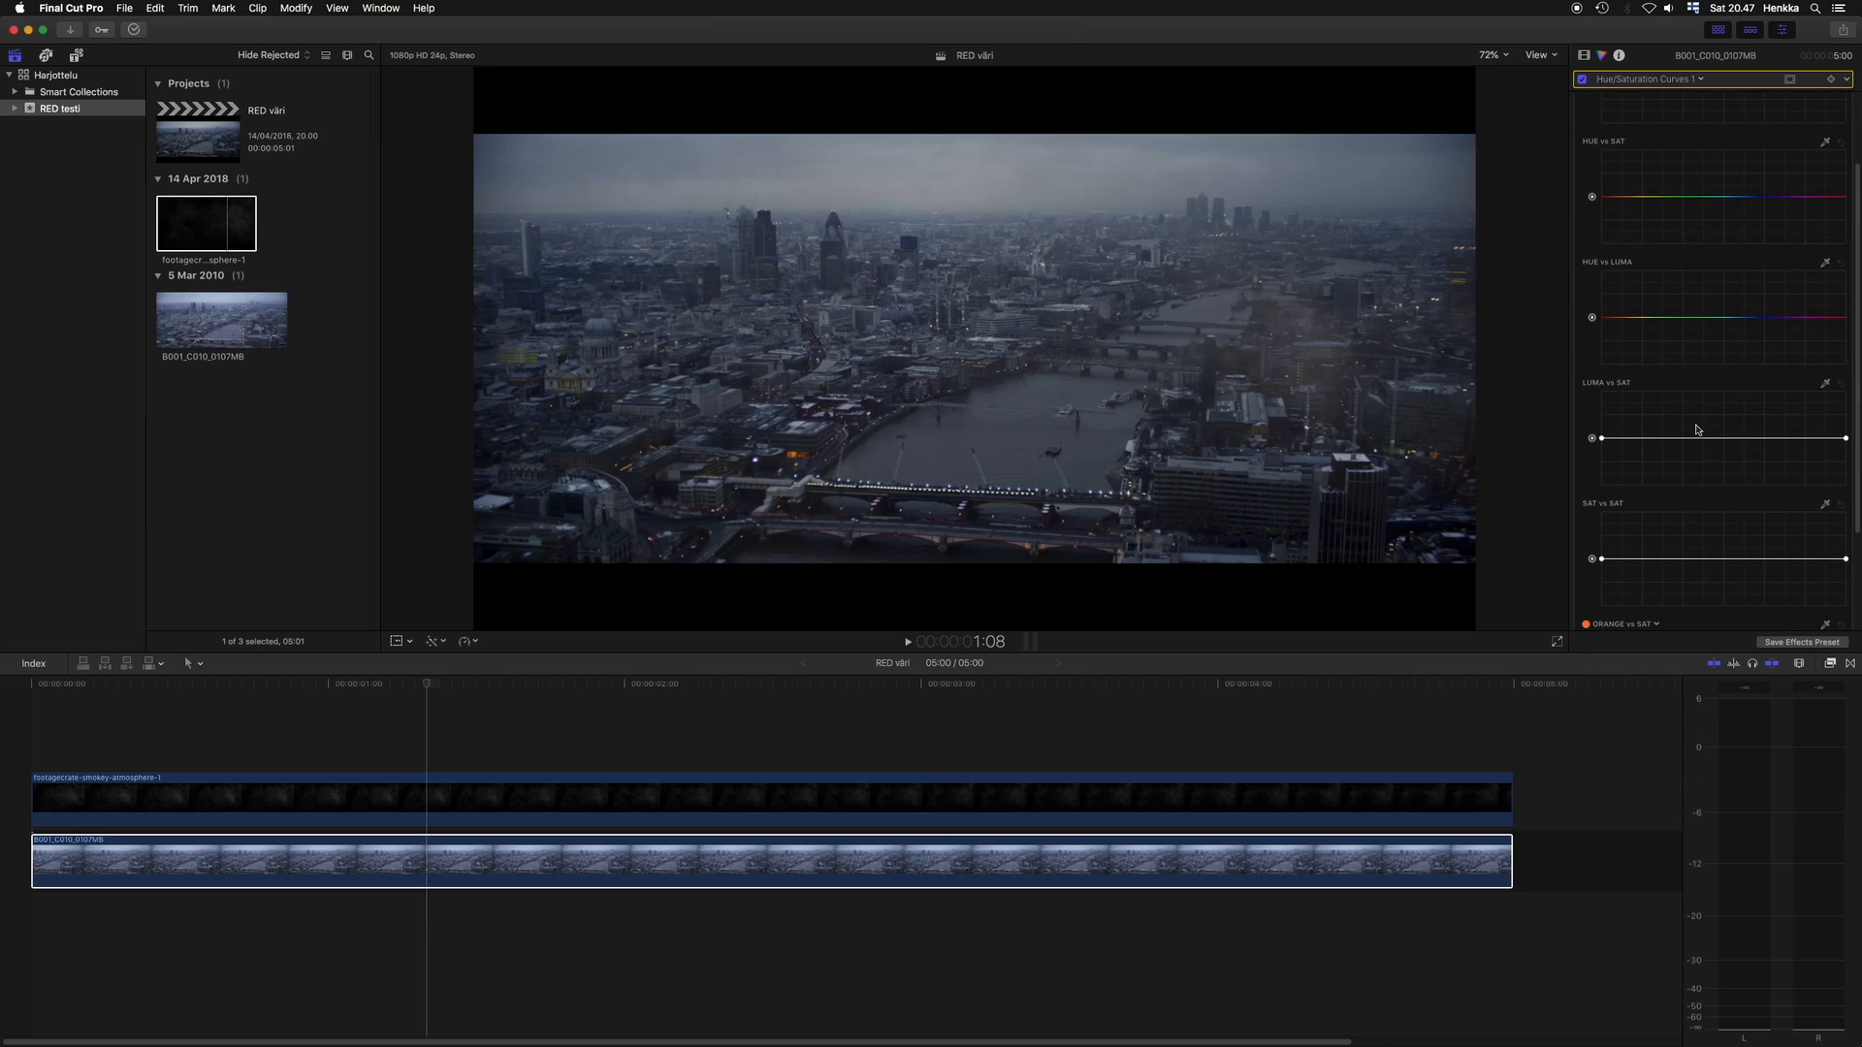
pyautogui.scroll(-3, 1696, 428)
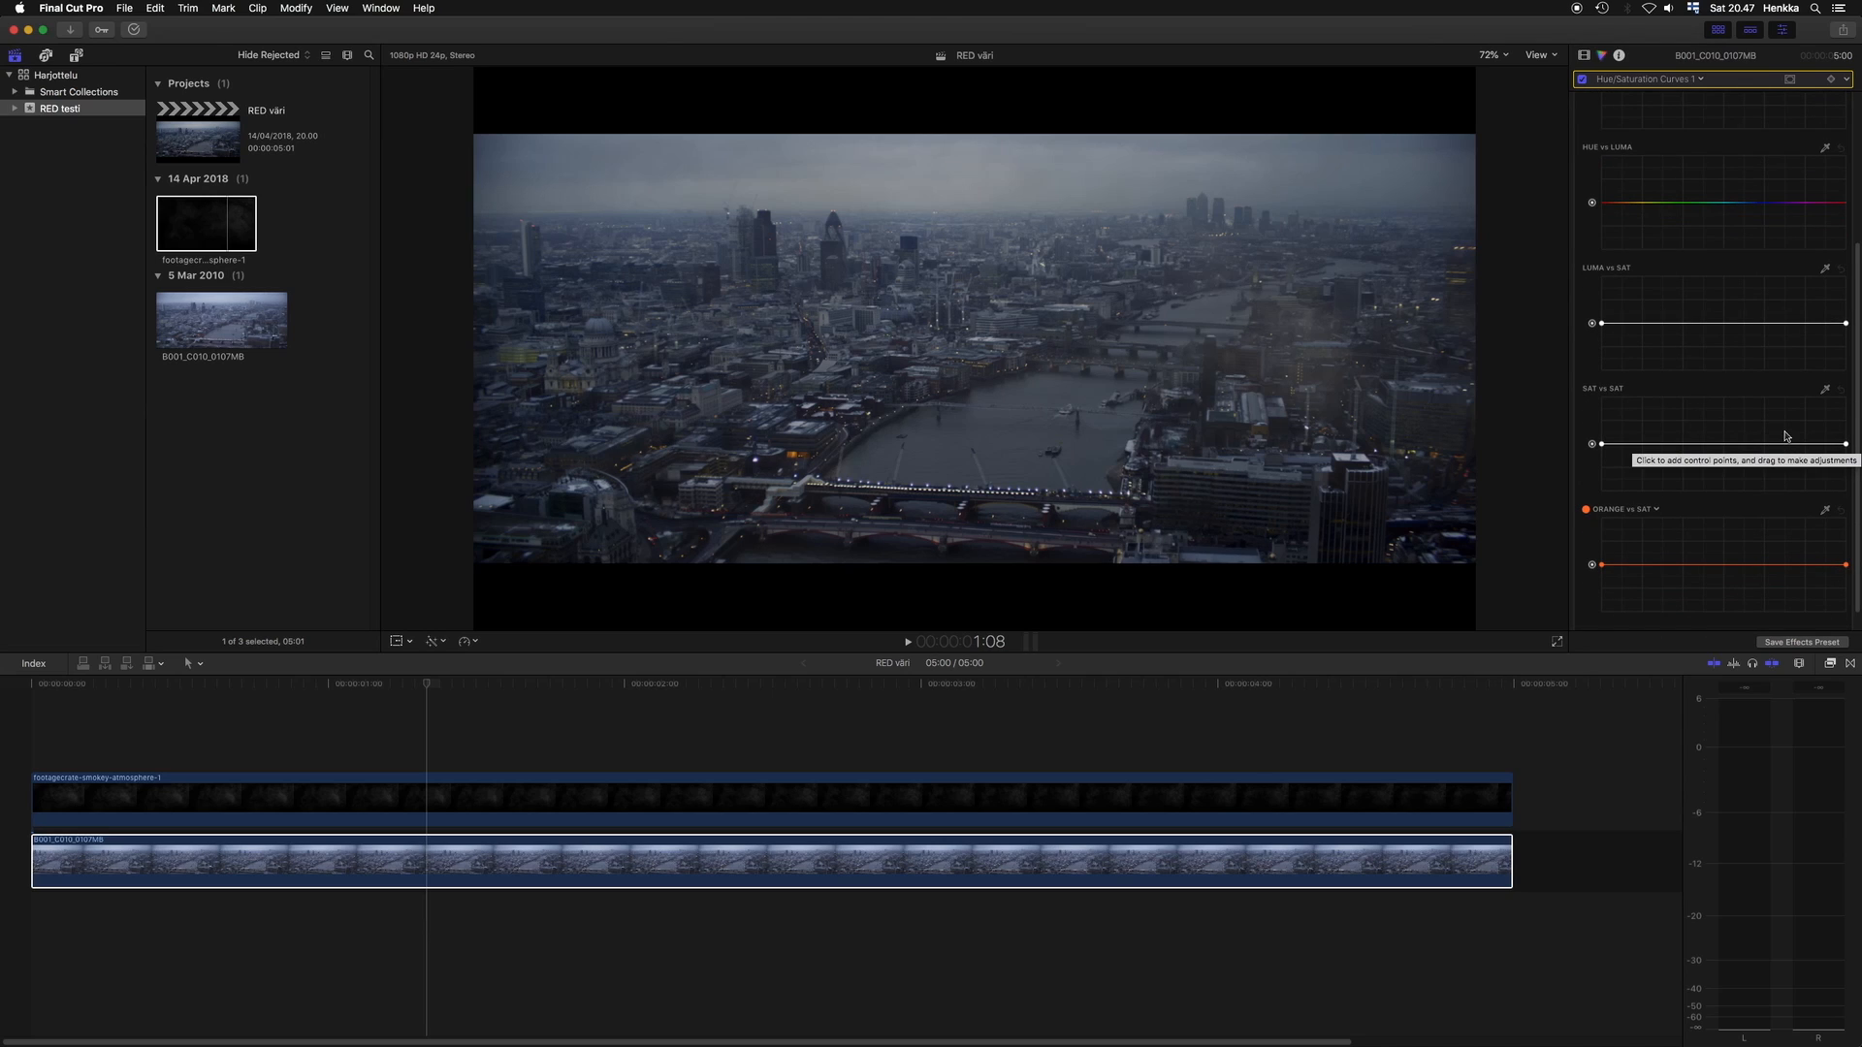
pyautogui.scroll(5, 1786, 436)
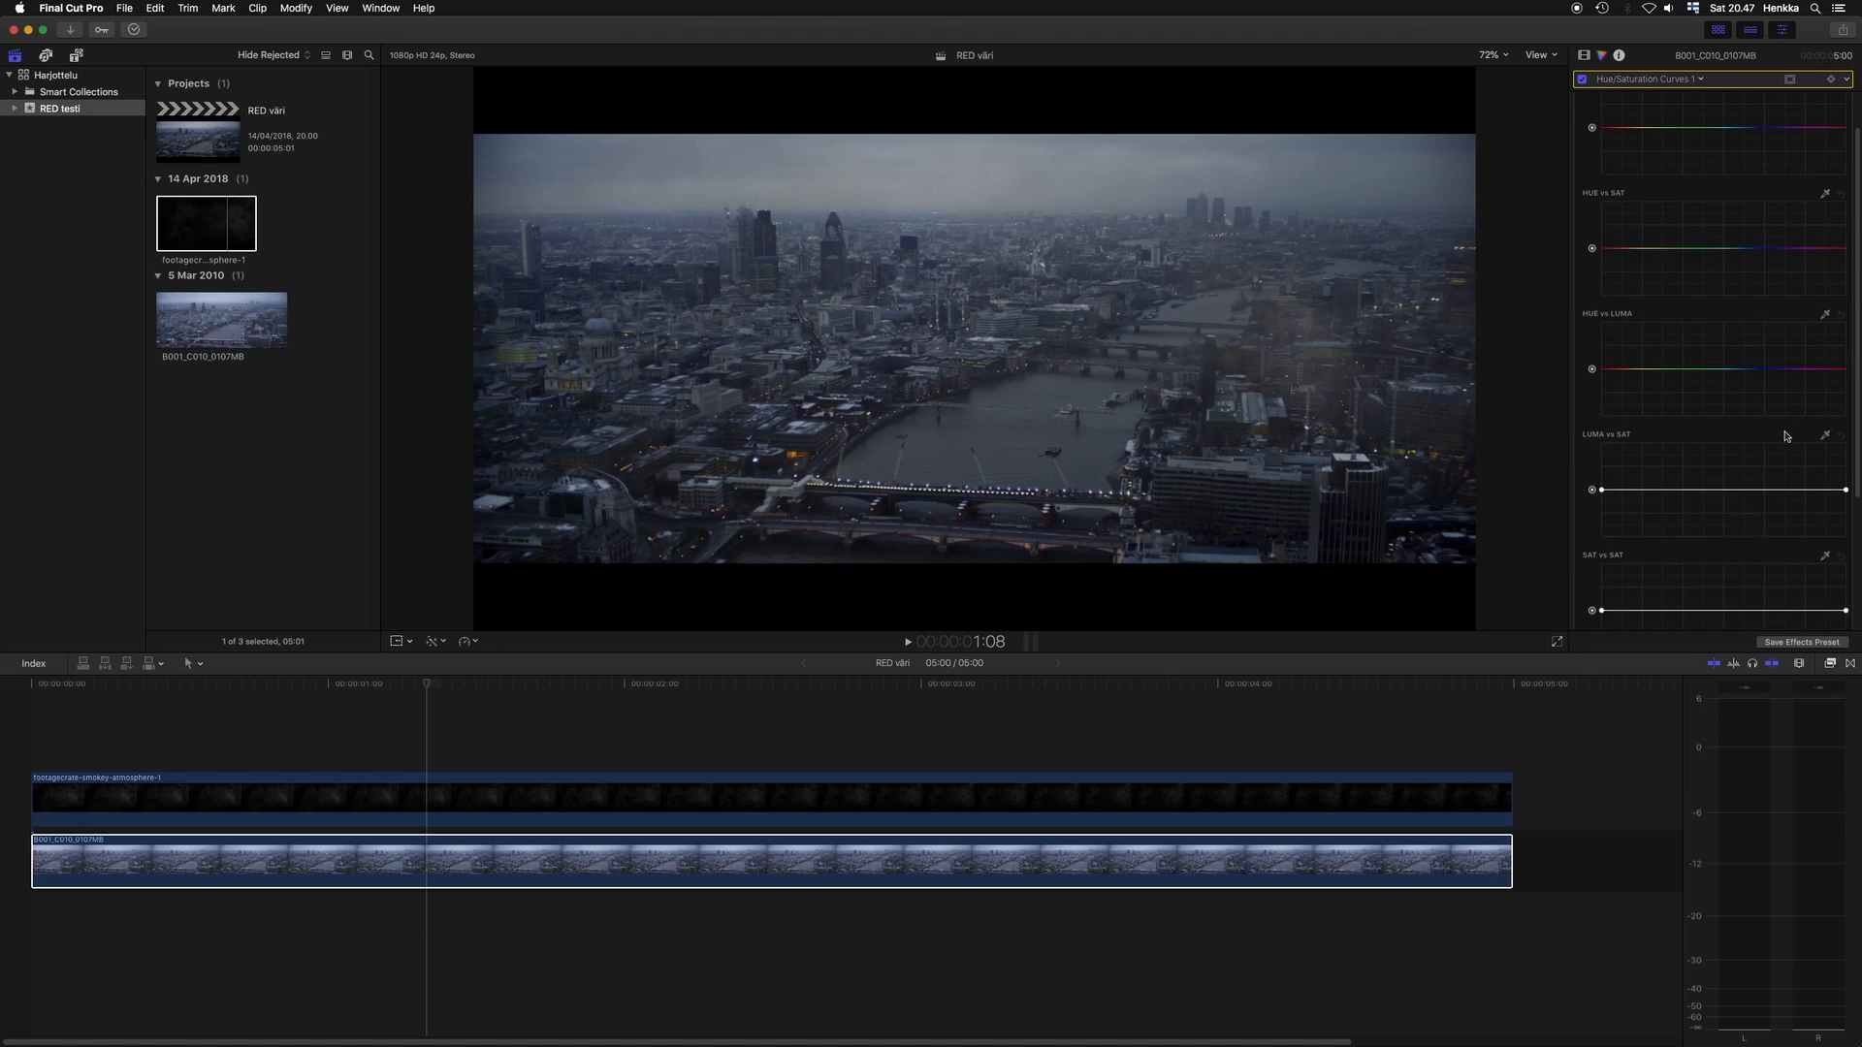
pyautogui.scroll(2, 1786, 436)
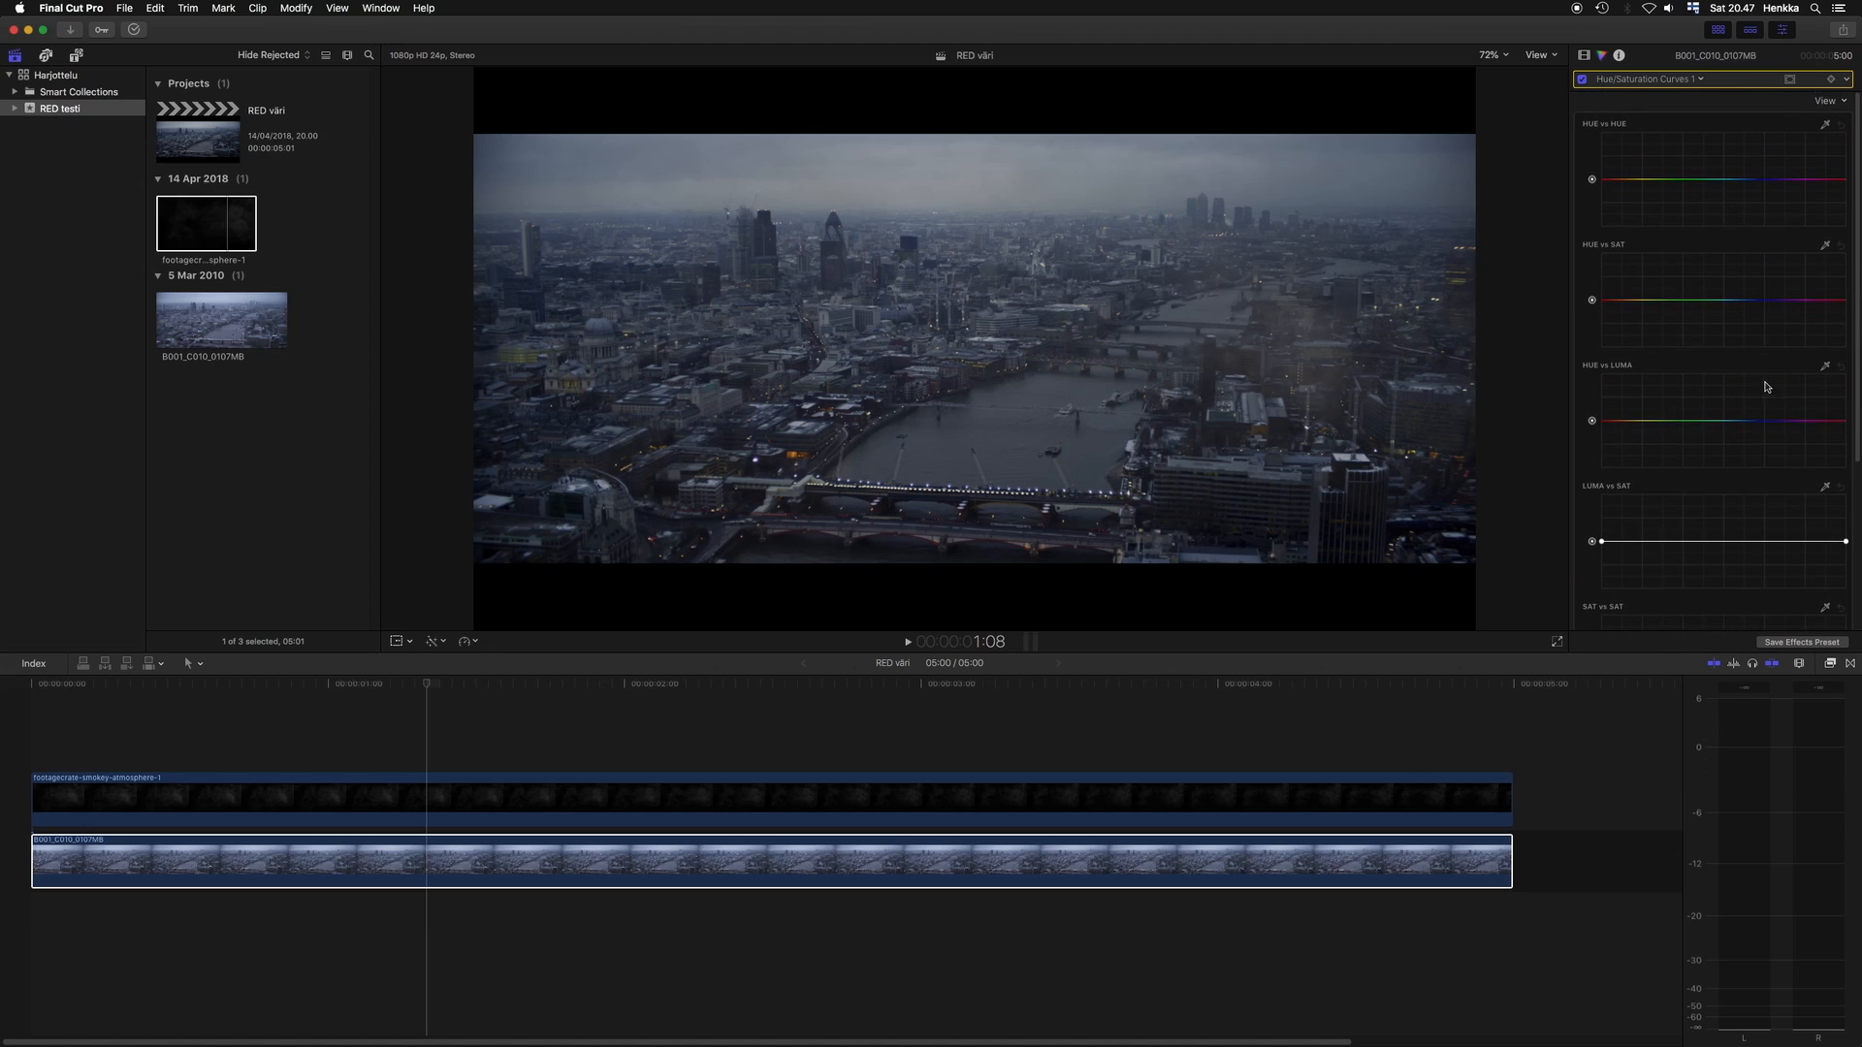
pyautogui.click(1744, 300)
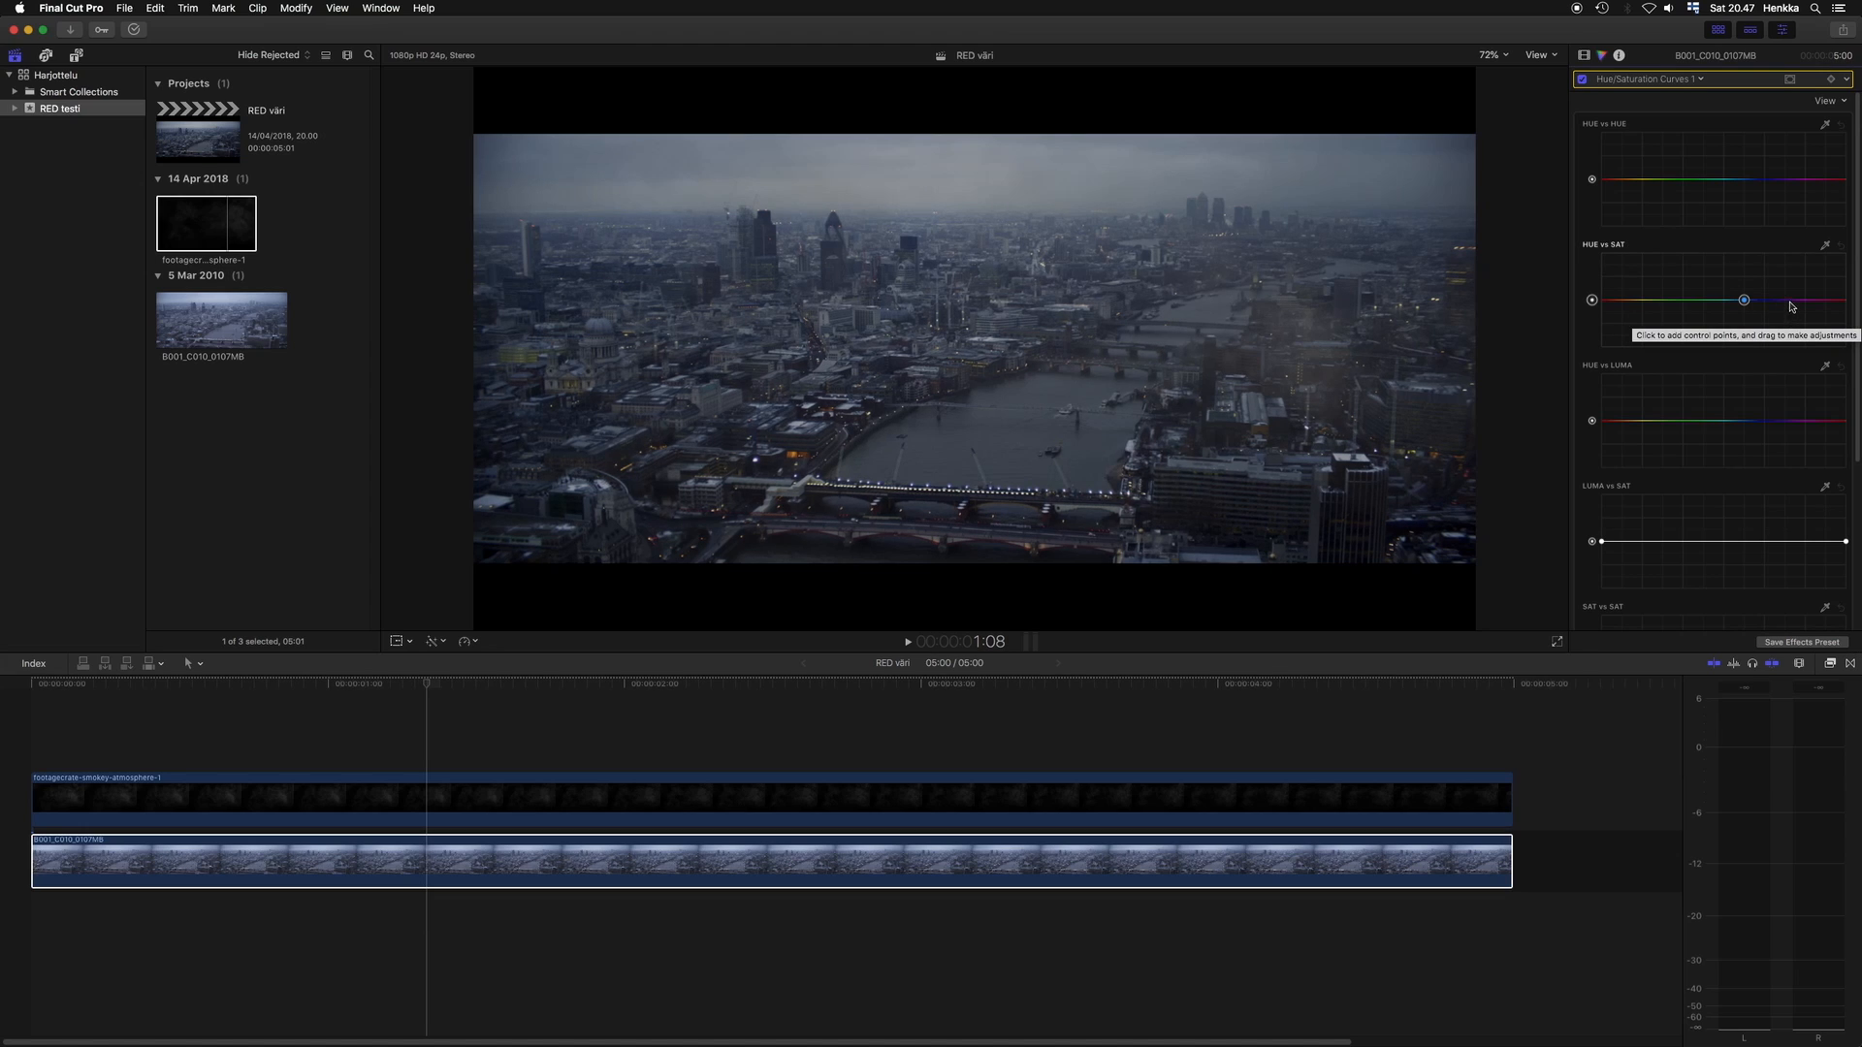
pyautogui.click(1789, 301)
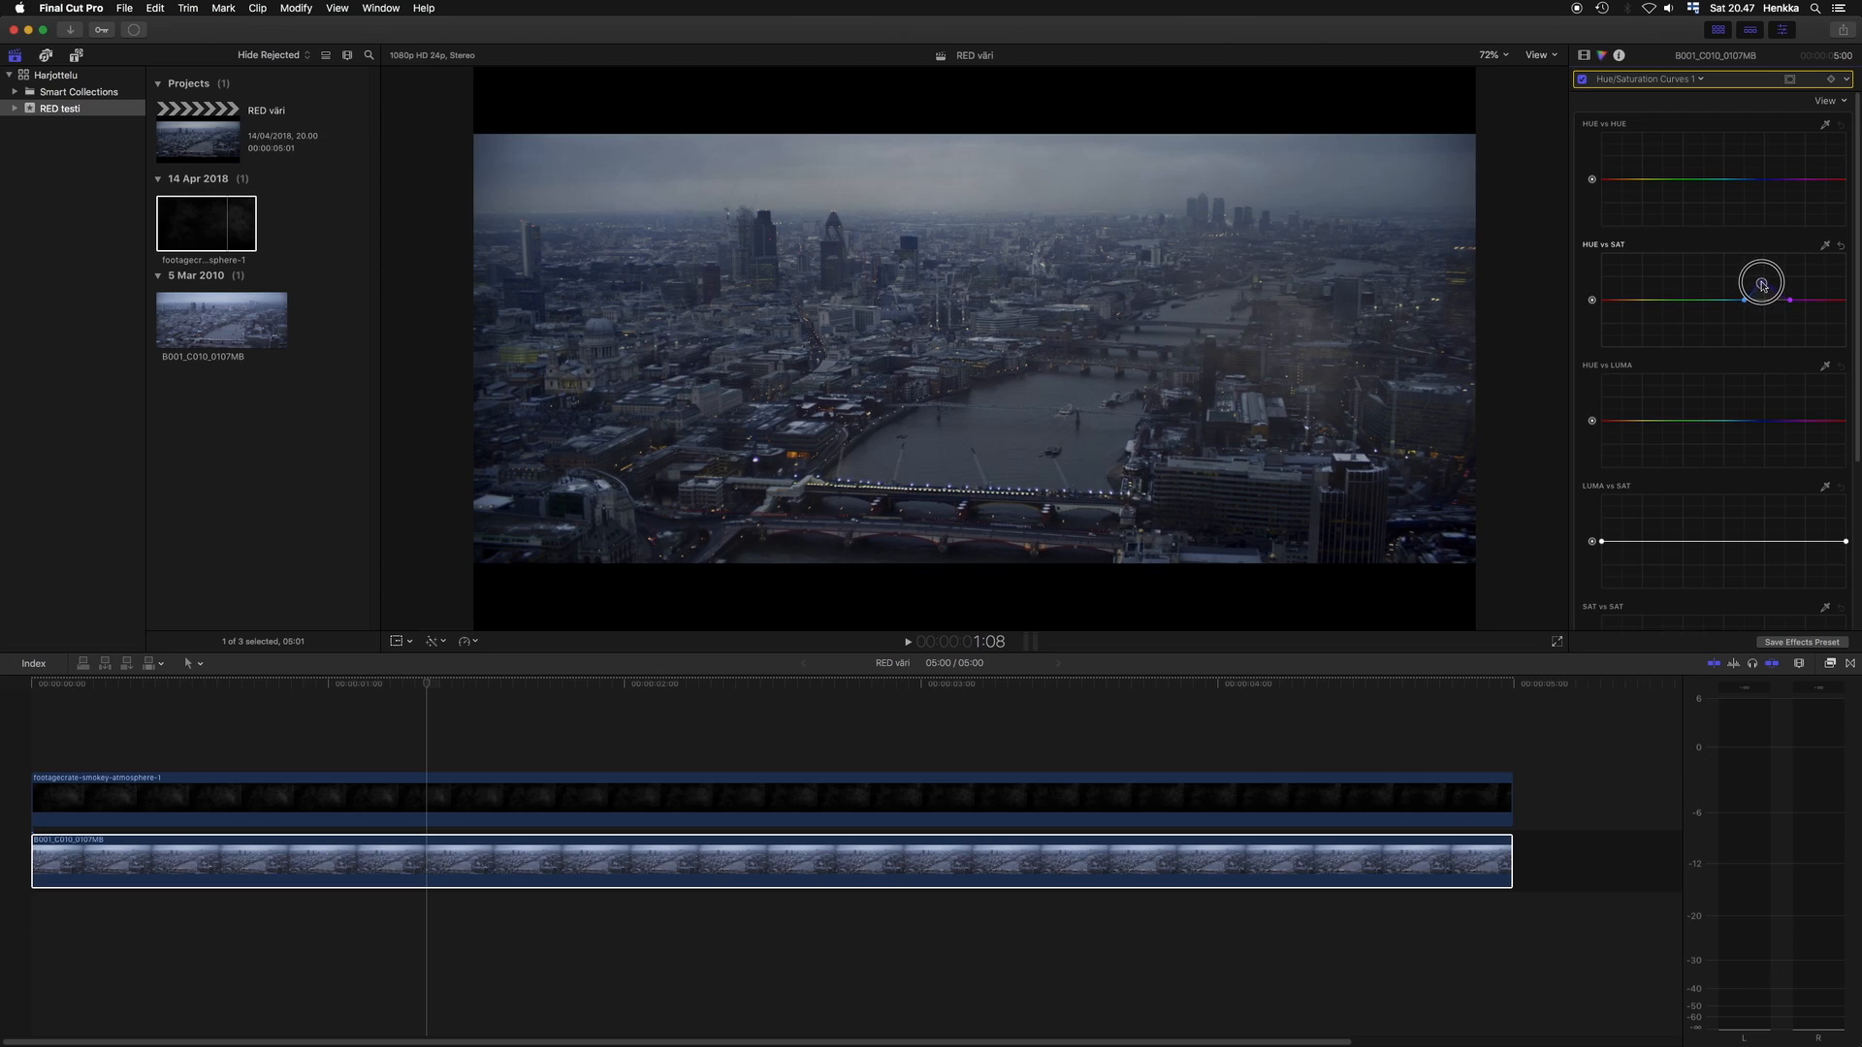
pyautogui.moveTo(1760, 278)
pyautogui.mouseDown()
pyautogui.moveTo(1695, 277)
pyautogui.moveTo(1824, 294)
pyautogui.moveTo(1762, 300)
pyautogui.moveTo(1762, 345)
pyautogui.moveTo(1748, 237)
pyautogui.moveTo(1758, 303)
pyautogui.moveTo(1767, 259)
pyautogui.mouseUp()
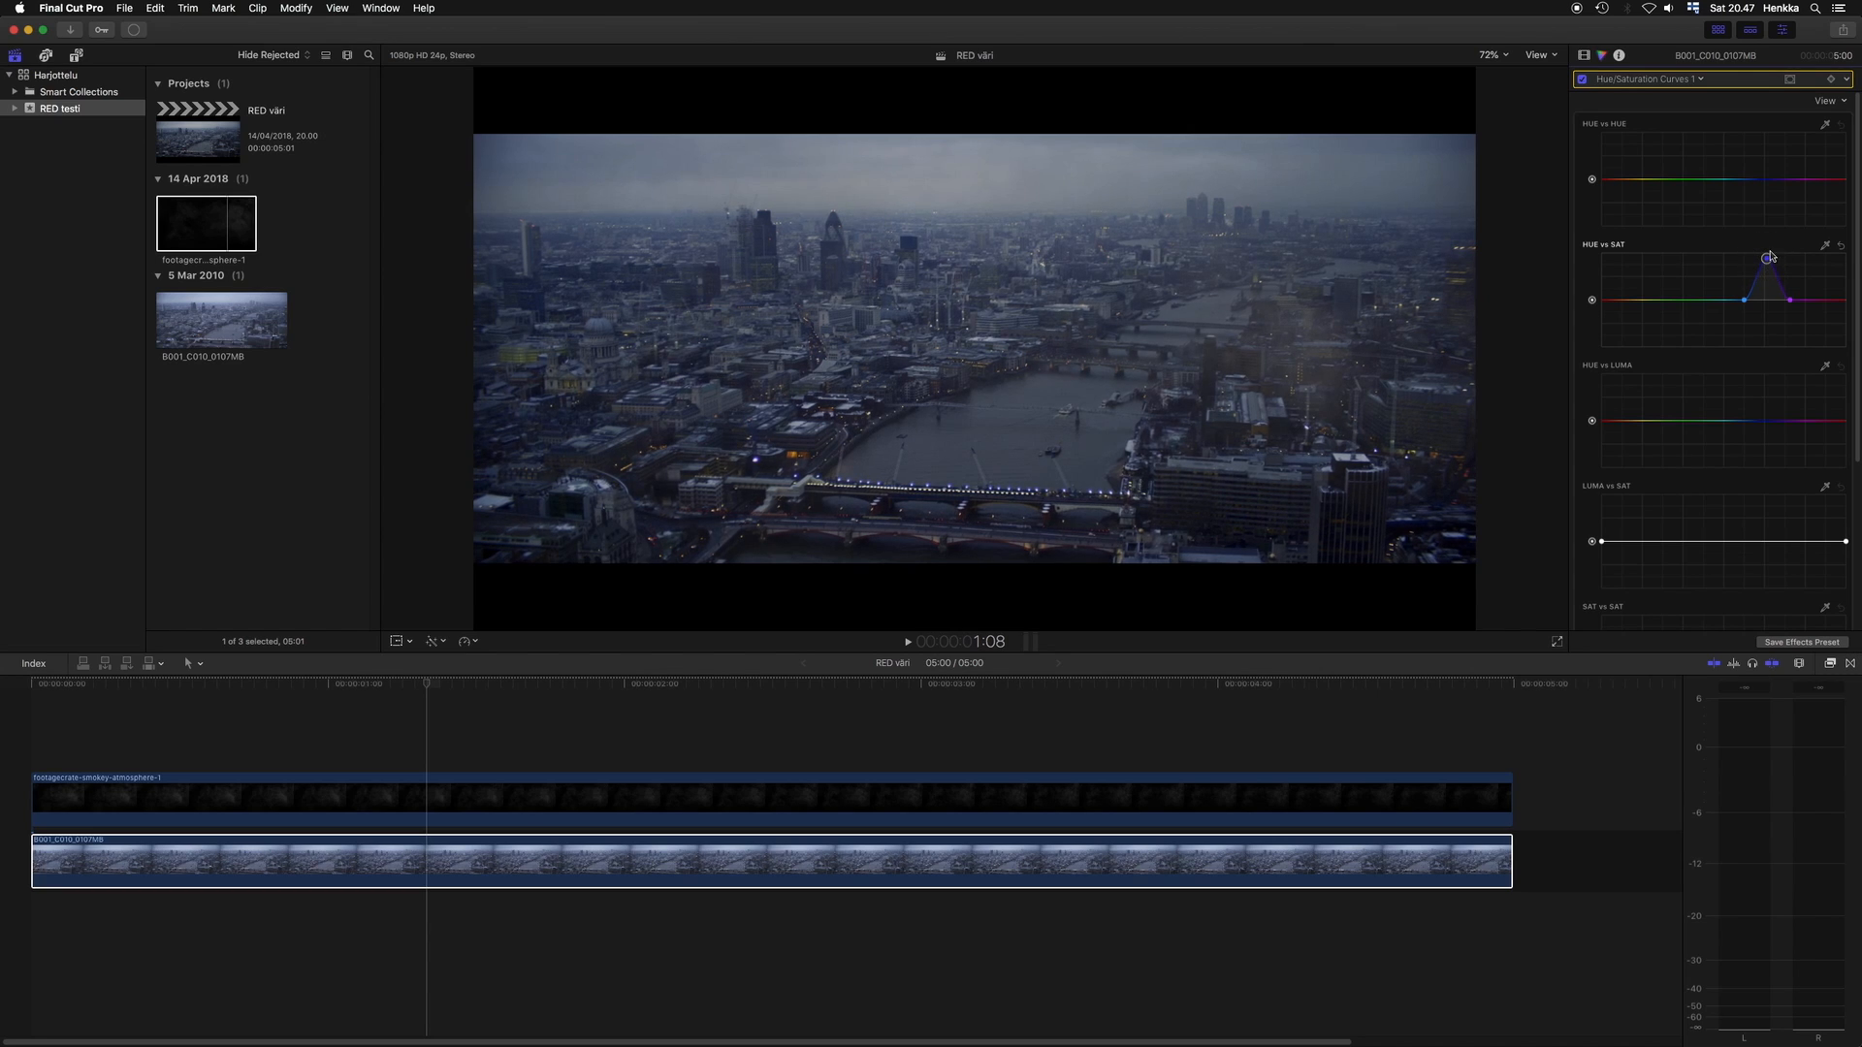
# Isolate the blues on the Hue vs Hue curve with two points, try hue shifts between them, and settle slightly above the baseline.
pyautogui.click(1744, 179)
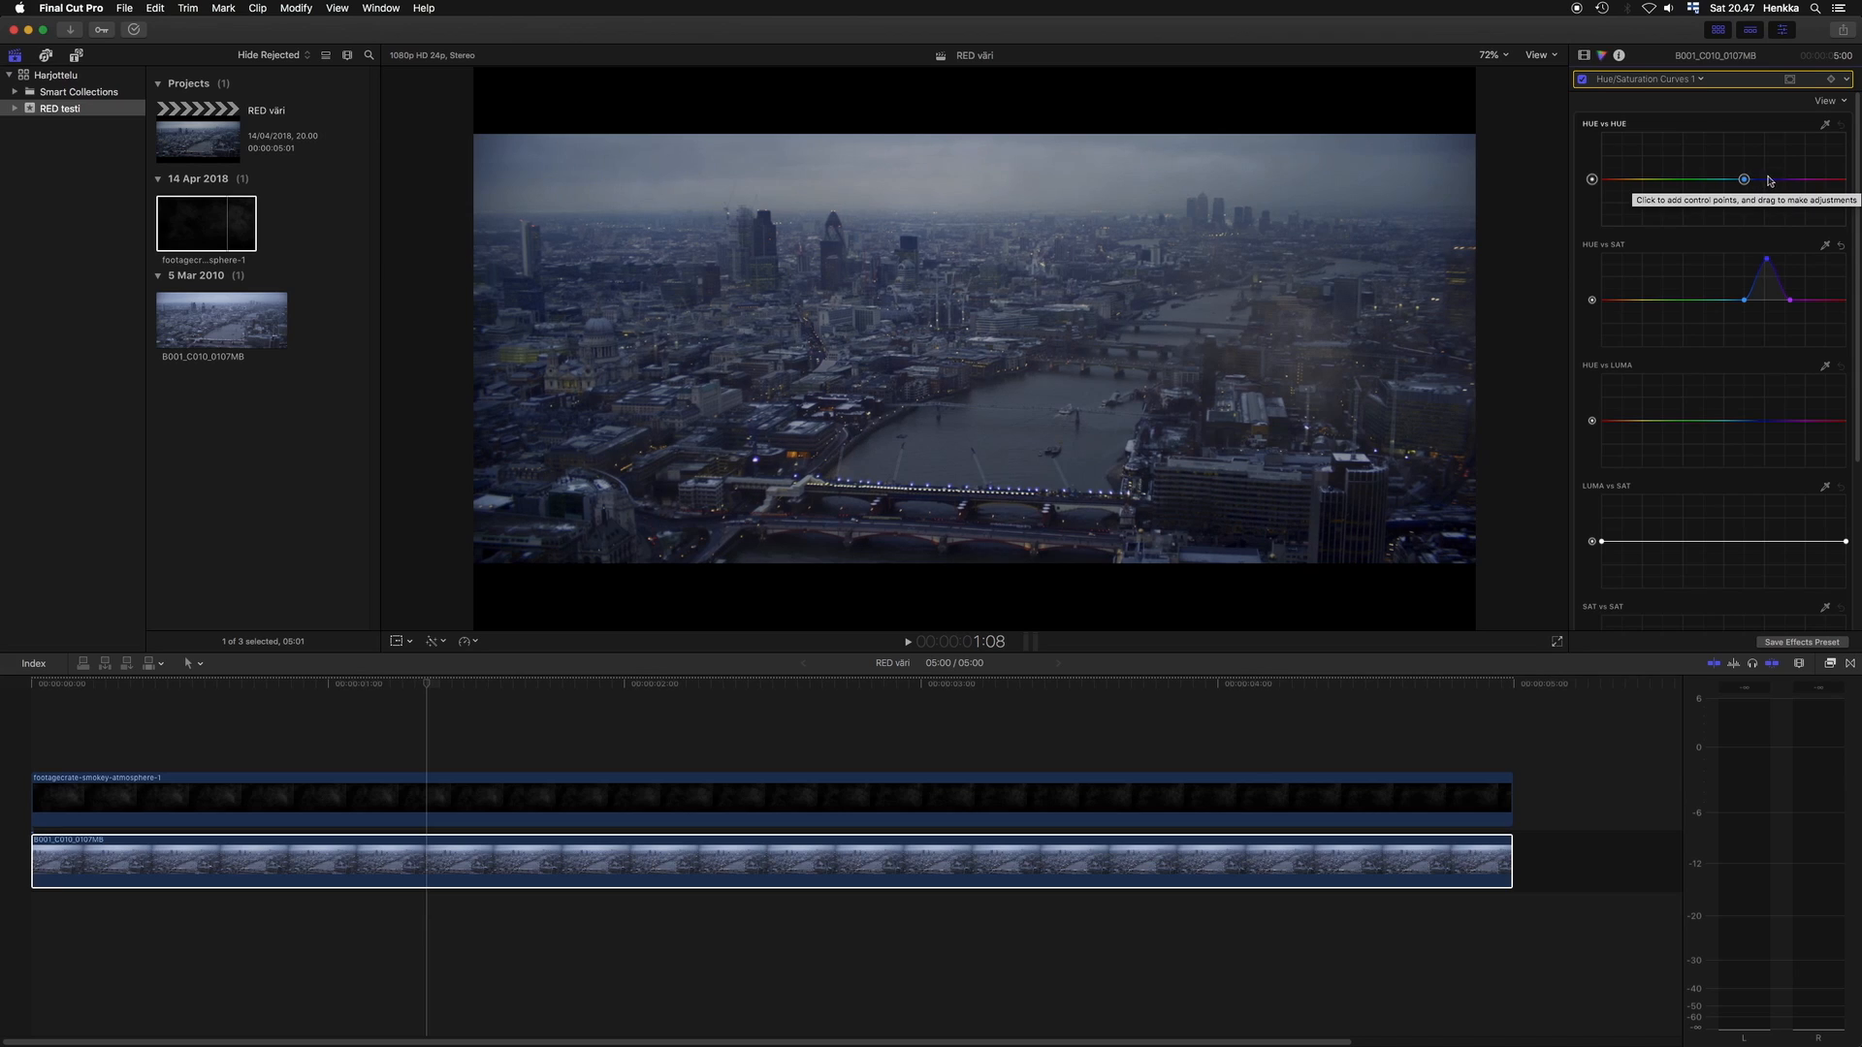
pyautogui.click(1785, 179)
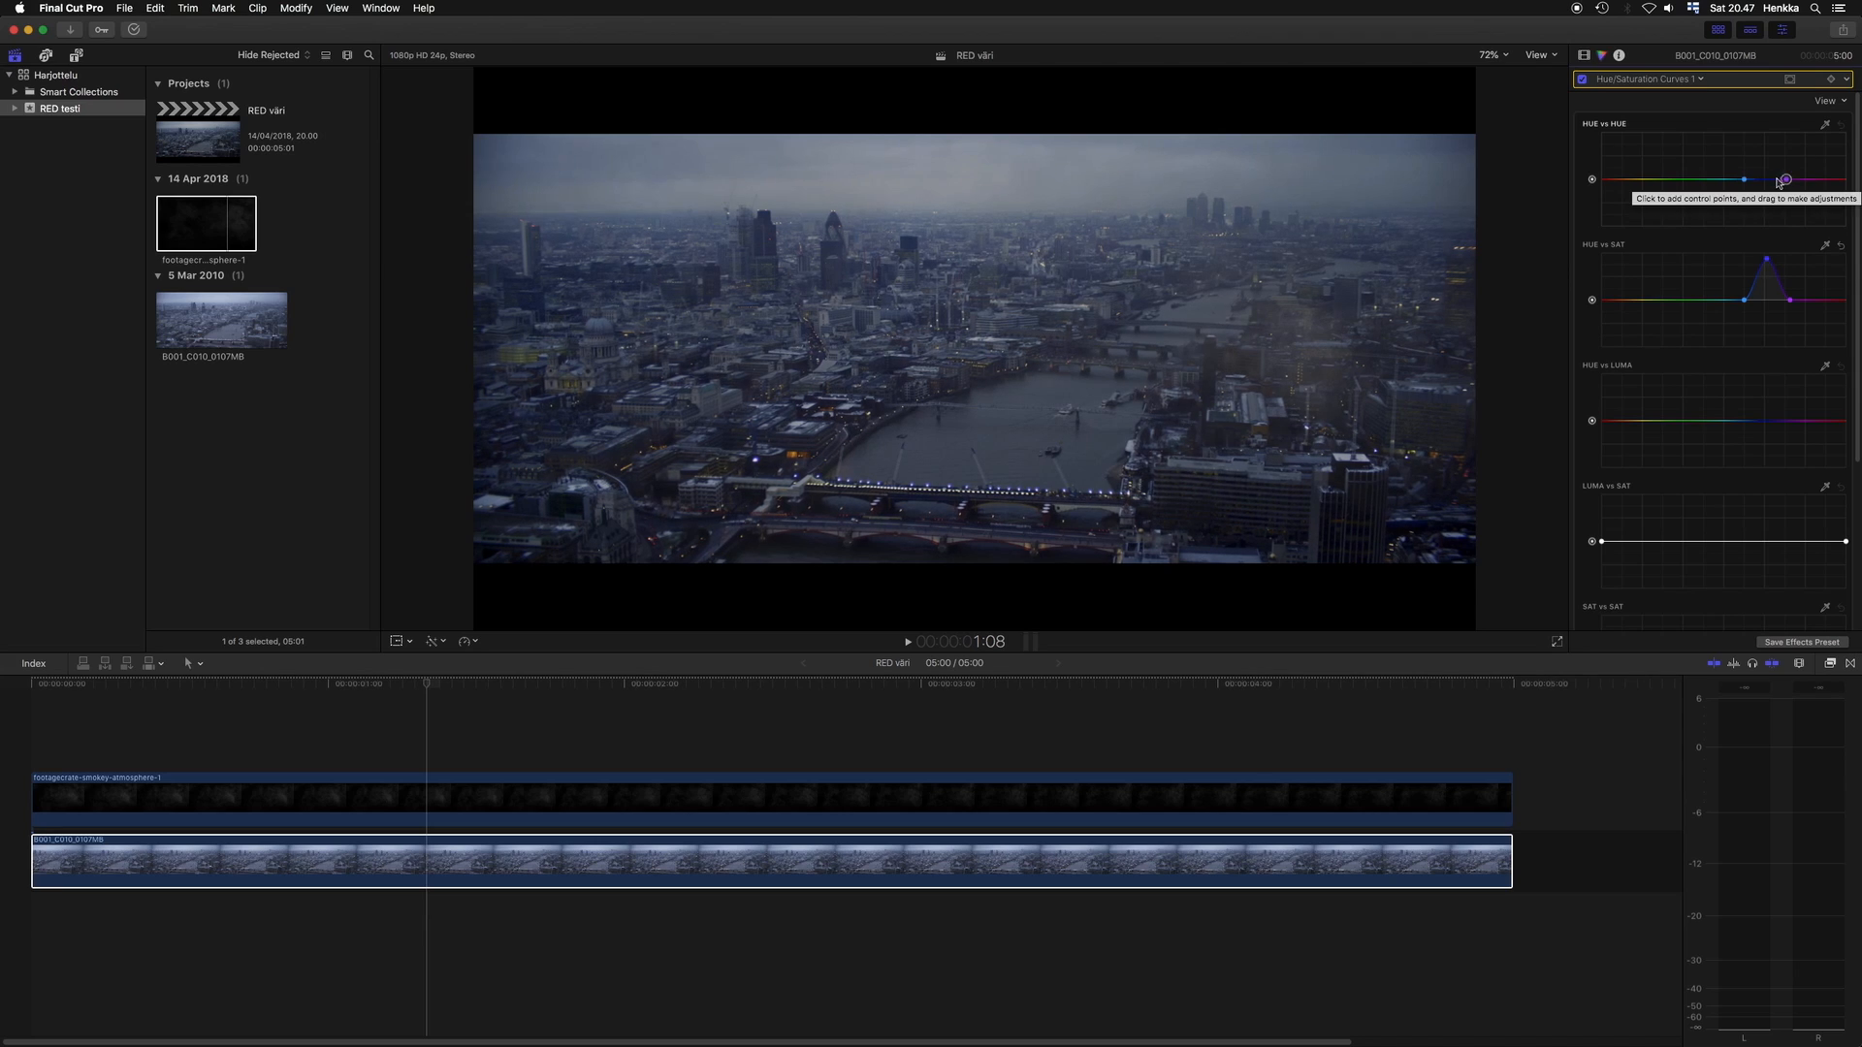
pyautogui.moveTo(1766, 181)
pyautogui.mouseDown()
pyautogui.moveTo(1767, 147)
pyautogui.moveTo(1768, 194)
pyautogui.moveTo(1810, 212)
pyautogui.moveTo(1649, 214)
pyautogui.moveTo(1757, 213)
pyautogui.mouseUp()
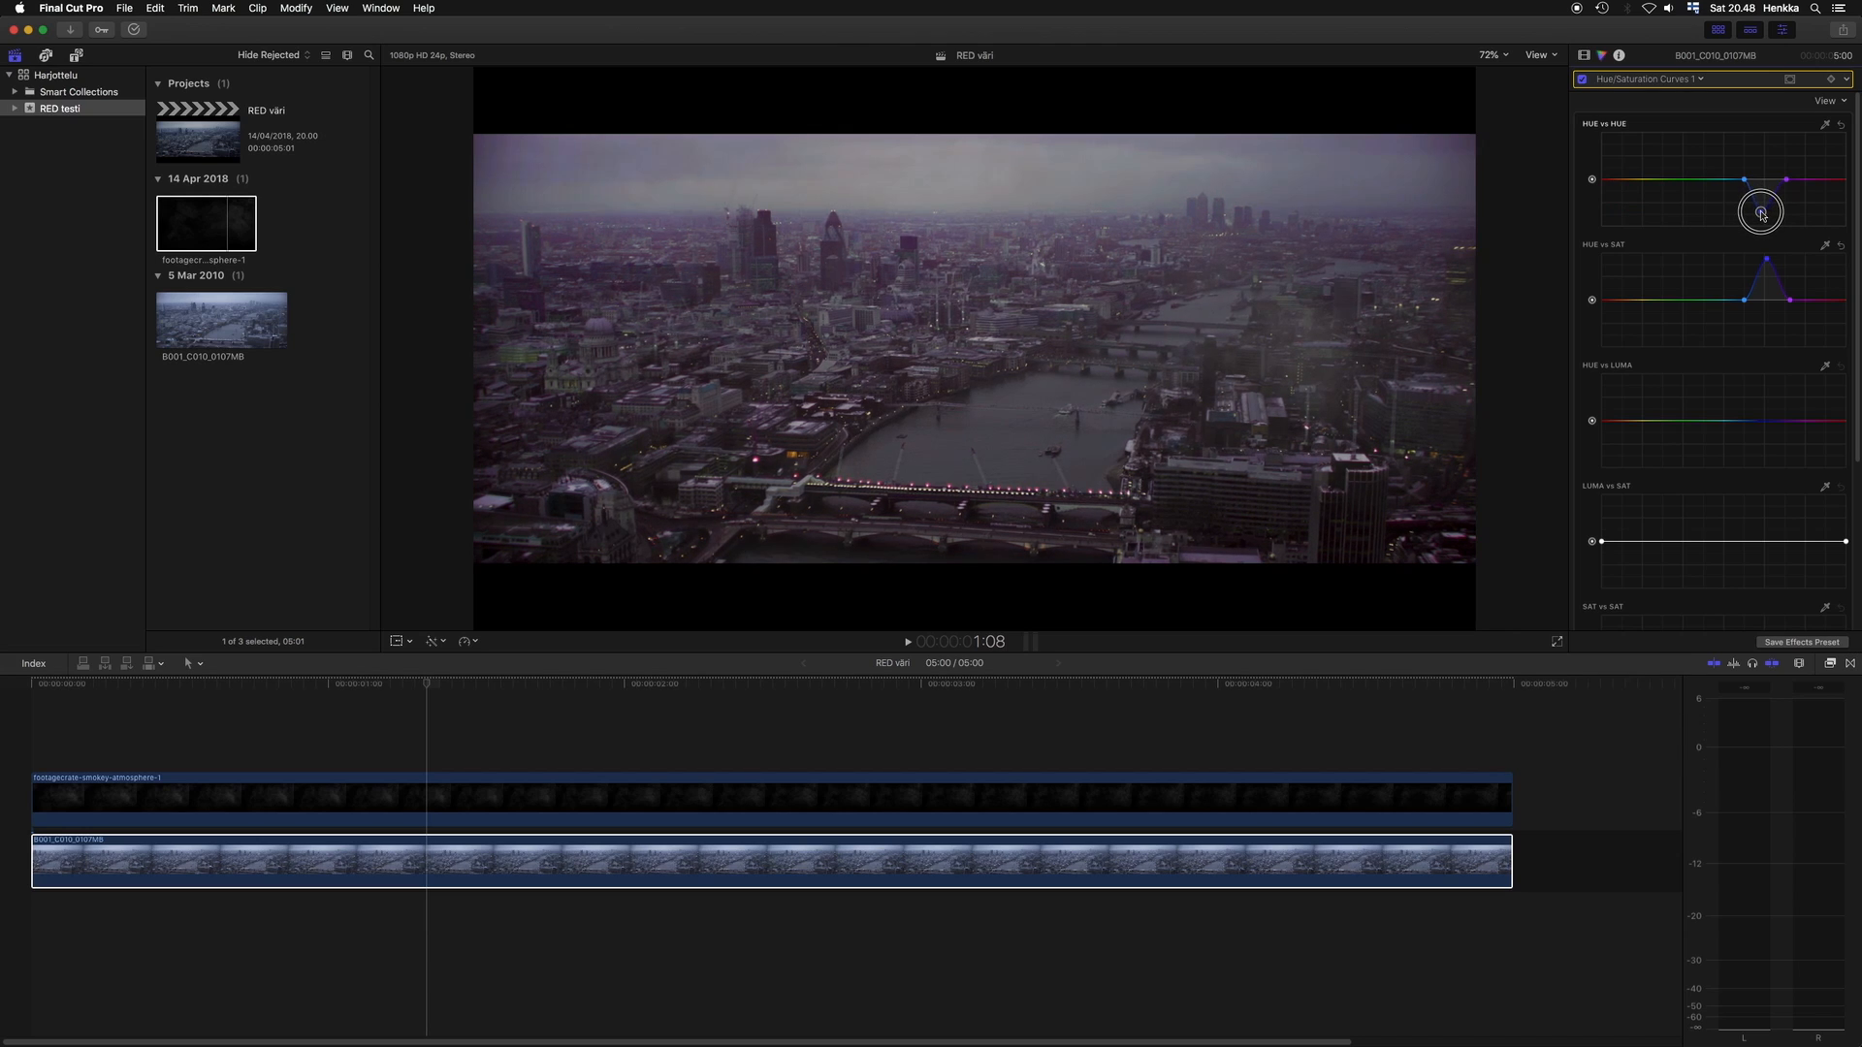
pyautogui.moveTo(1762, 213); pyautogui.dragTo(1773, 195)
pyautogui.moveTo(1778, 197); pyautogui.dragTo(1766, 178)
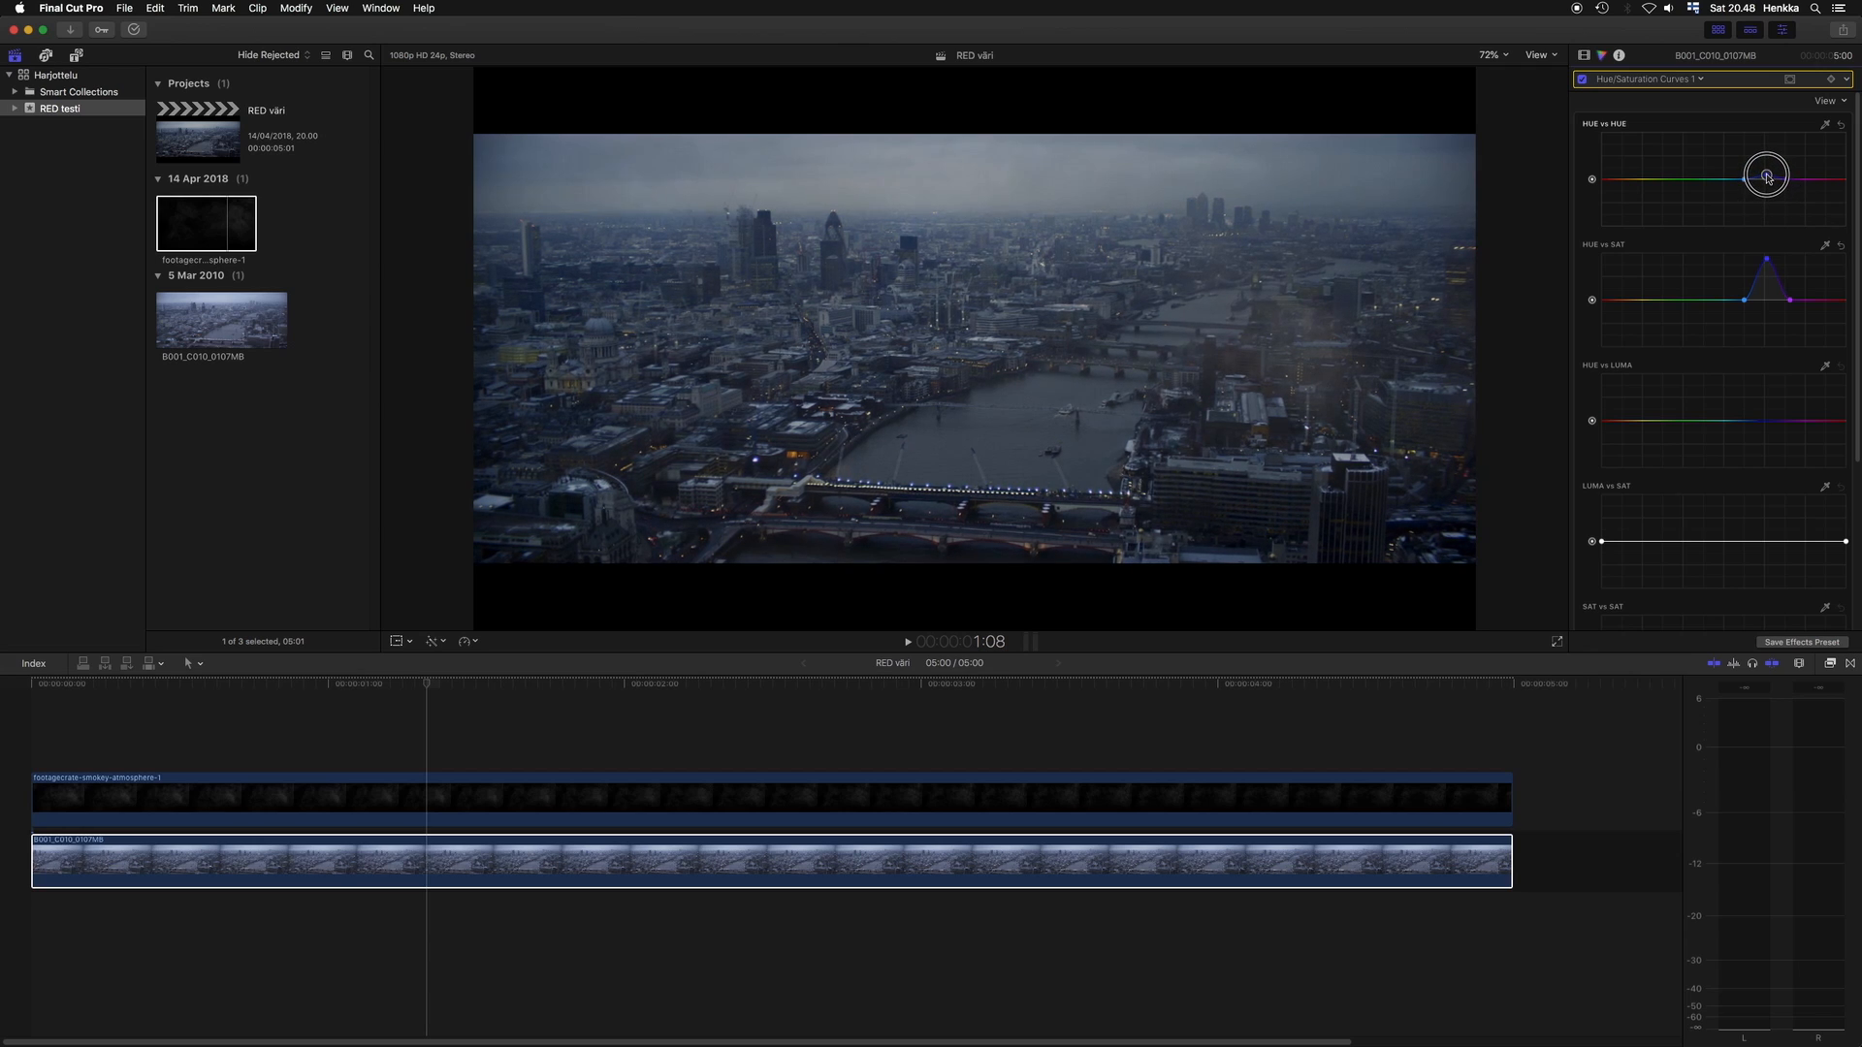
pyautogui.moveTo(1767, 177); pyautogui.dragTo(1768, 176)
# Compare the graded London clip with all its effects switched off and on.
pyautogui.click(1585, 55)
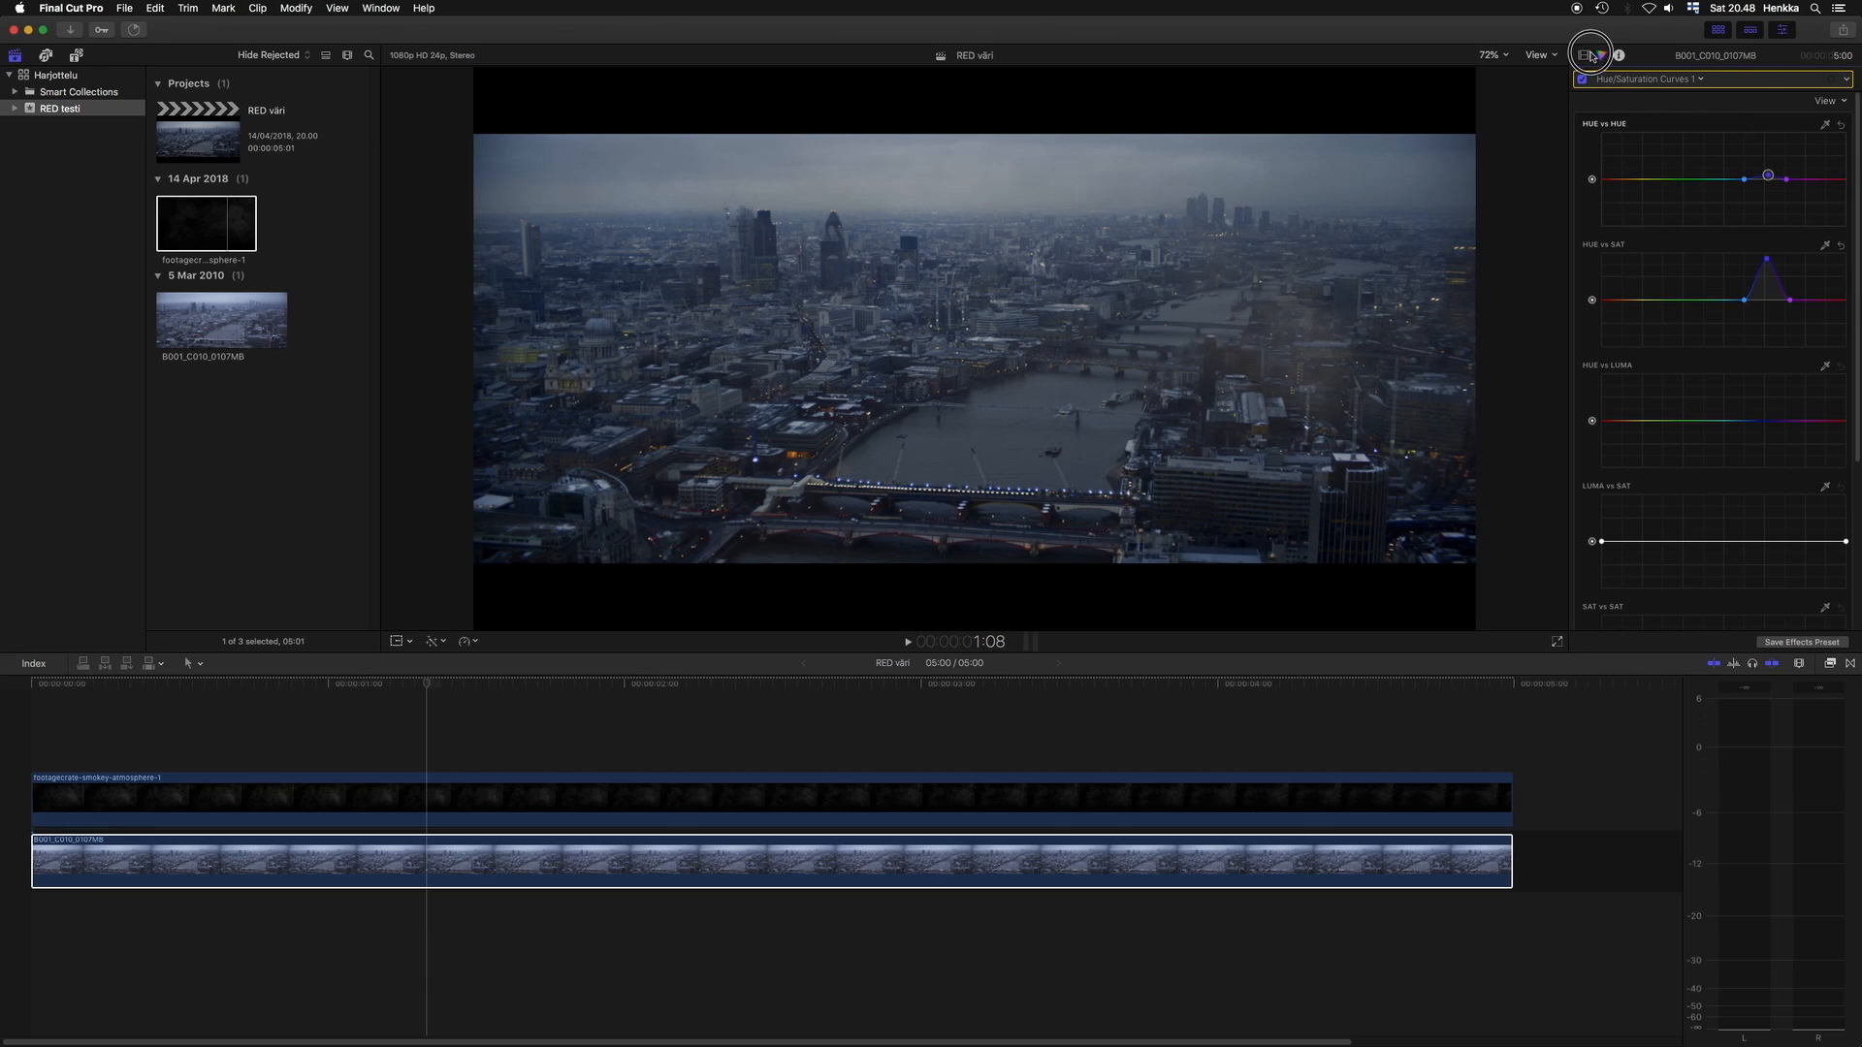
pyautogui.click(1583, 81)
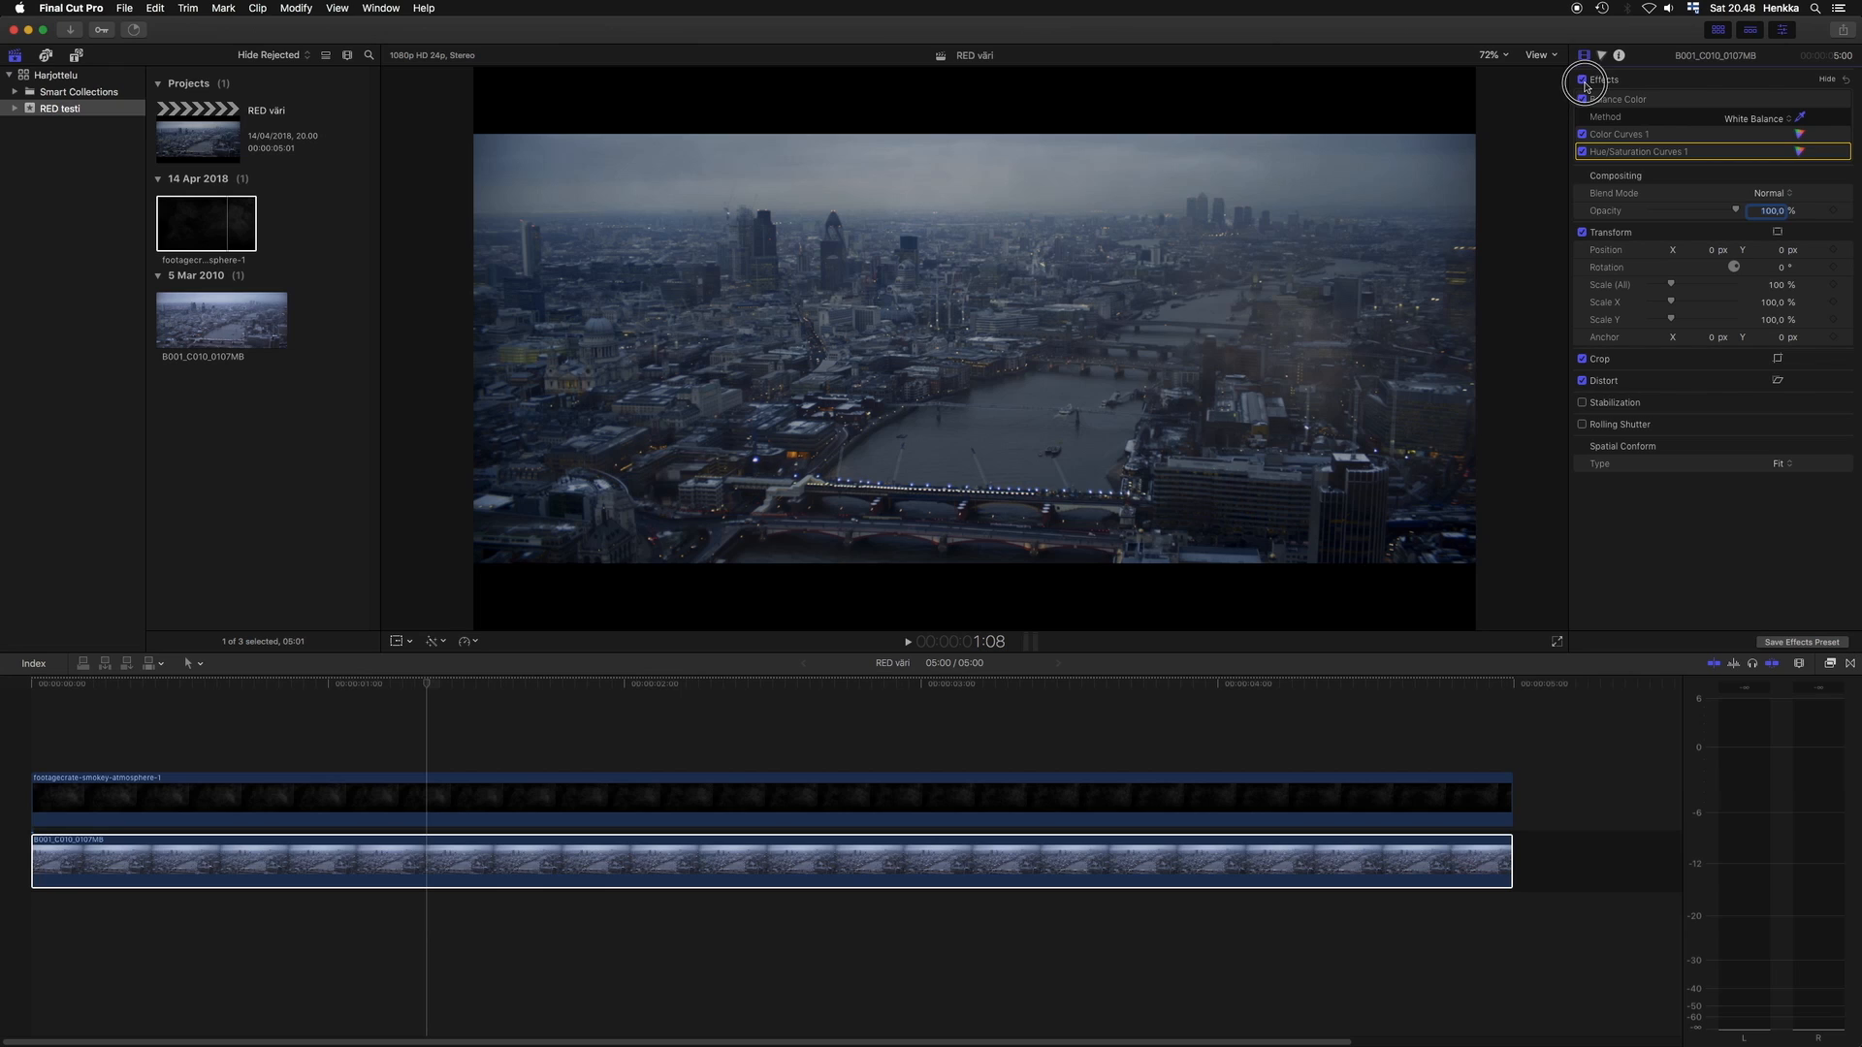
pyautogui.click(1584, 83)
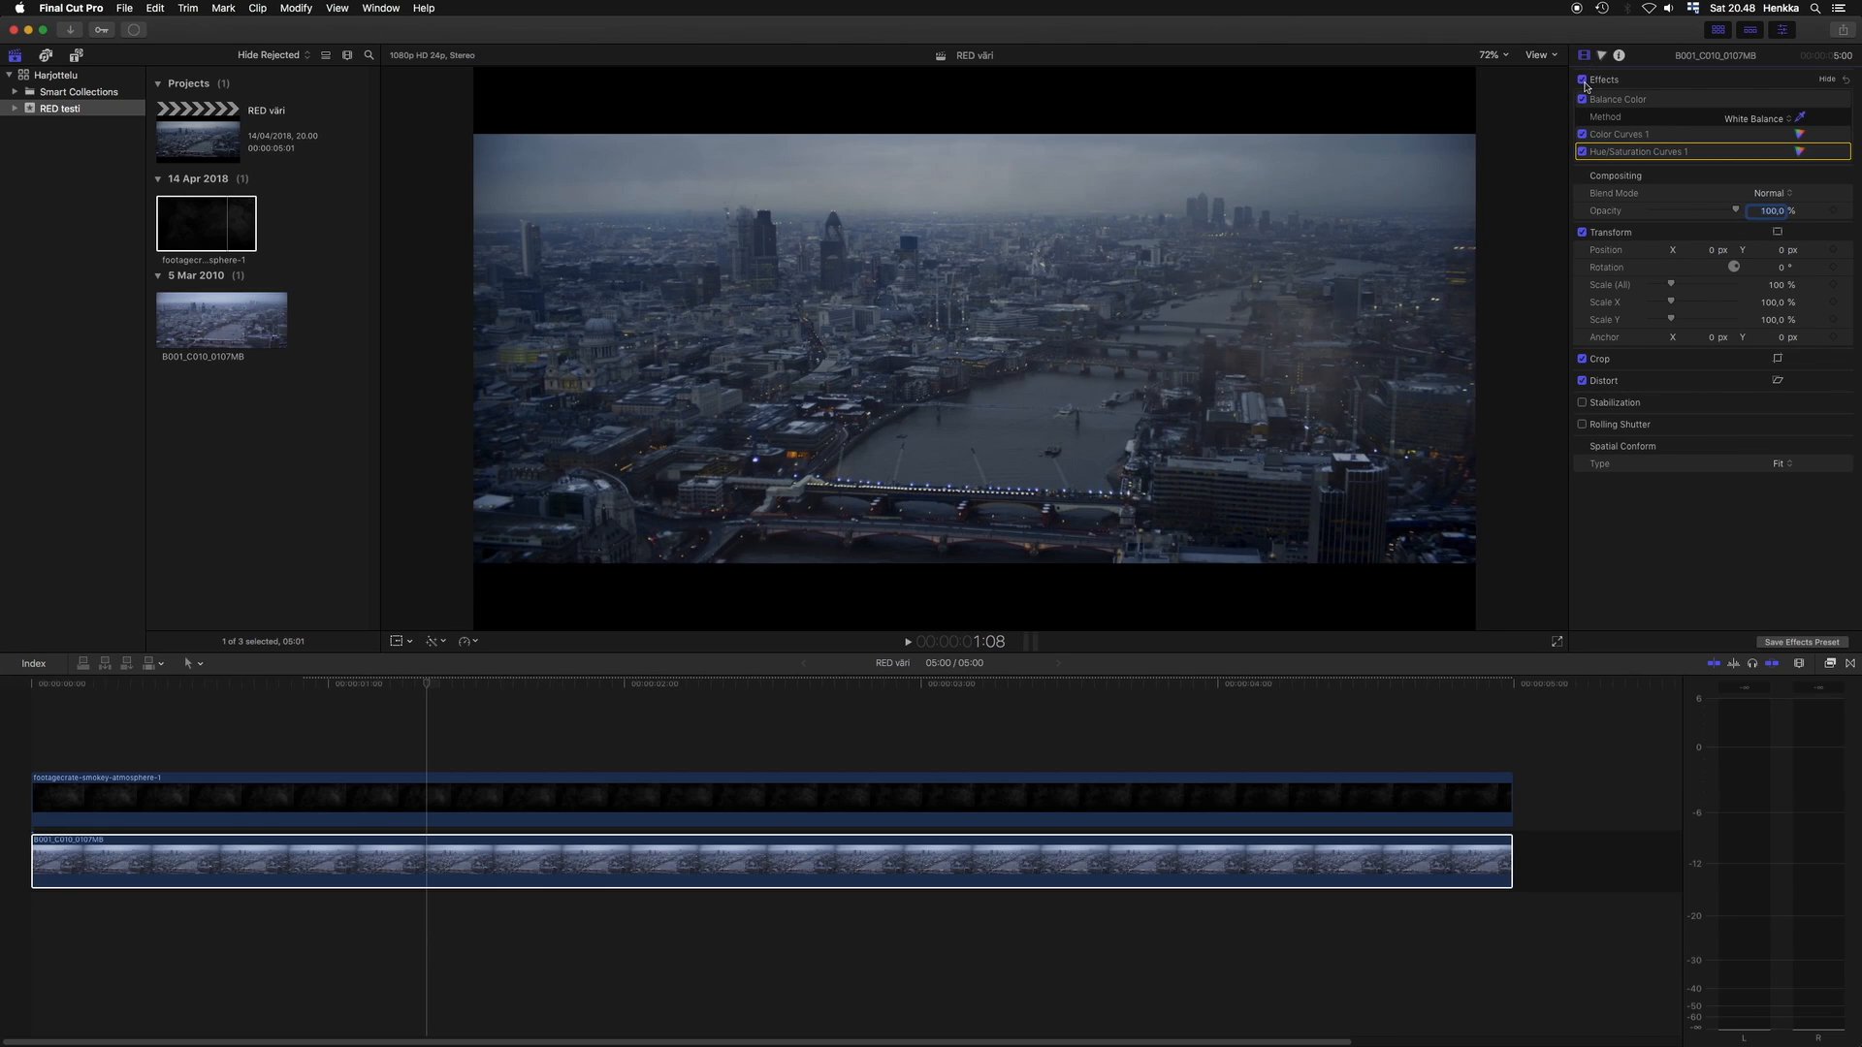
# Examine the color channels of the London clip in the video scopes as an RGB Parade waveform, and hide the scopes.
pyautogui.press('super+7')
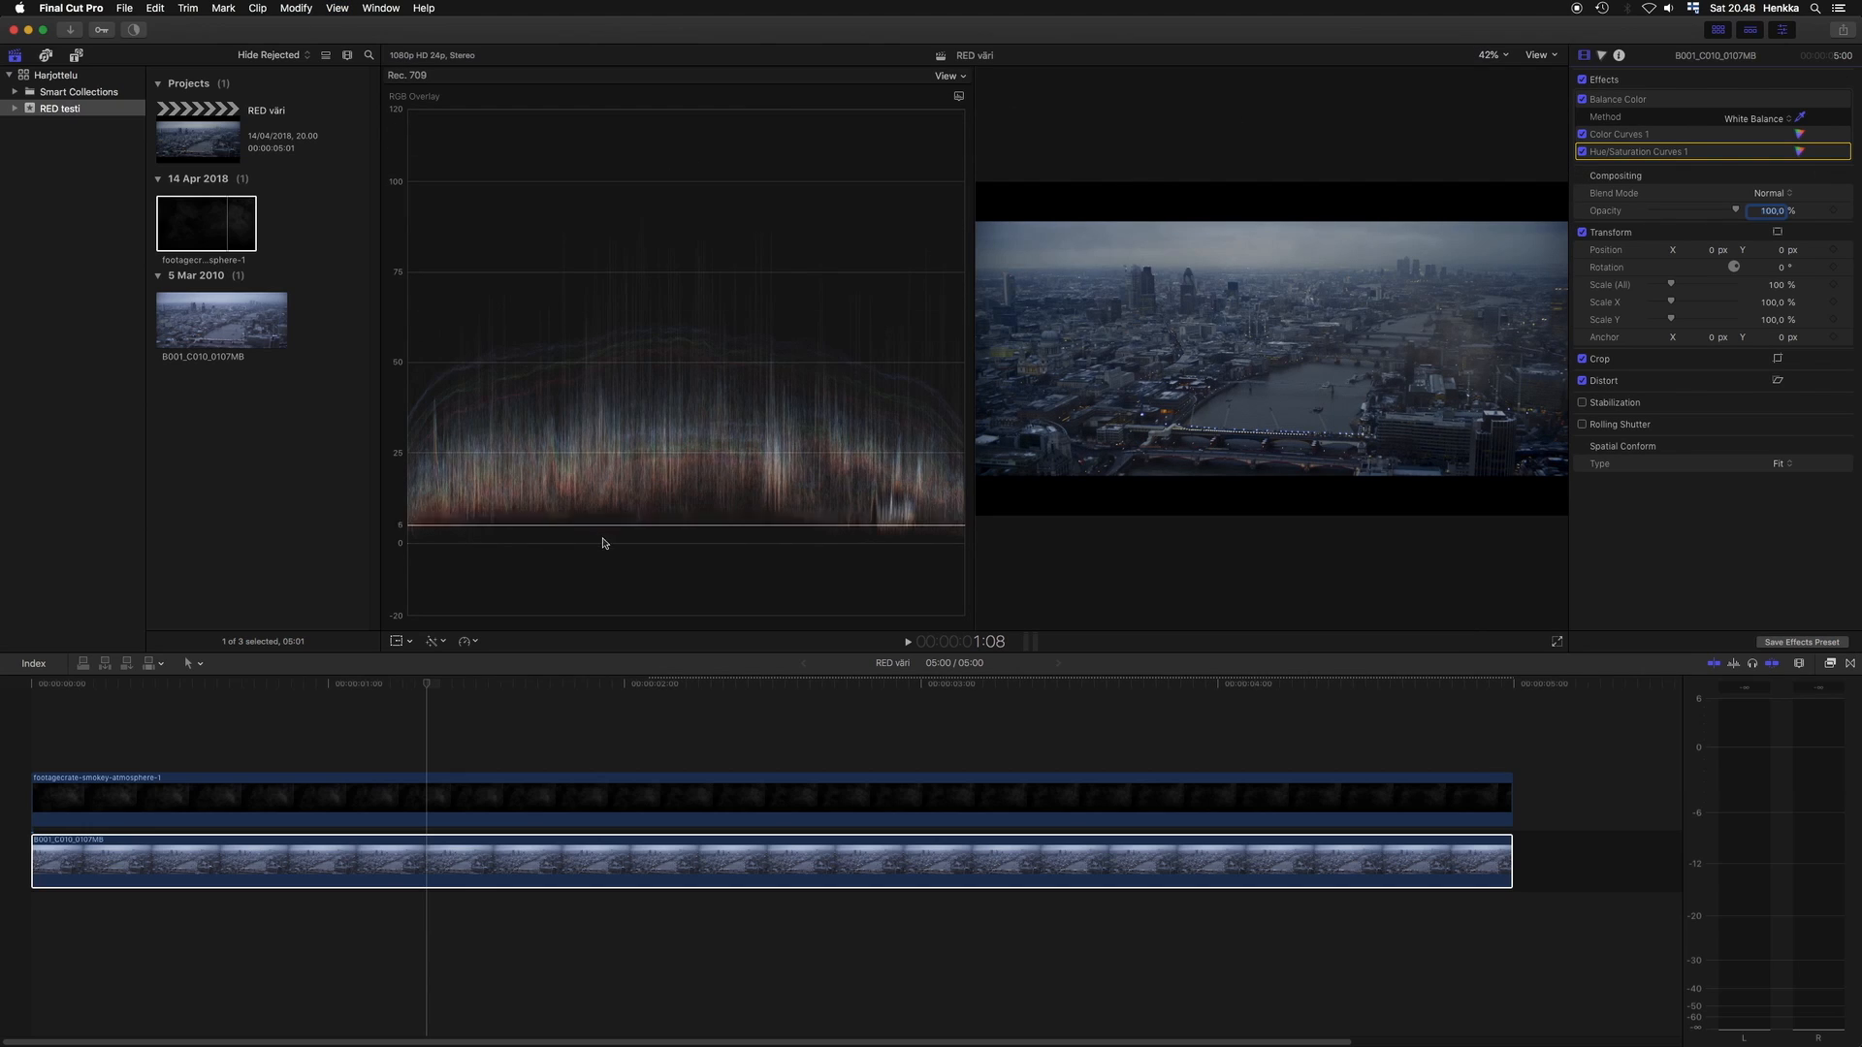
pyautogui.click(960, 97)
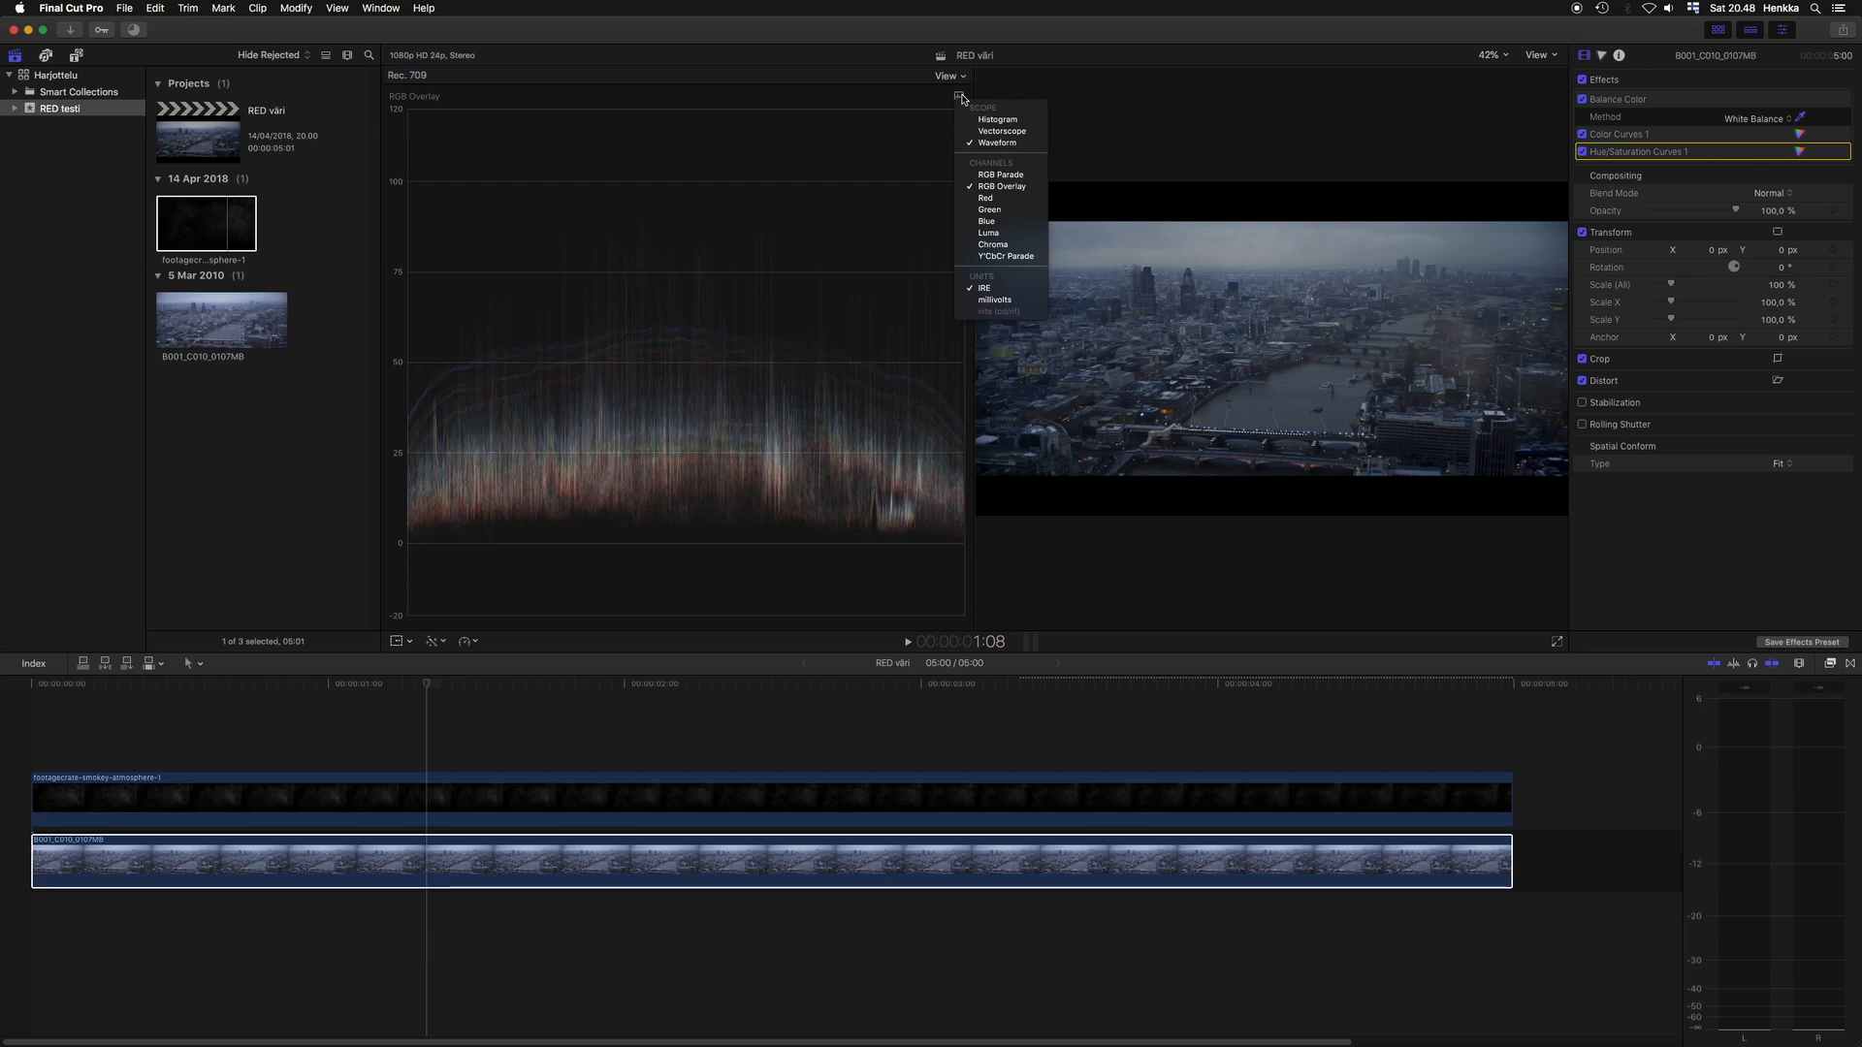
pyautogui.click(991, 176)
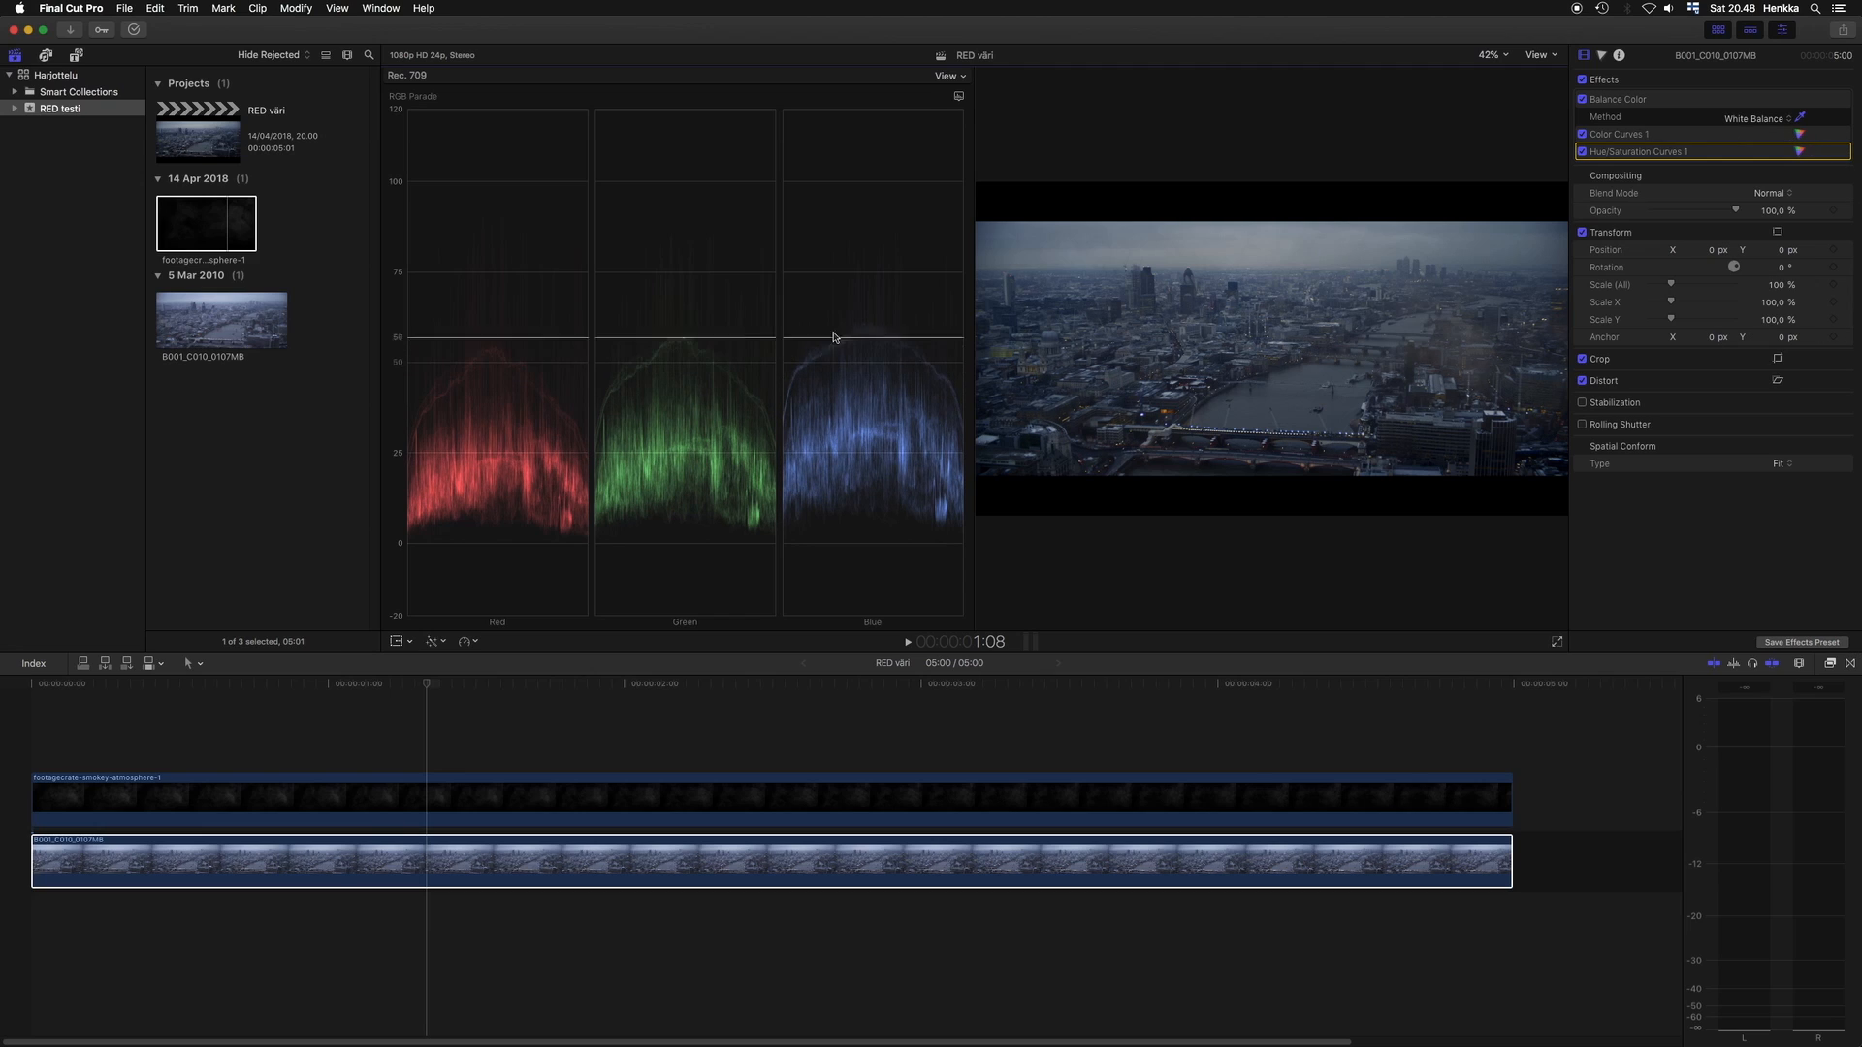
pyautogui.click(641, 673)
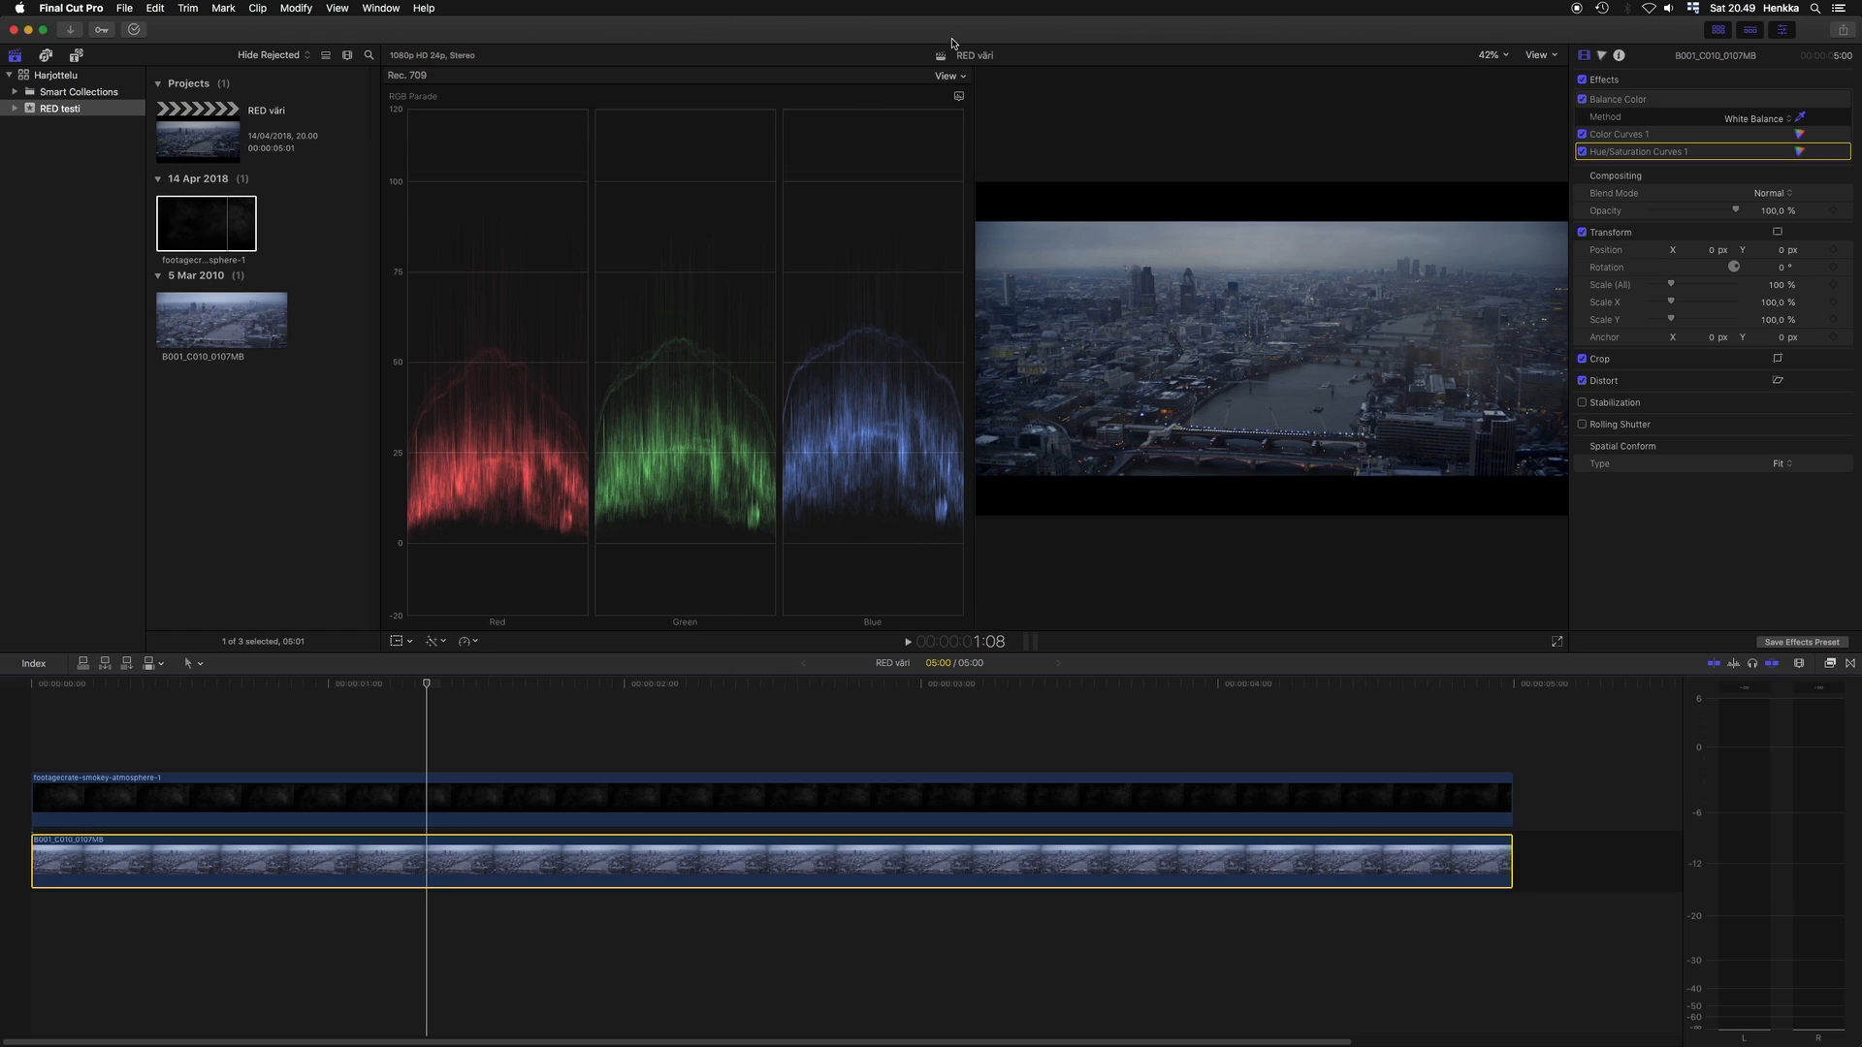
pyautogui.press('super+7')
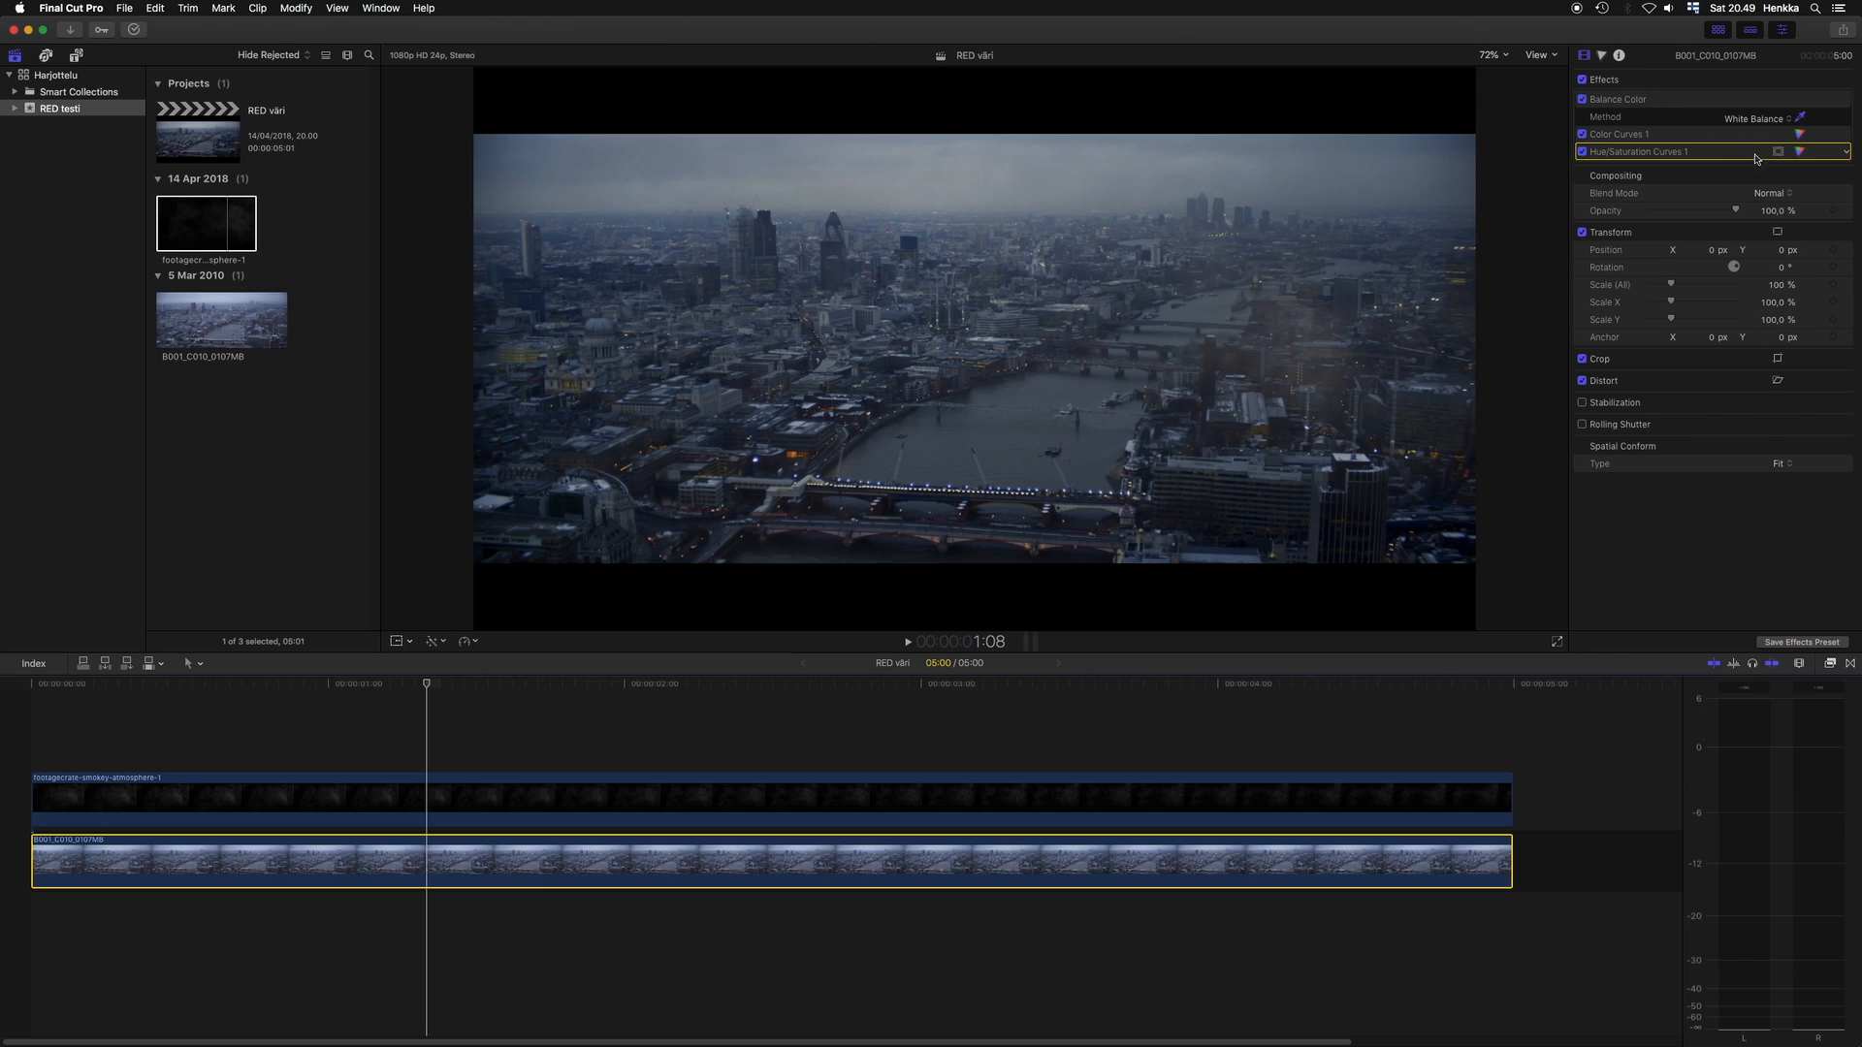
# Raise the overall level of the Sat vs Sat curve slightly in the London clip's Hue/Saturation Curves 1 correction.
pyautogui.click(1800, 152)
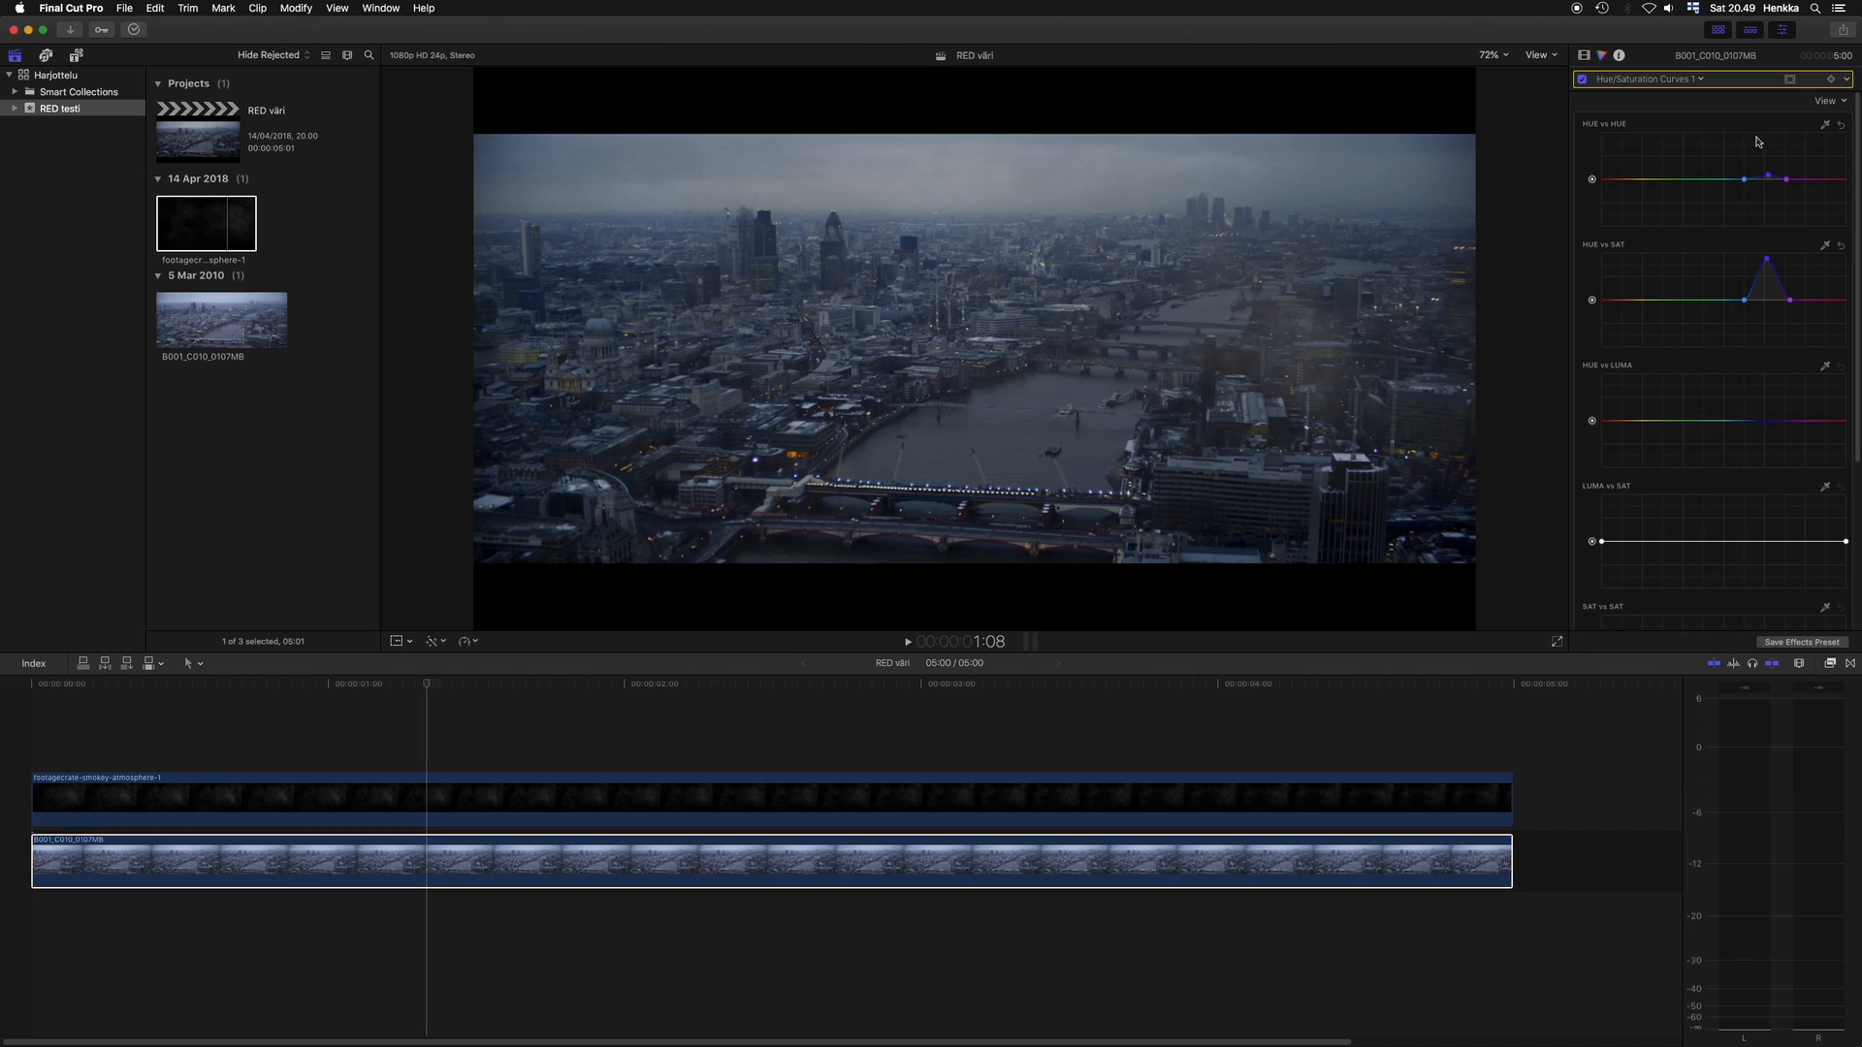
pyautogui.click(1621, 78)
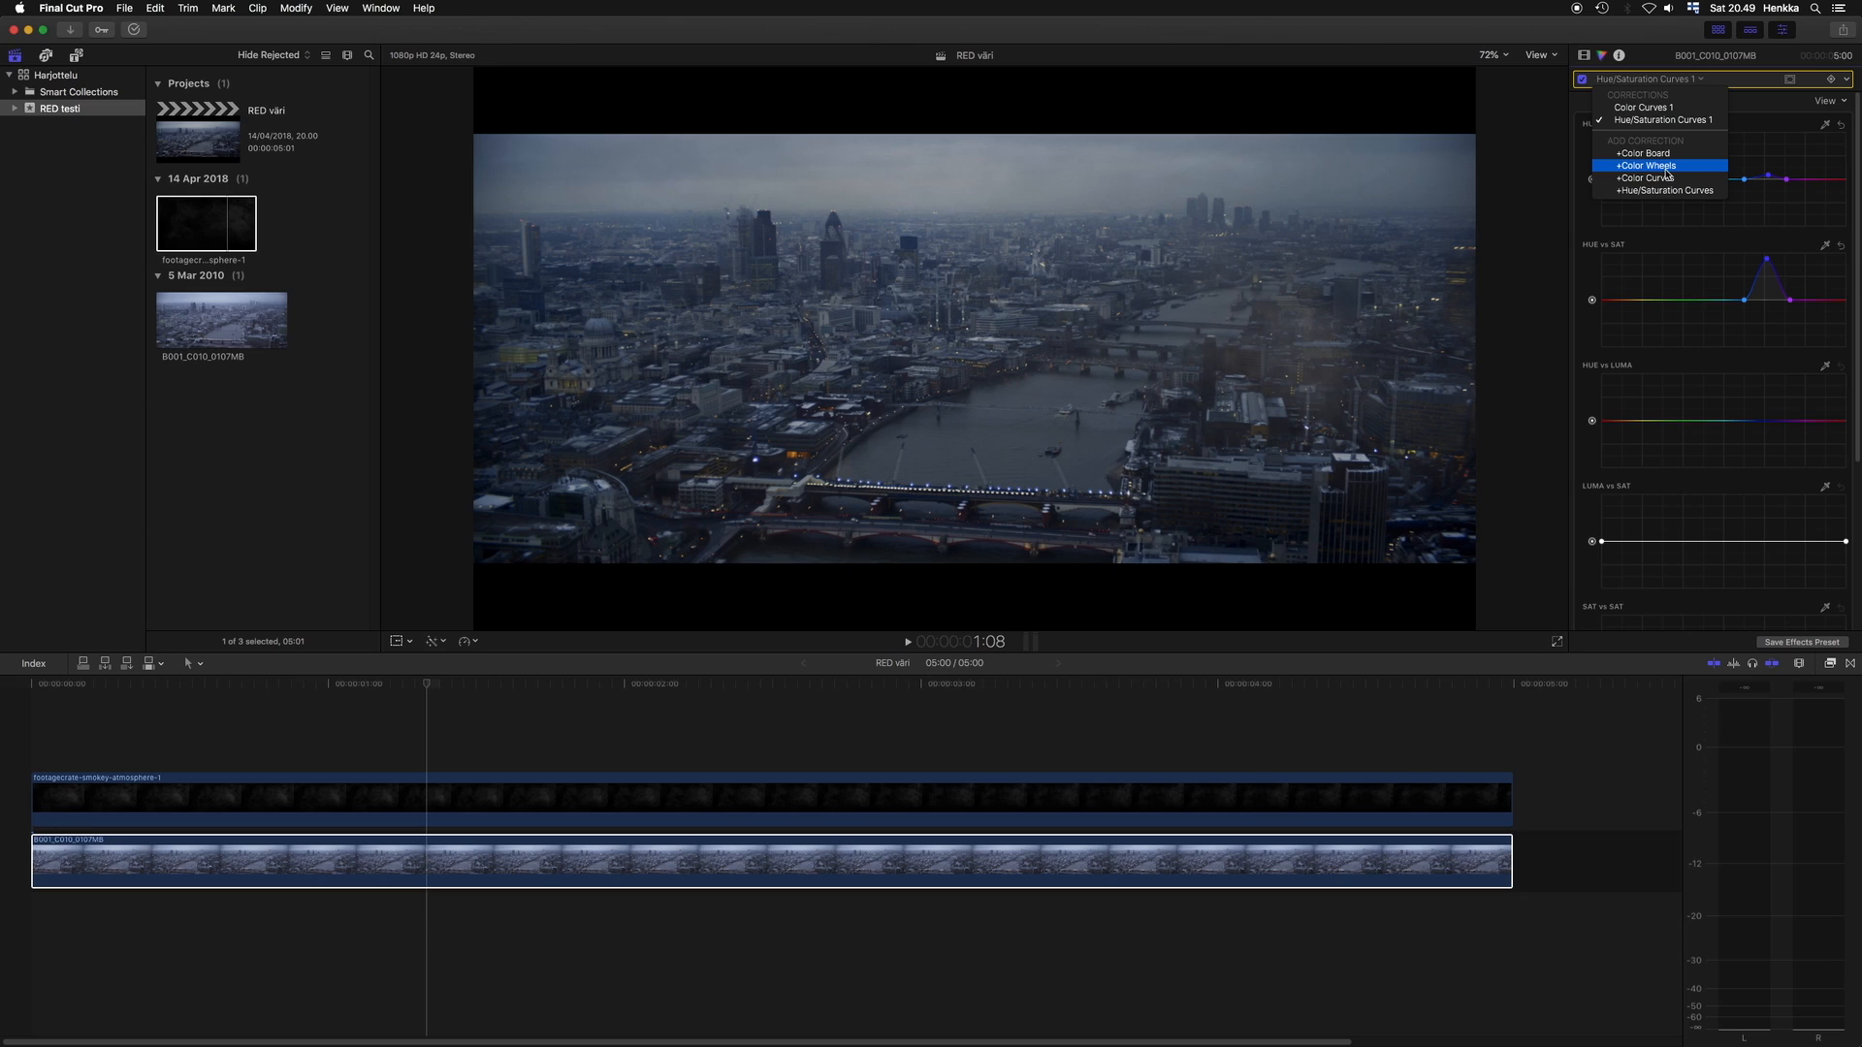
pyautogui.click(1746, 76)
pyautogui.scroll(-5, 1648, 514)
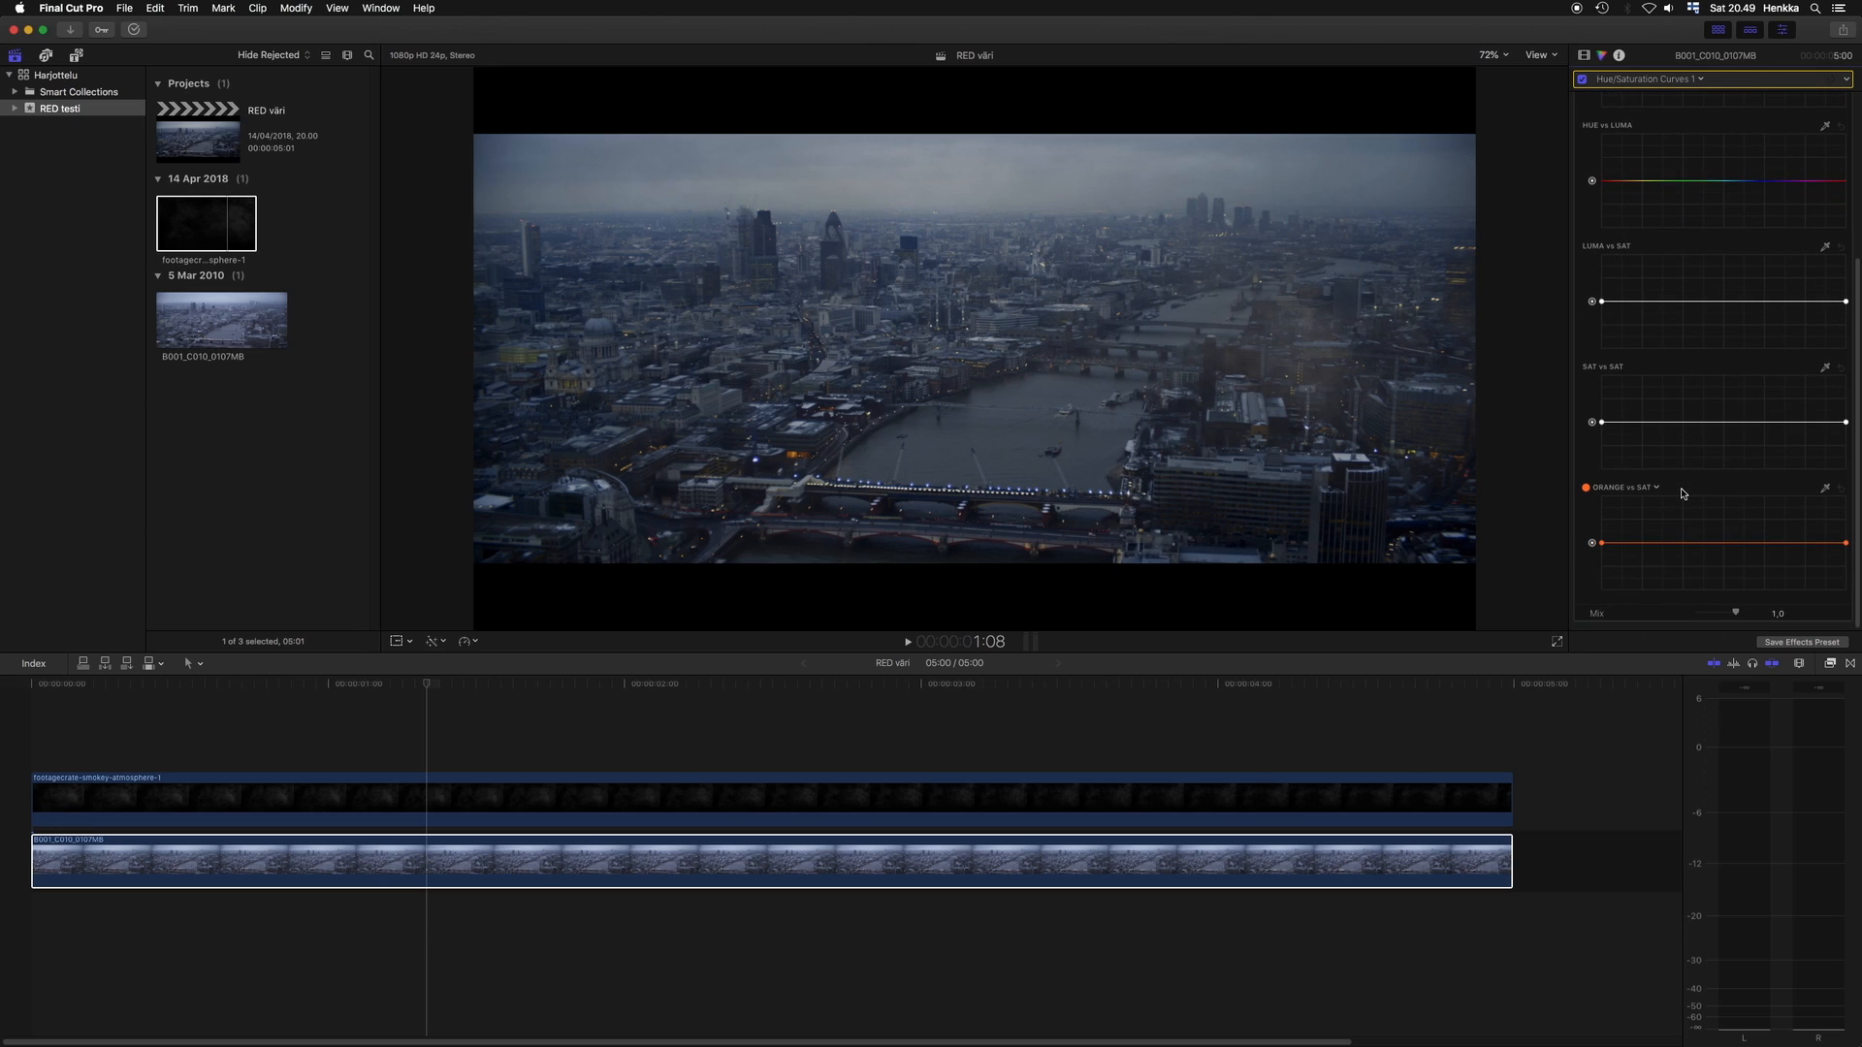
pyautogui.click(1592, 417)
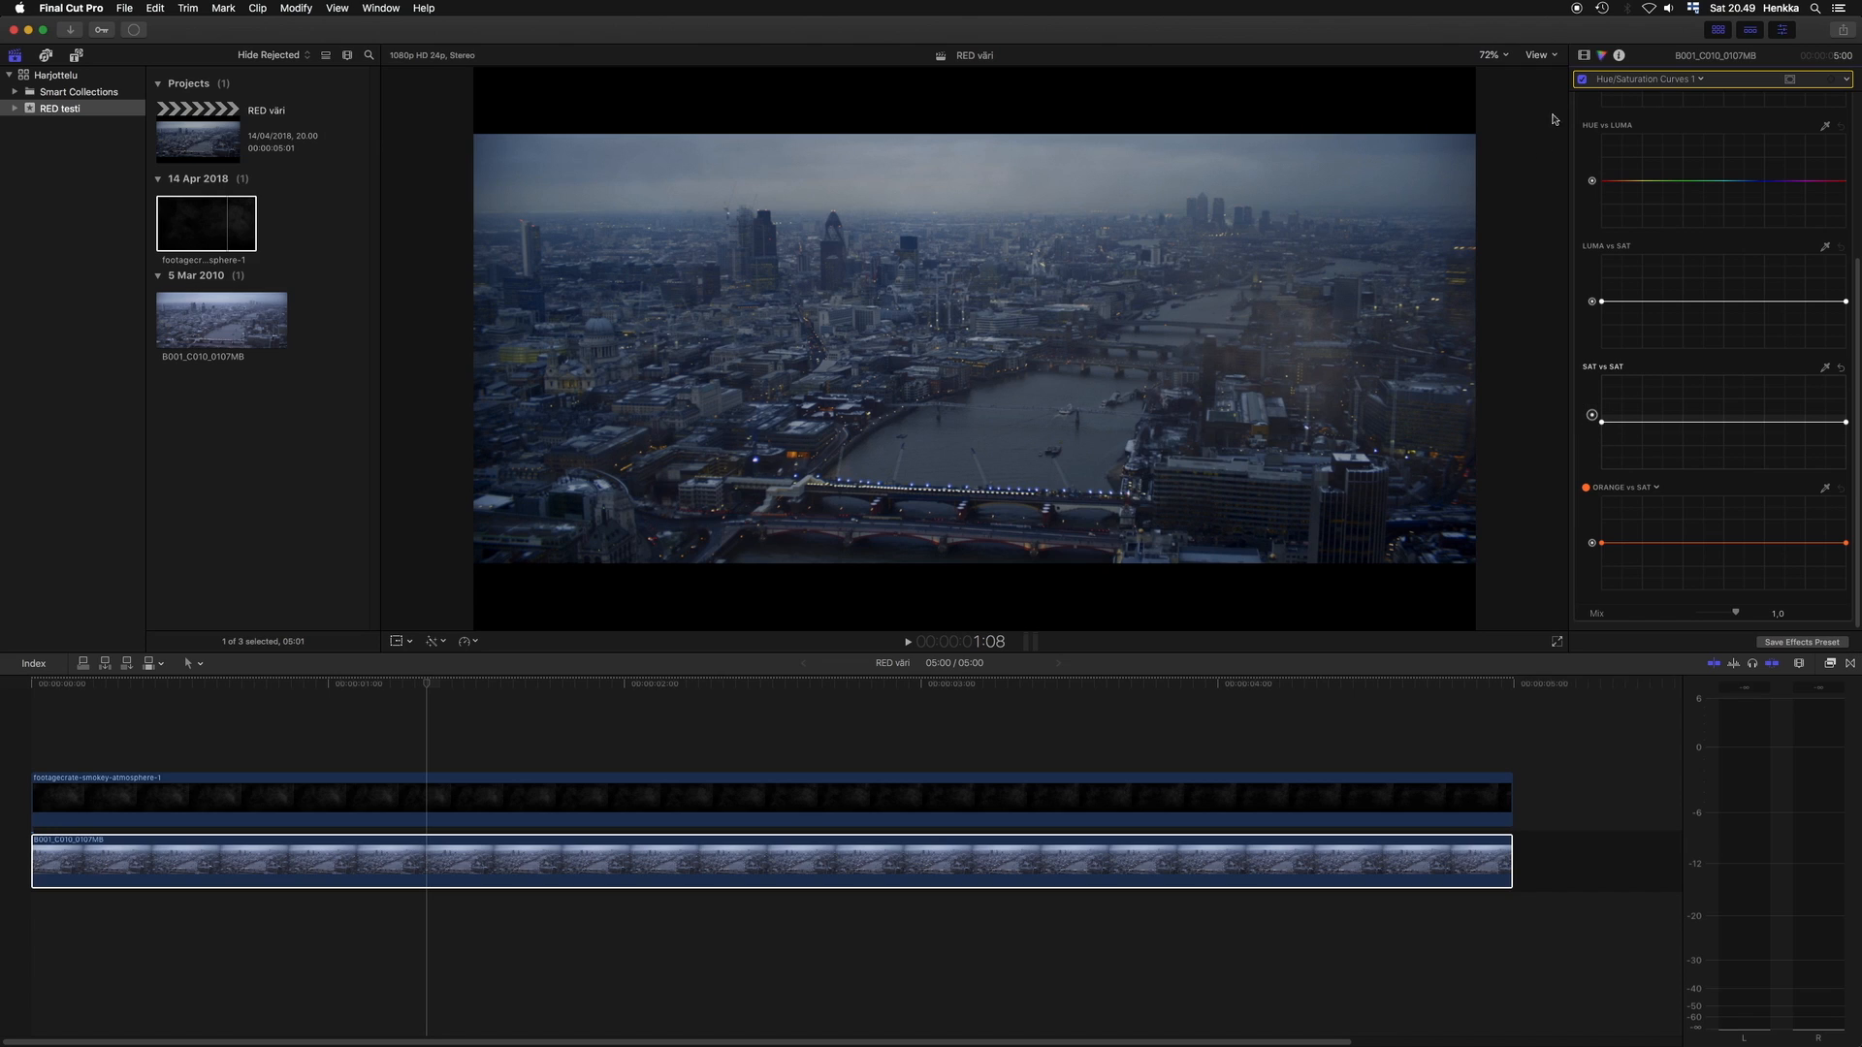
pyautogui.click(1658, 81)
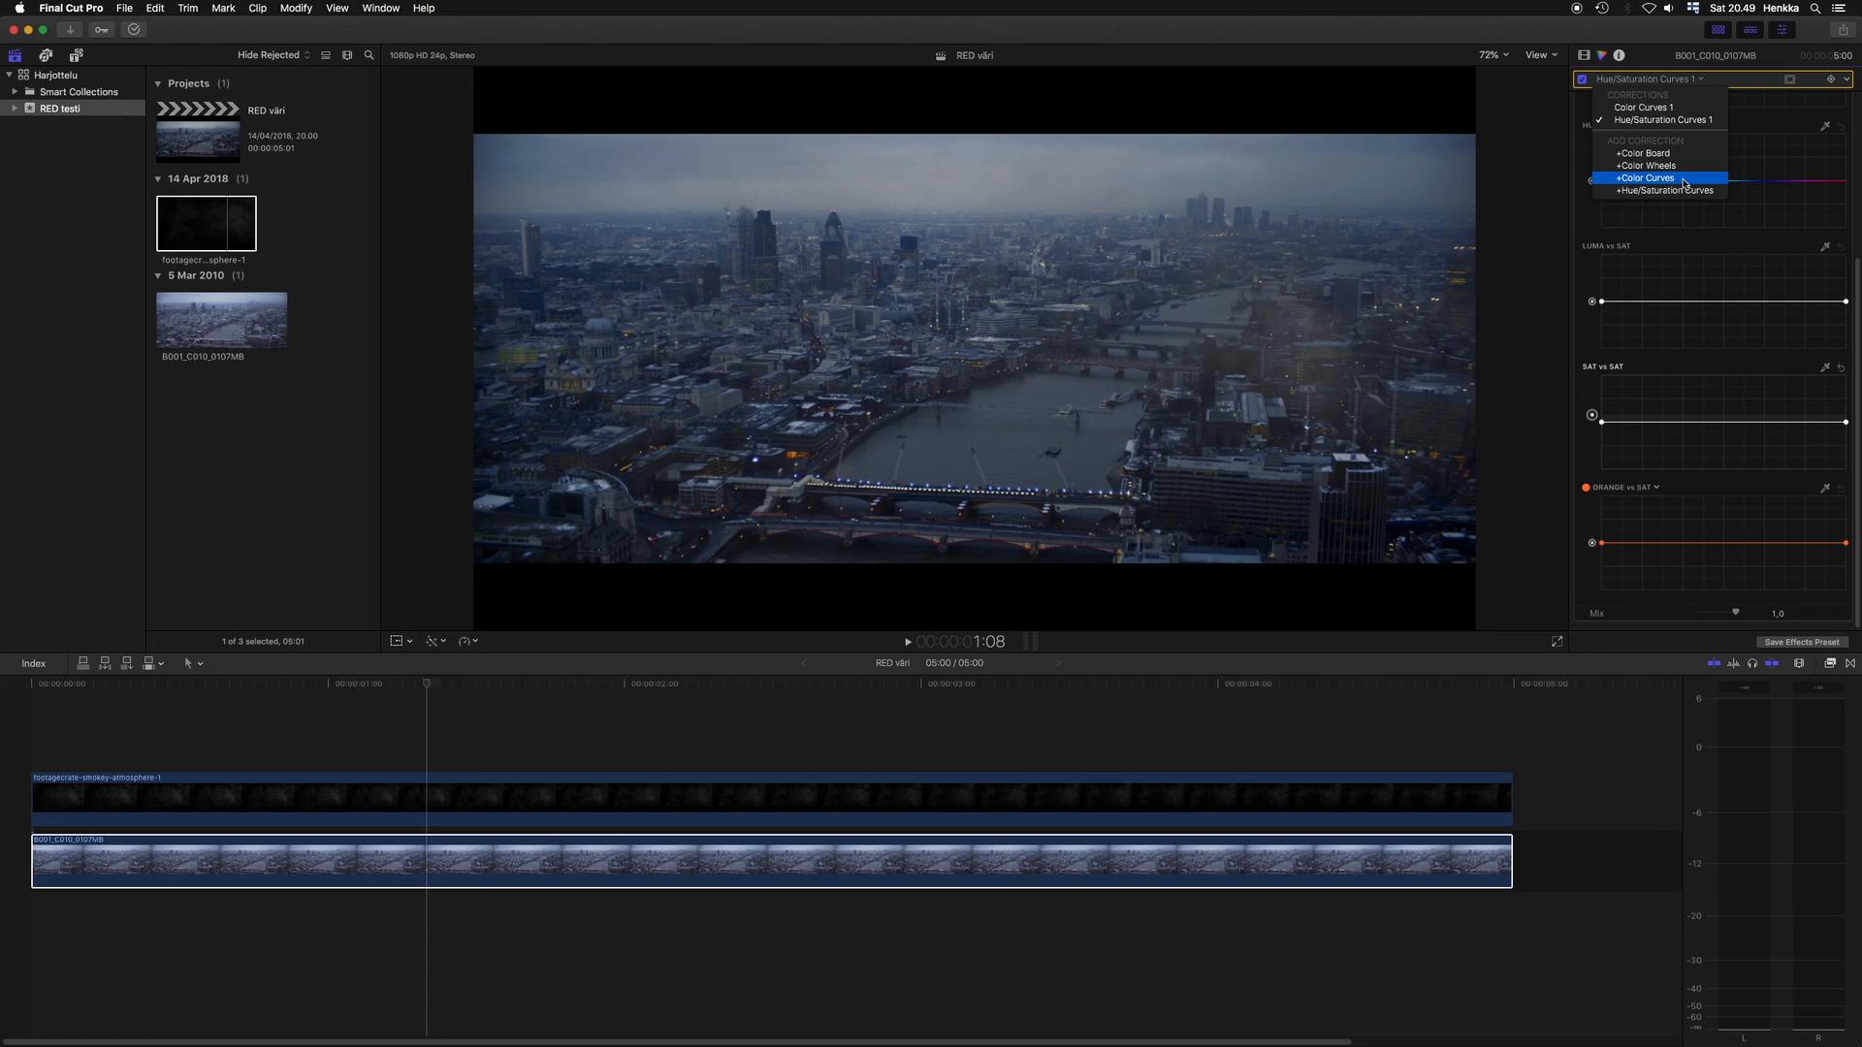
pyautogui.click(1773, 81)
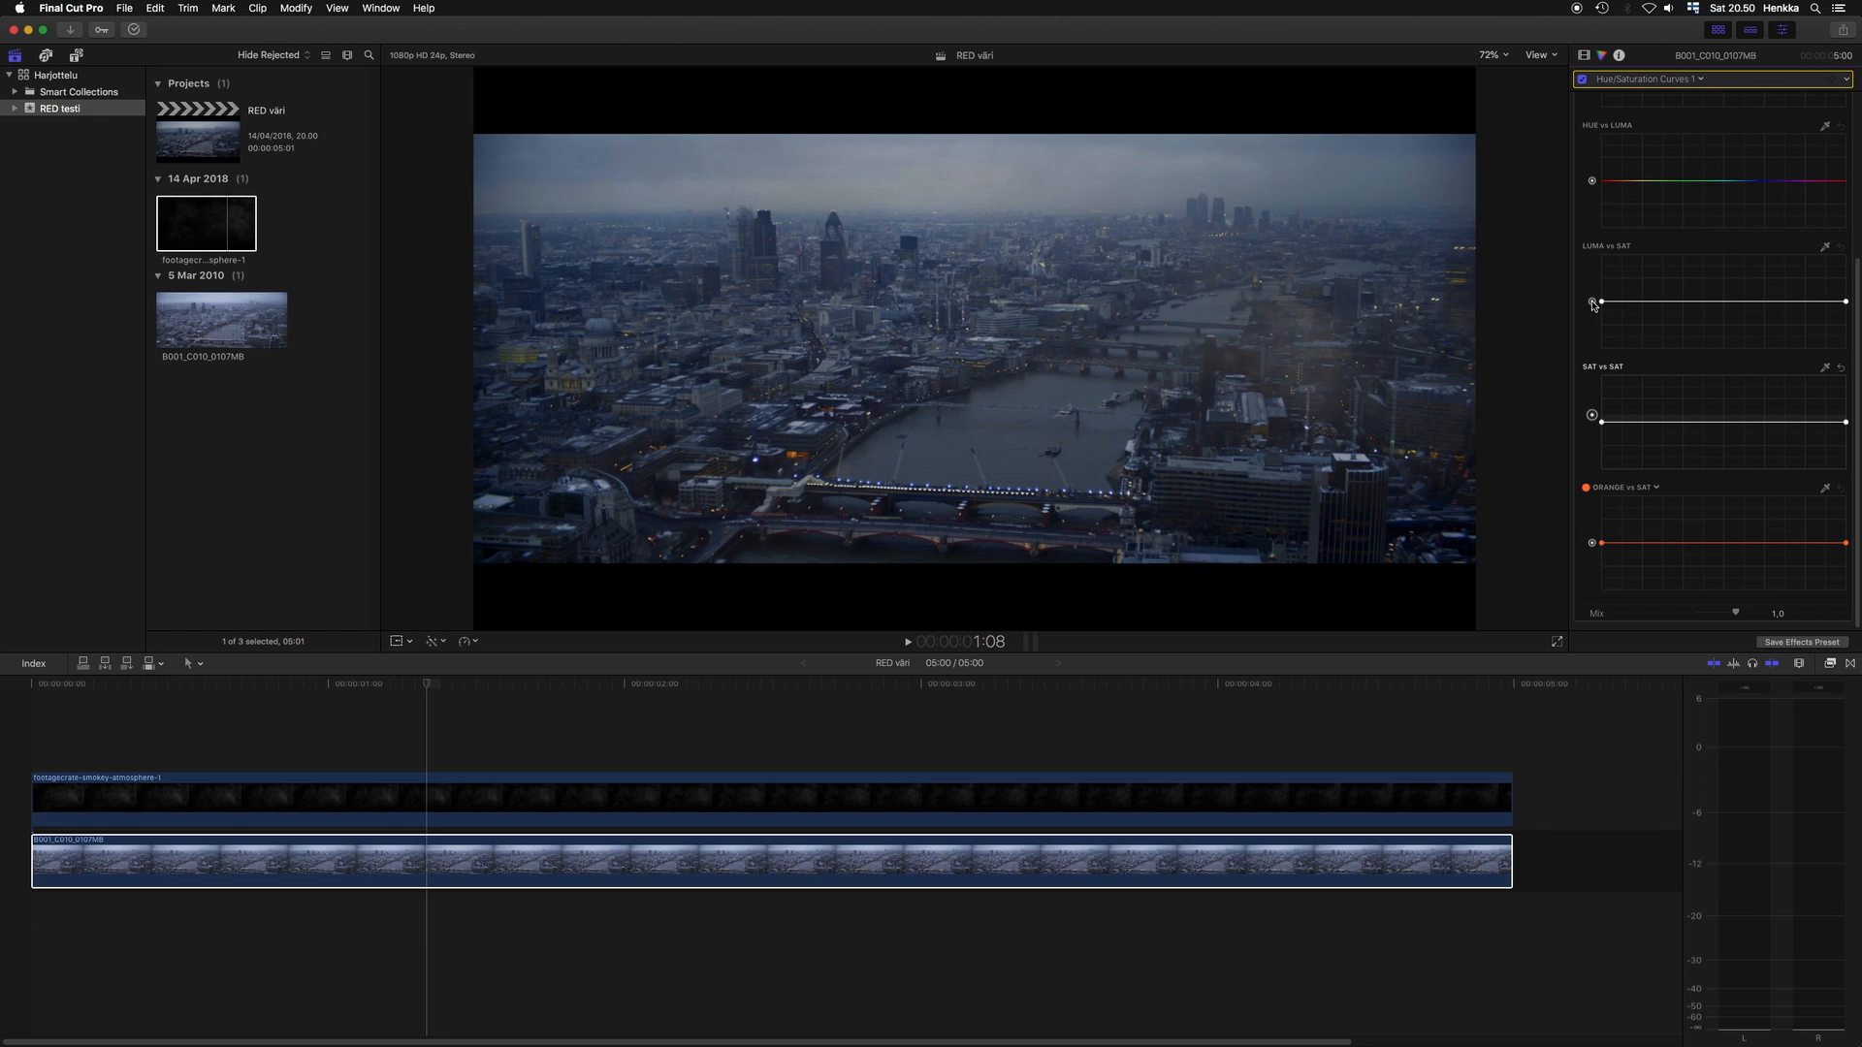
# Try small changes to the overall level and midtones of the Luma vs Sat curve, resetting the curve after each one.
pyautogui.moveTo(1591, 301)
pyautogui.mouseDown()
pyautogui.moveTo(1587, 334)
pyautogui.moveTo(1578, 259)
pyautogui.moveTo(1571, 294)
pyautogui.moveTo(1591, 285)
pyautogui.moveTo(1590, 239)
pyautogui.moveTo(1592, 300)
pyautogui.mouseUp()
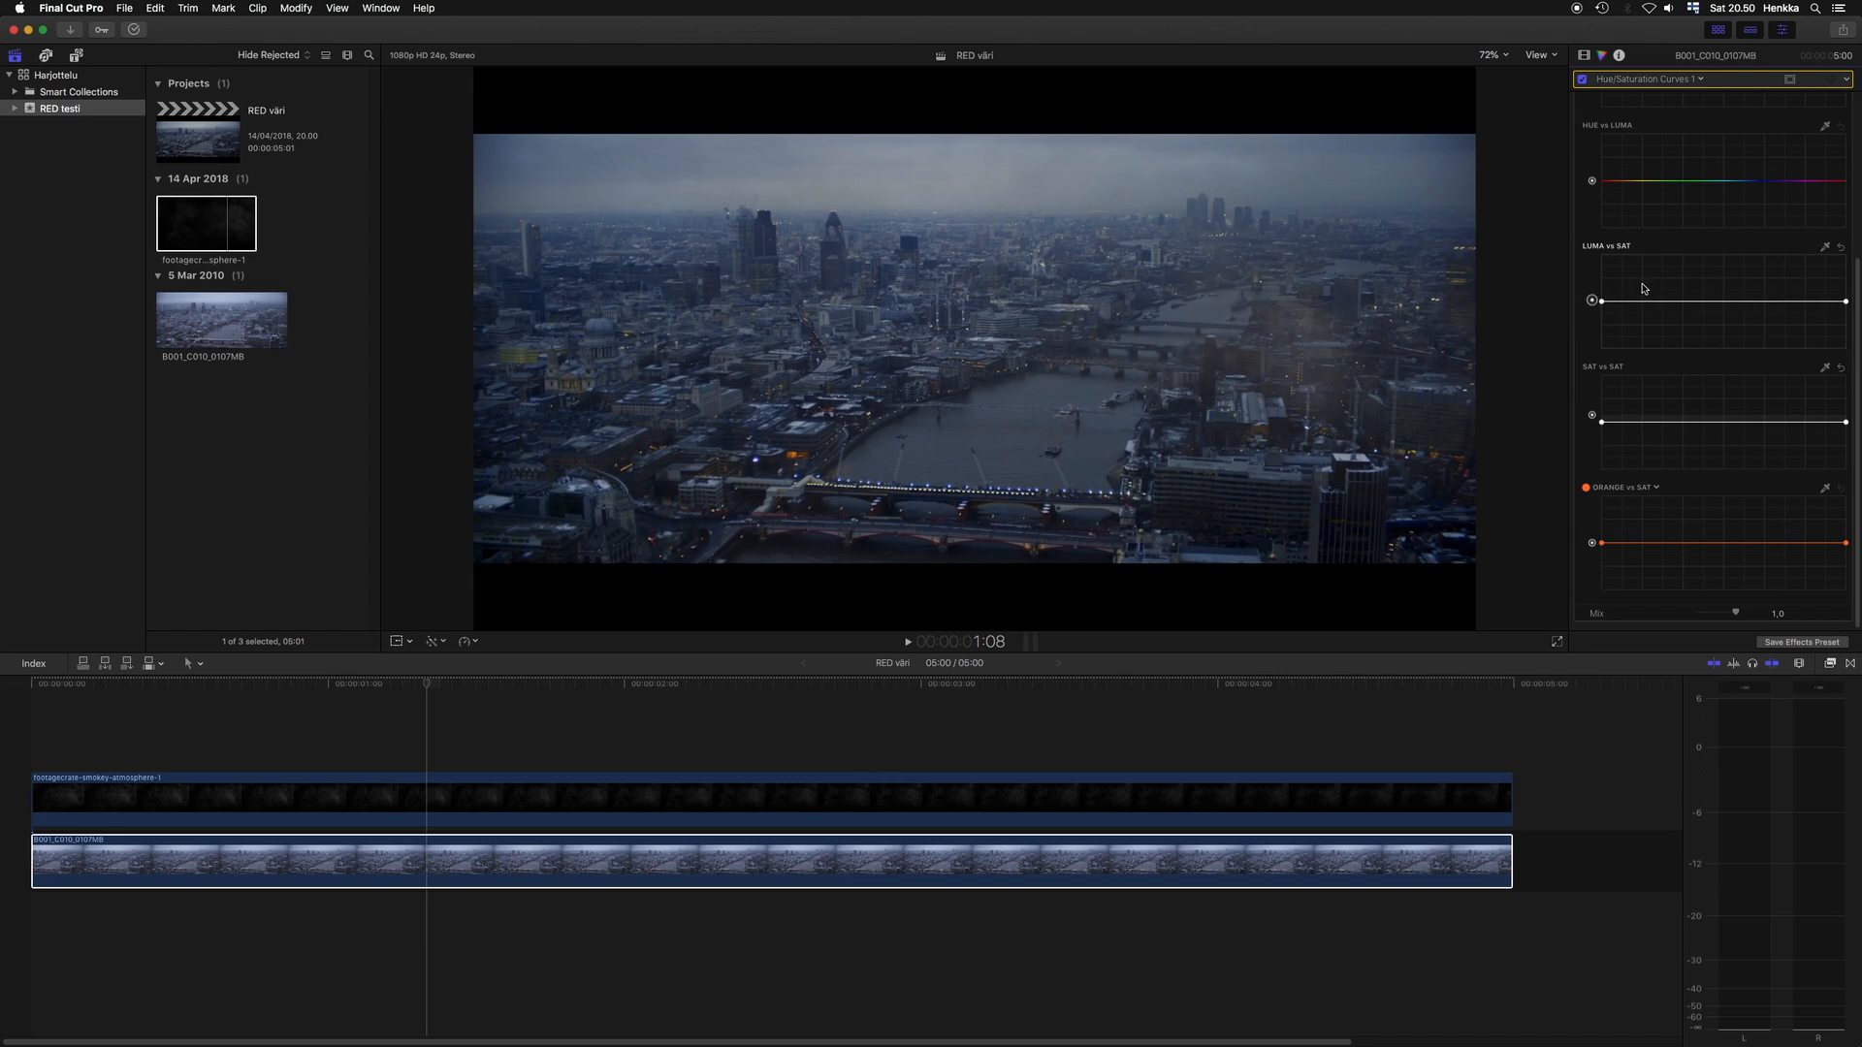
pyautogui.click(1840, 247)
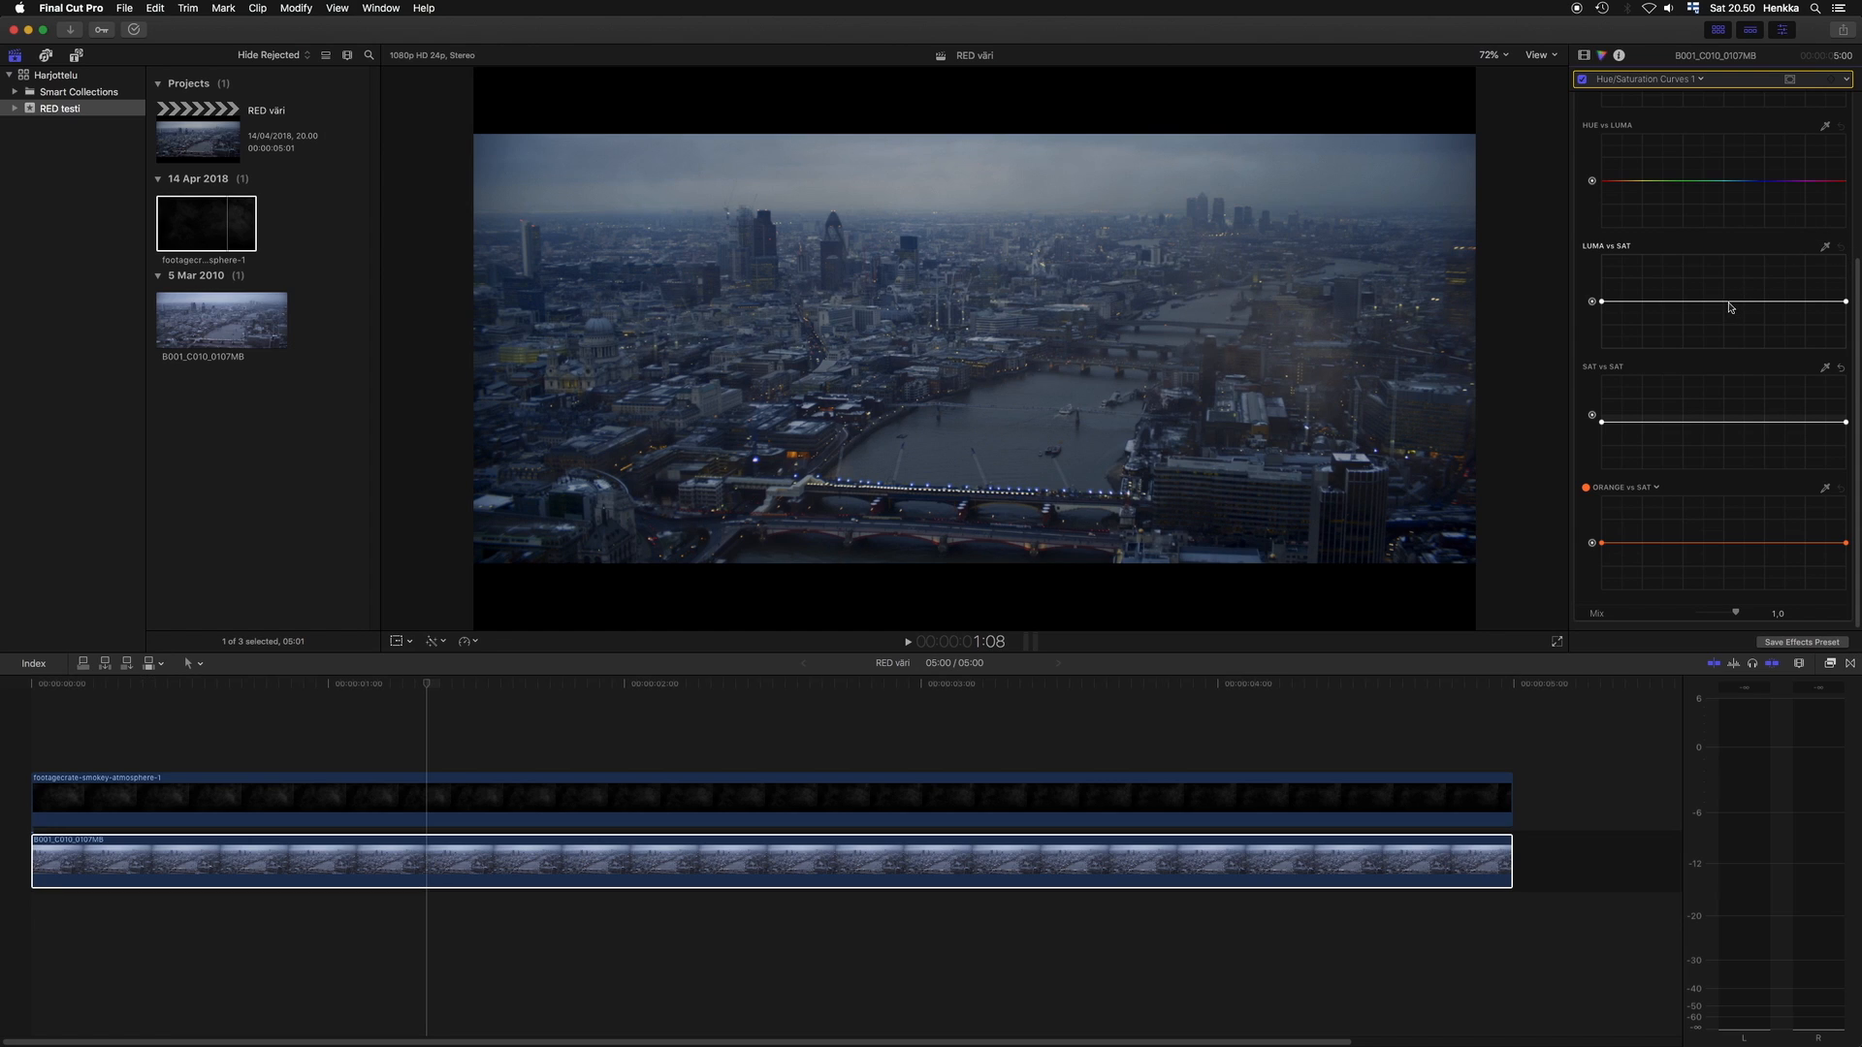
pyautogui.moveTo(1725, 302)
pyautogui.mouseDown()
pyautogui.moveTo(1722, 324)
pyautogui.moveTo(1738, 242)
pyautogui.moveTo(1749, 324)
pyautogui.moveTo(1720, 262)
pyautogui.moveTo(1727, 366)
pyautogui.moveTo(1733, 281)
pyautogui.moveTo(1730, 332)
pyautogui.moveTo(1728, 302)
pyautogui.mouseUp()
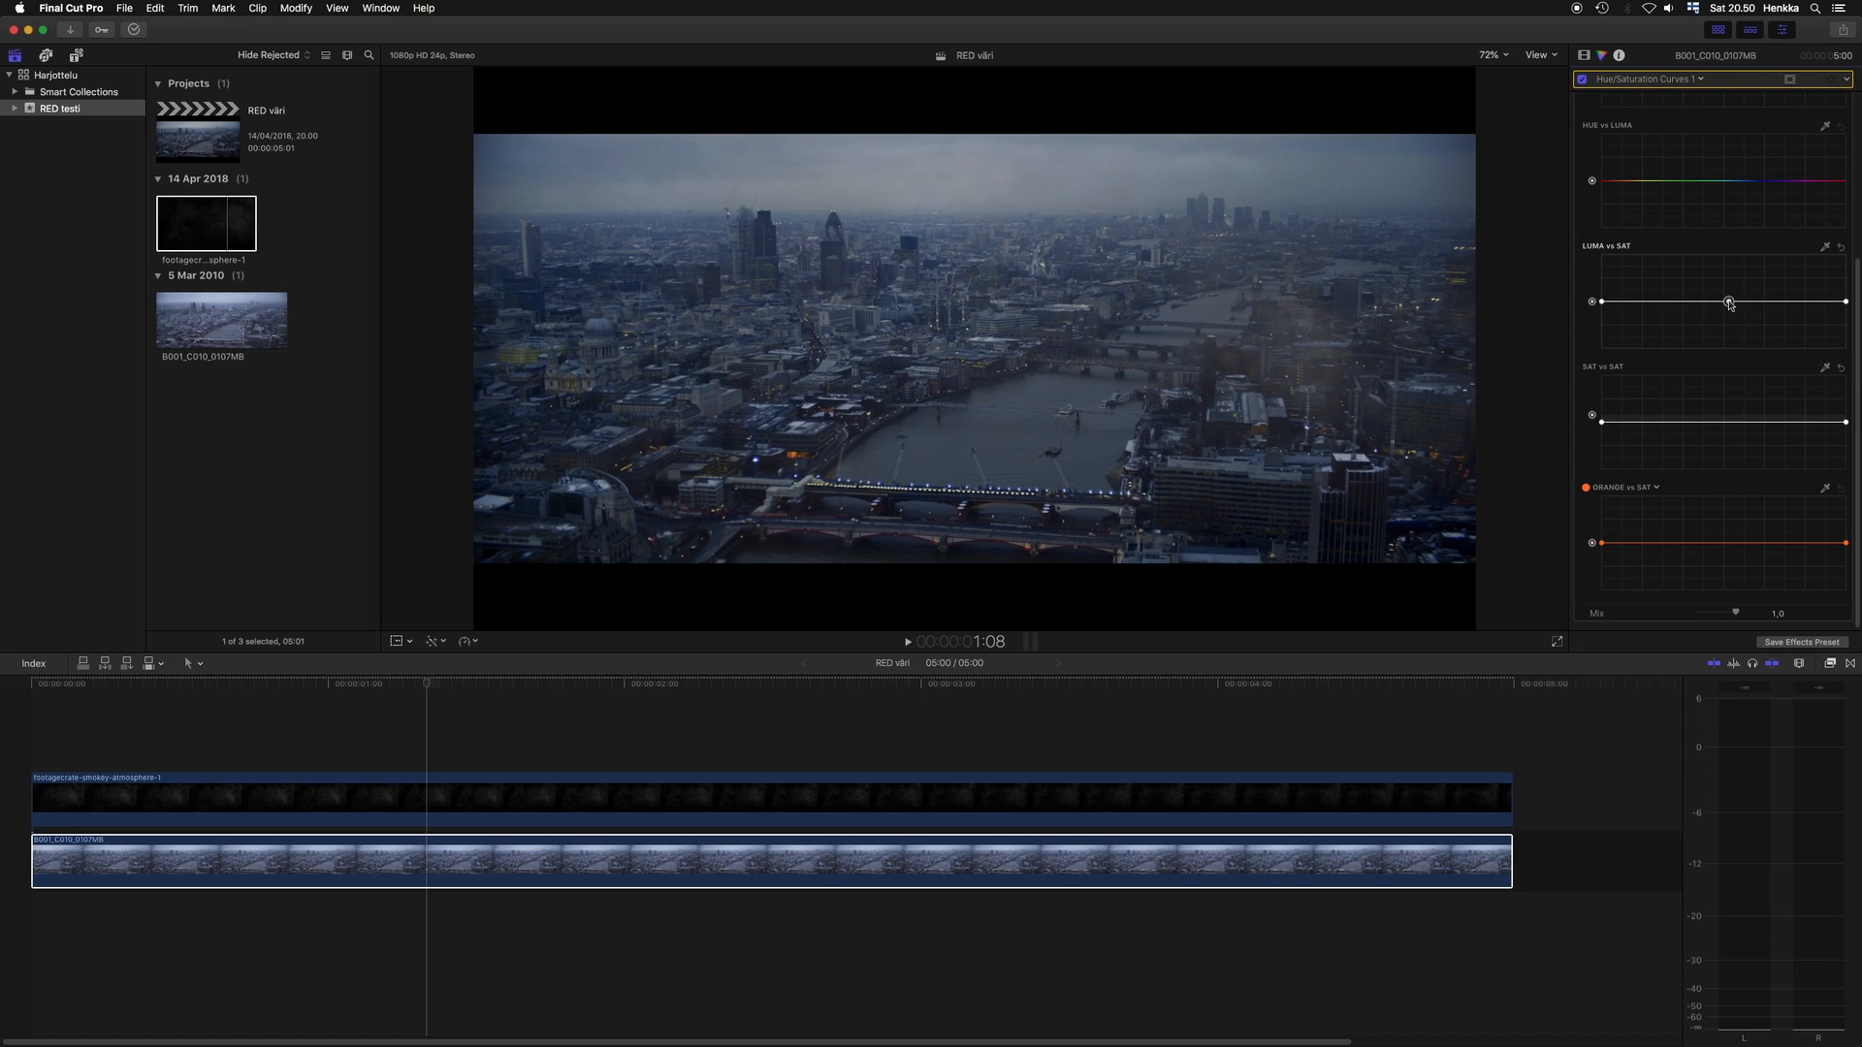
pyautogui.click(1840, 249)
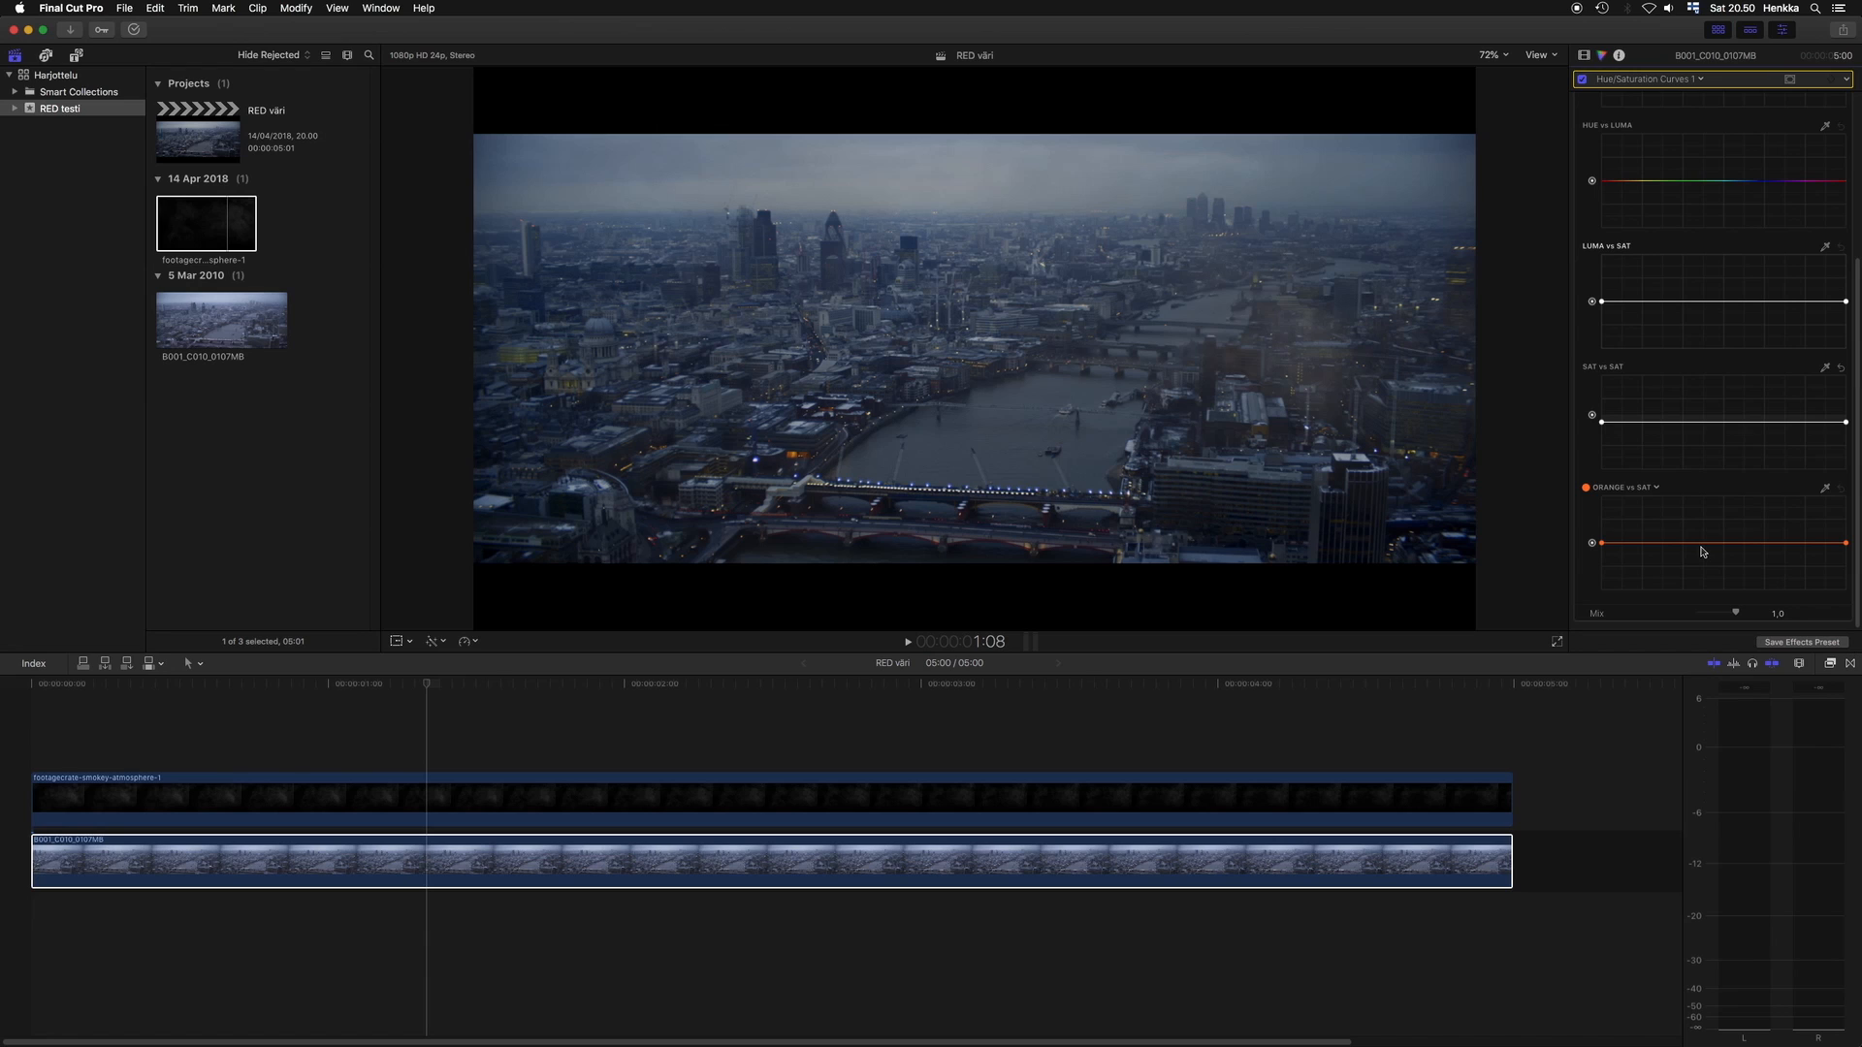
# Try raising and lowering a point on the Orange vs Sat curve while checking the image at 100%, and reset the curve.
pyautogui.moveTo(1729, 542); pyautogui.dragTo(1671, 459)
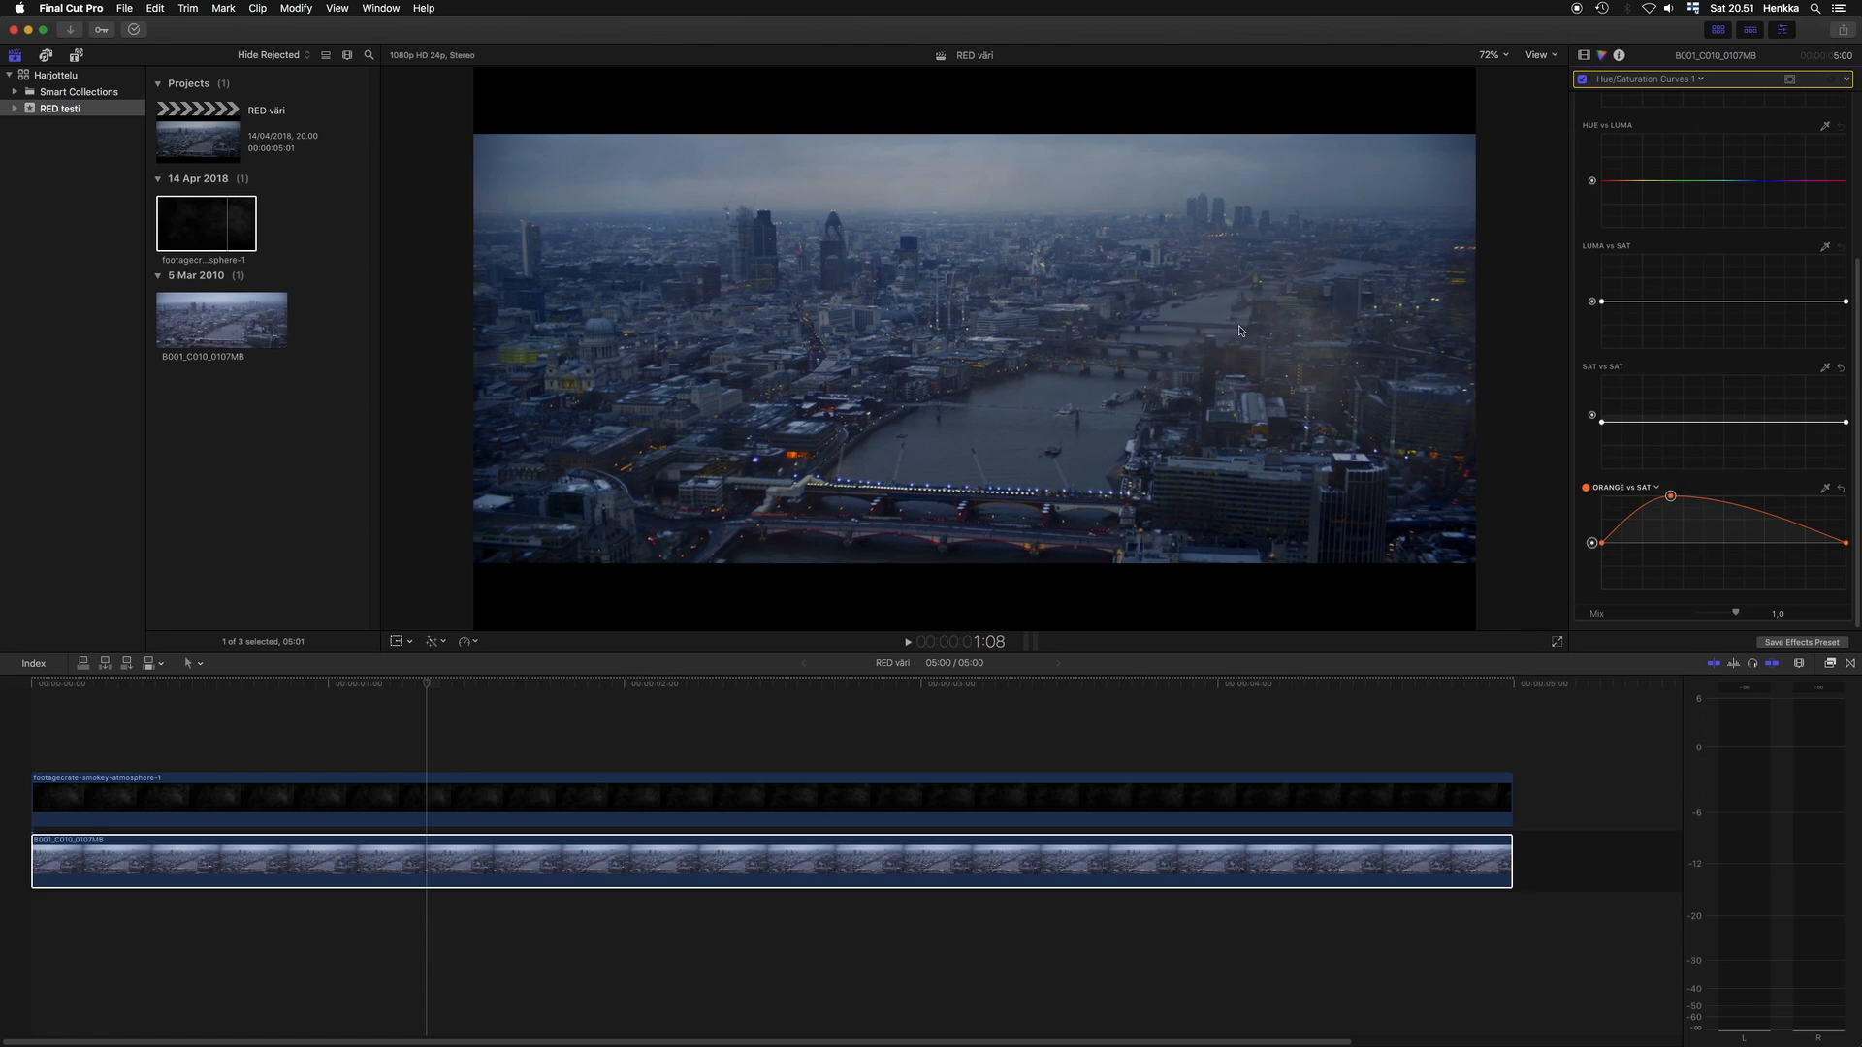
pyautogui.click(1493, 55)
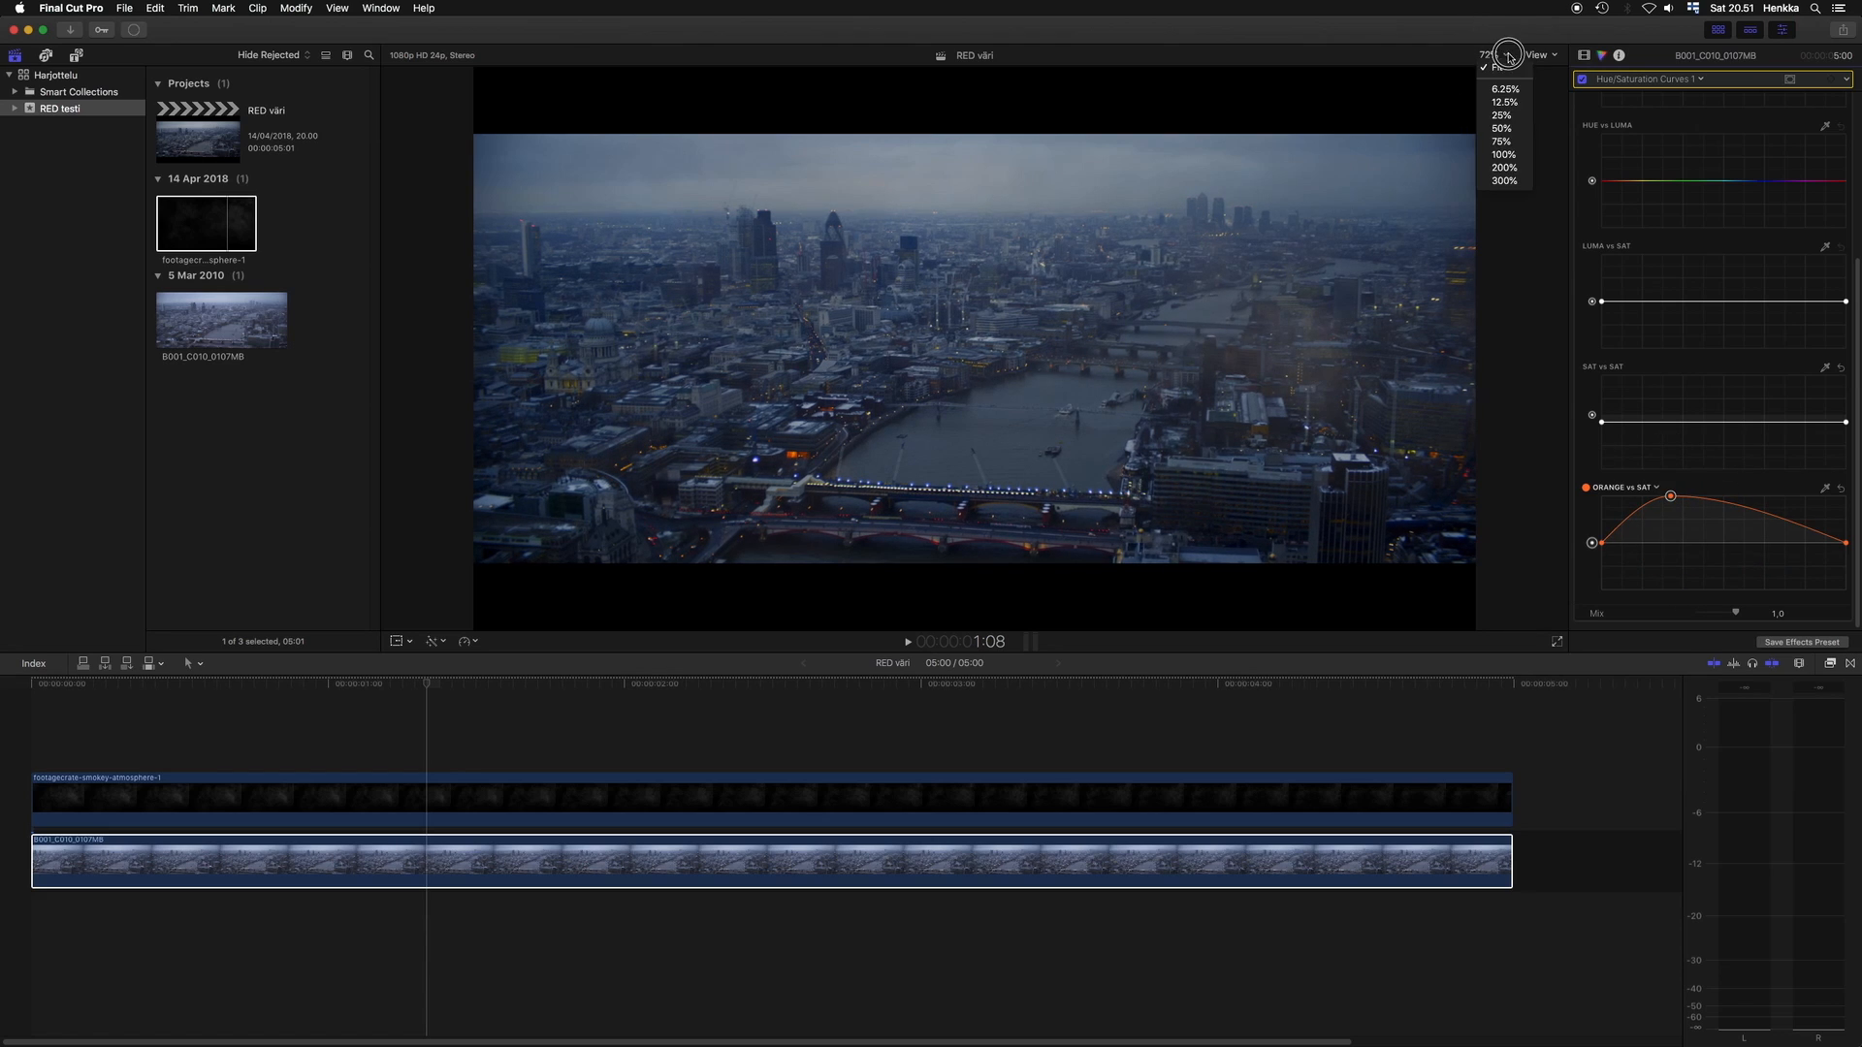
pyautogui.click(1503, 157)
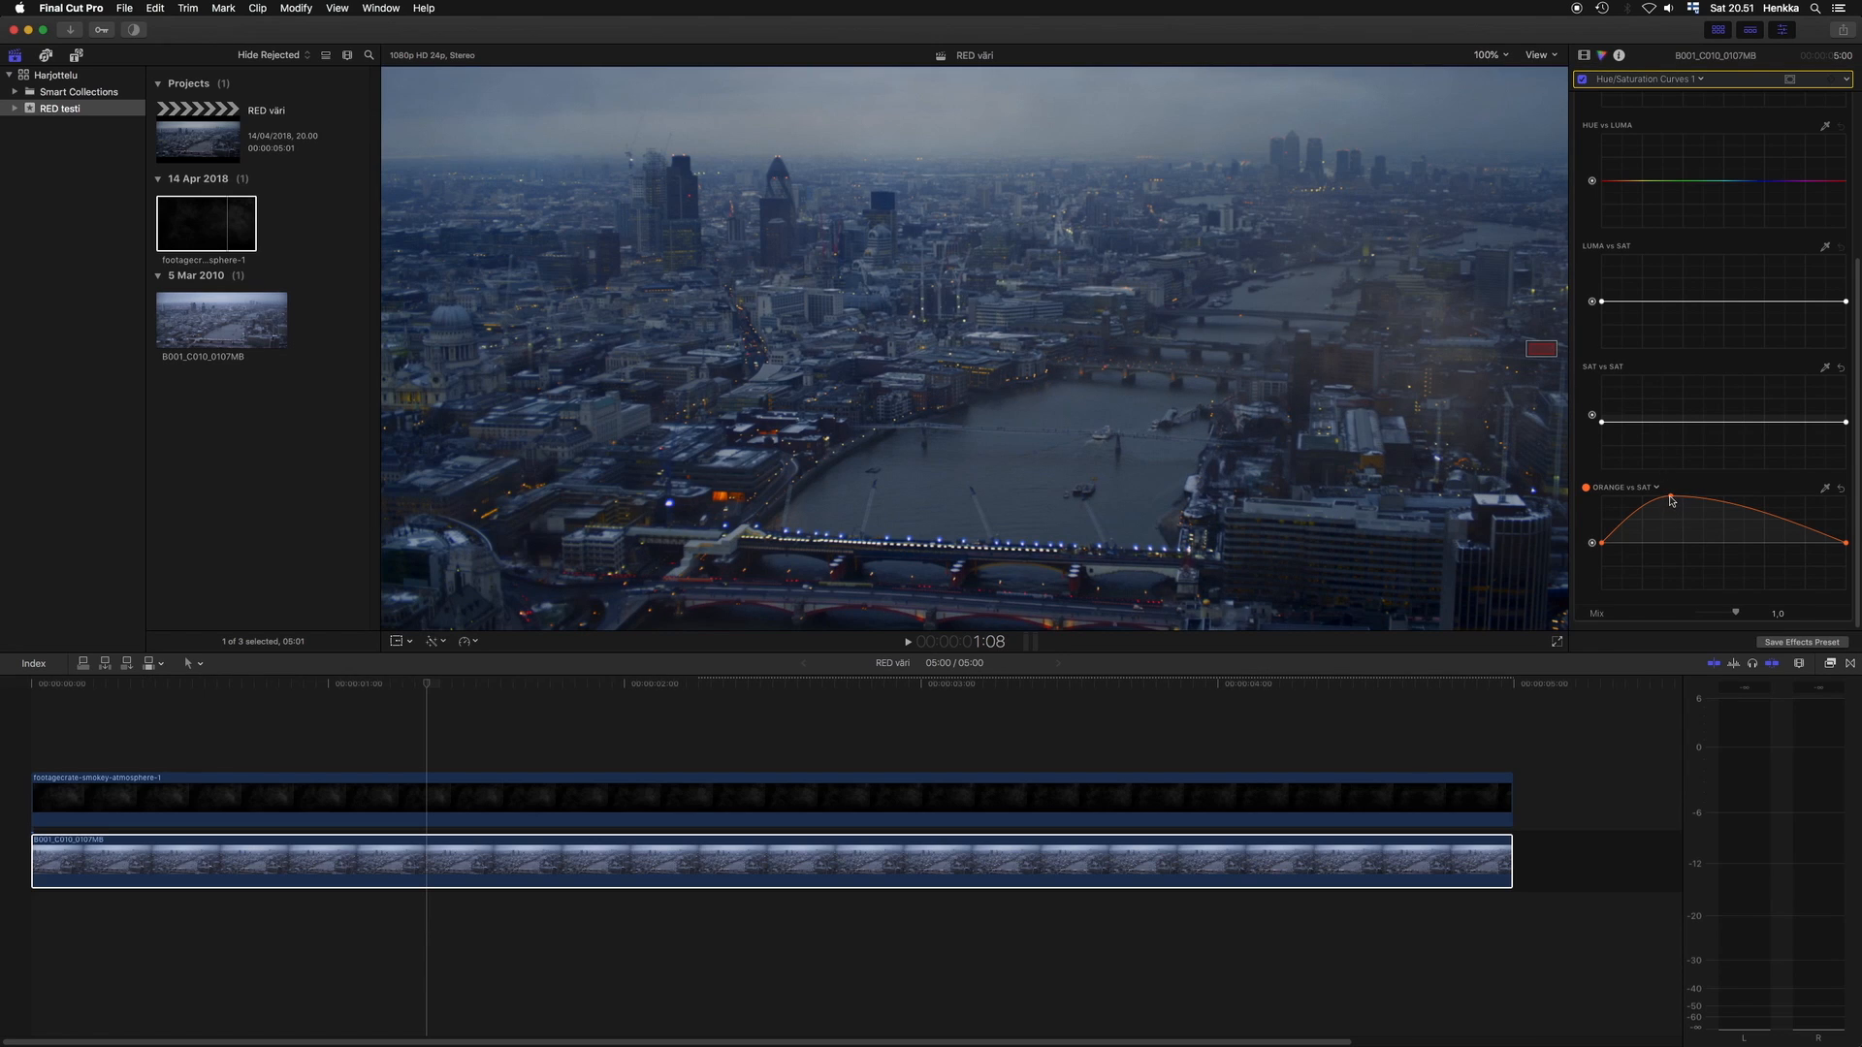
pyautogui.moveTo(1670, 500); pyautogui.dragTo(1709, 544)
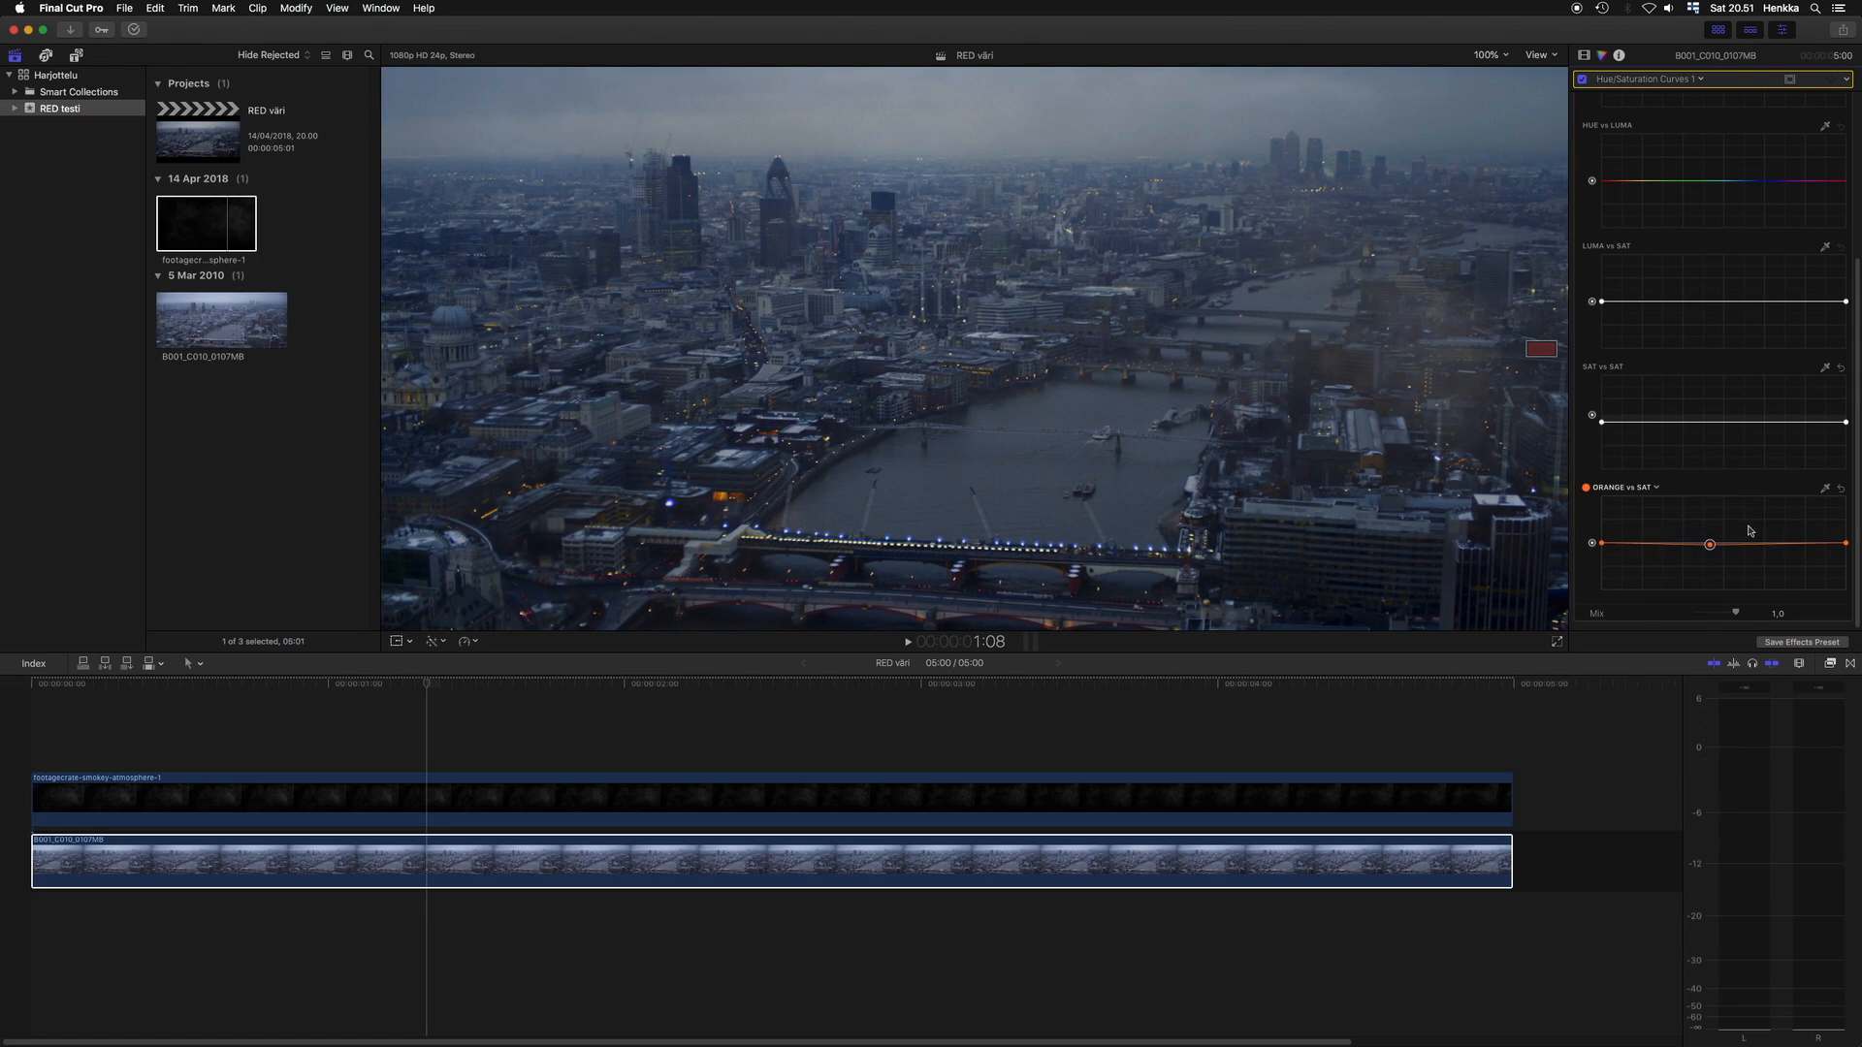
pyautogui.click(1840, 491)
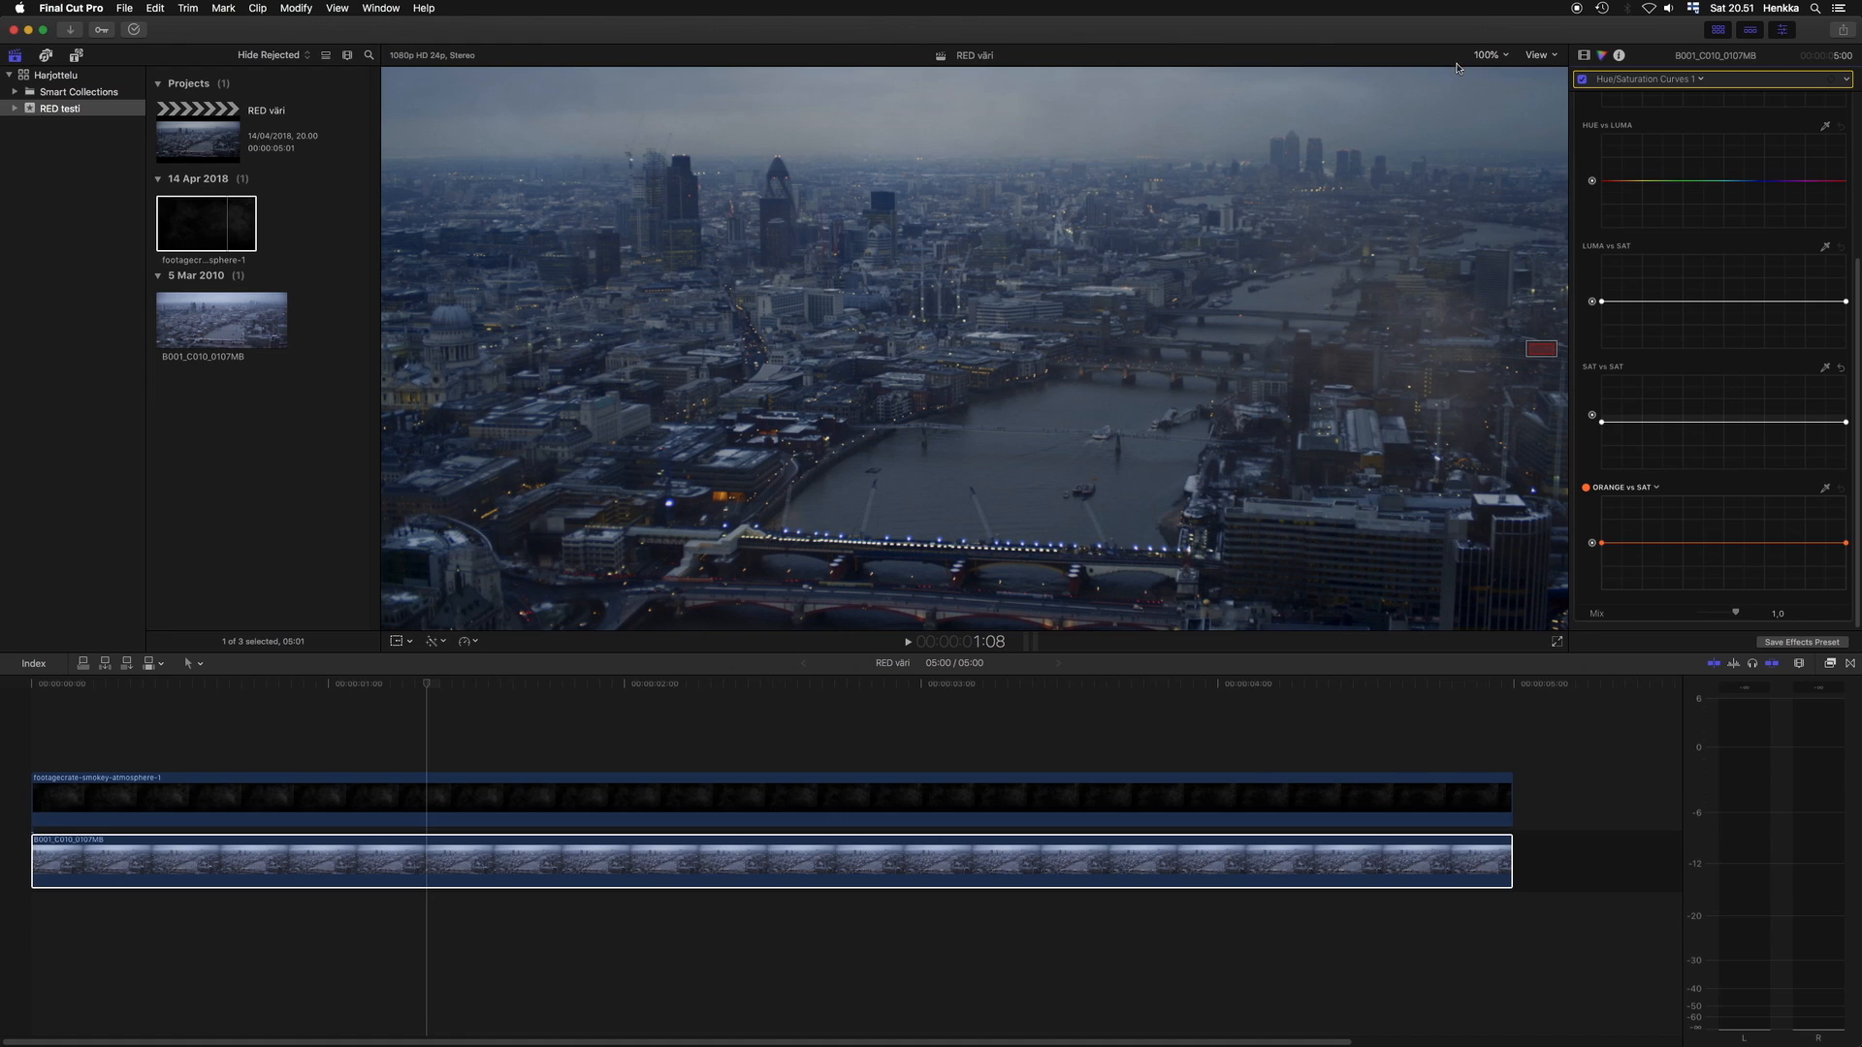
pyautogui.hotkey('shift', 'z')
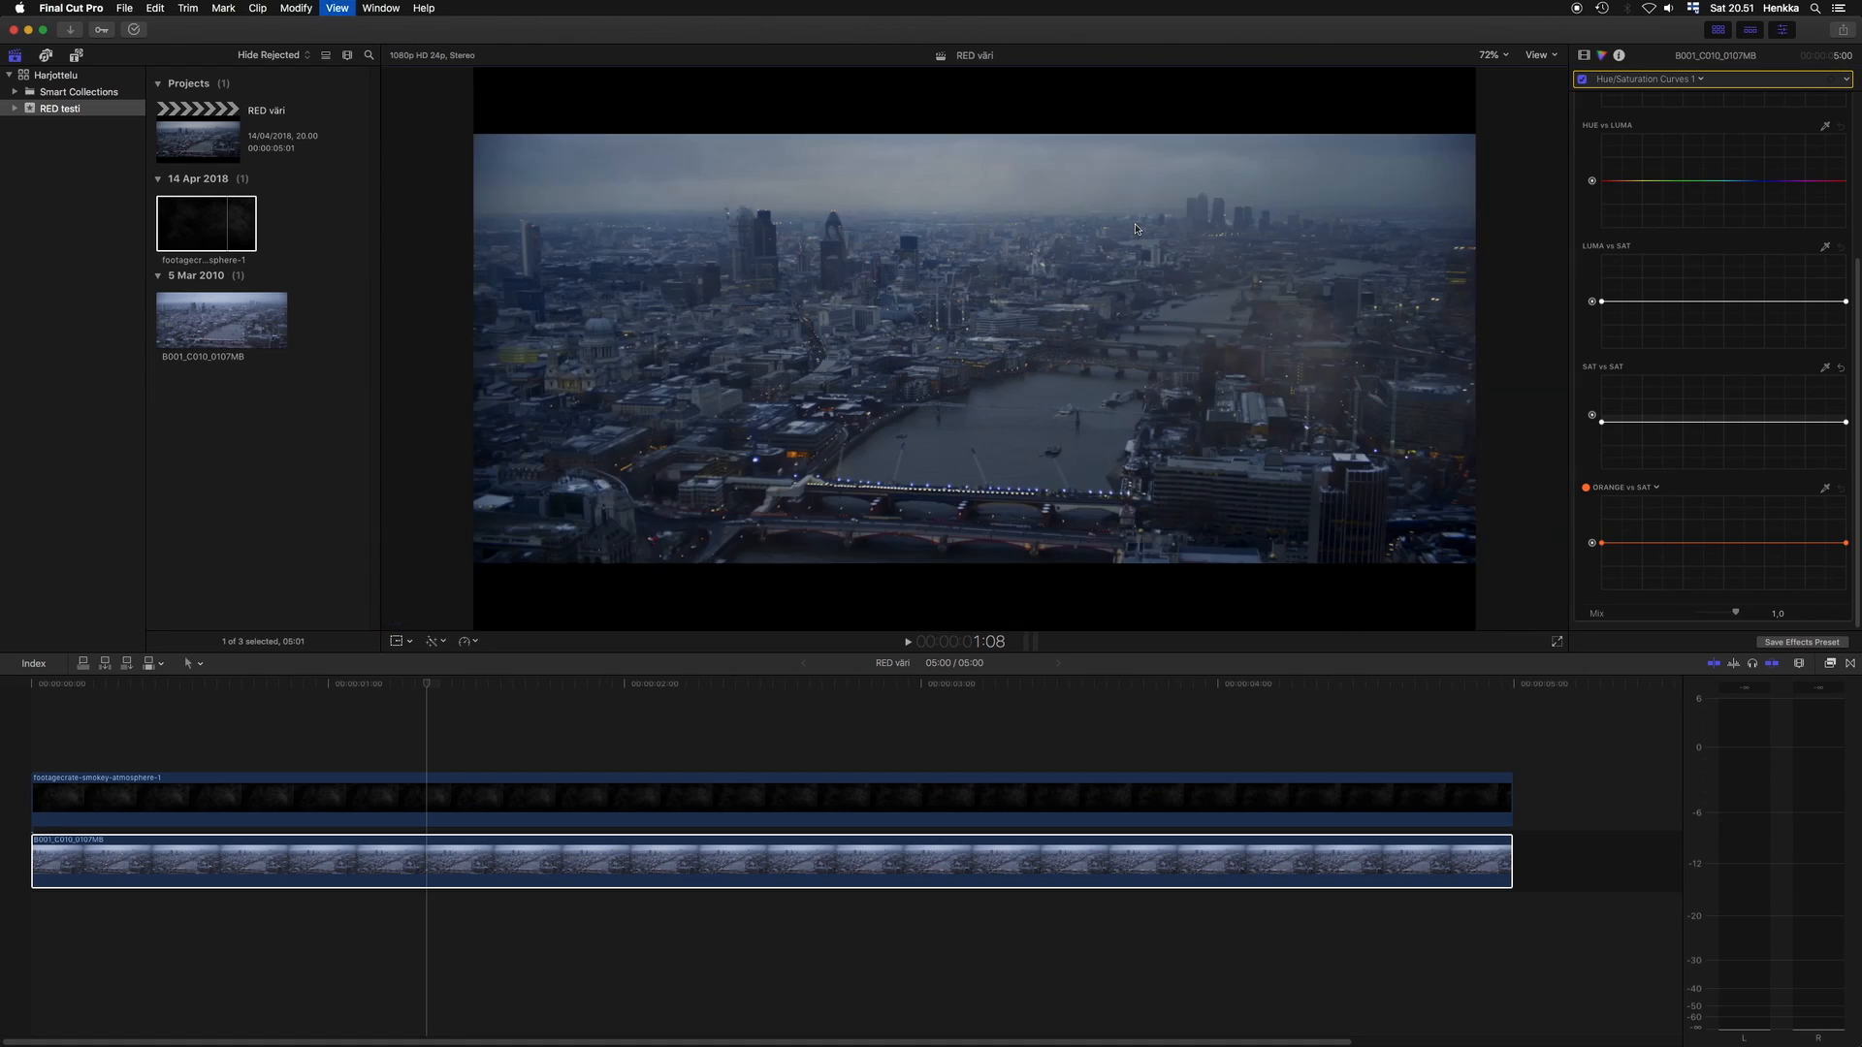
# Add a second Color Curves correction and darken the London clip by bending its Luma curve down with midtone, shadow and highlight points.
pyautogui.click(1644, 81)
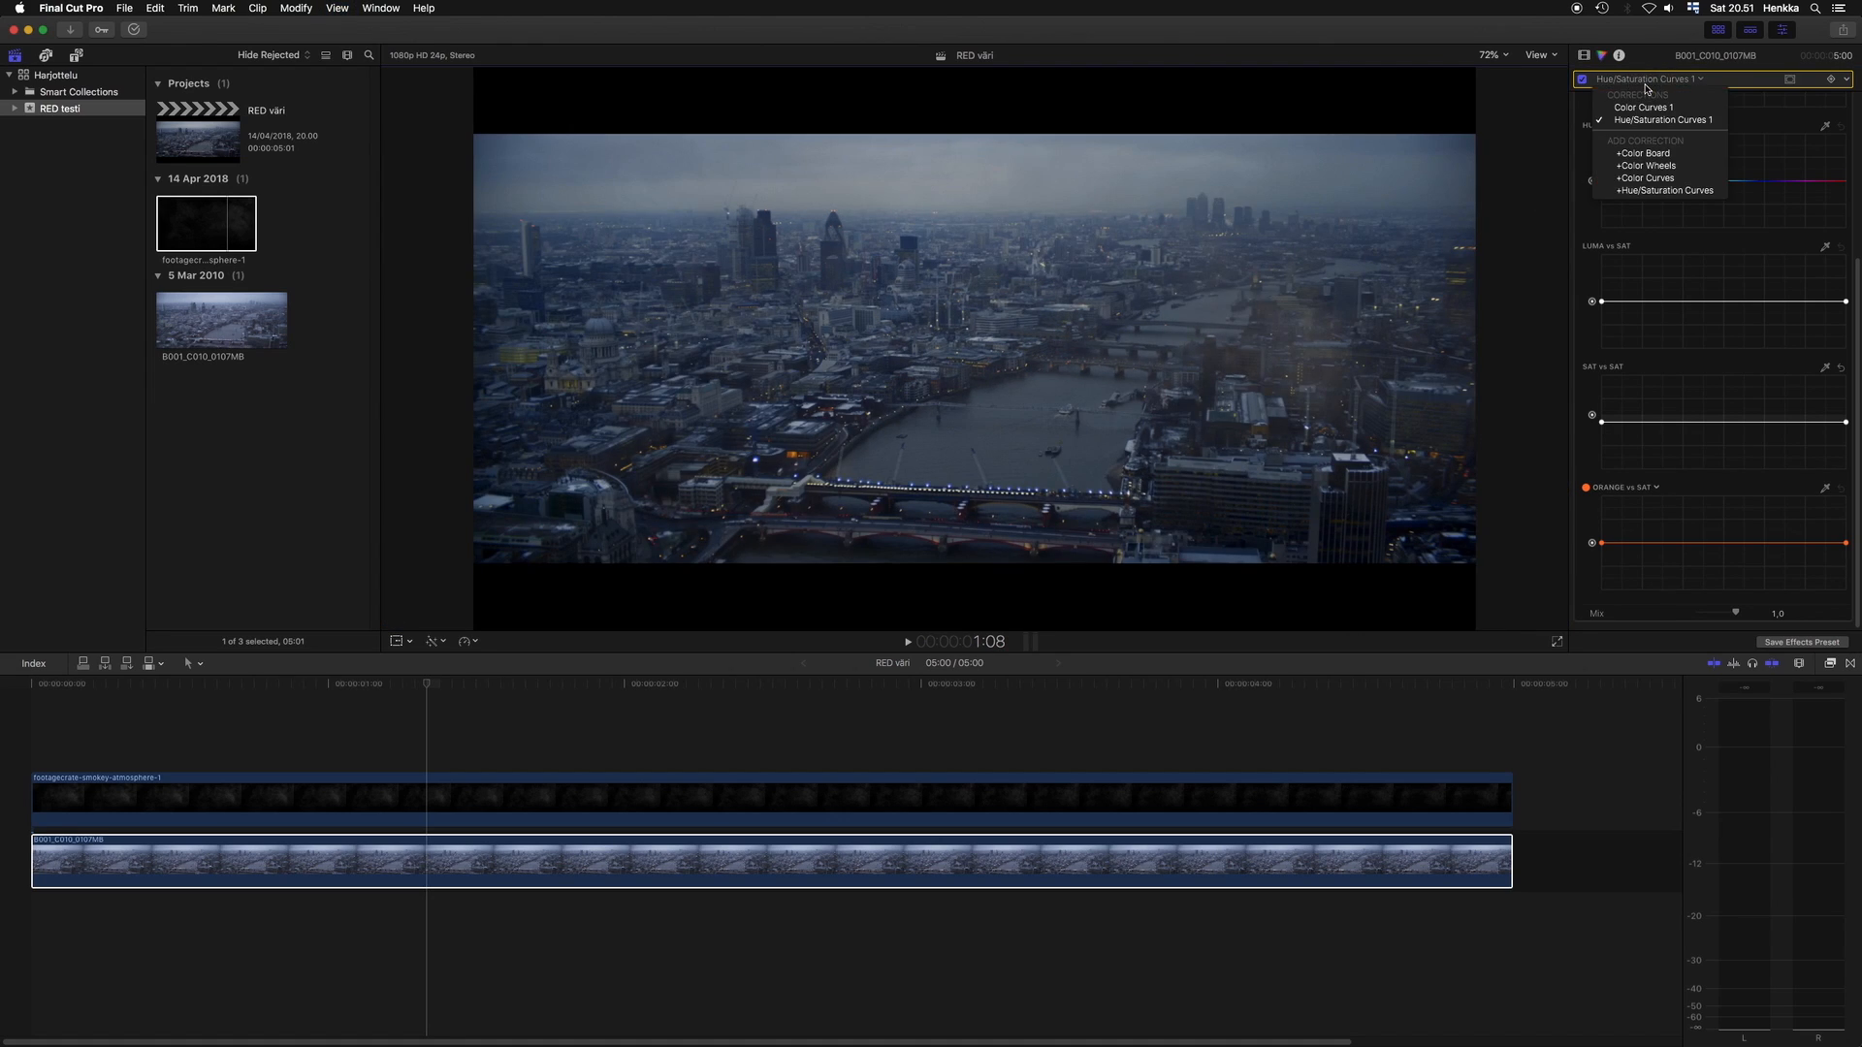
pyautogui.click(1660, 179)
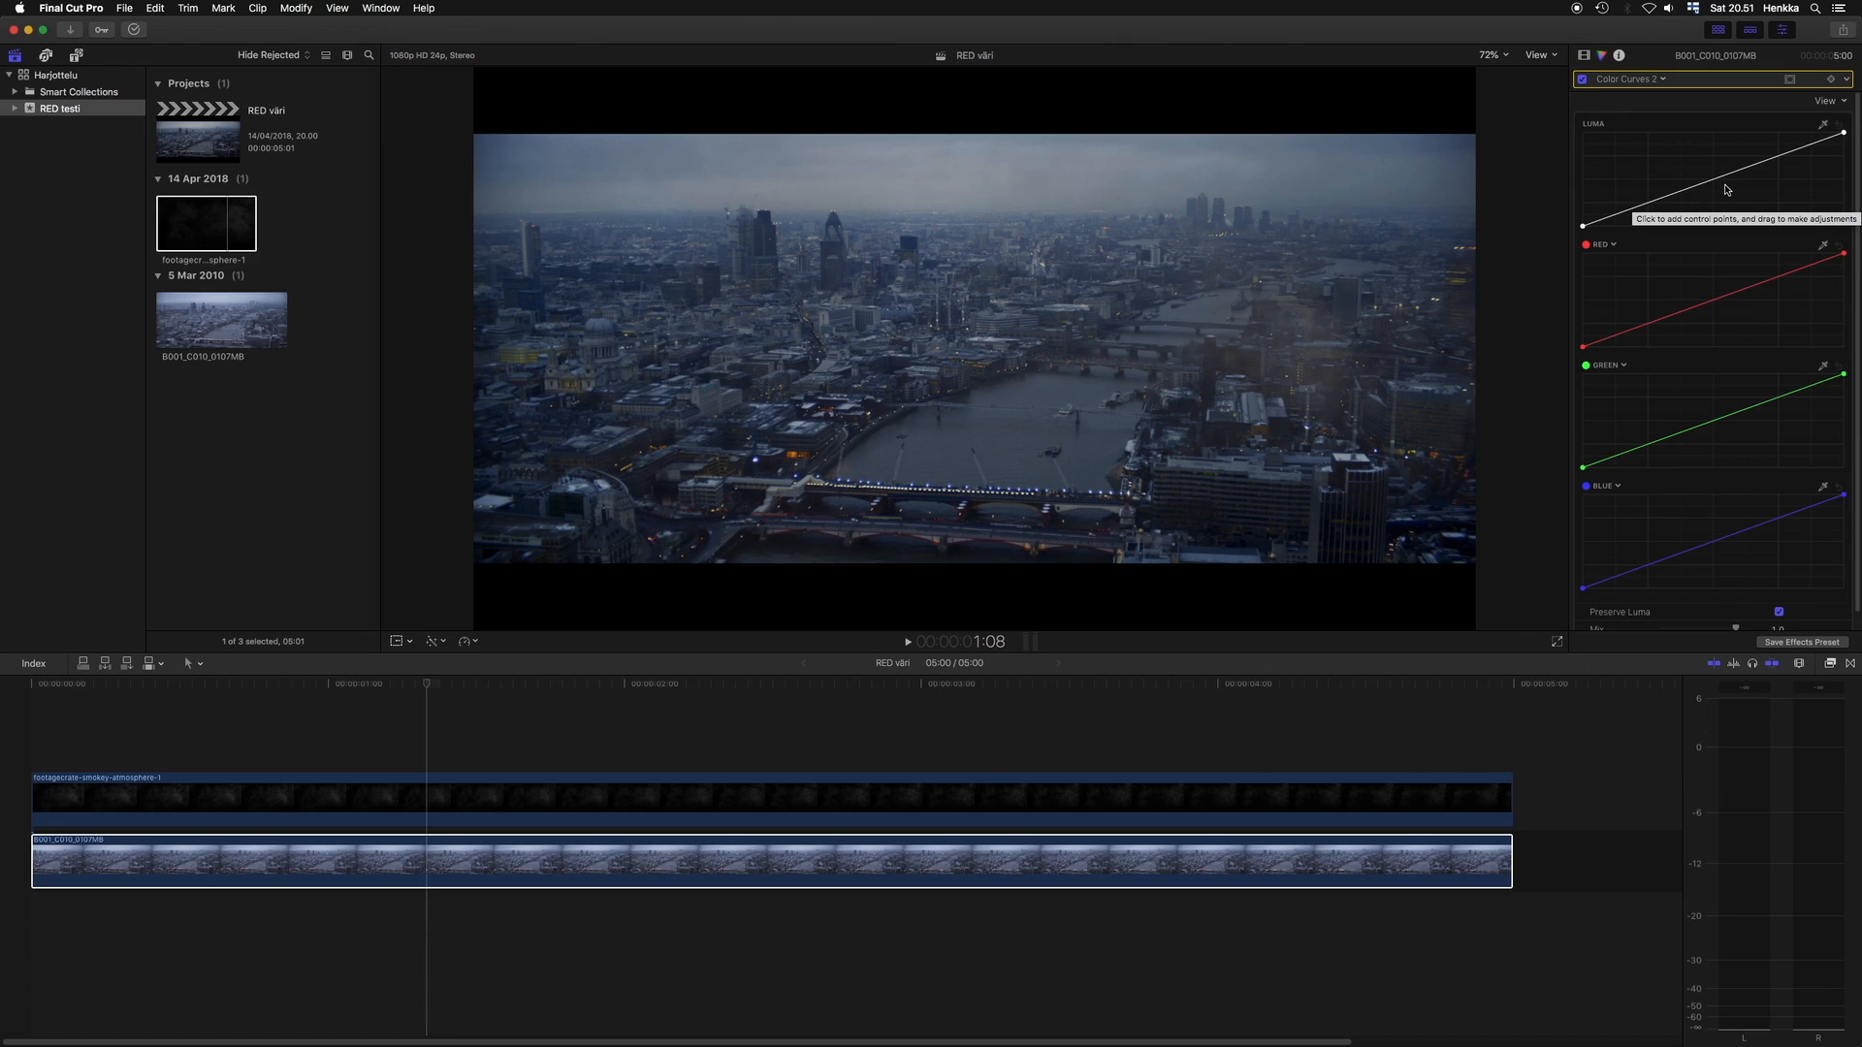
pyautogui.moveTo(1716, 180); pyautogui.dragTo(1722, 194)
pyautogui.click(1646, 219)
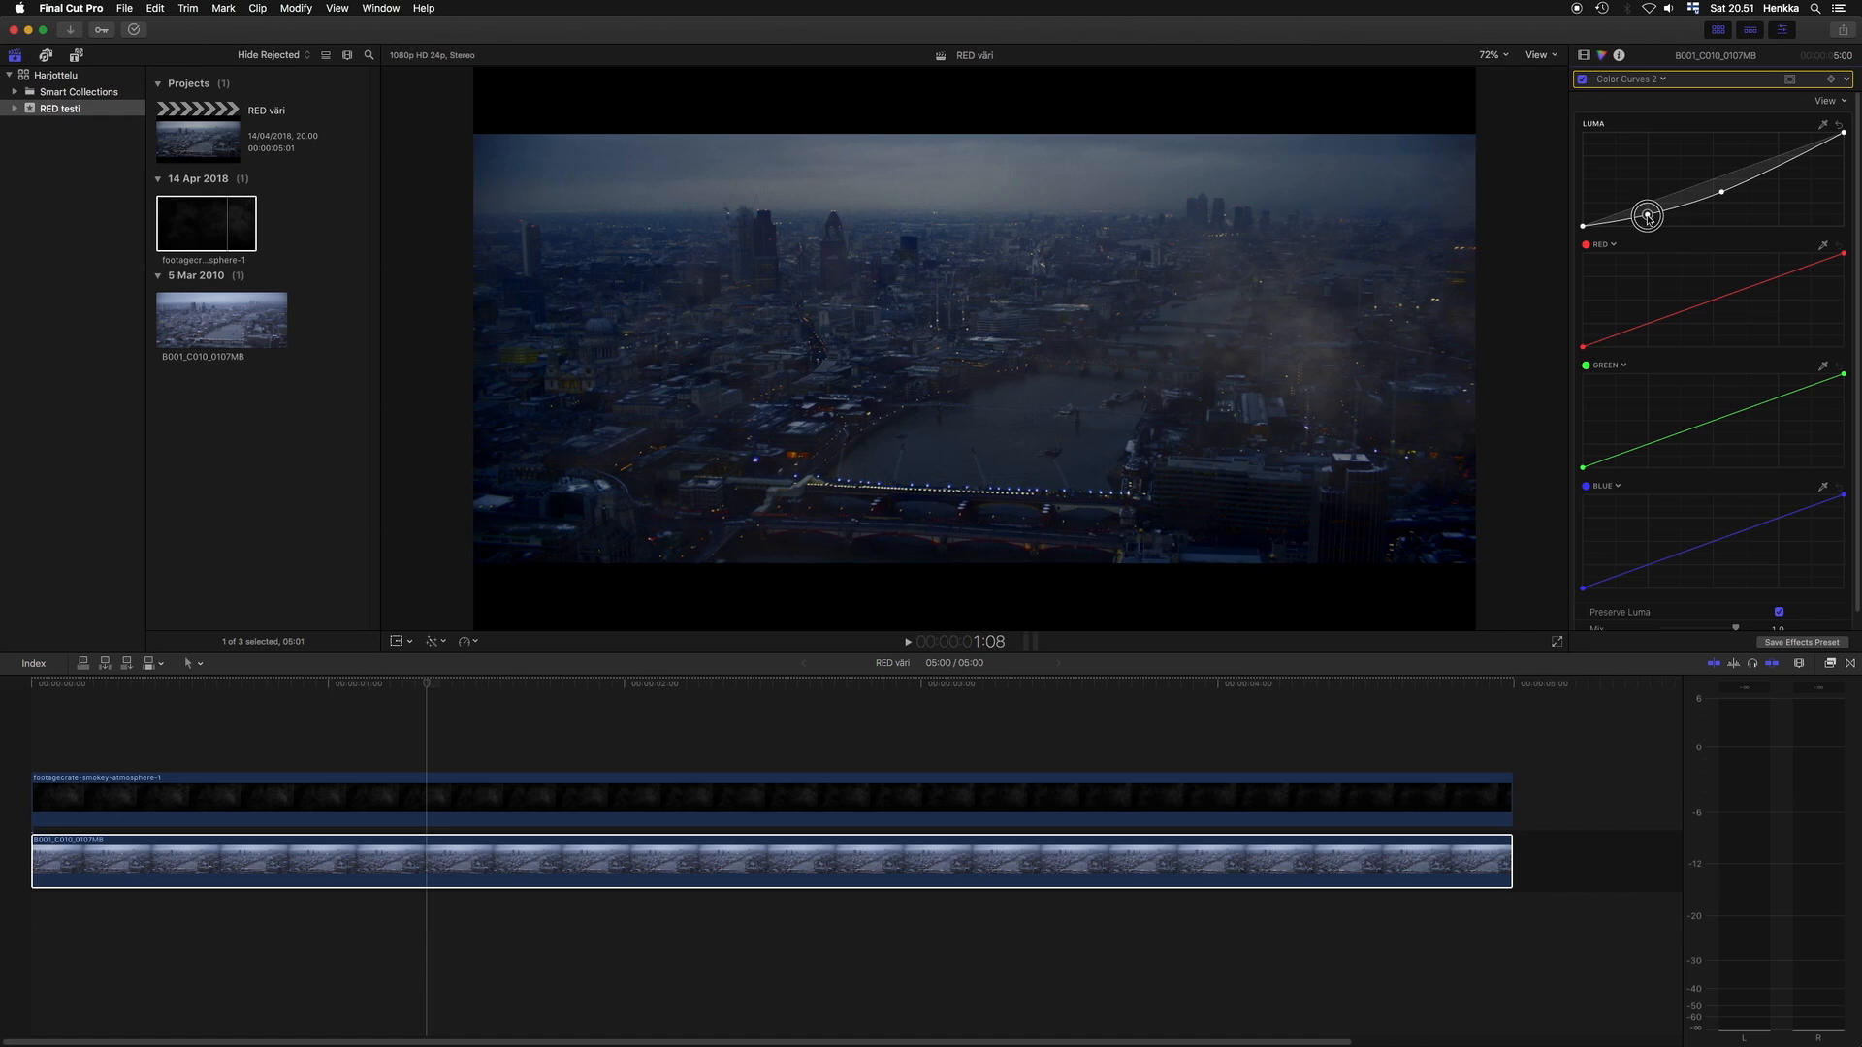
pyautogui.click(1804, 154)
pyautogui.click(815, 862)
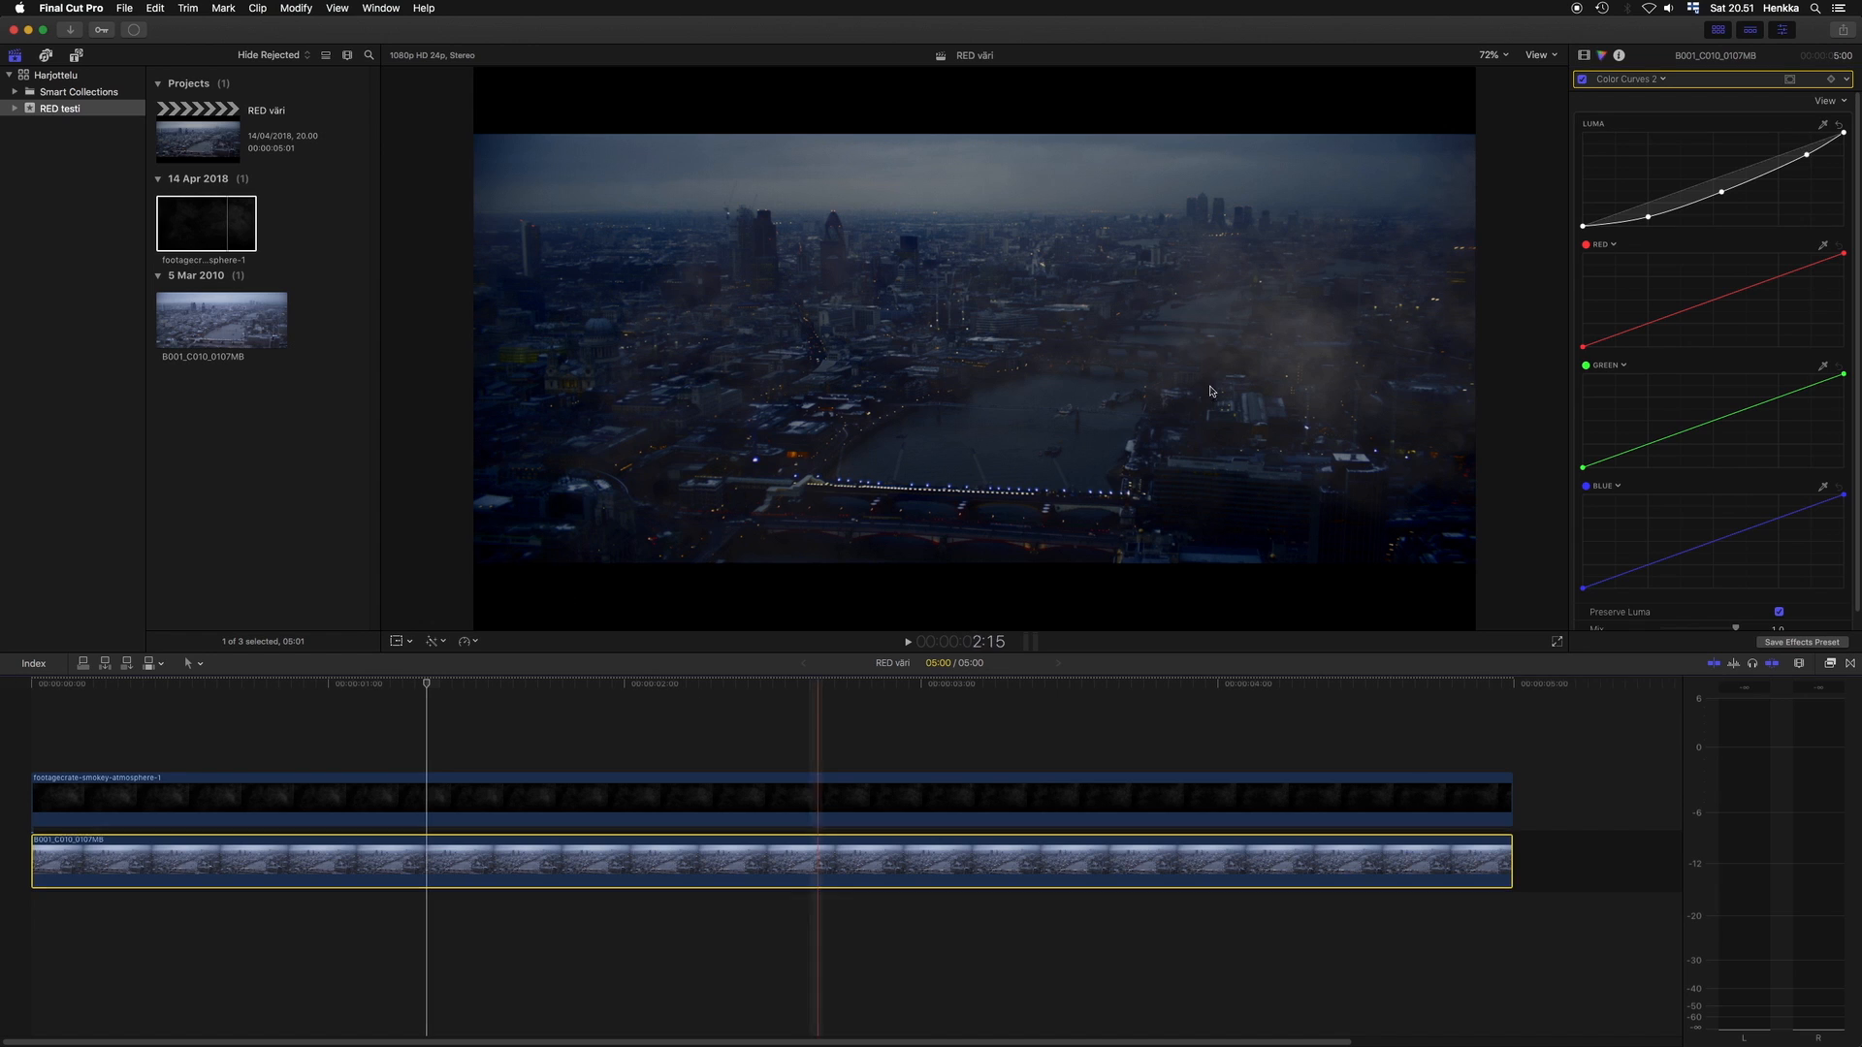
# Try the Pin Light, Hard Mix and Lighten blend modes on the smoke atmosphere clip.
pyautogui.click(1584, 56)
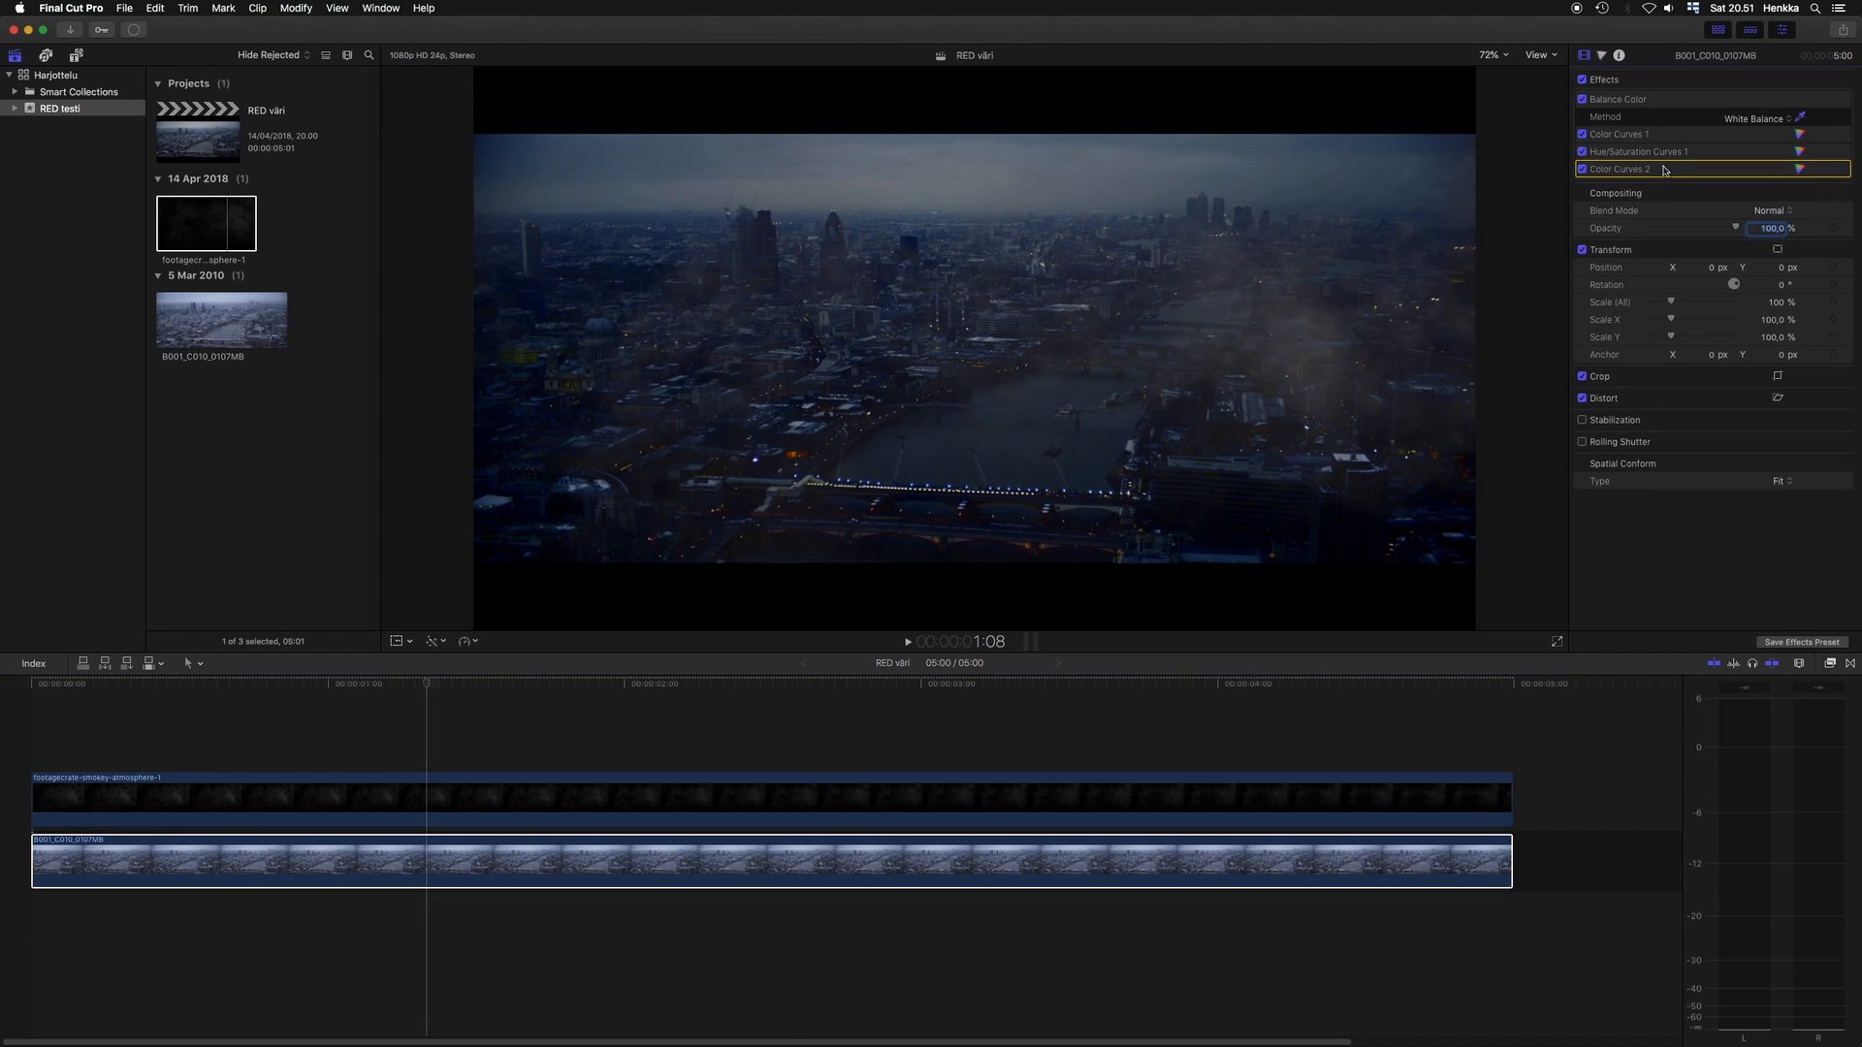
pyautogui.click(1043, 789)
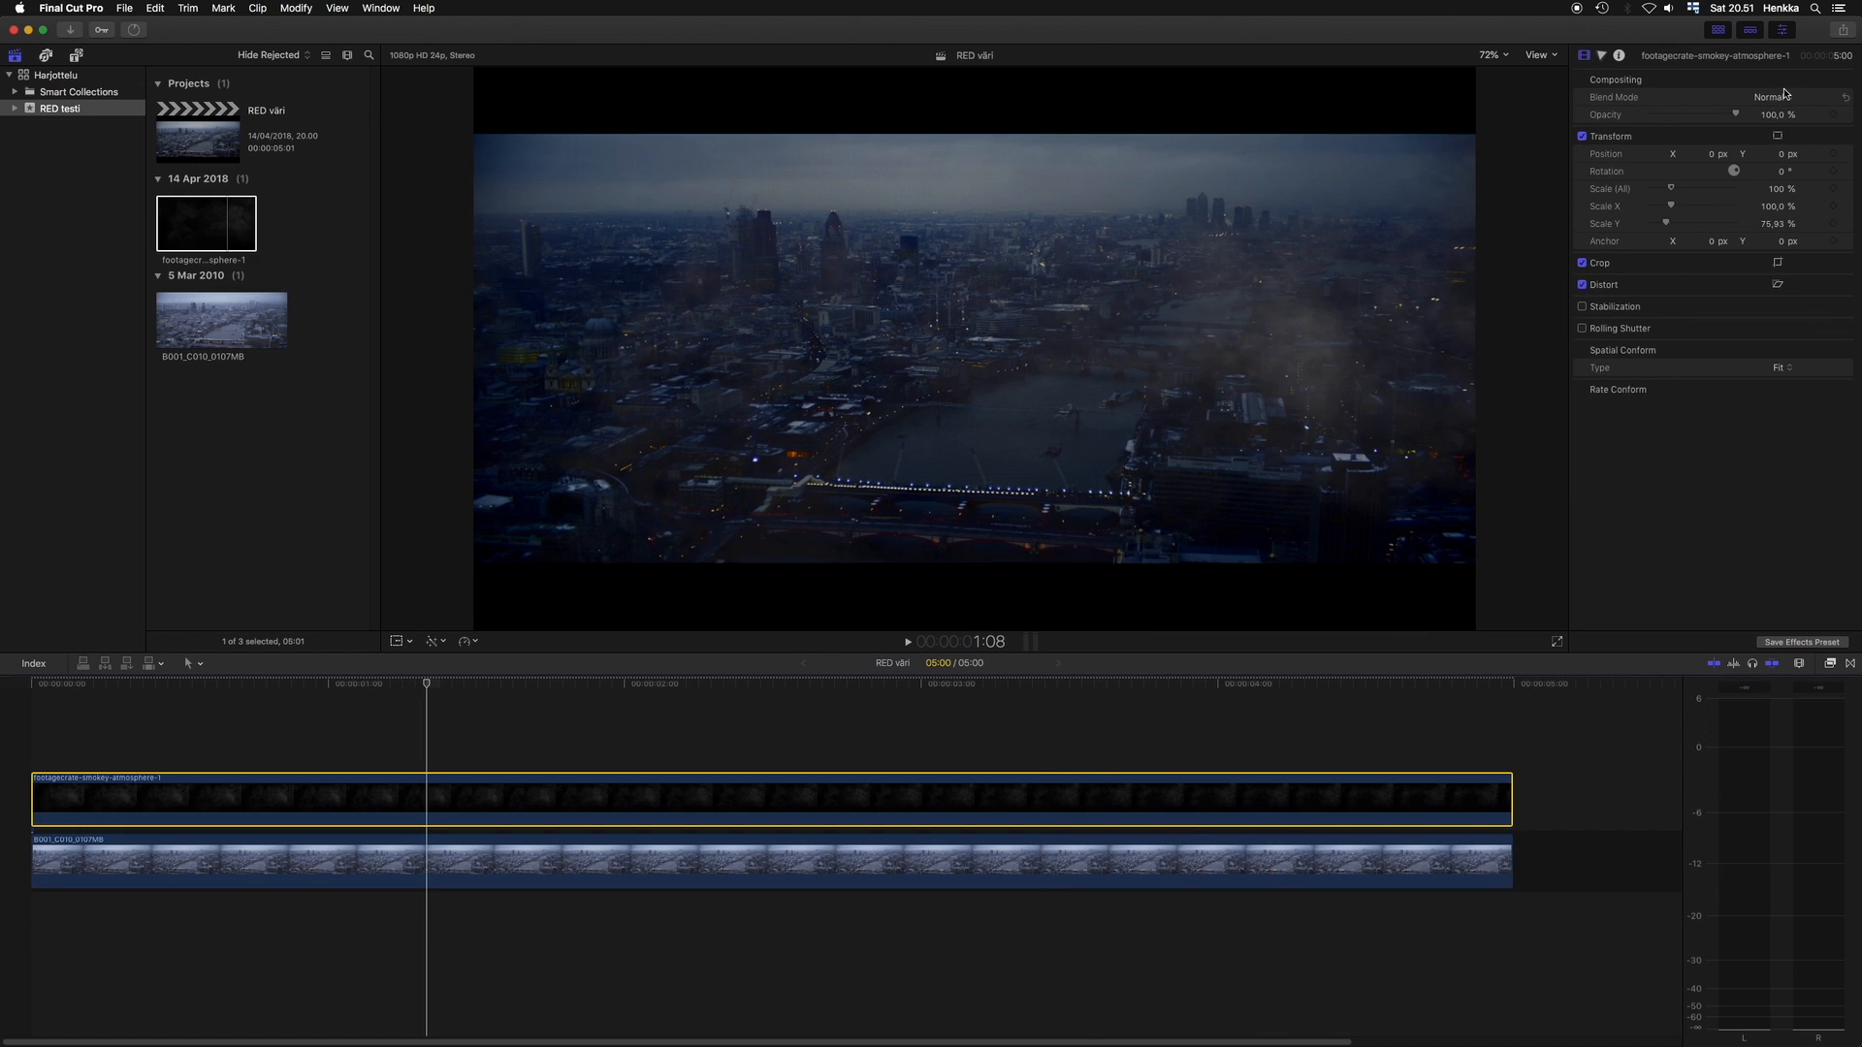
pyautogui.click(1785, 97)
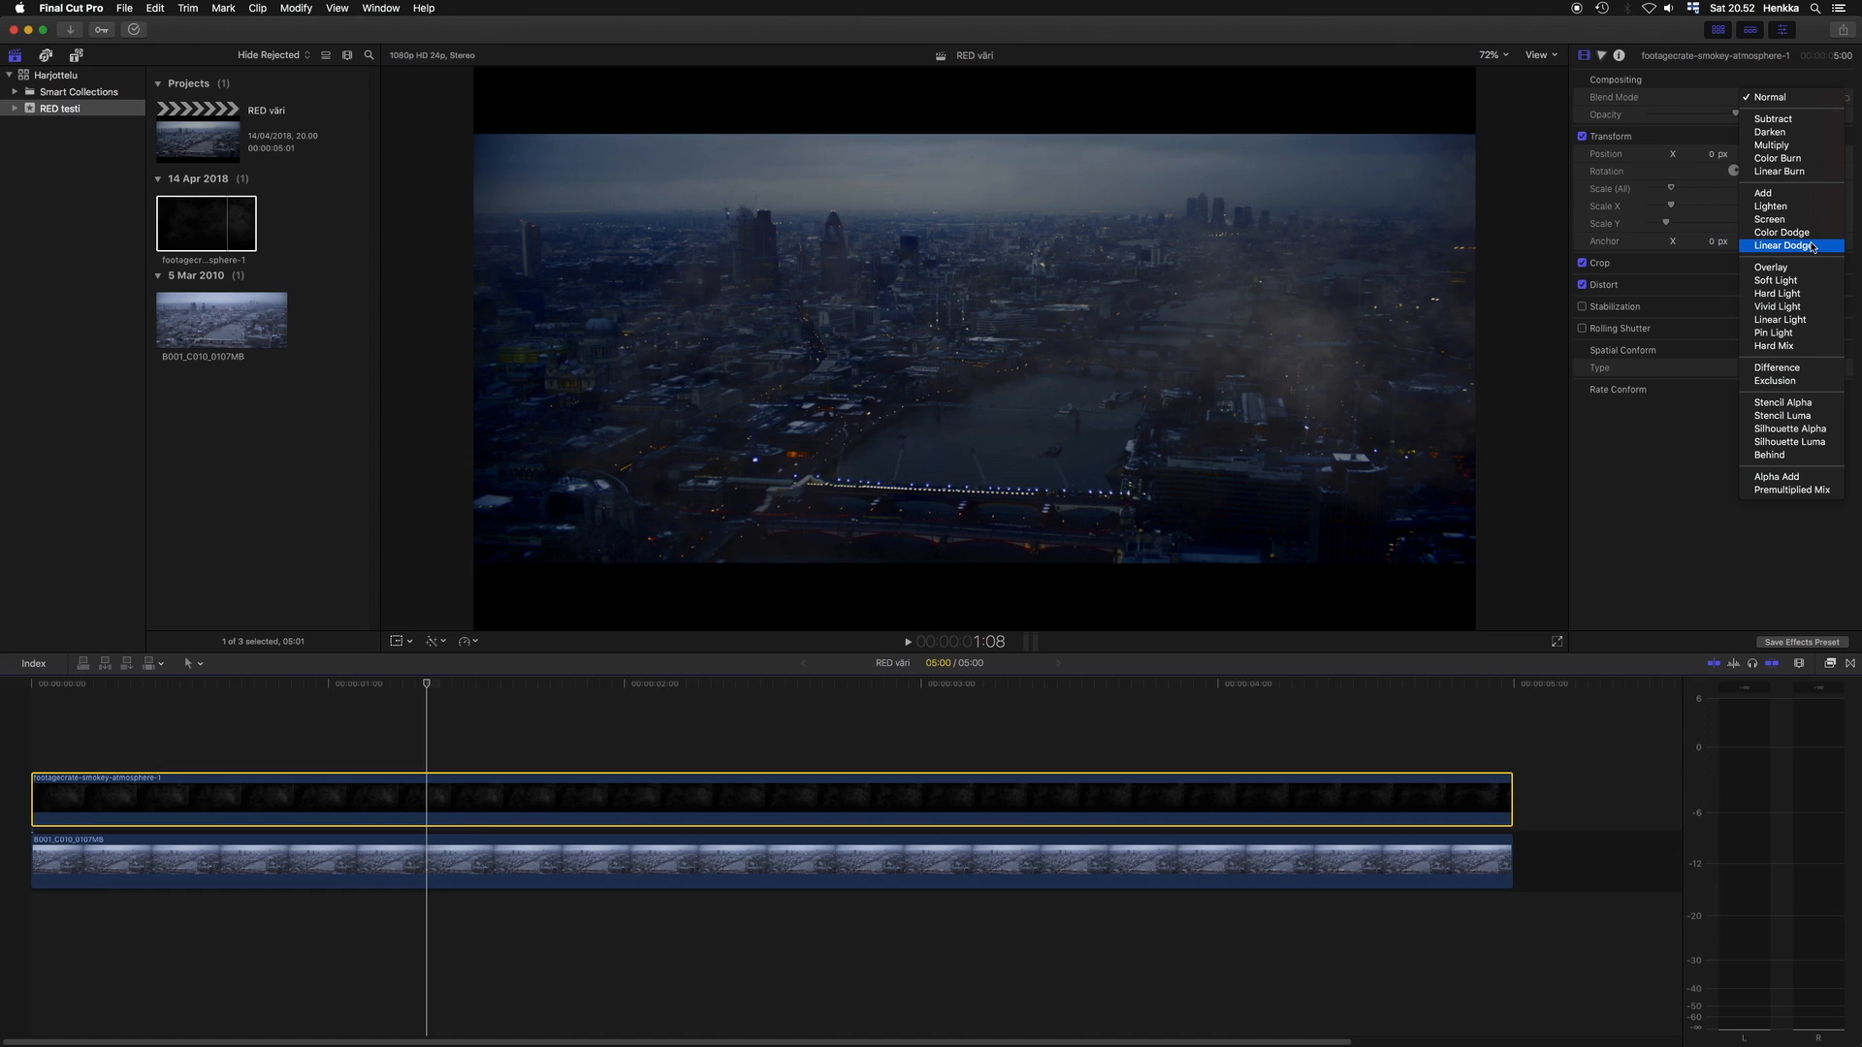
pyautogui.click(1819, 332)
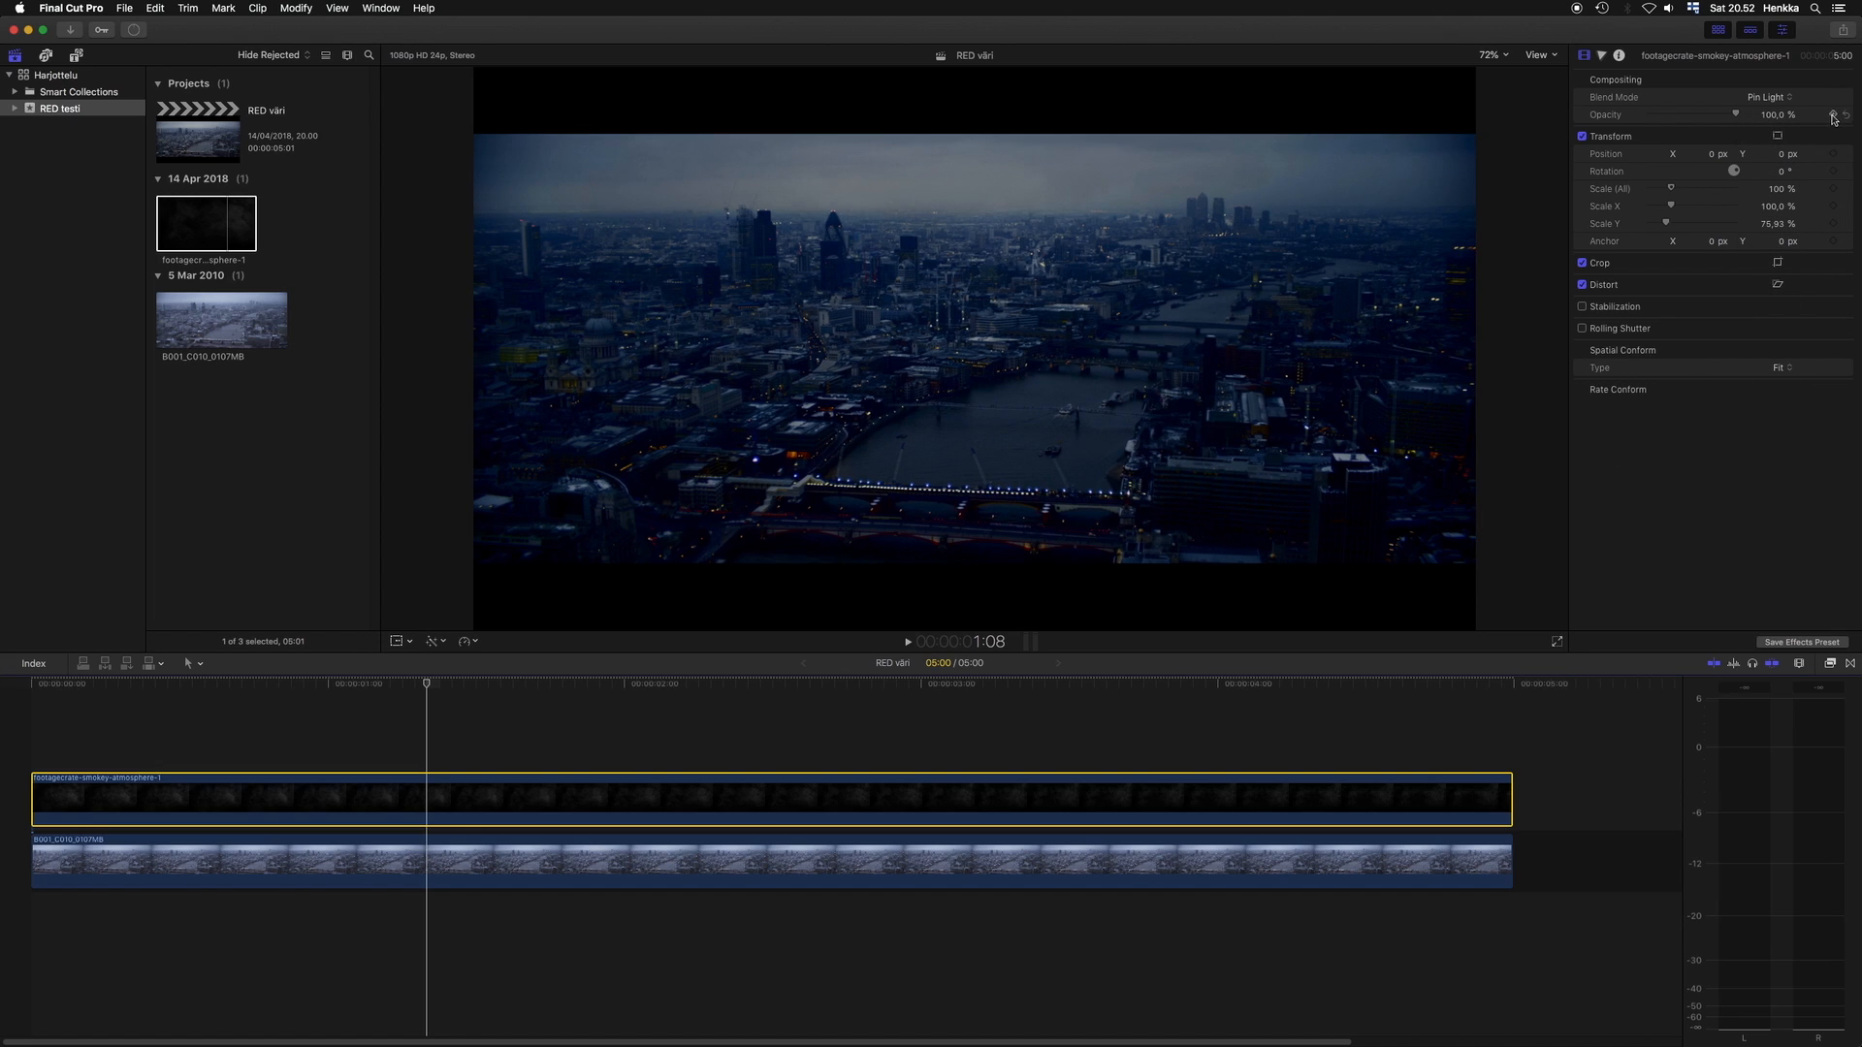
pyautogui.click(1762, 98)
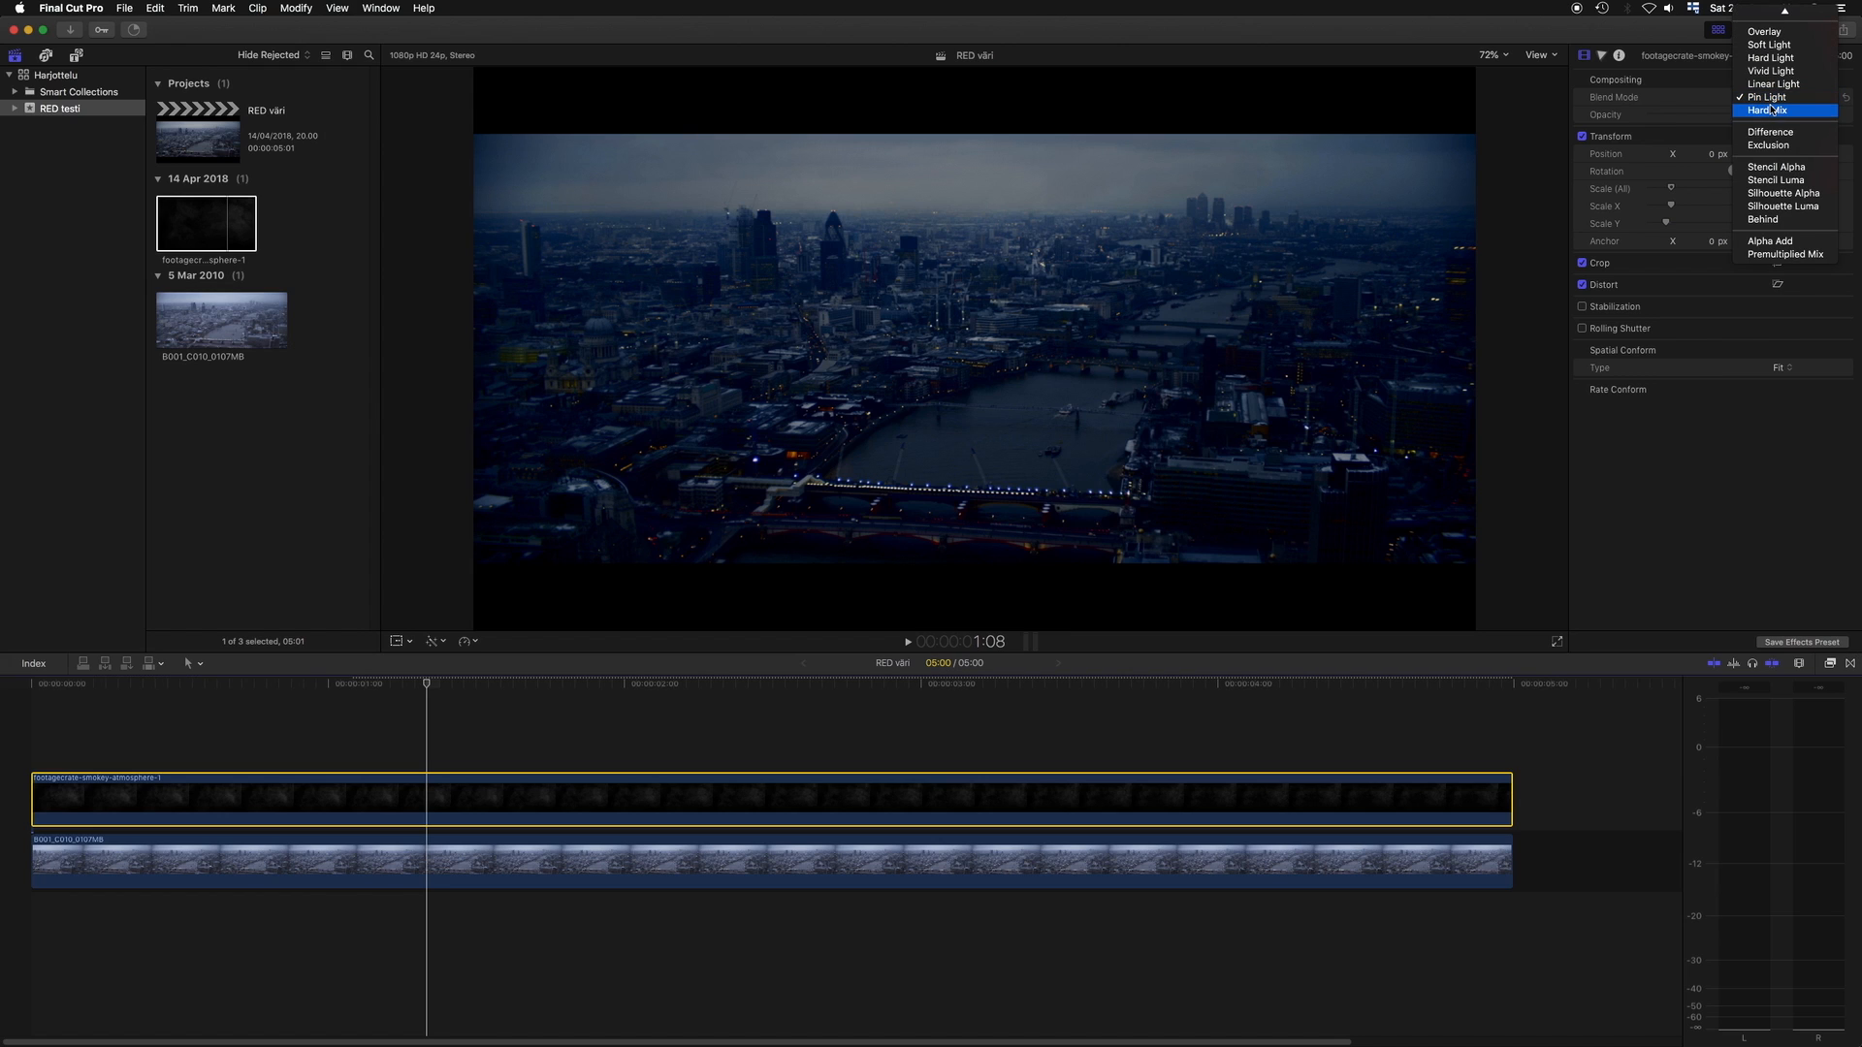
pyautogui.click(1776, 110)
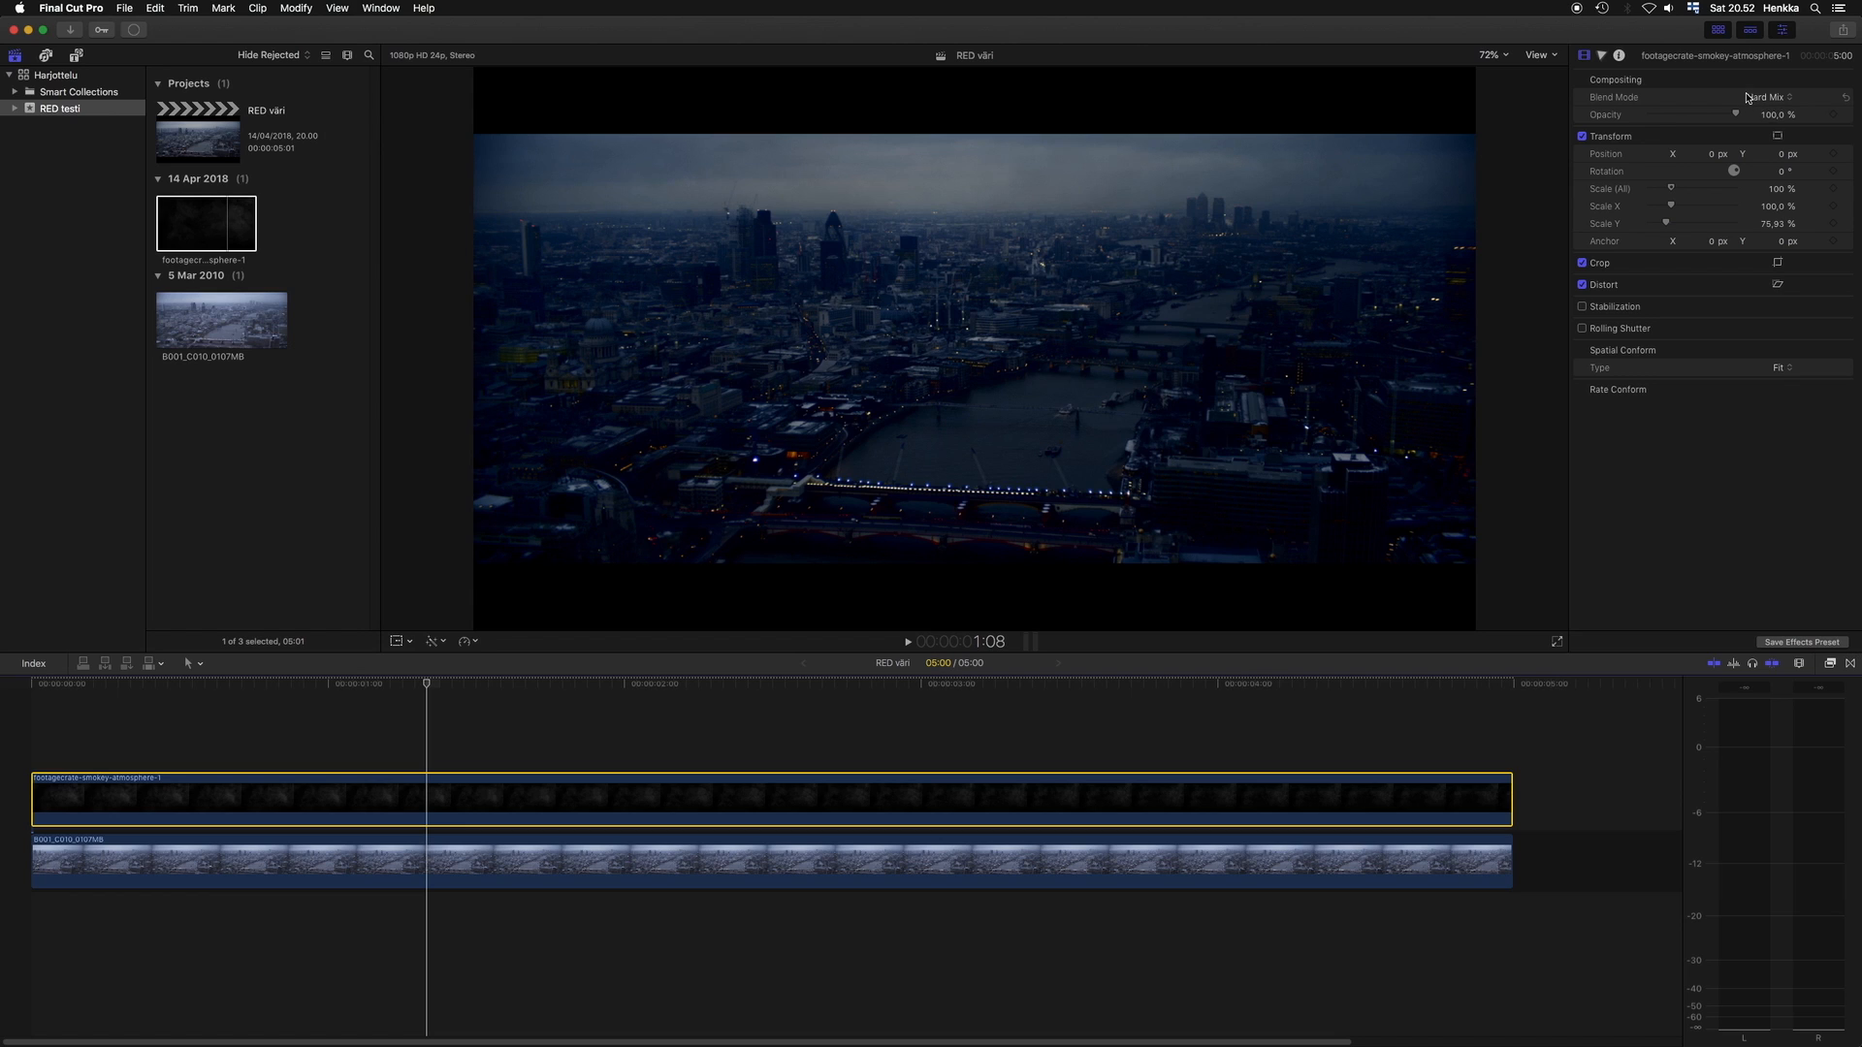
pyautogui.click(1747, 98)
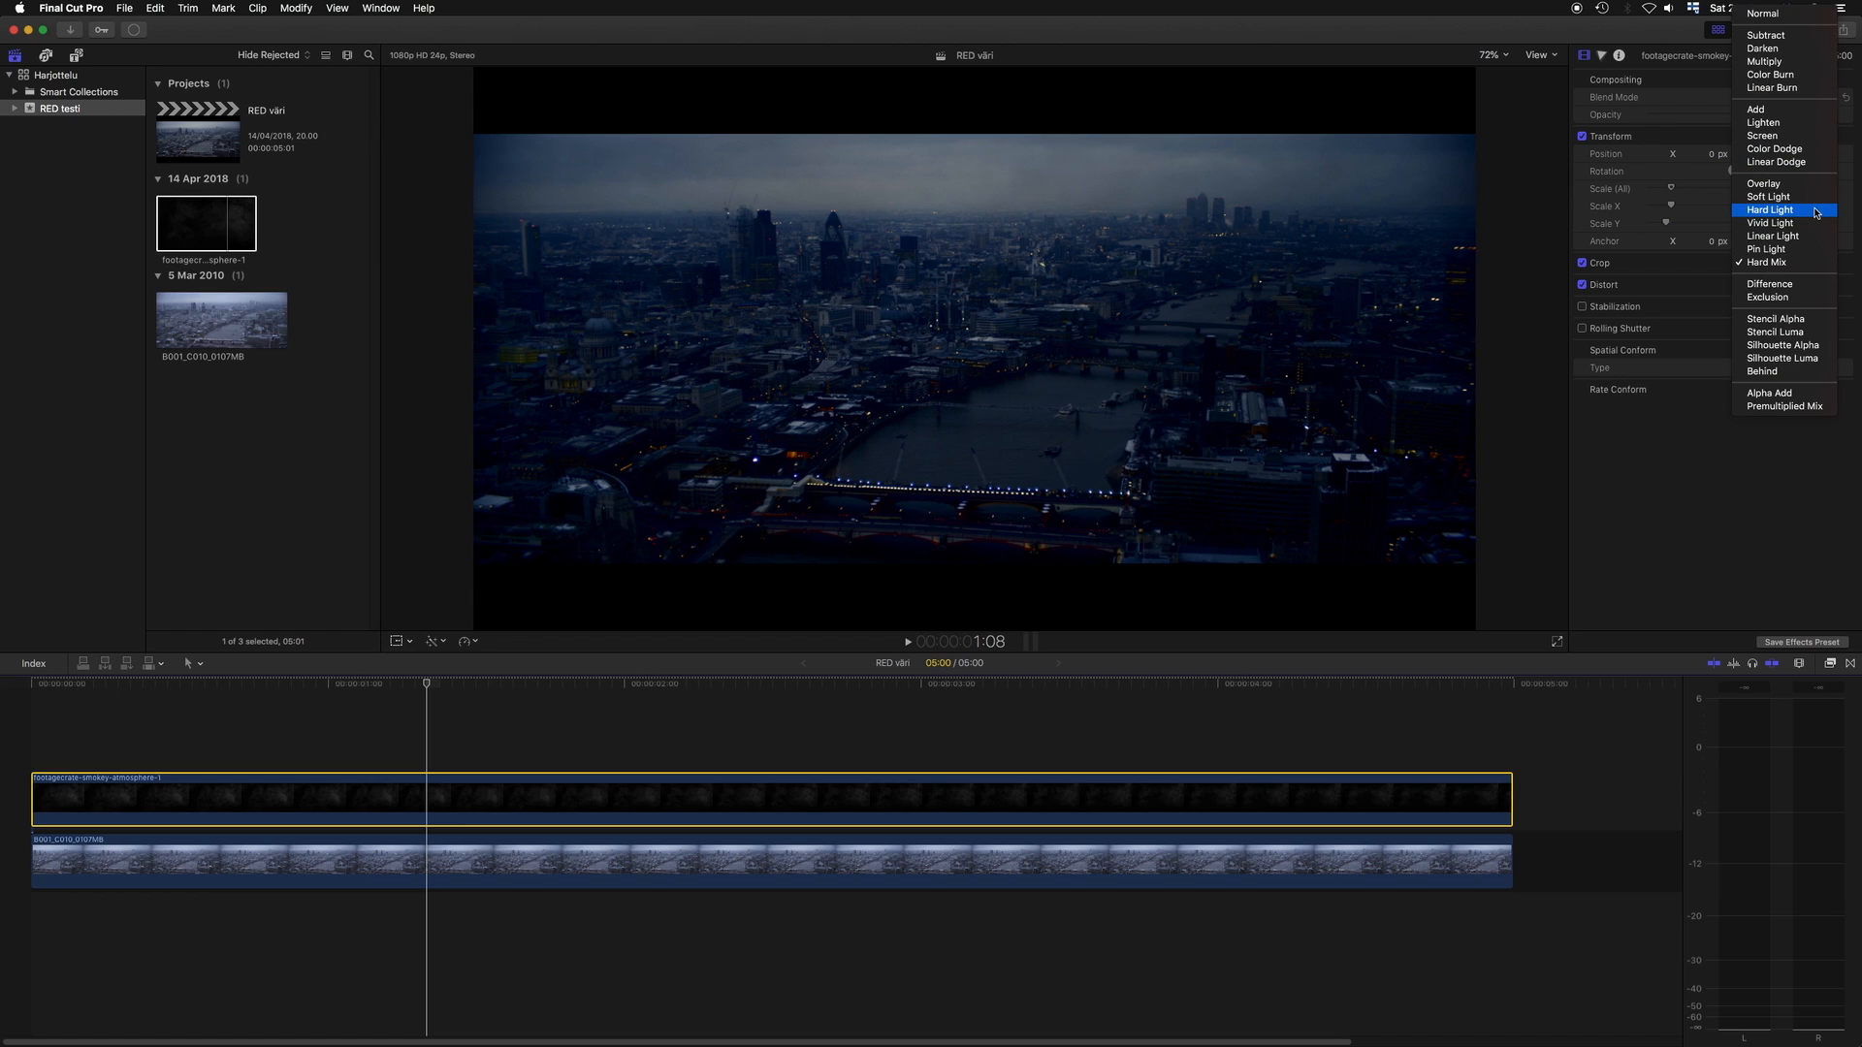
pyautogui.click(1804, 123)
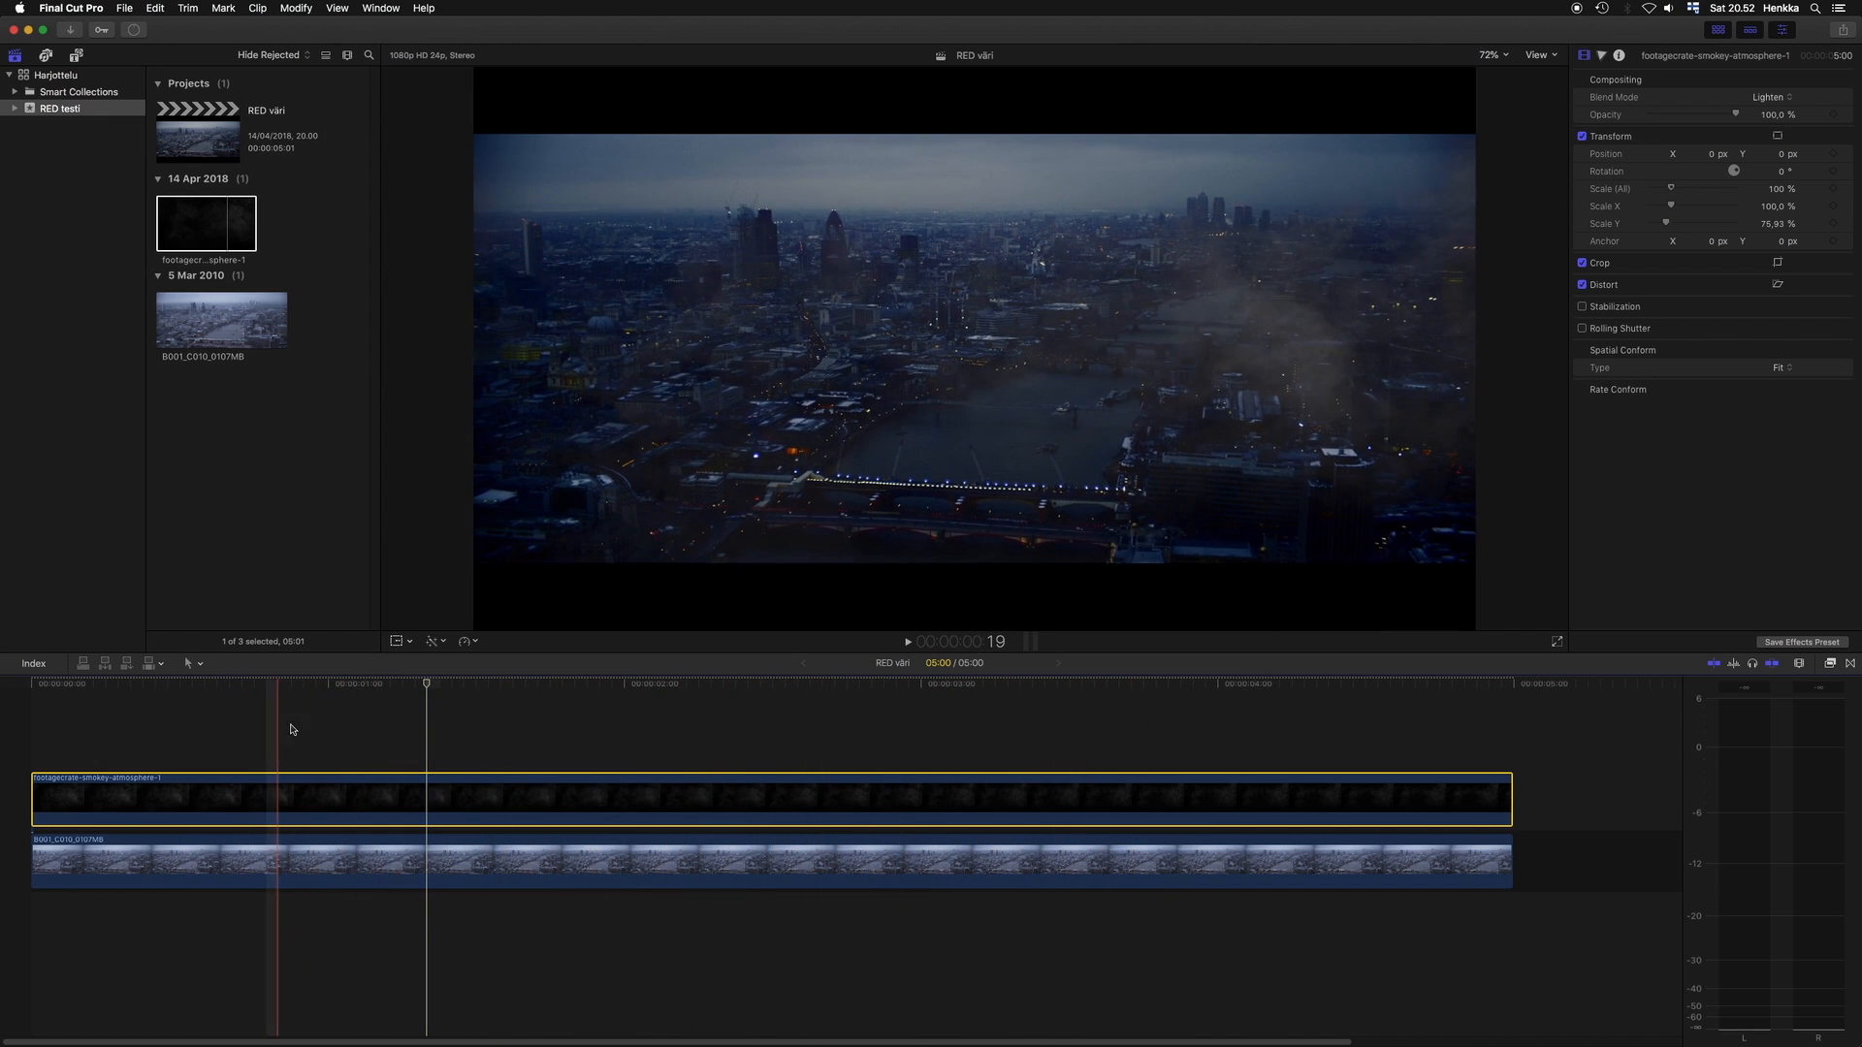
# Try the Color Dodge and Linear Light blend modes on the smoke clip, toggling the clip off and on to compare.
pyautogui.click(1763, 100)
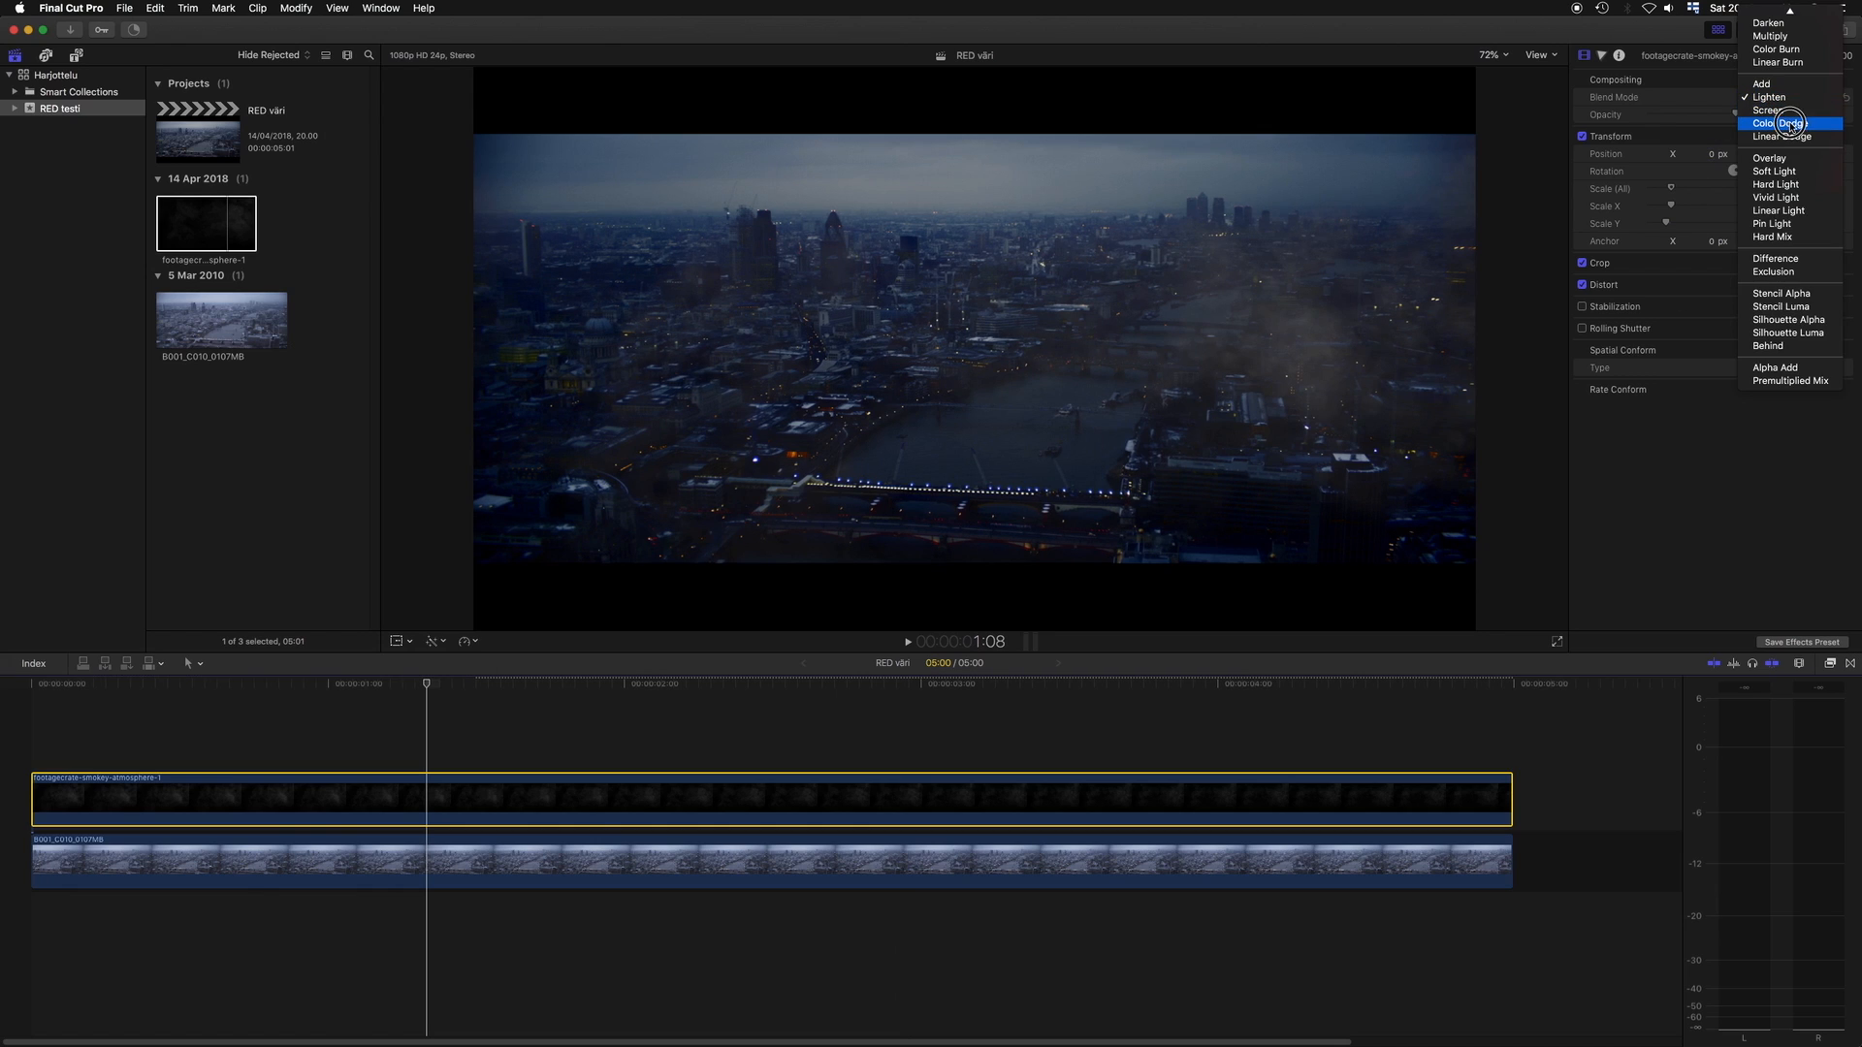
pyautogui.click(1783, 124)
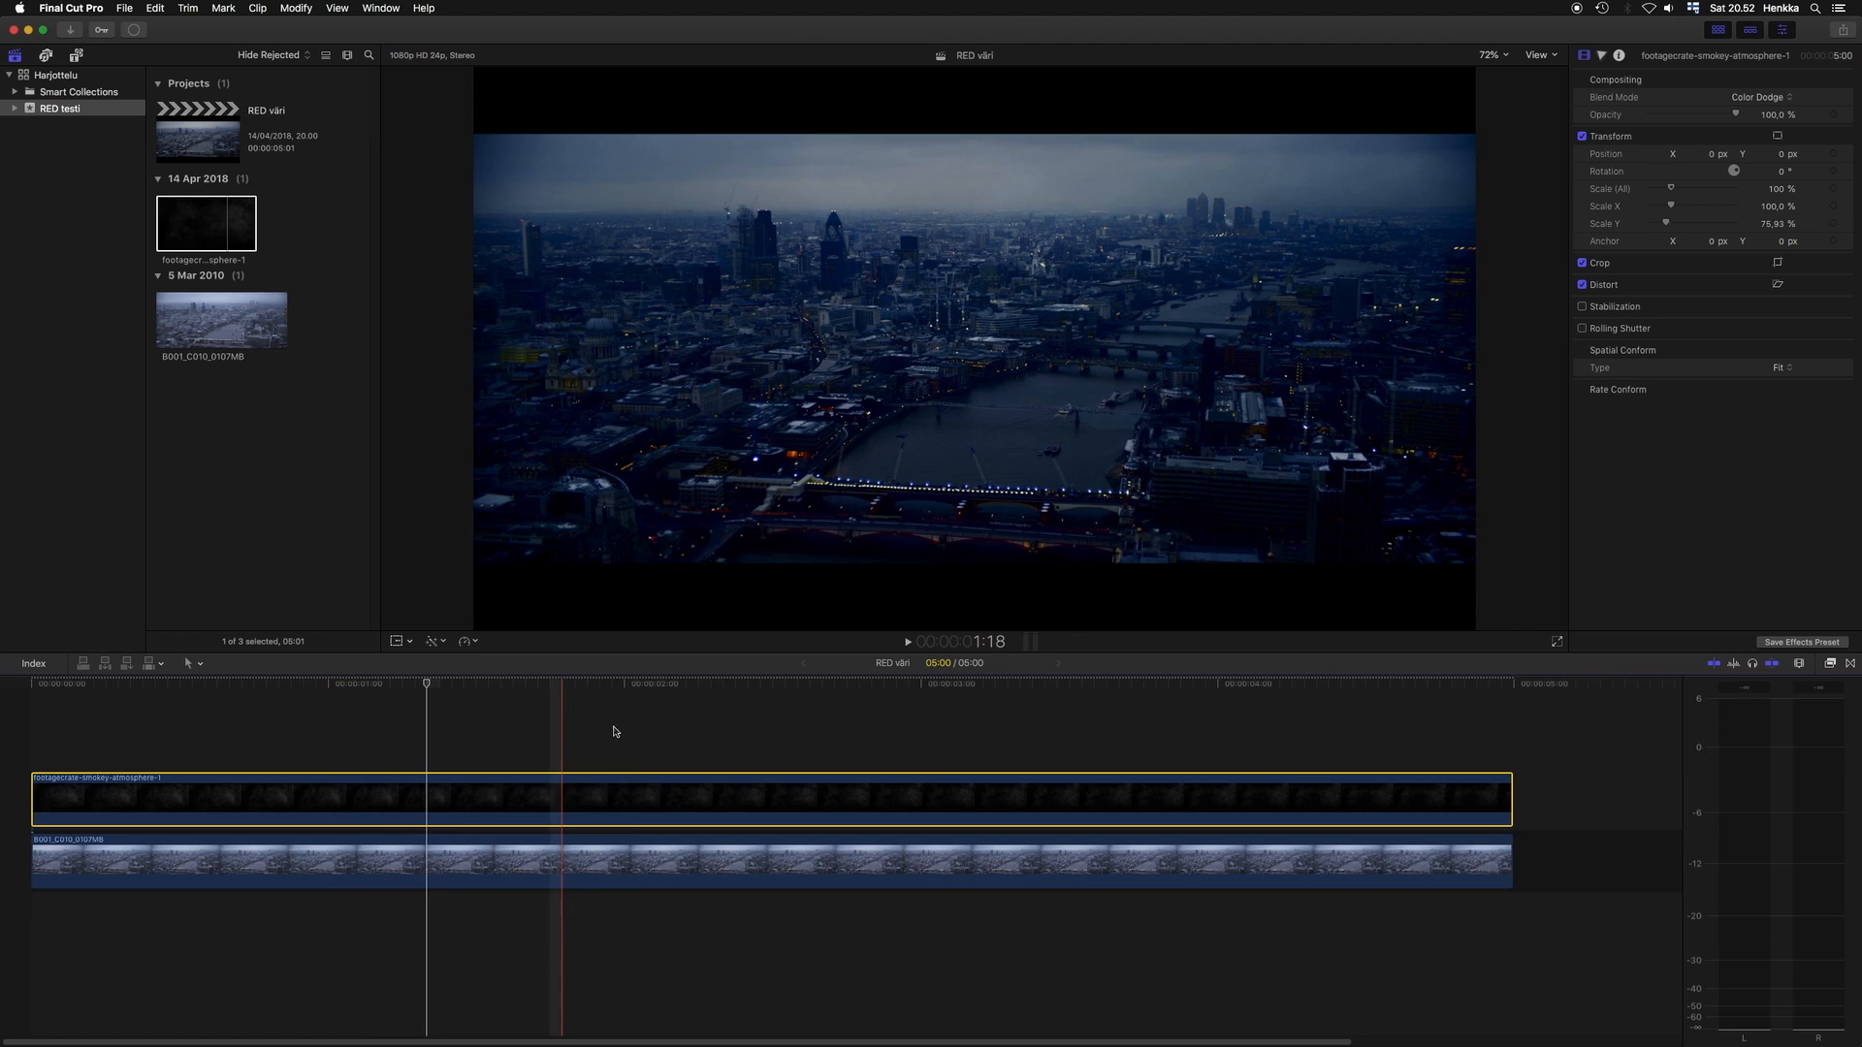
pyautogui.click(1753, 99)
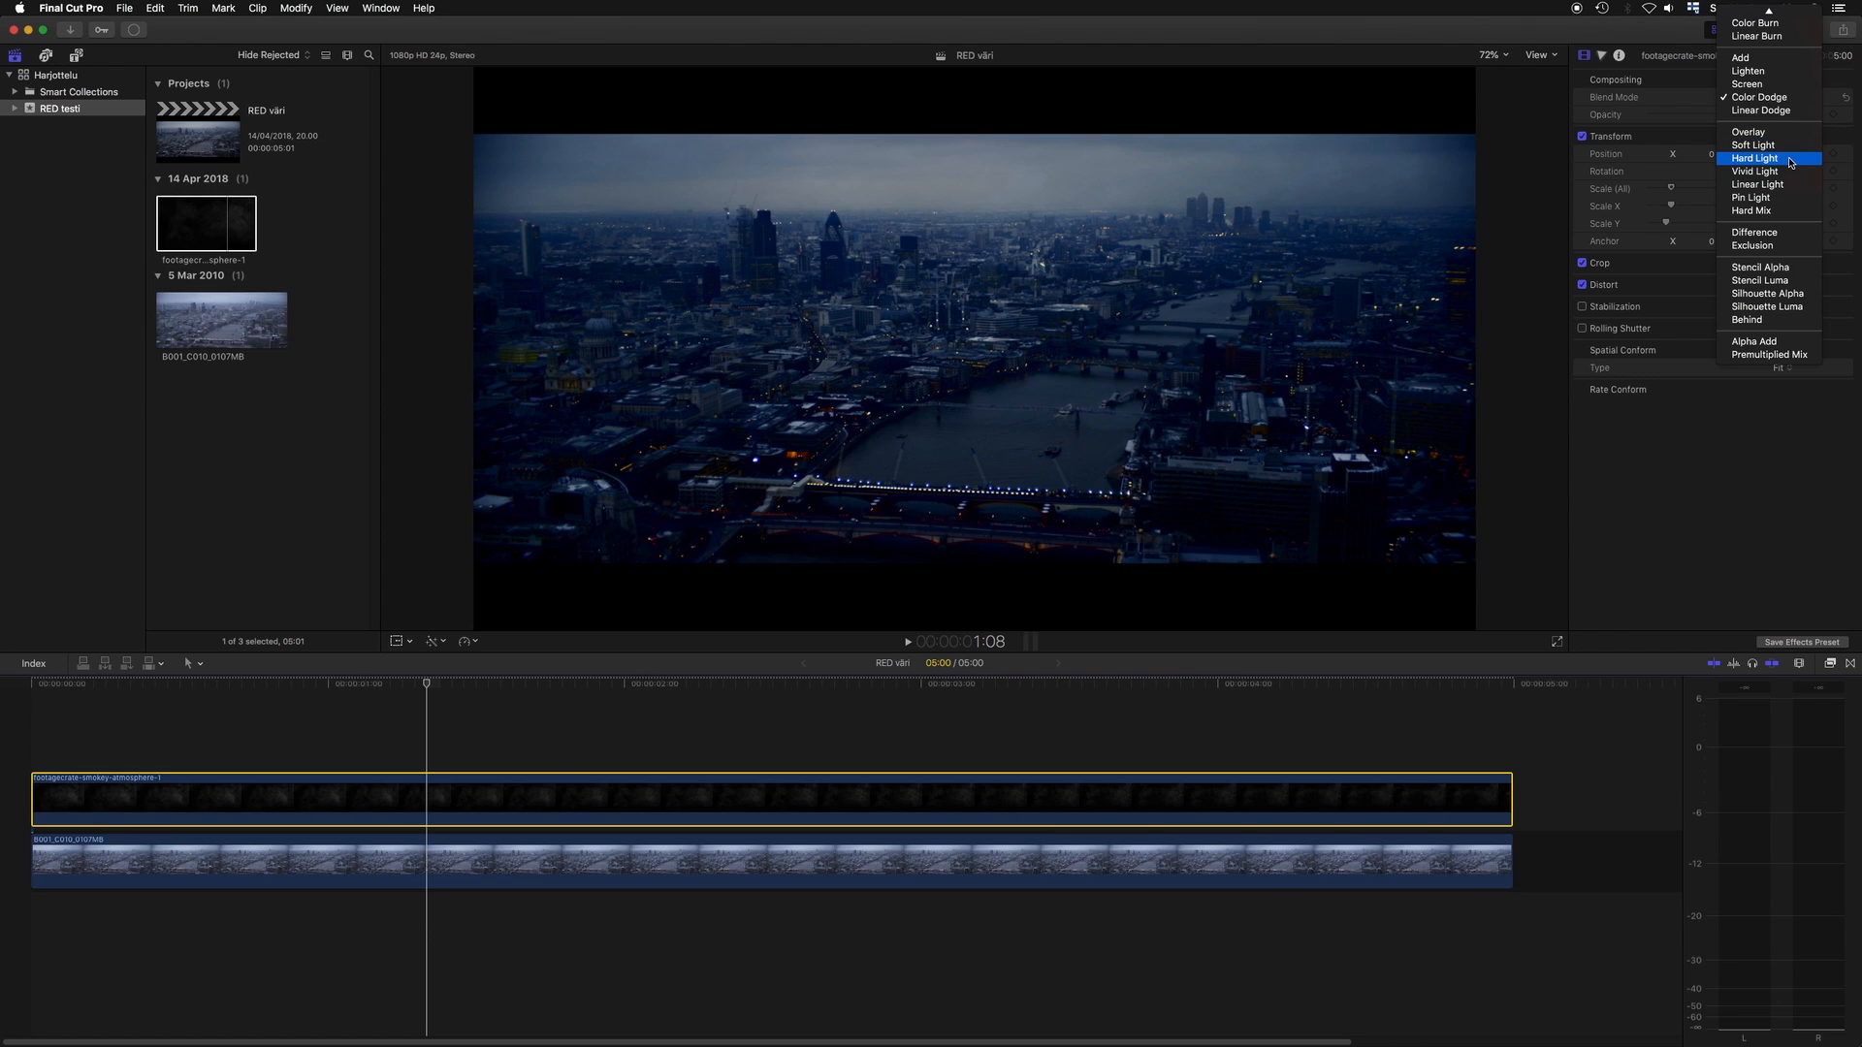
pyautogui.click(1798, 185)
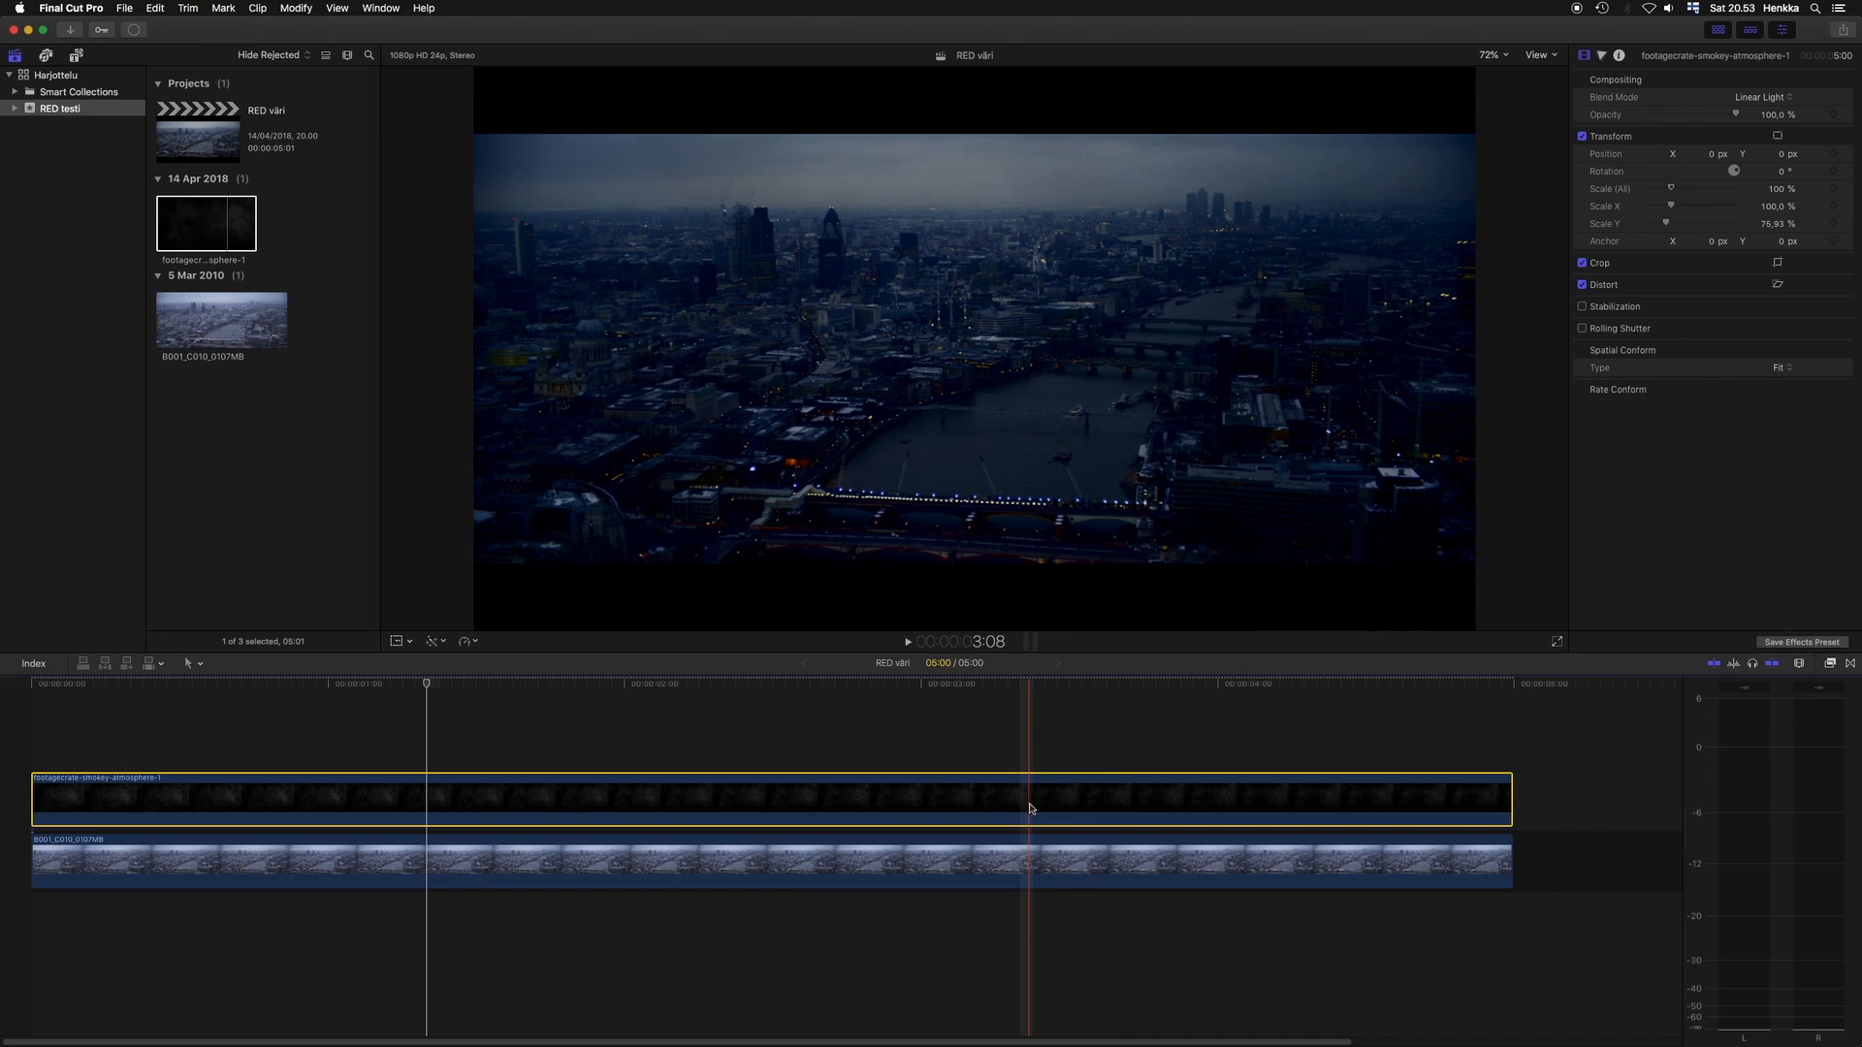
pyautogui.press('v')
pyautogui.press('v')
pyautogui.press('v')
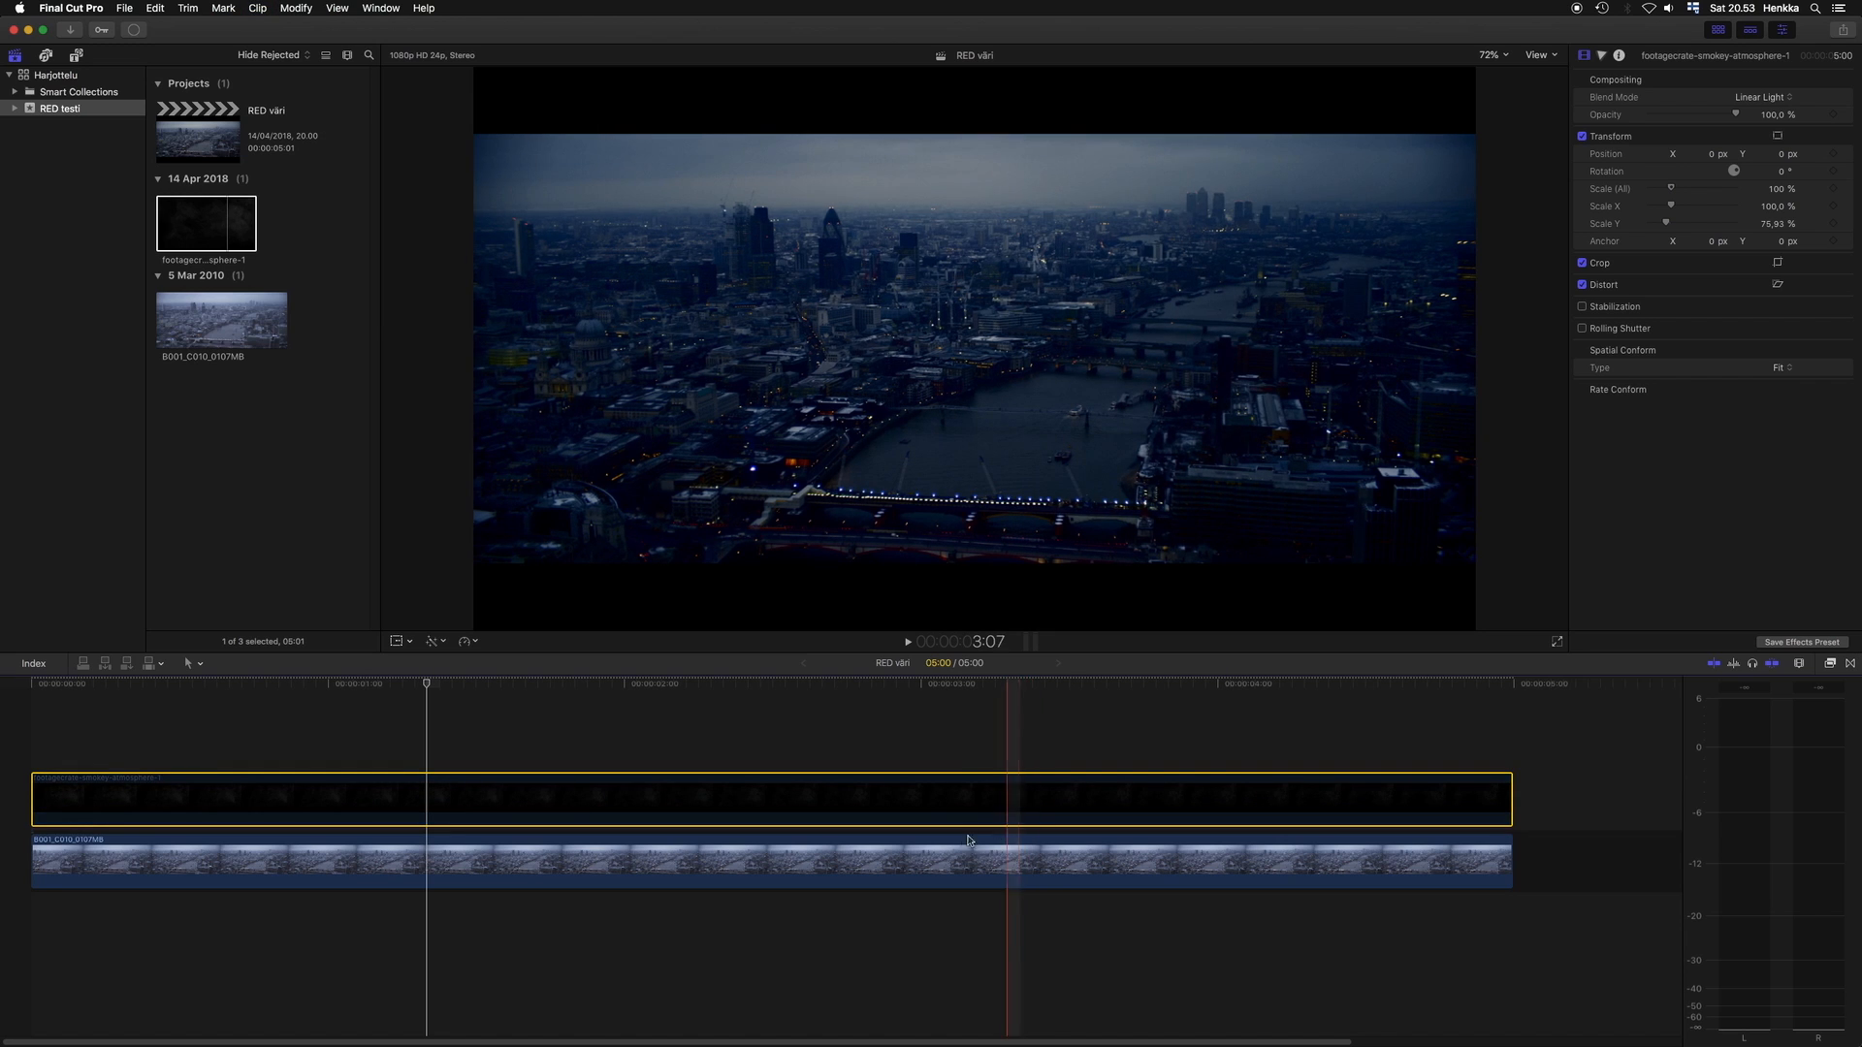
# Brighten the London clip slightly by raising the shadow, midtone and highlight points of the Luma curve in Color Curves 2.
pyautogui.click(946, 859)
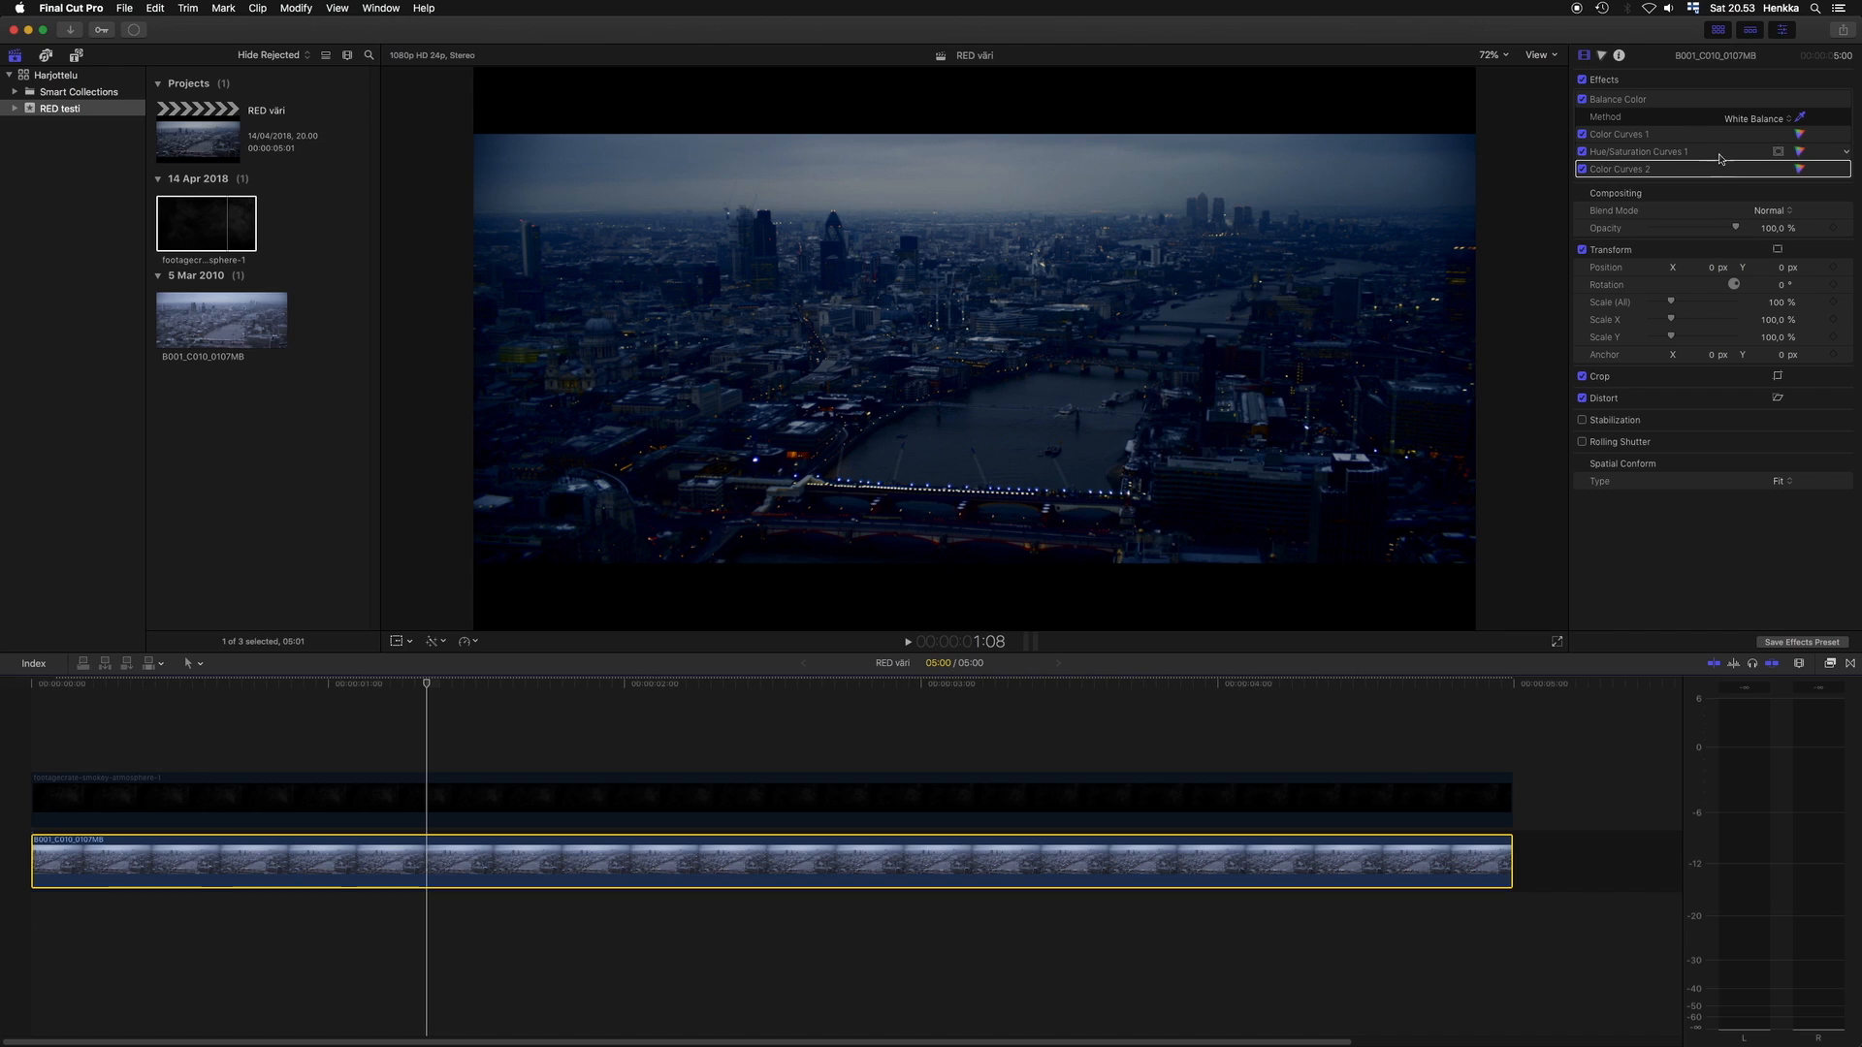
pyautogui.click(1798, 170)
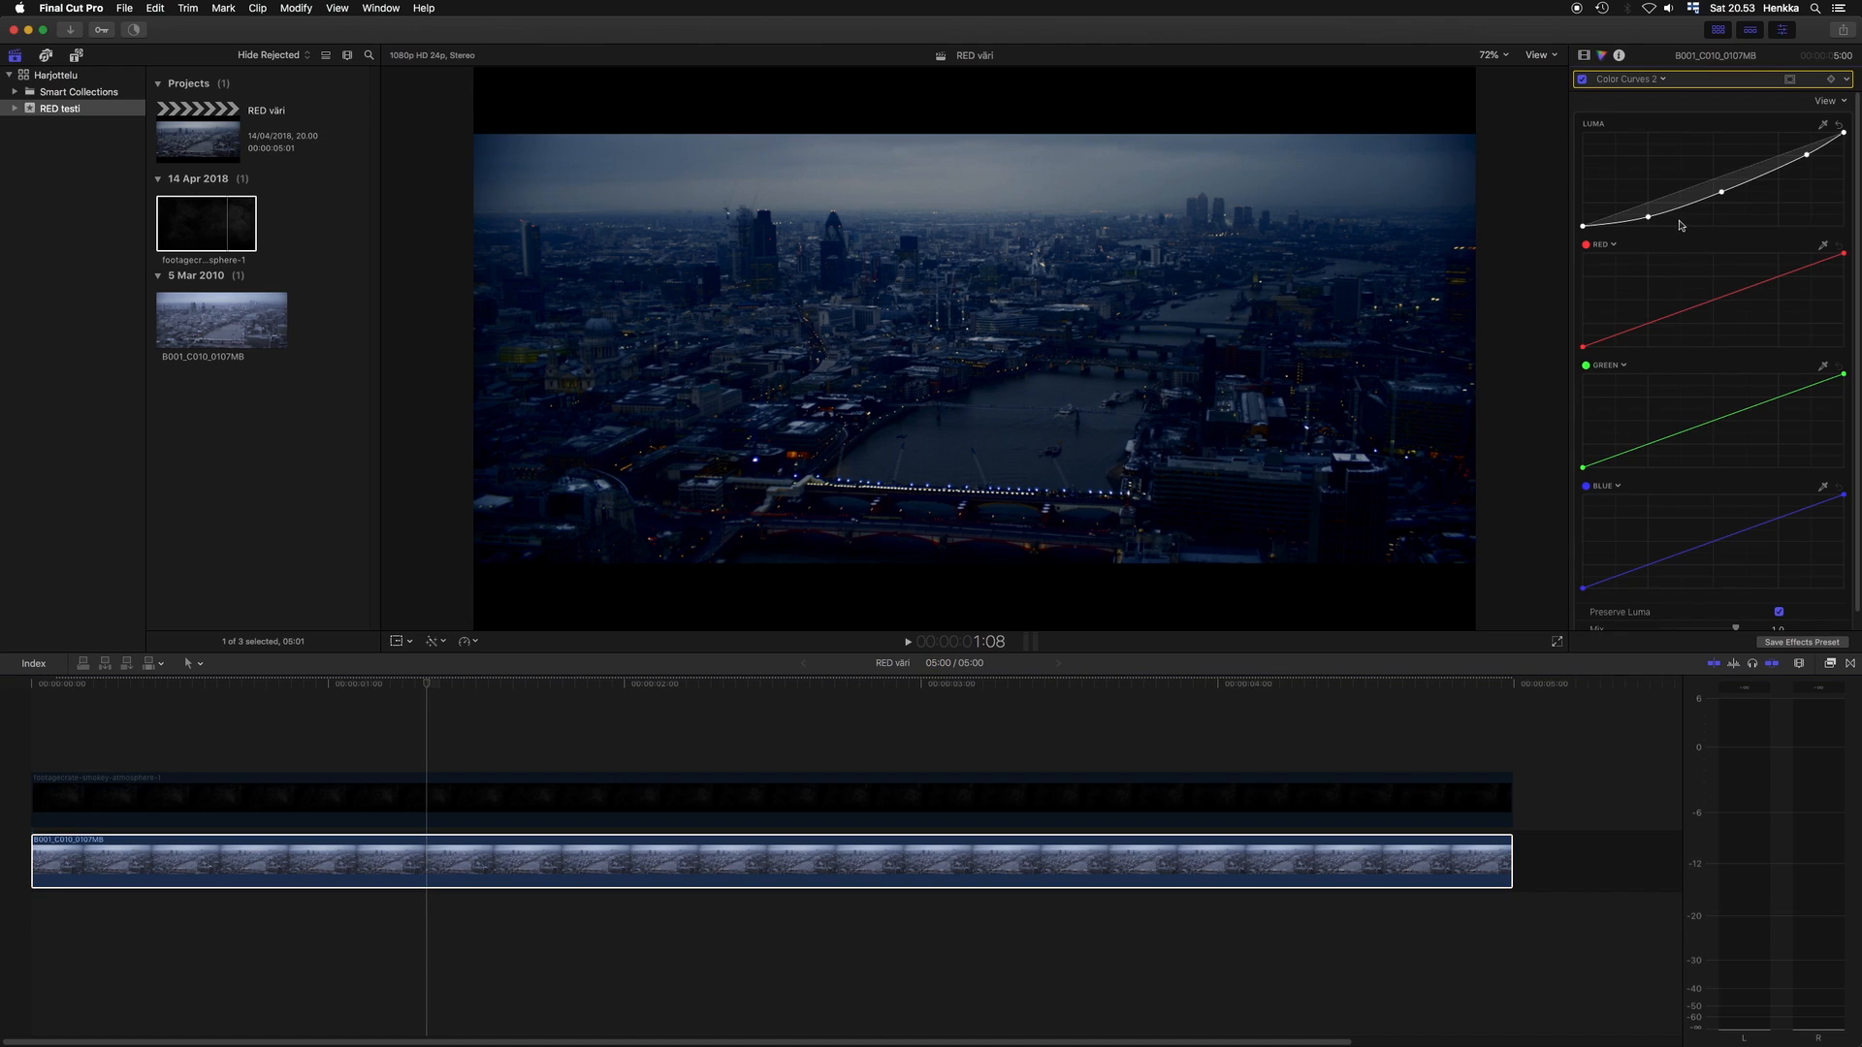
pyautogui.moveTo(1652, 222); pyautogui.dragTo(1718, 189)
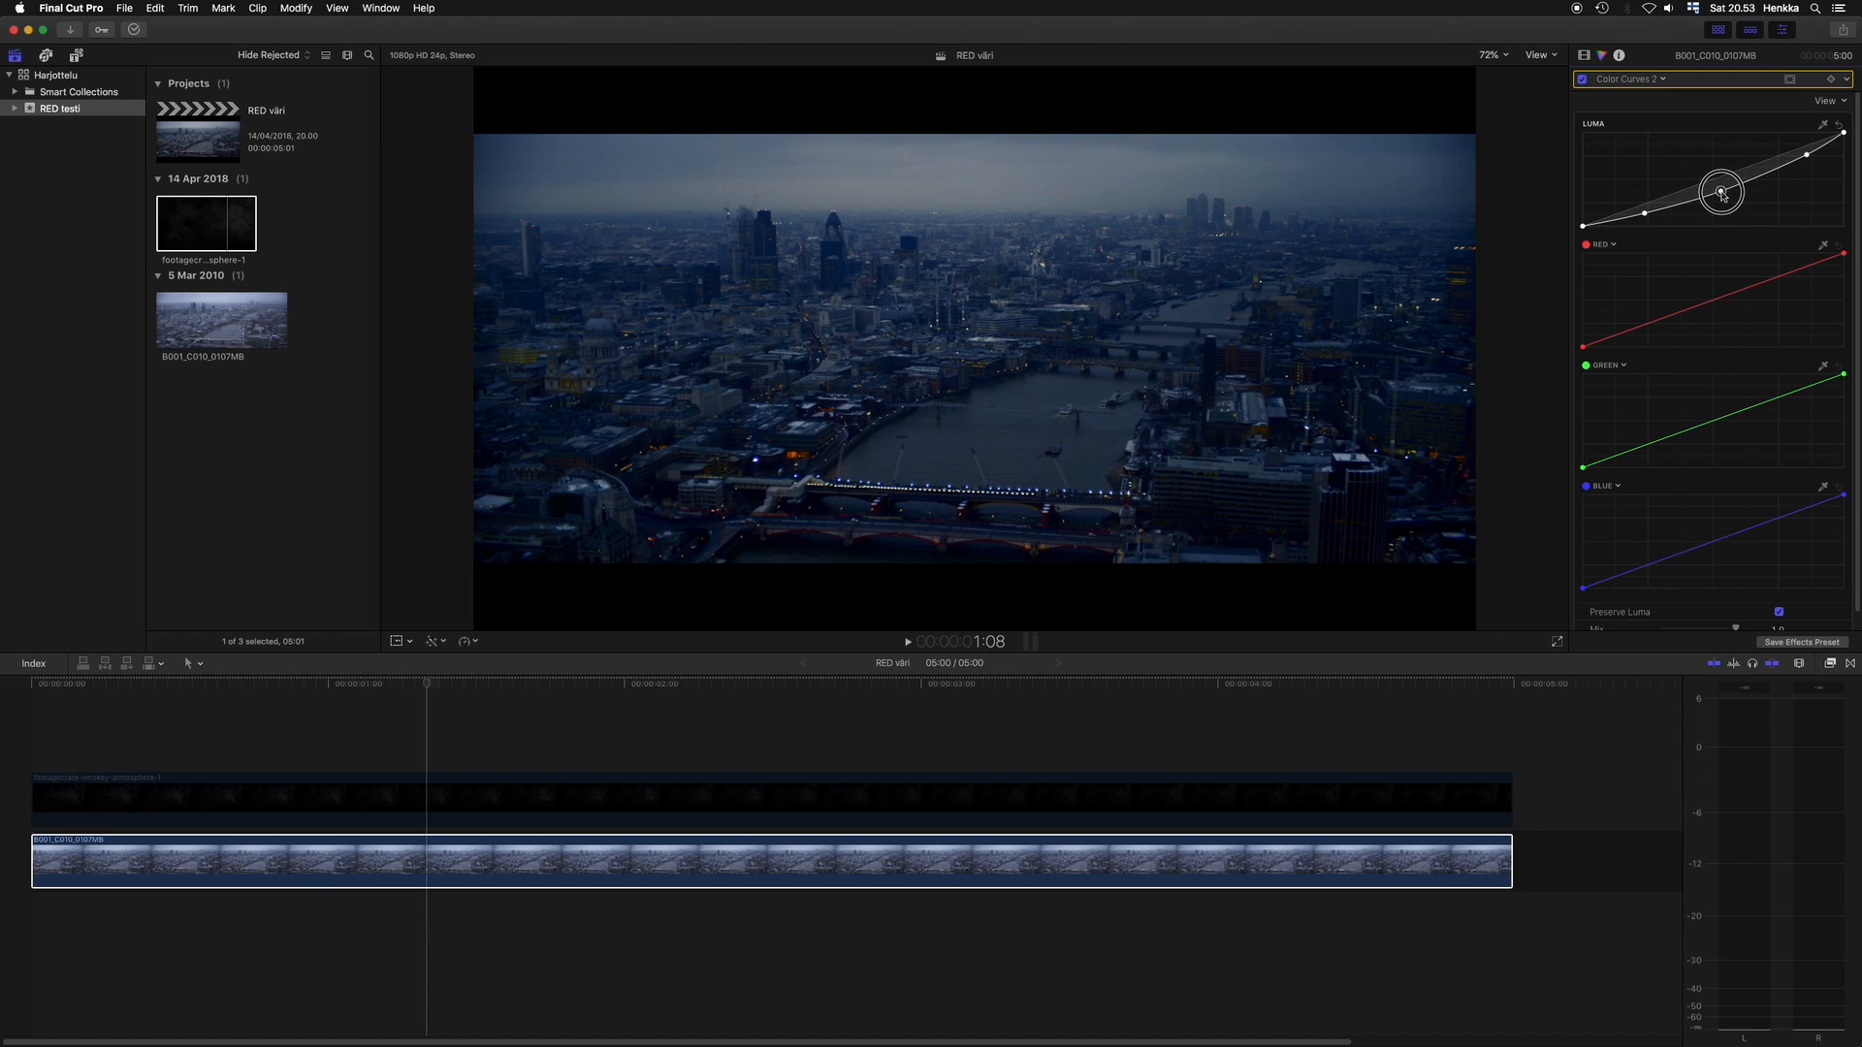
pyautogui.click(1806, 155)
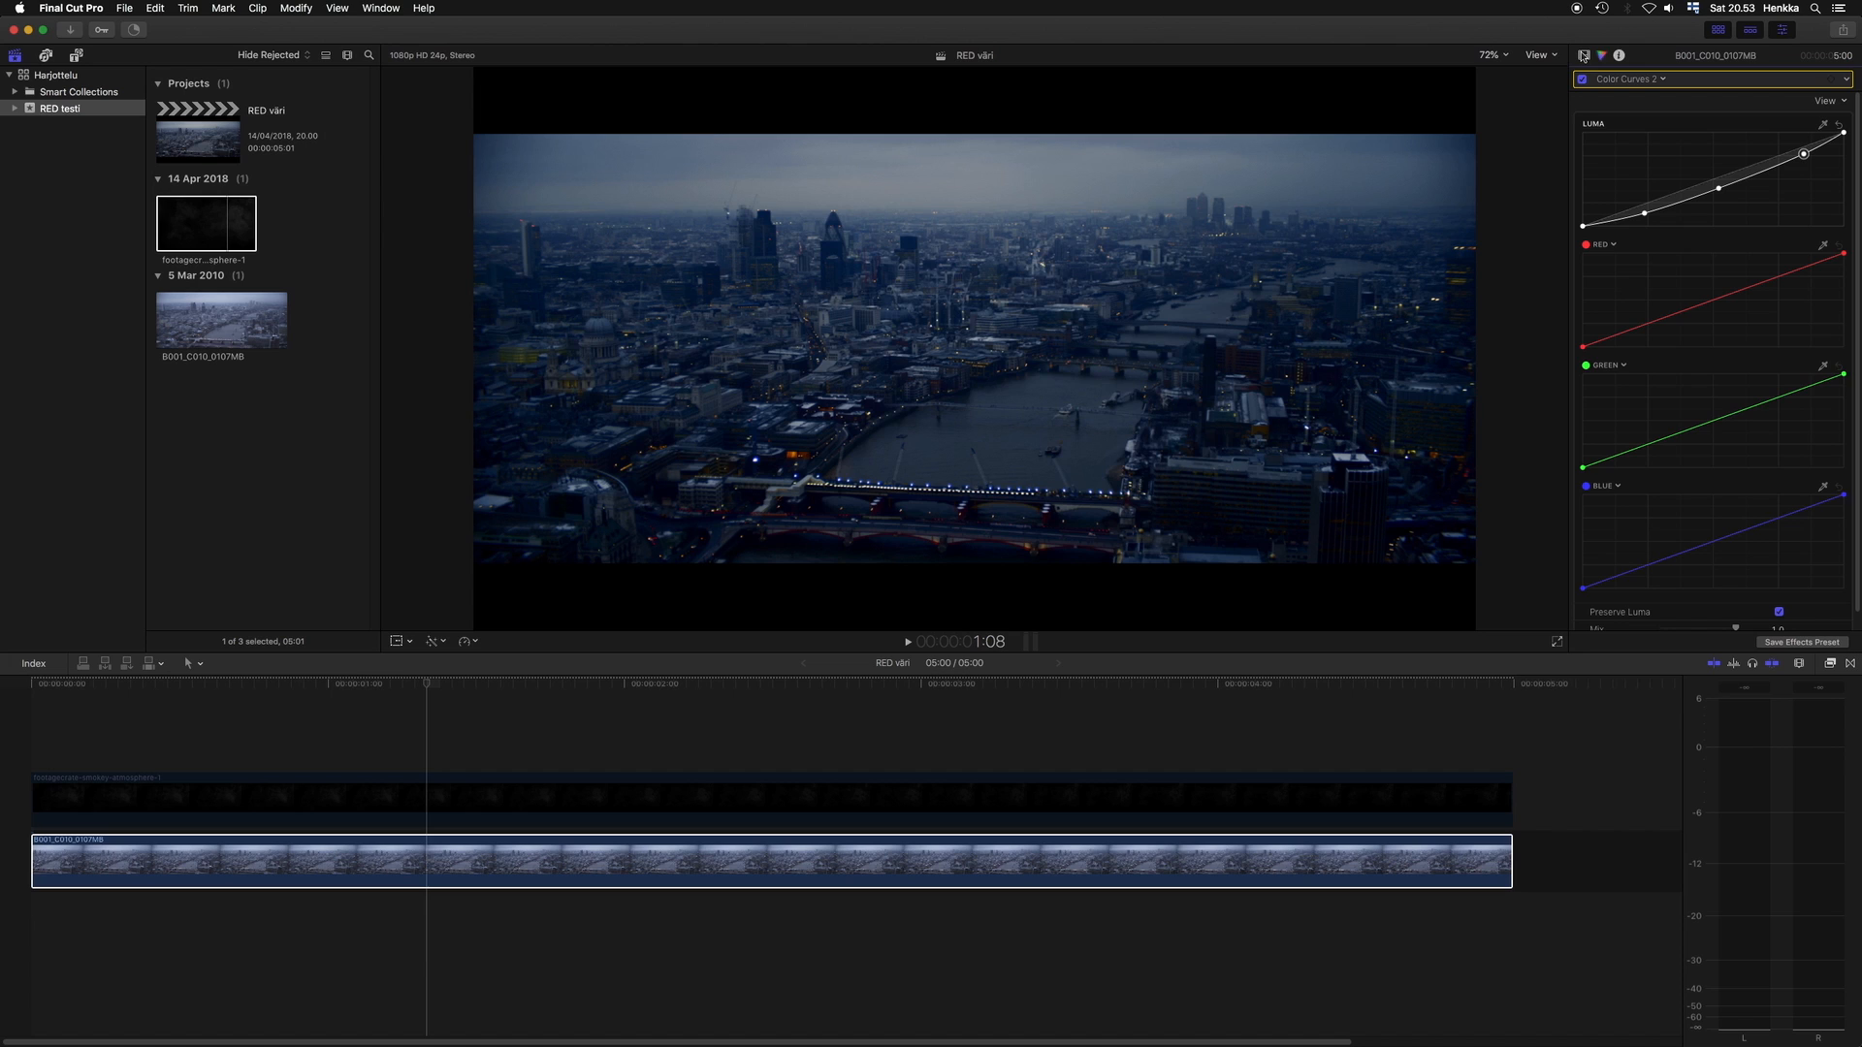
pyautogui.click(1583, 55)
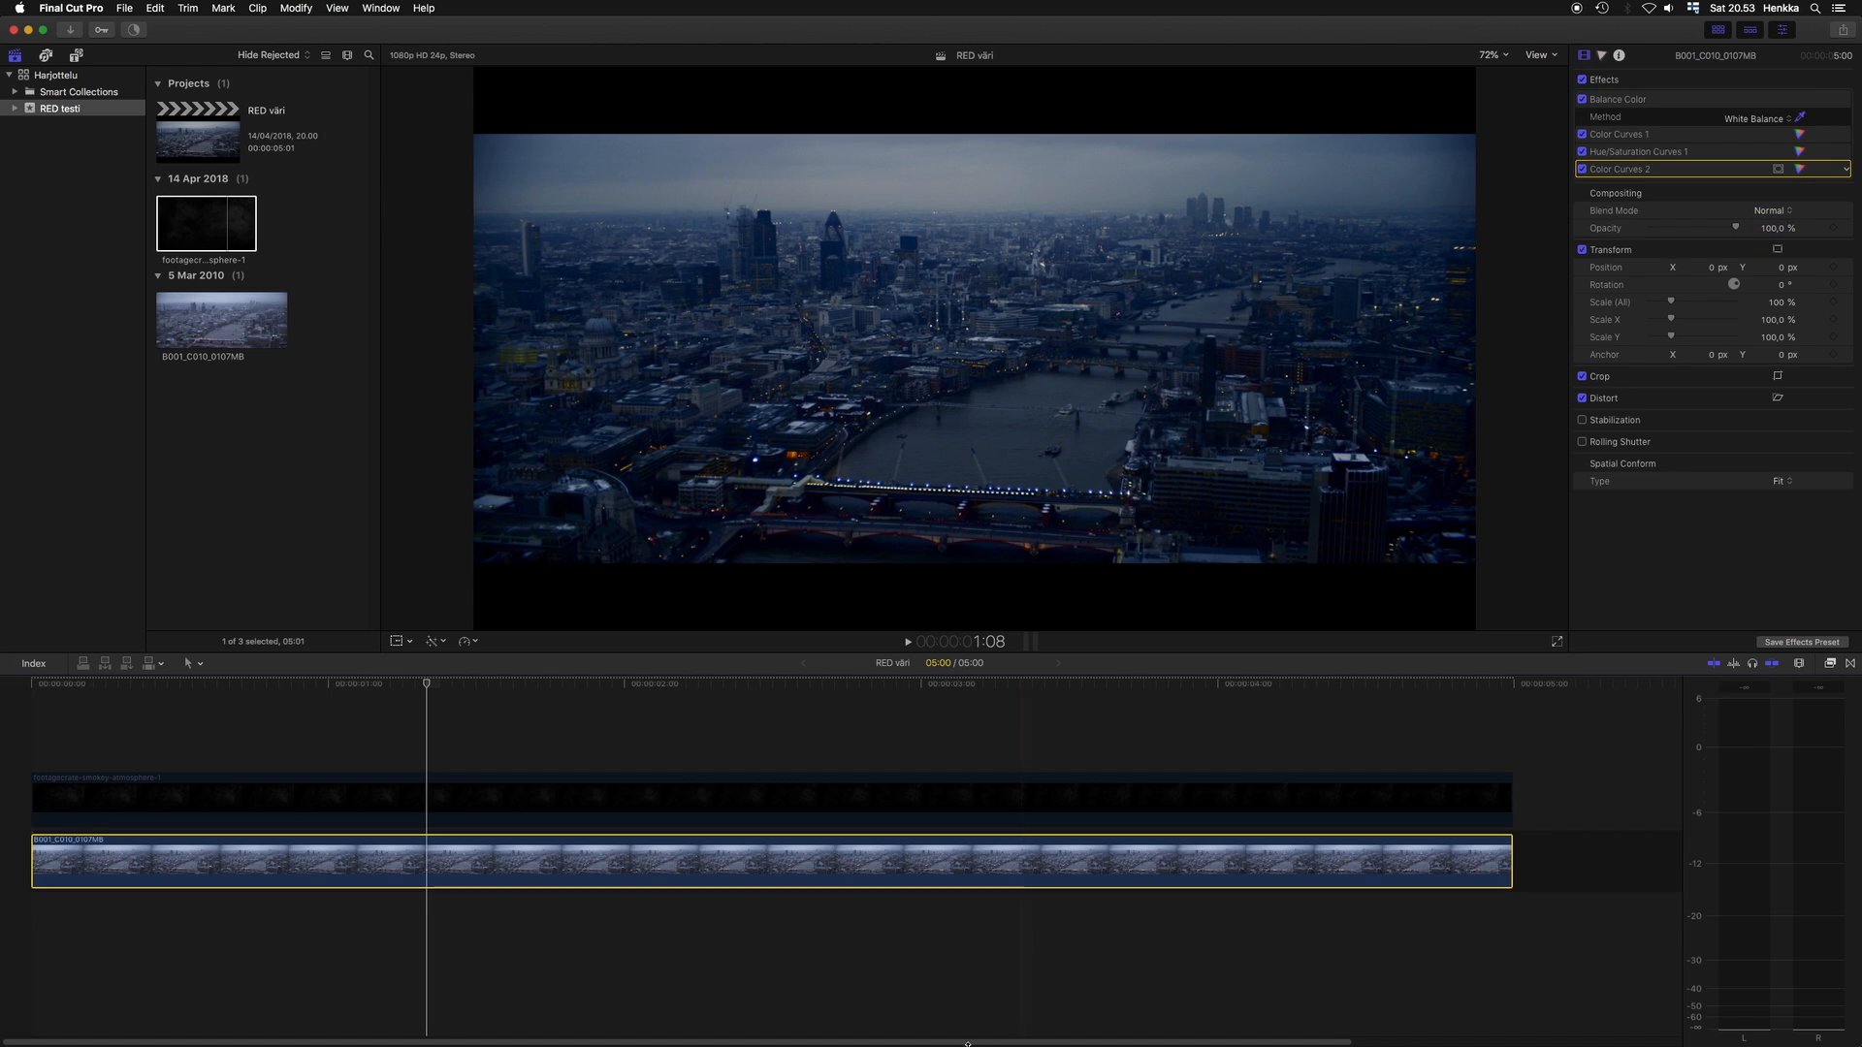
# Try the Vivid Light, Silhouette Alpha, Pin Light and Overlay blend modes on the smoke clip.
pyautogui.click(866, 789)
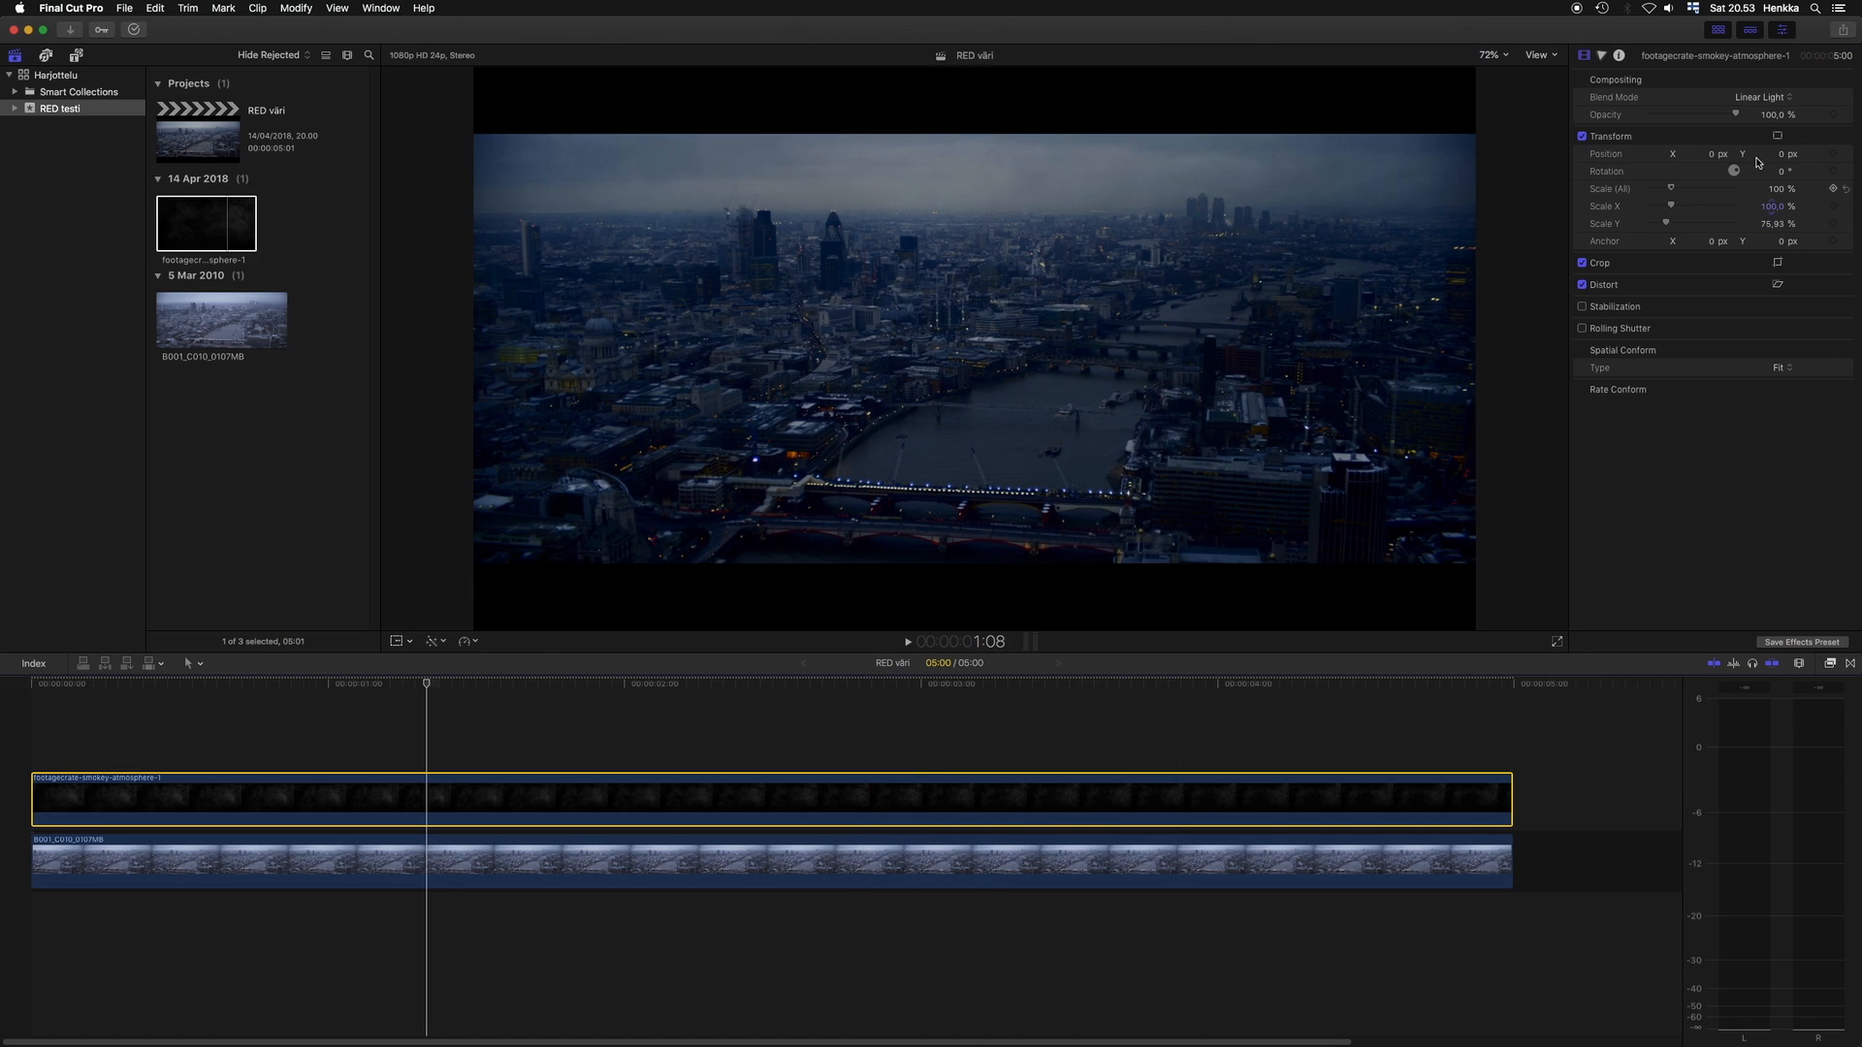
pyautogui.click(1749, 100)
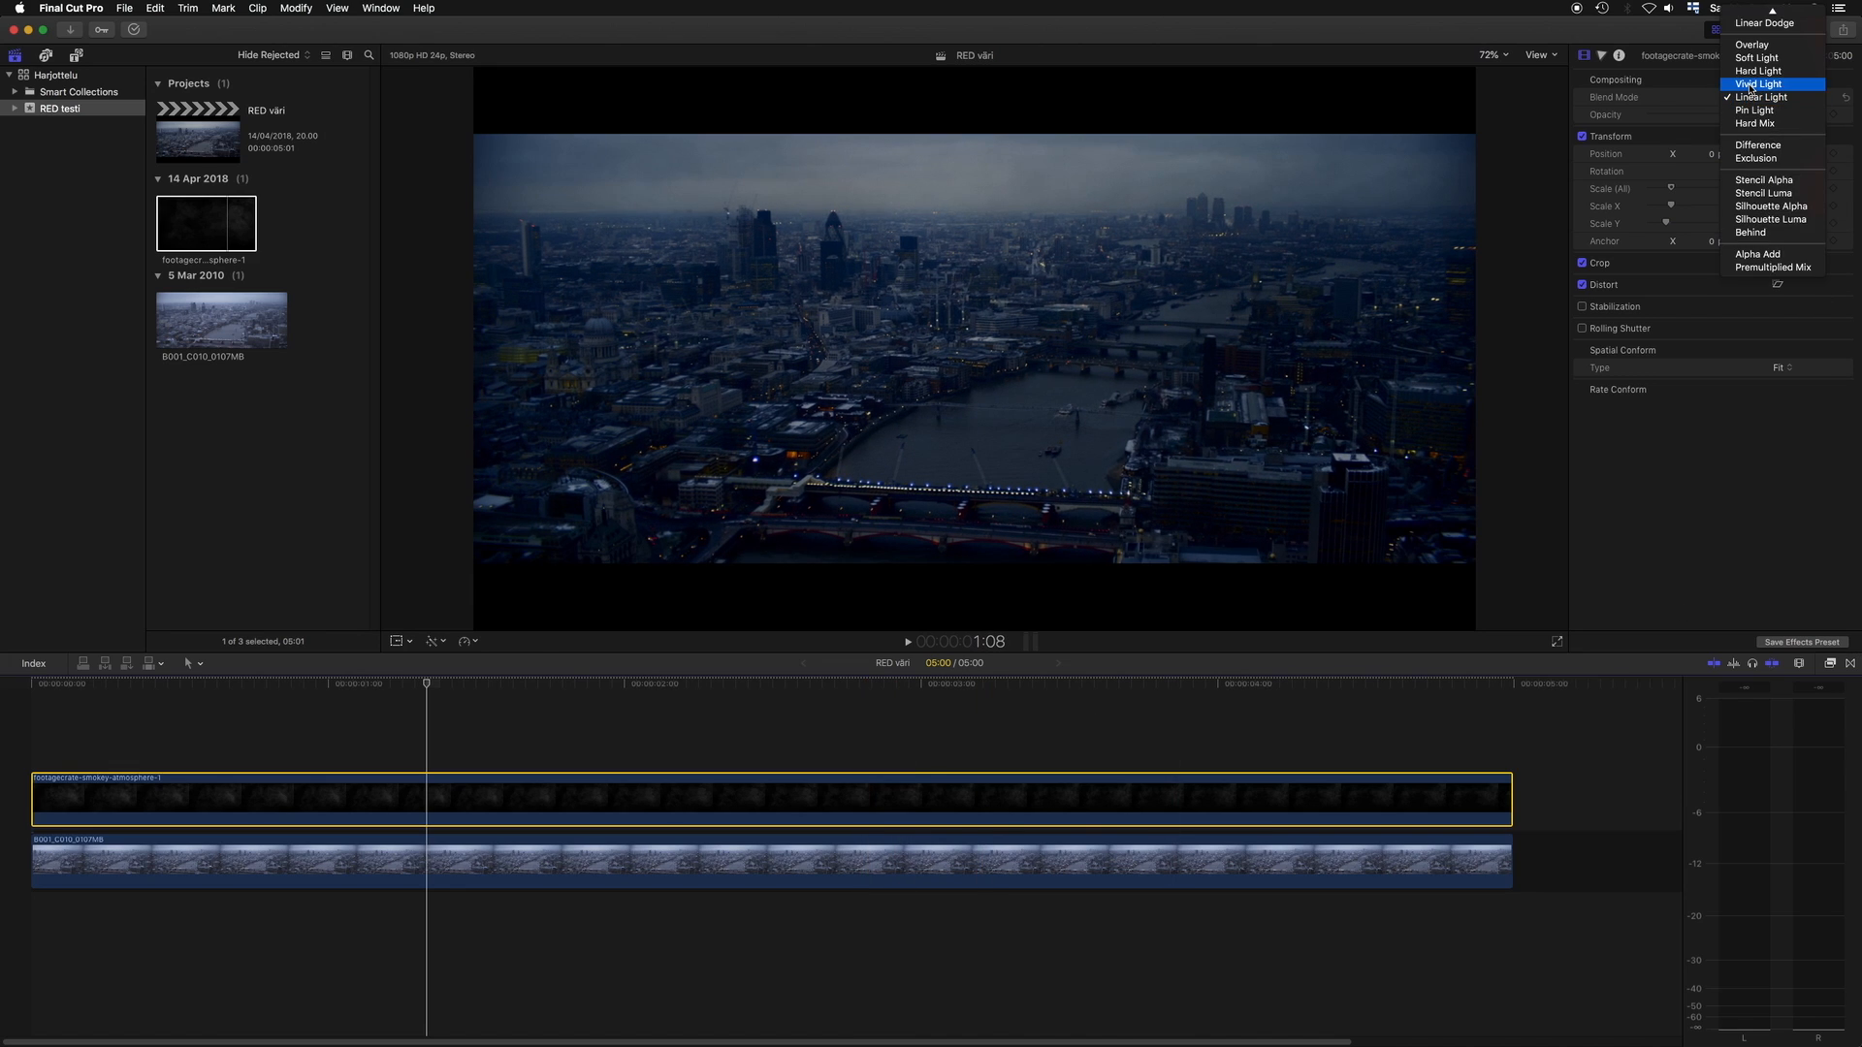
pyautogui.click(1750, 85)
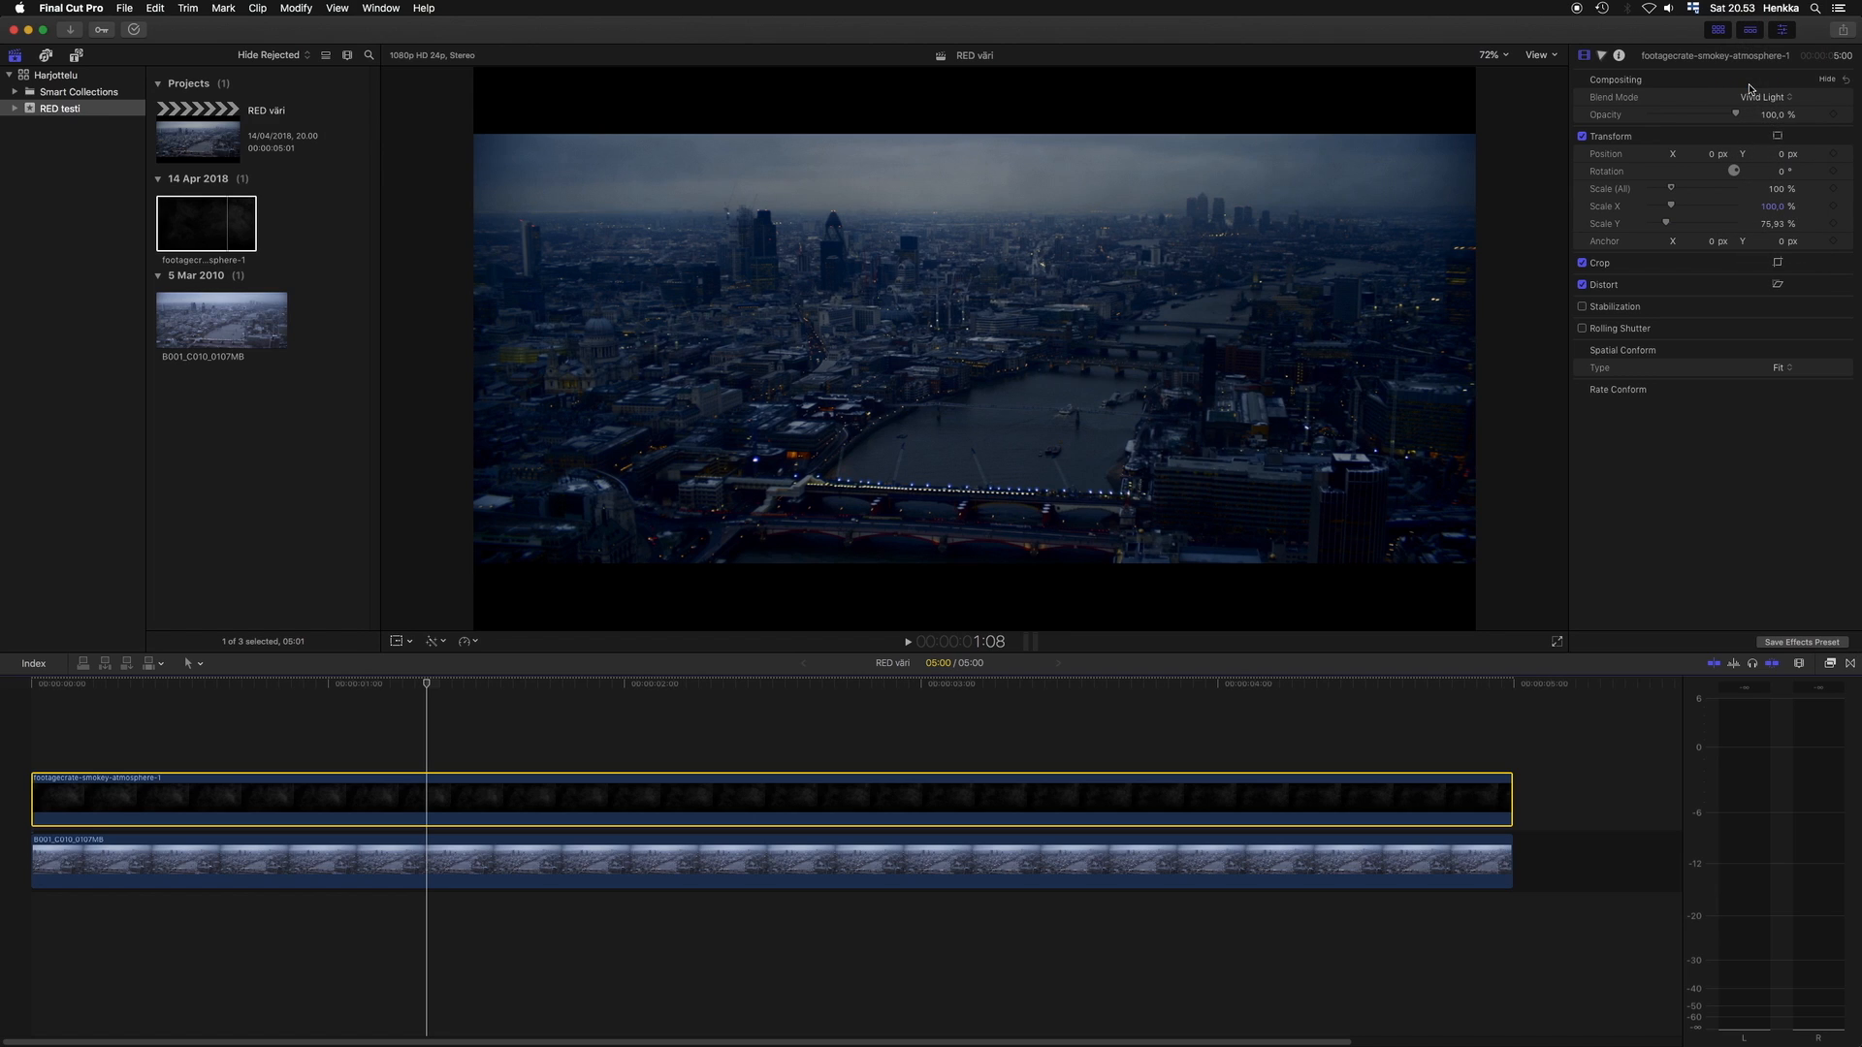
pyautogui.click(1755, 94)
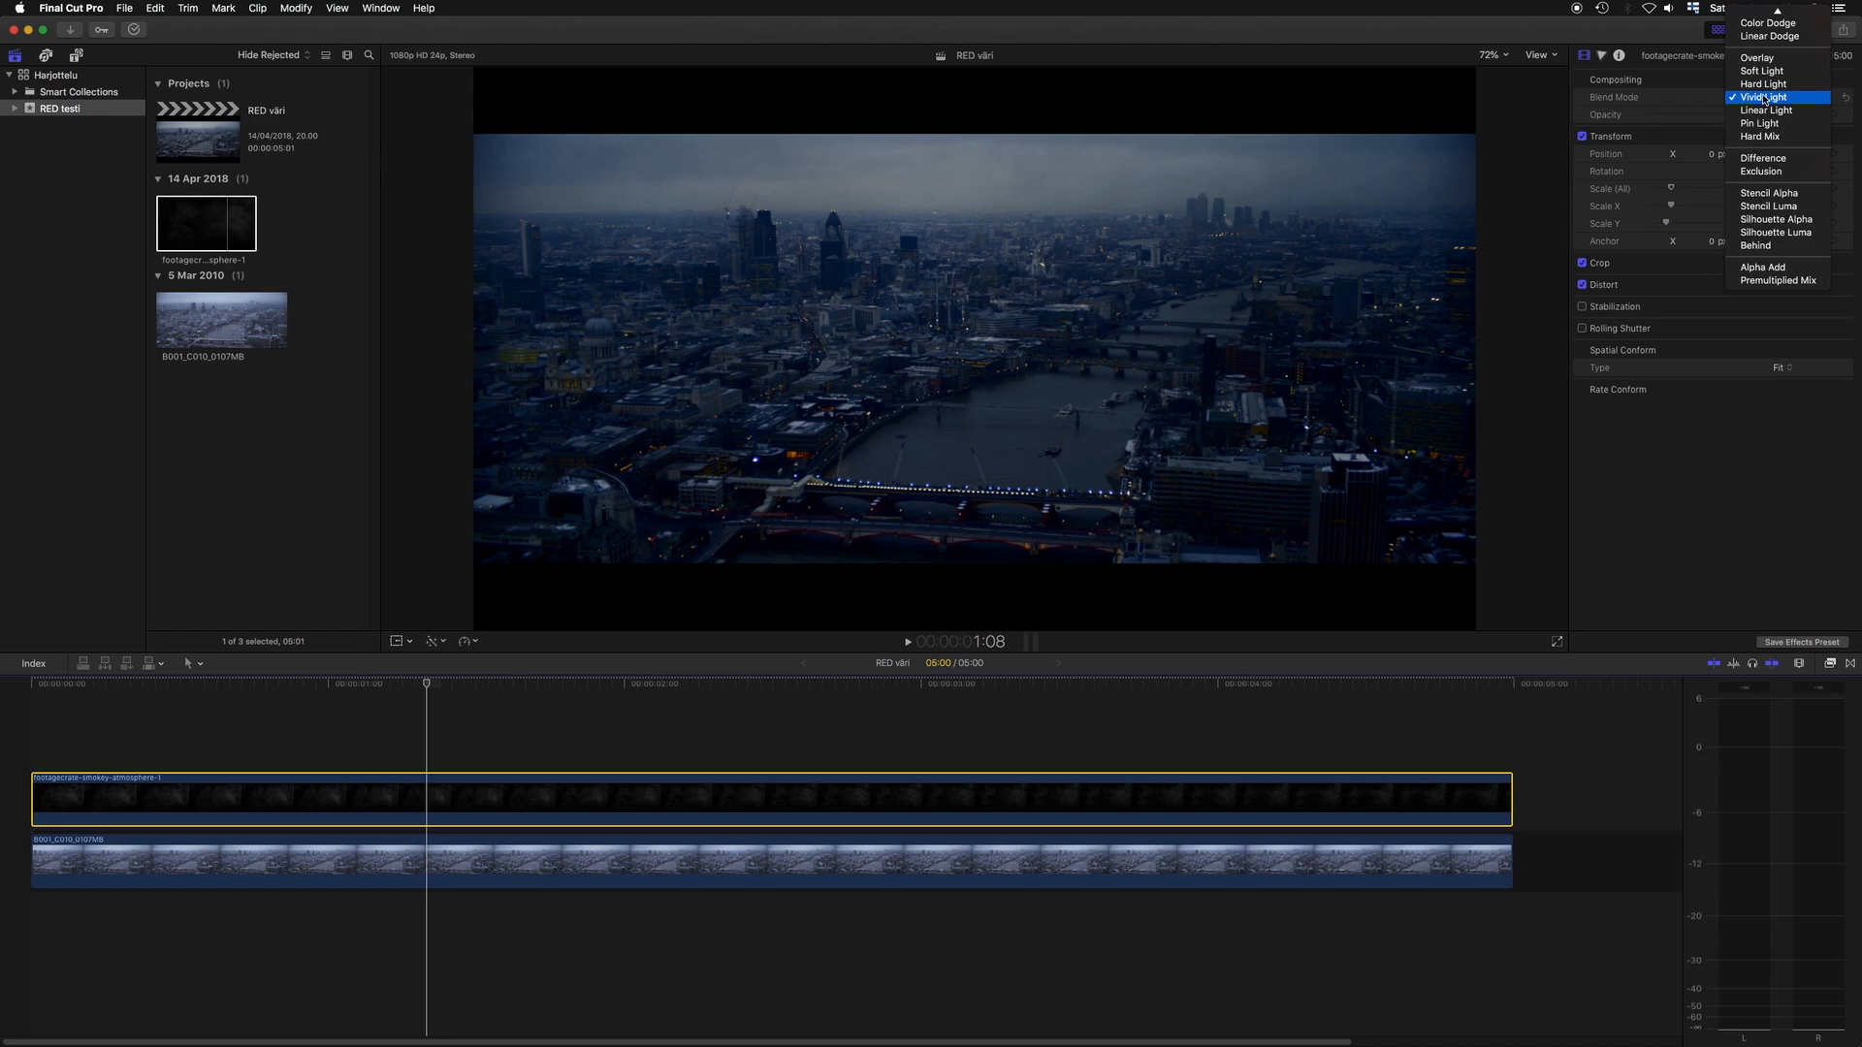
pyautogui.click(1787, 221)
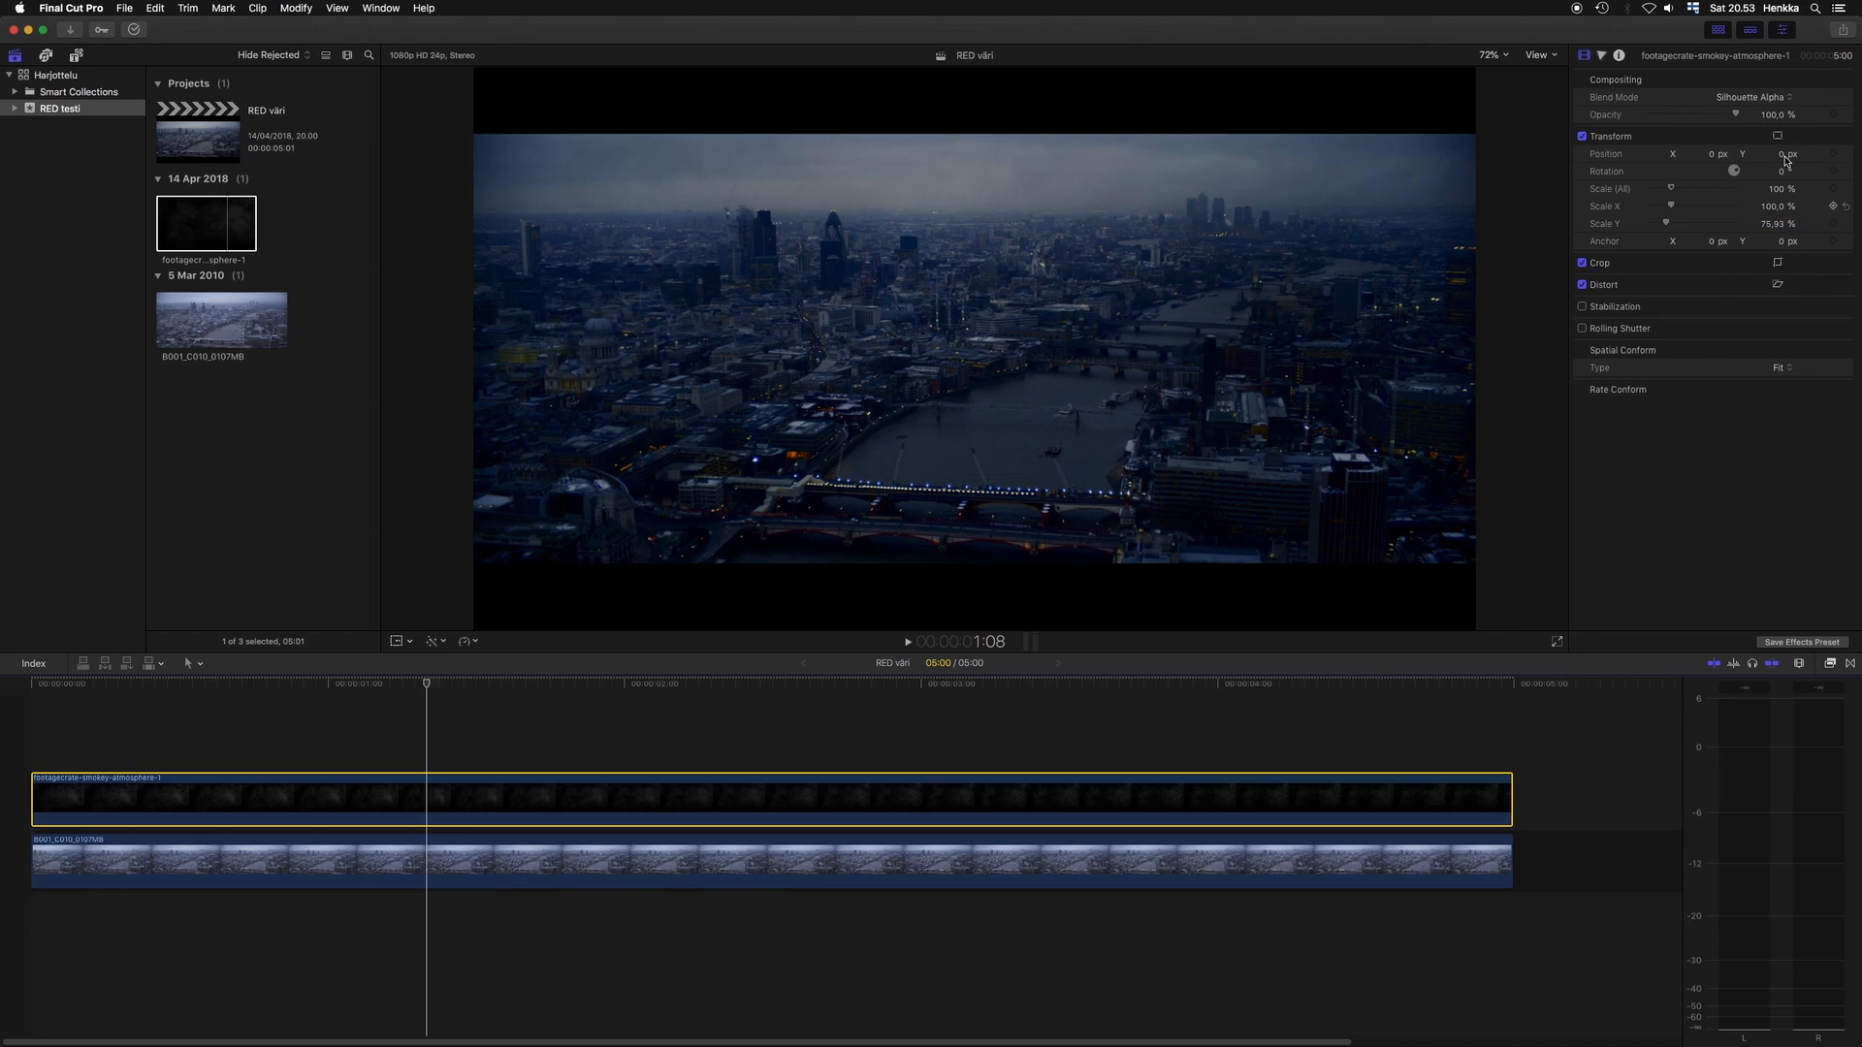
pyautogui.click(1759, 98)
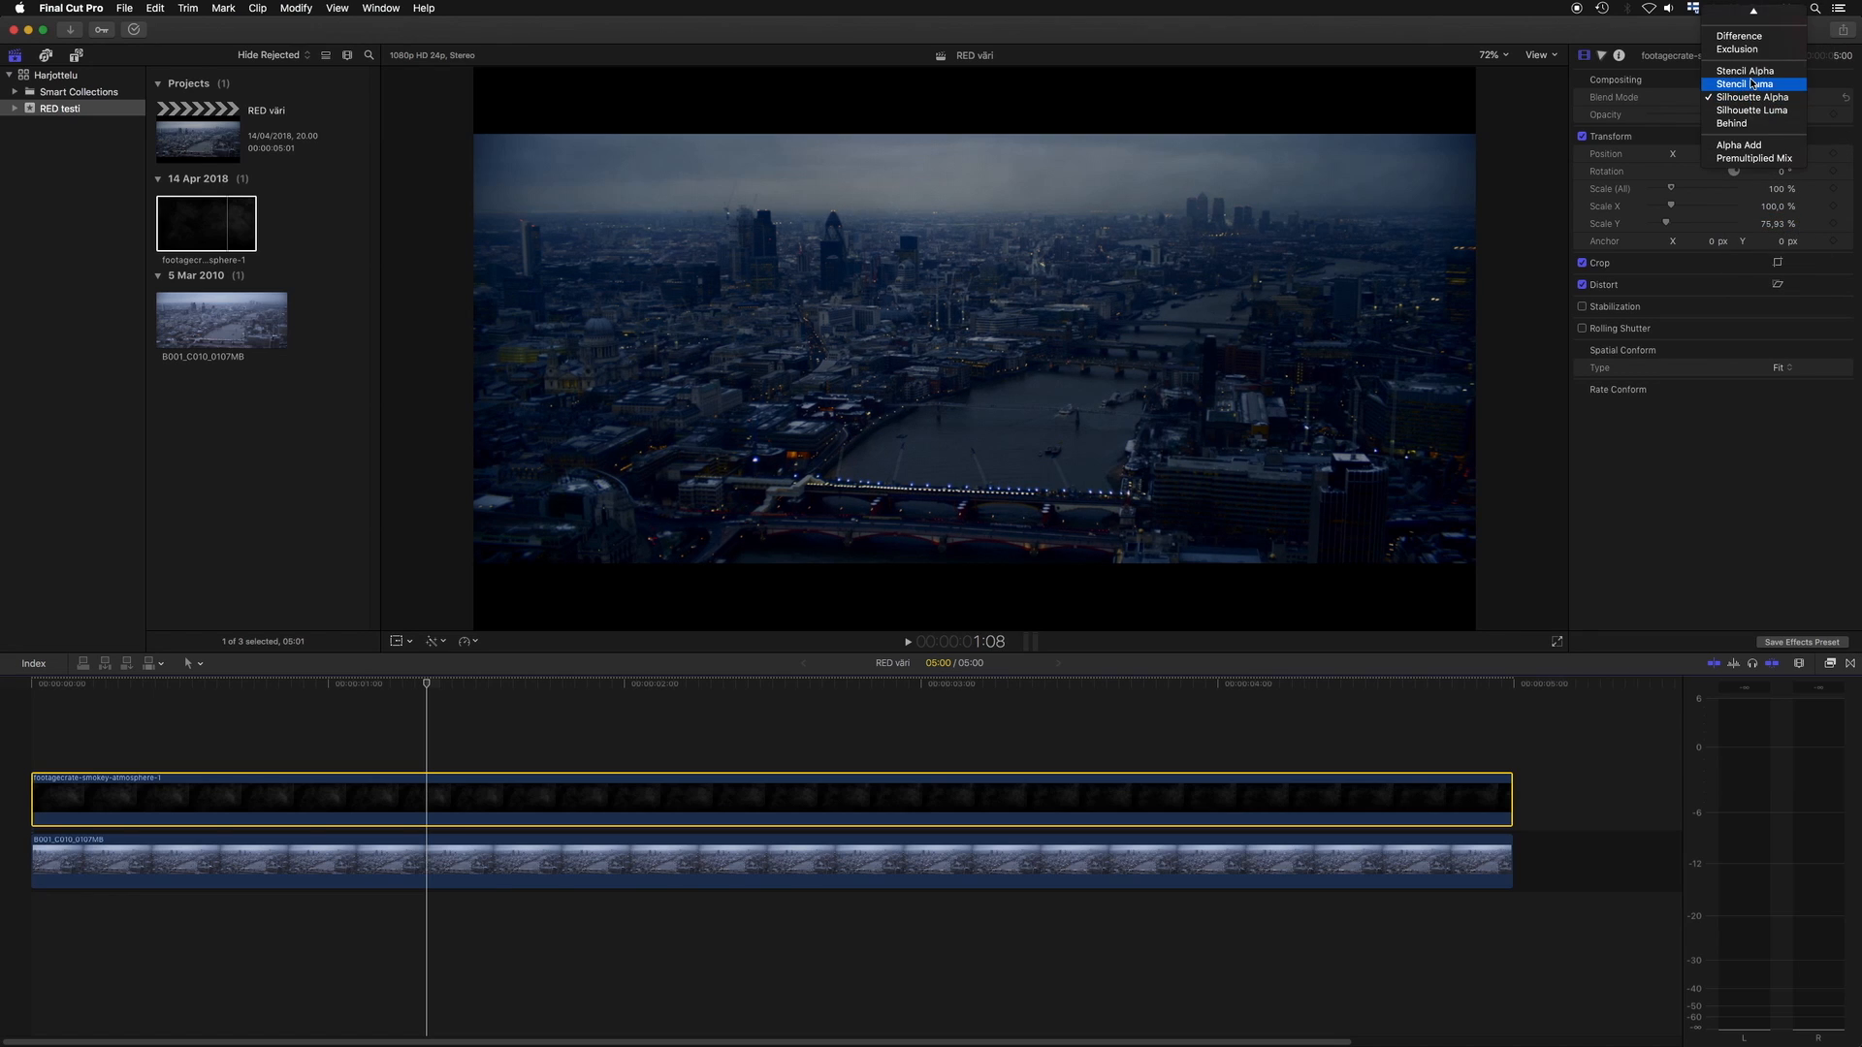
pyautogui.scroll(5, 1757, 92)
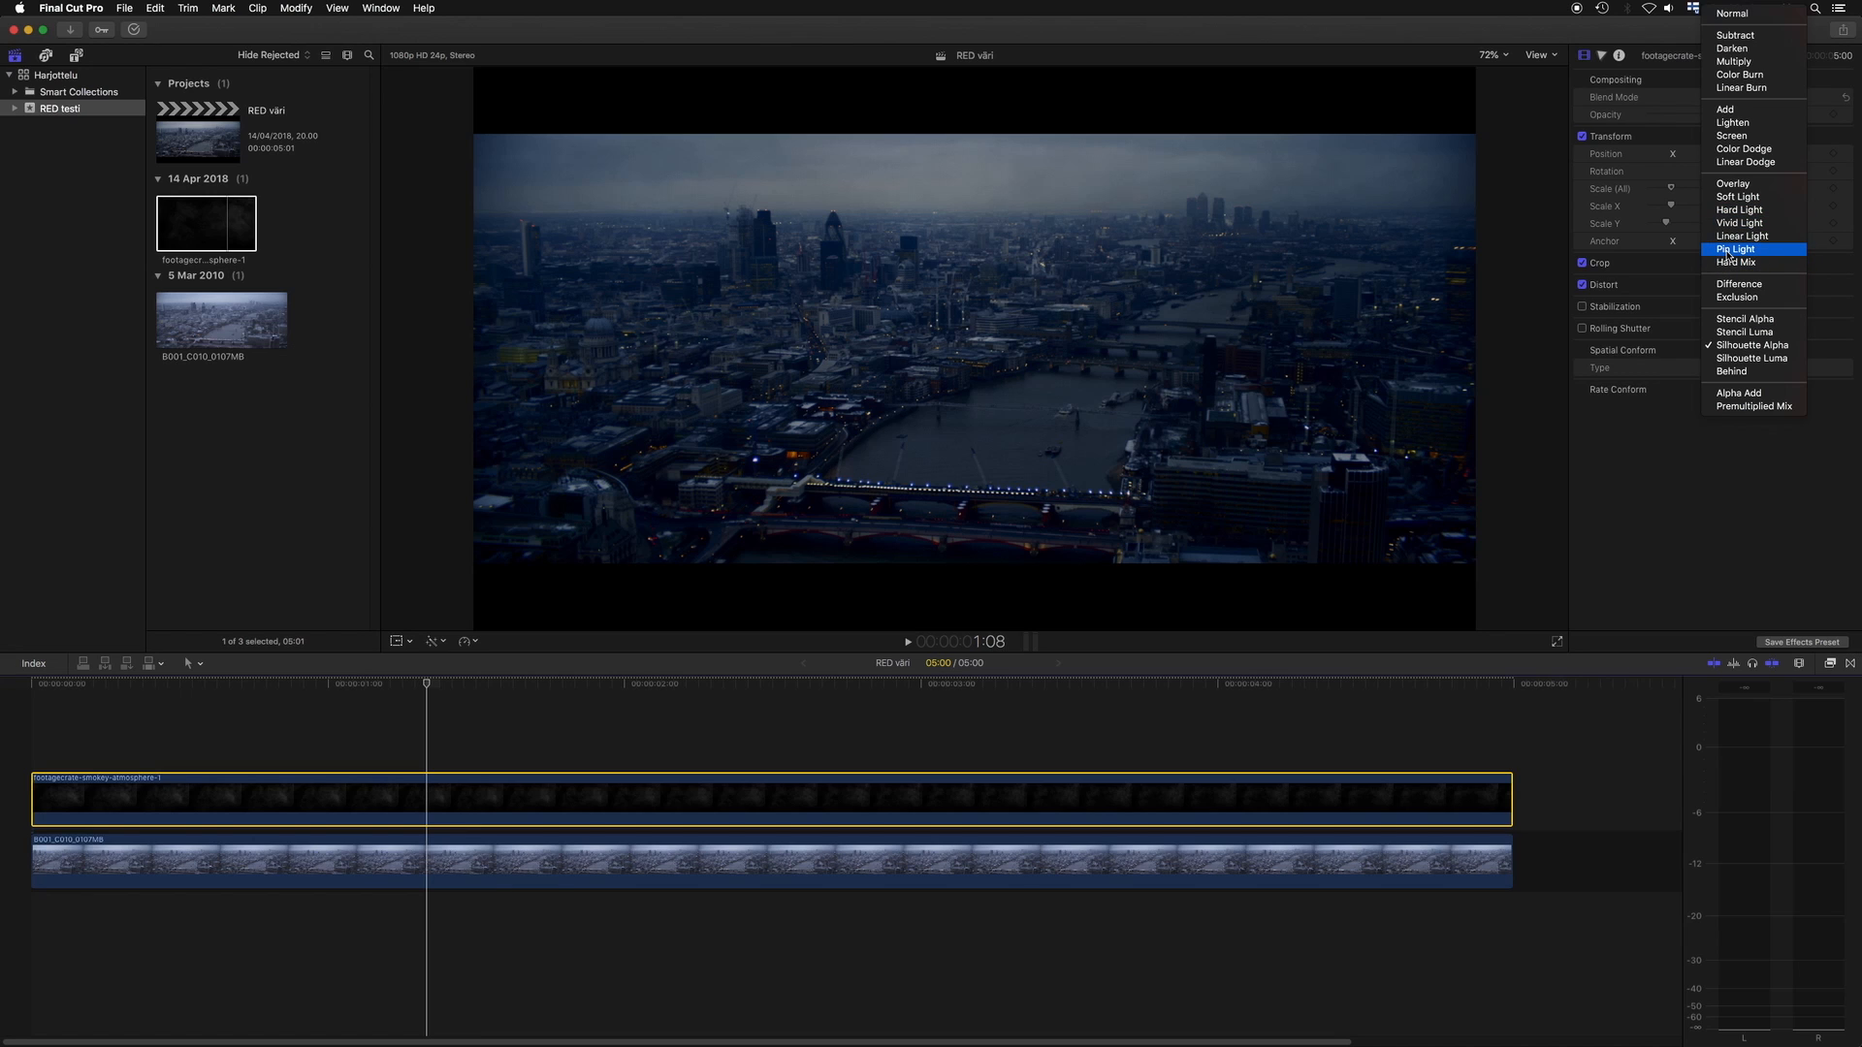
pyautogui.click(1727, 251)
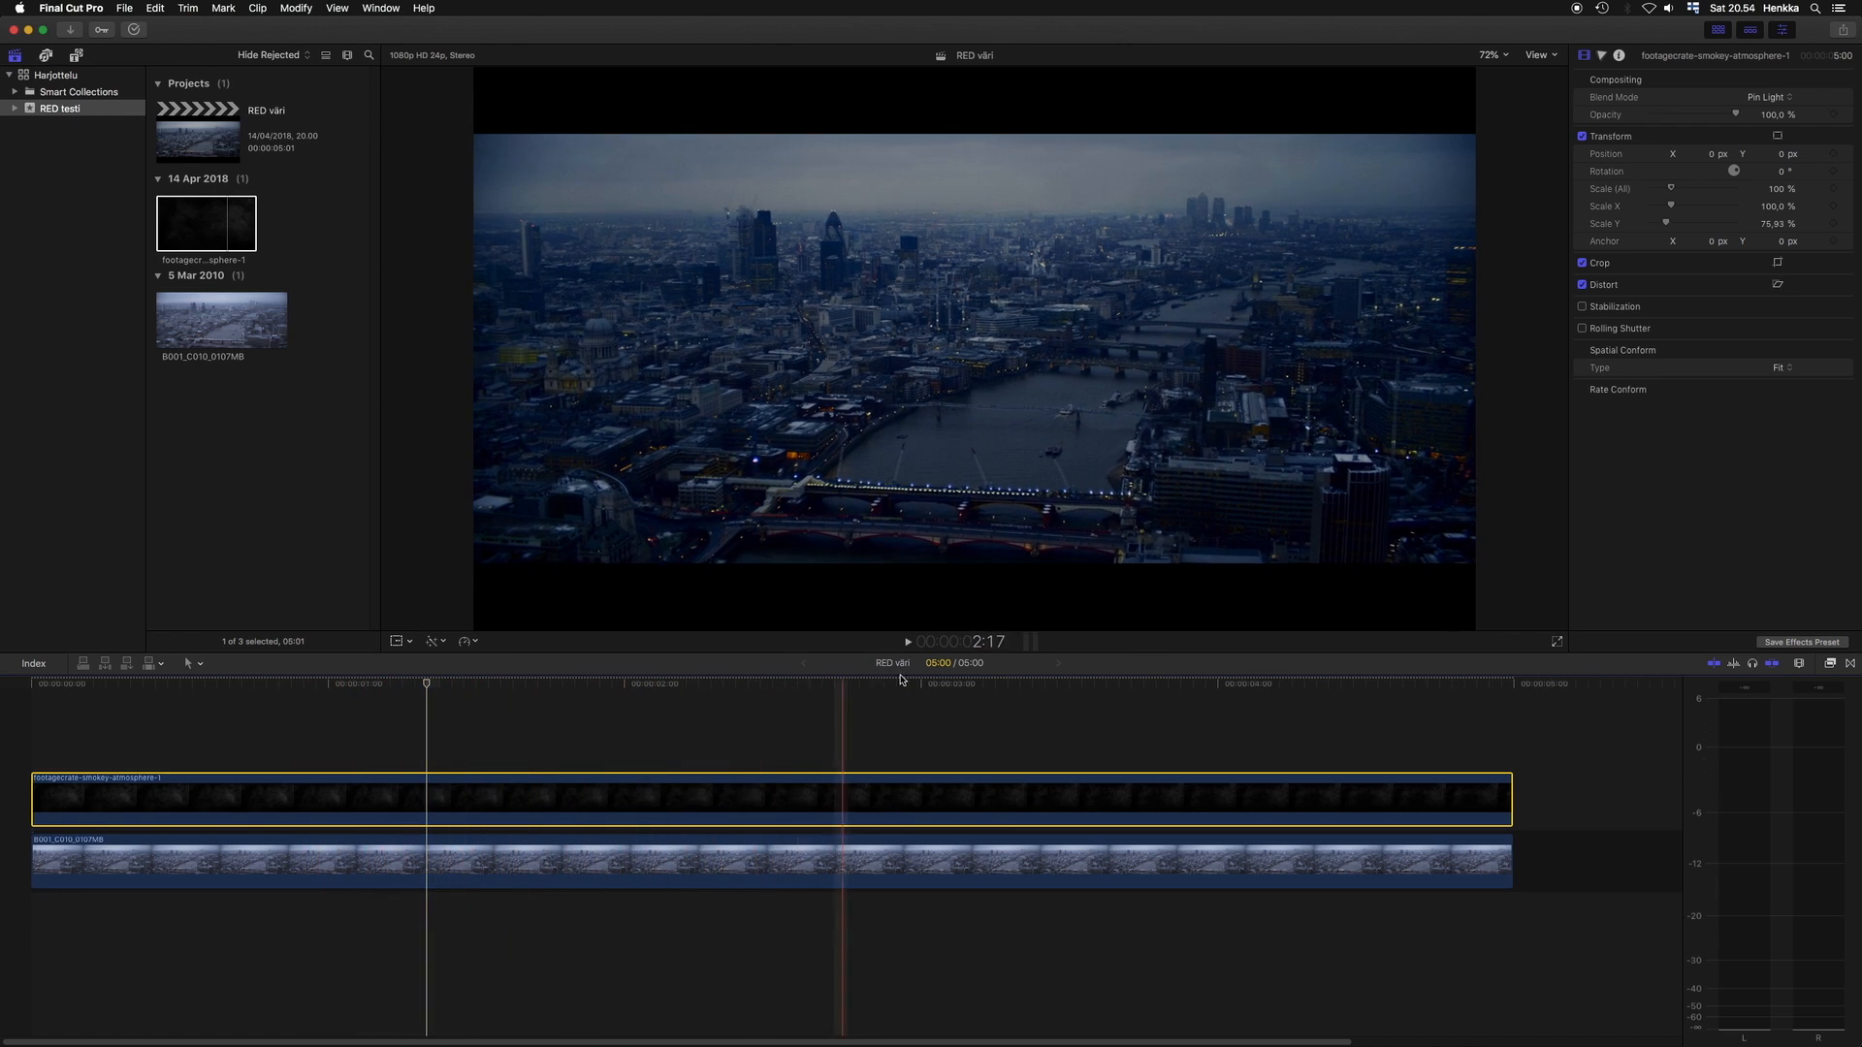
pyautogui.click(1747, 98)
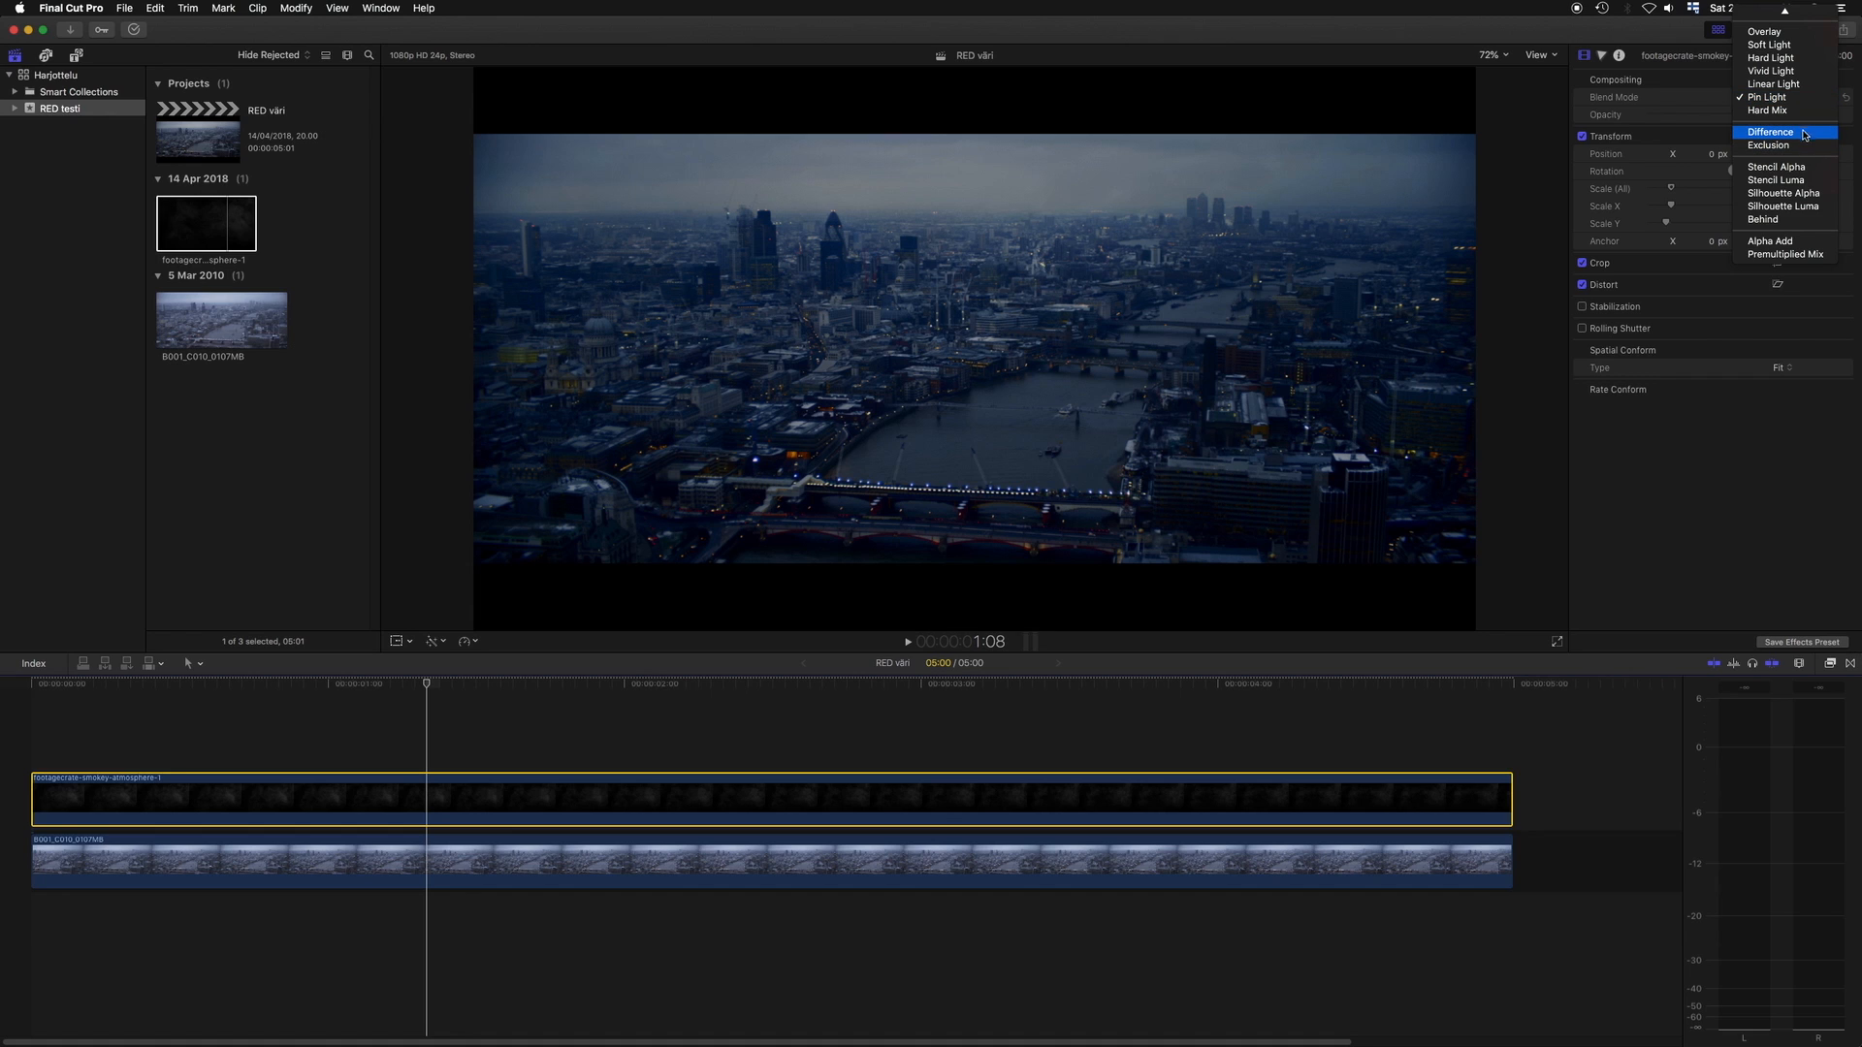
pyautogui.click(1765, 32)
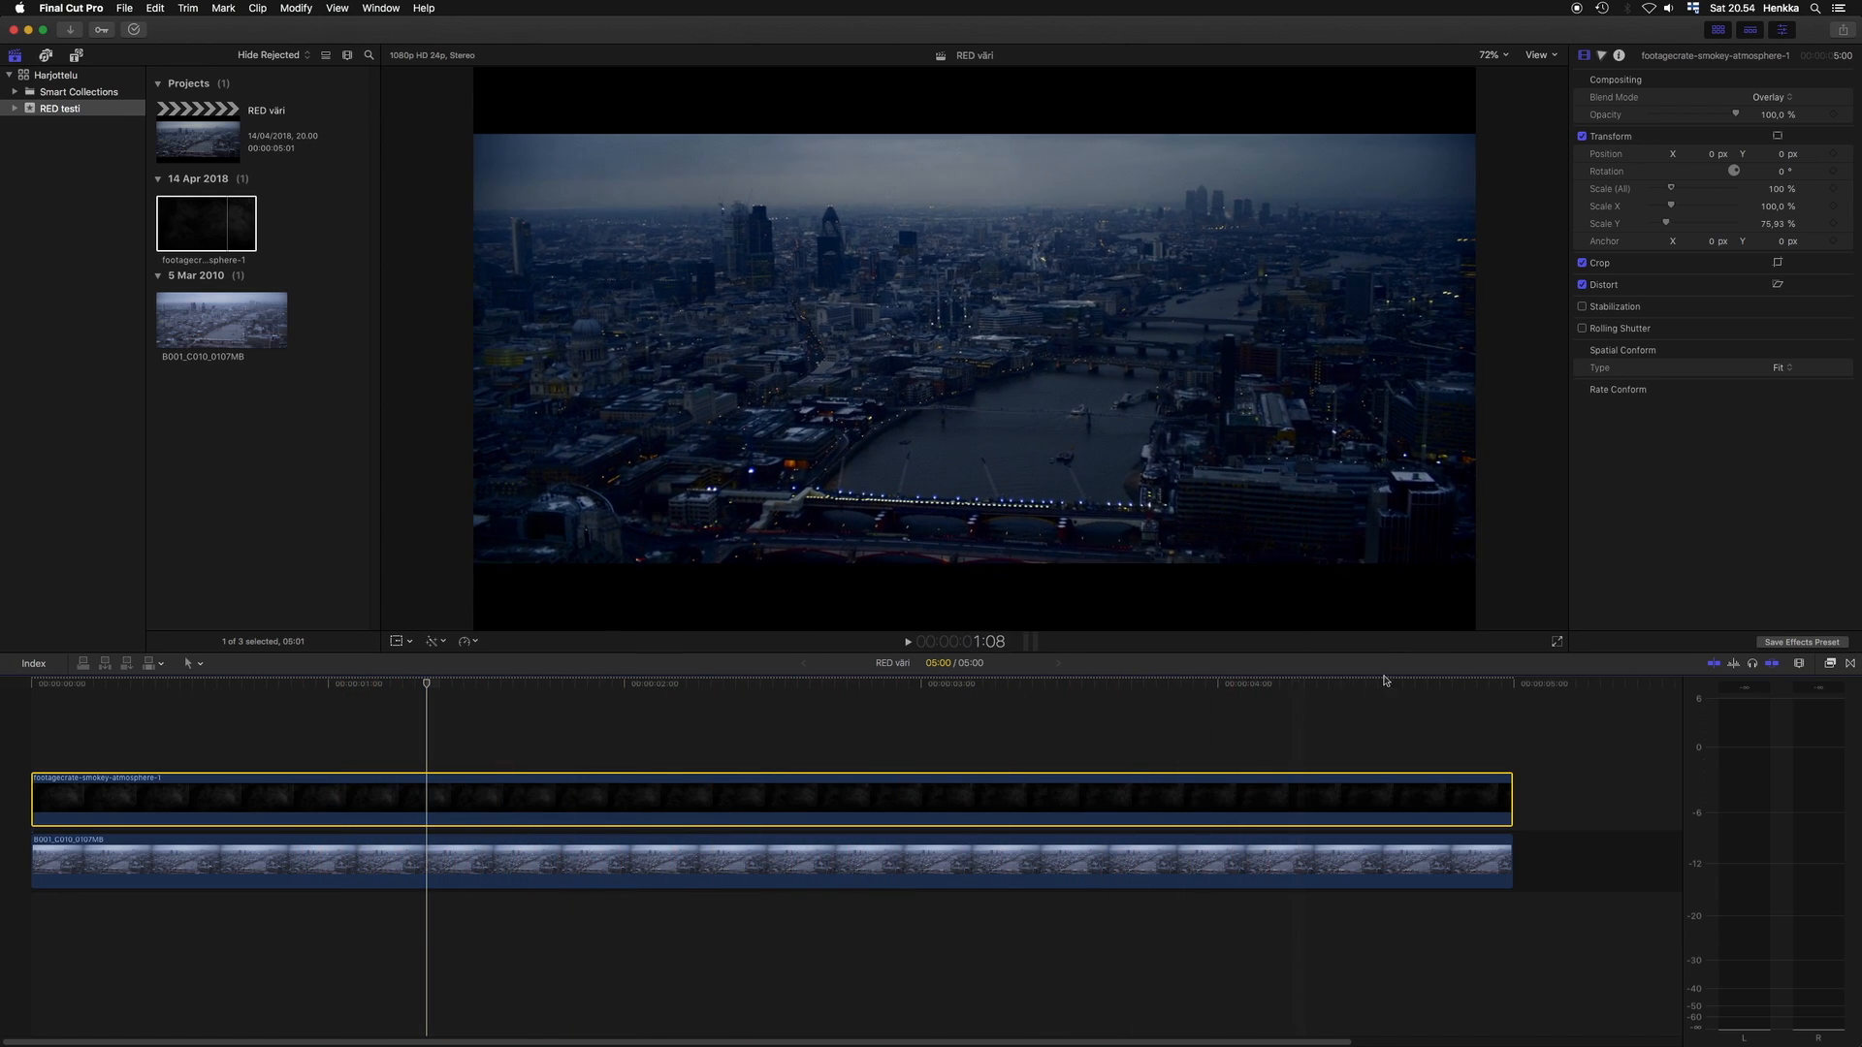
# Set the smoke clip's blend mode to Multiply and compare the image with the clip disabled and enabled.
pyautogui.click(1780, 98)
pyautogui.scroll(3, 1823, 155)
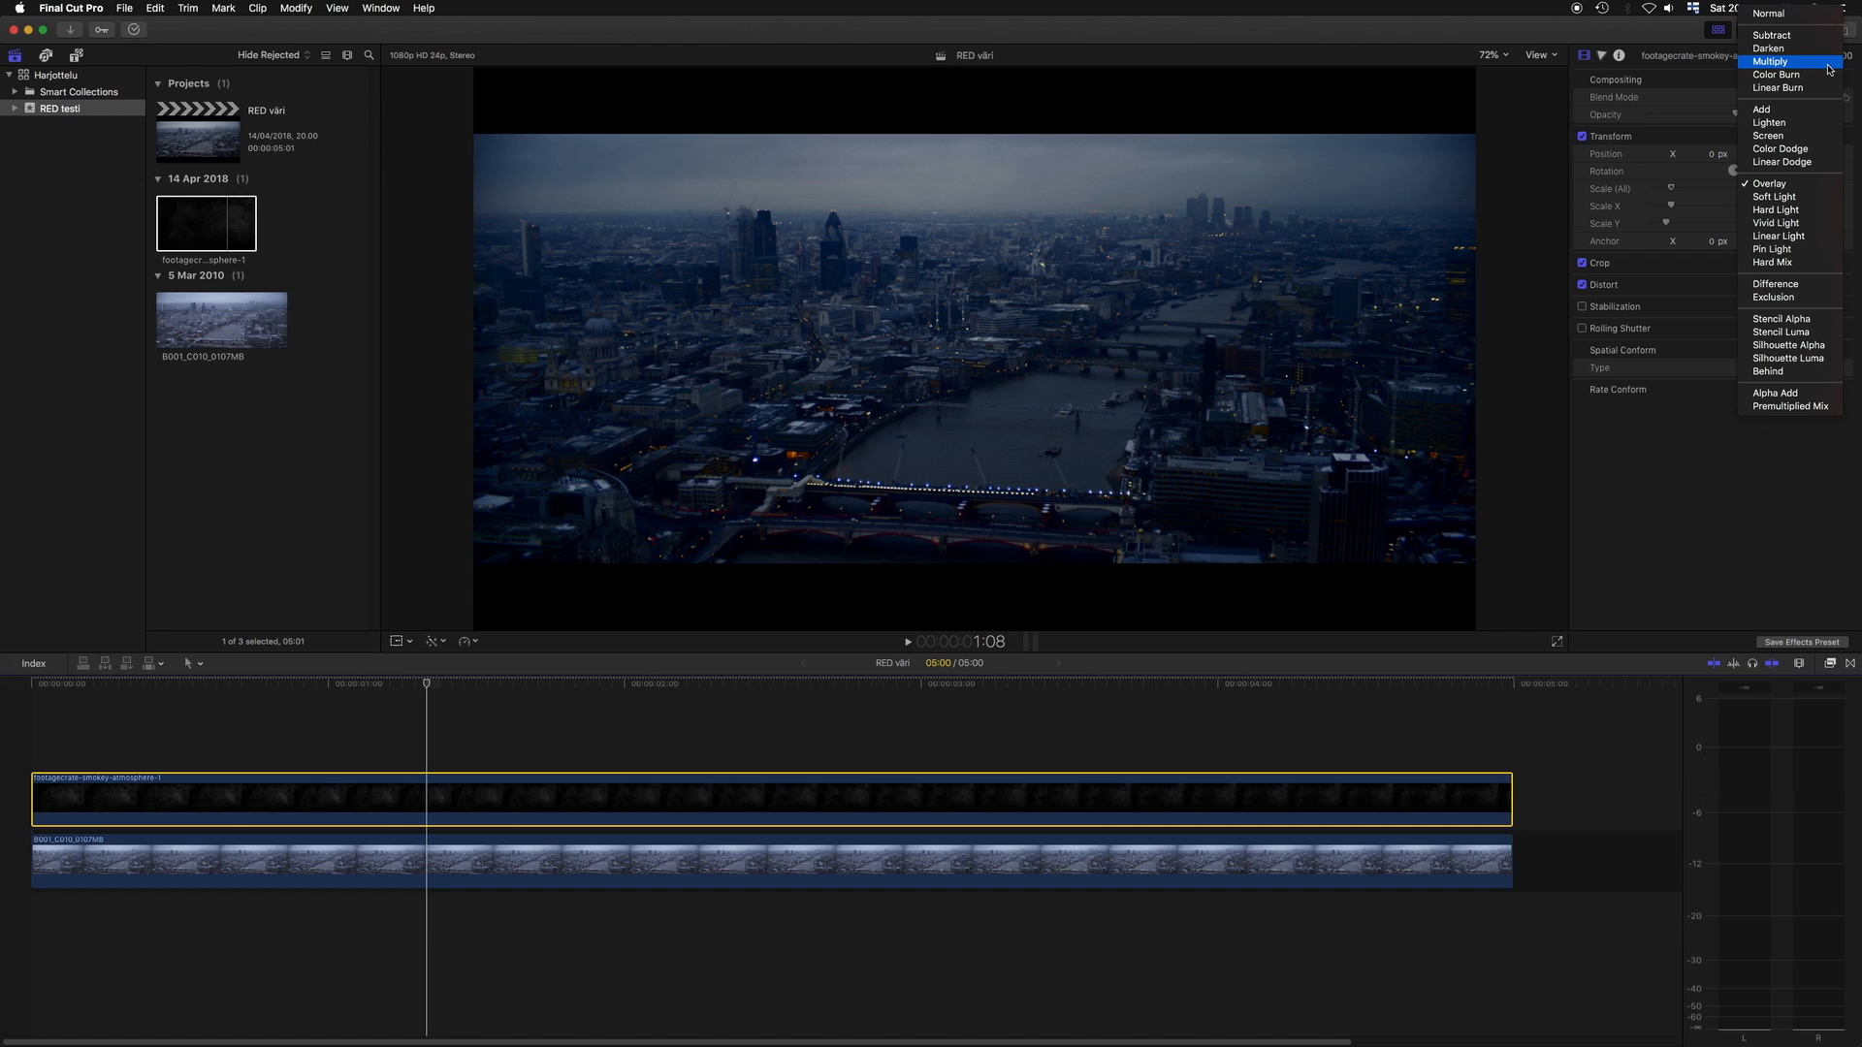
pyautogui.press('Escape')
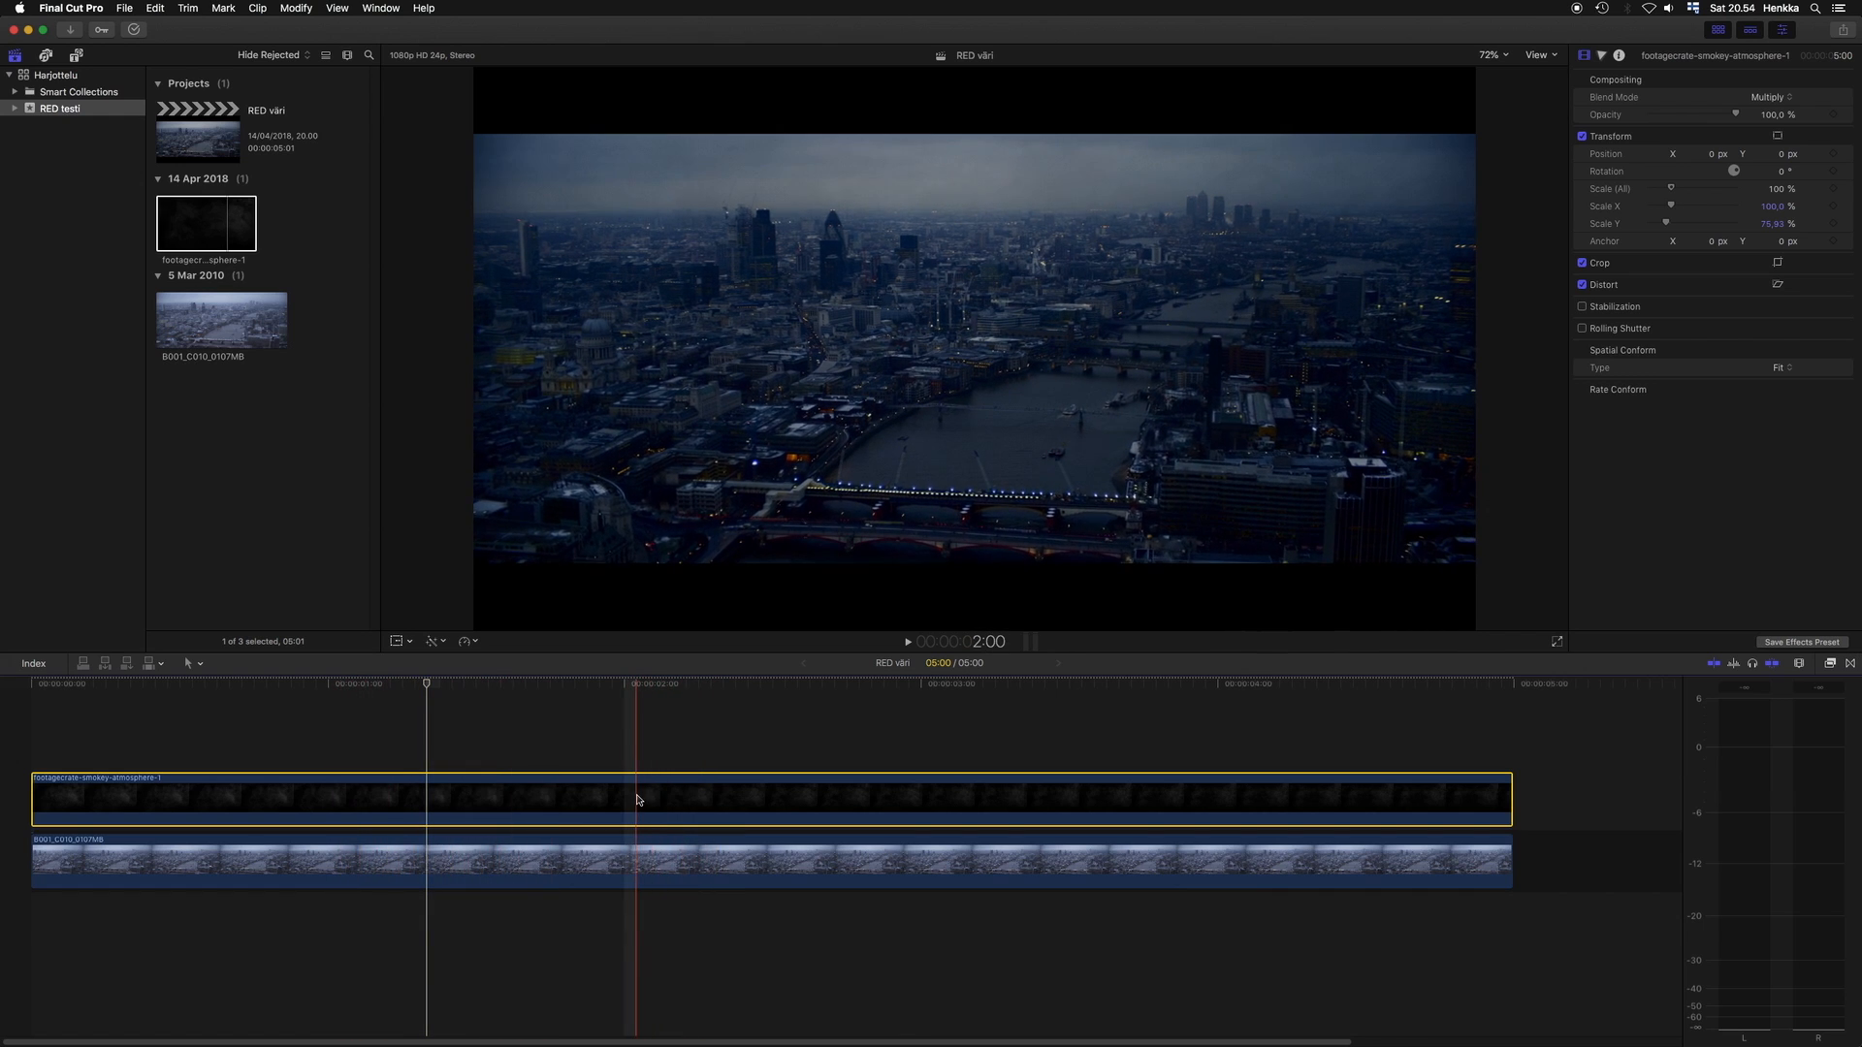
pyautogui.press('v')
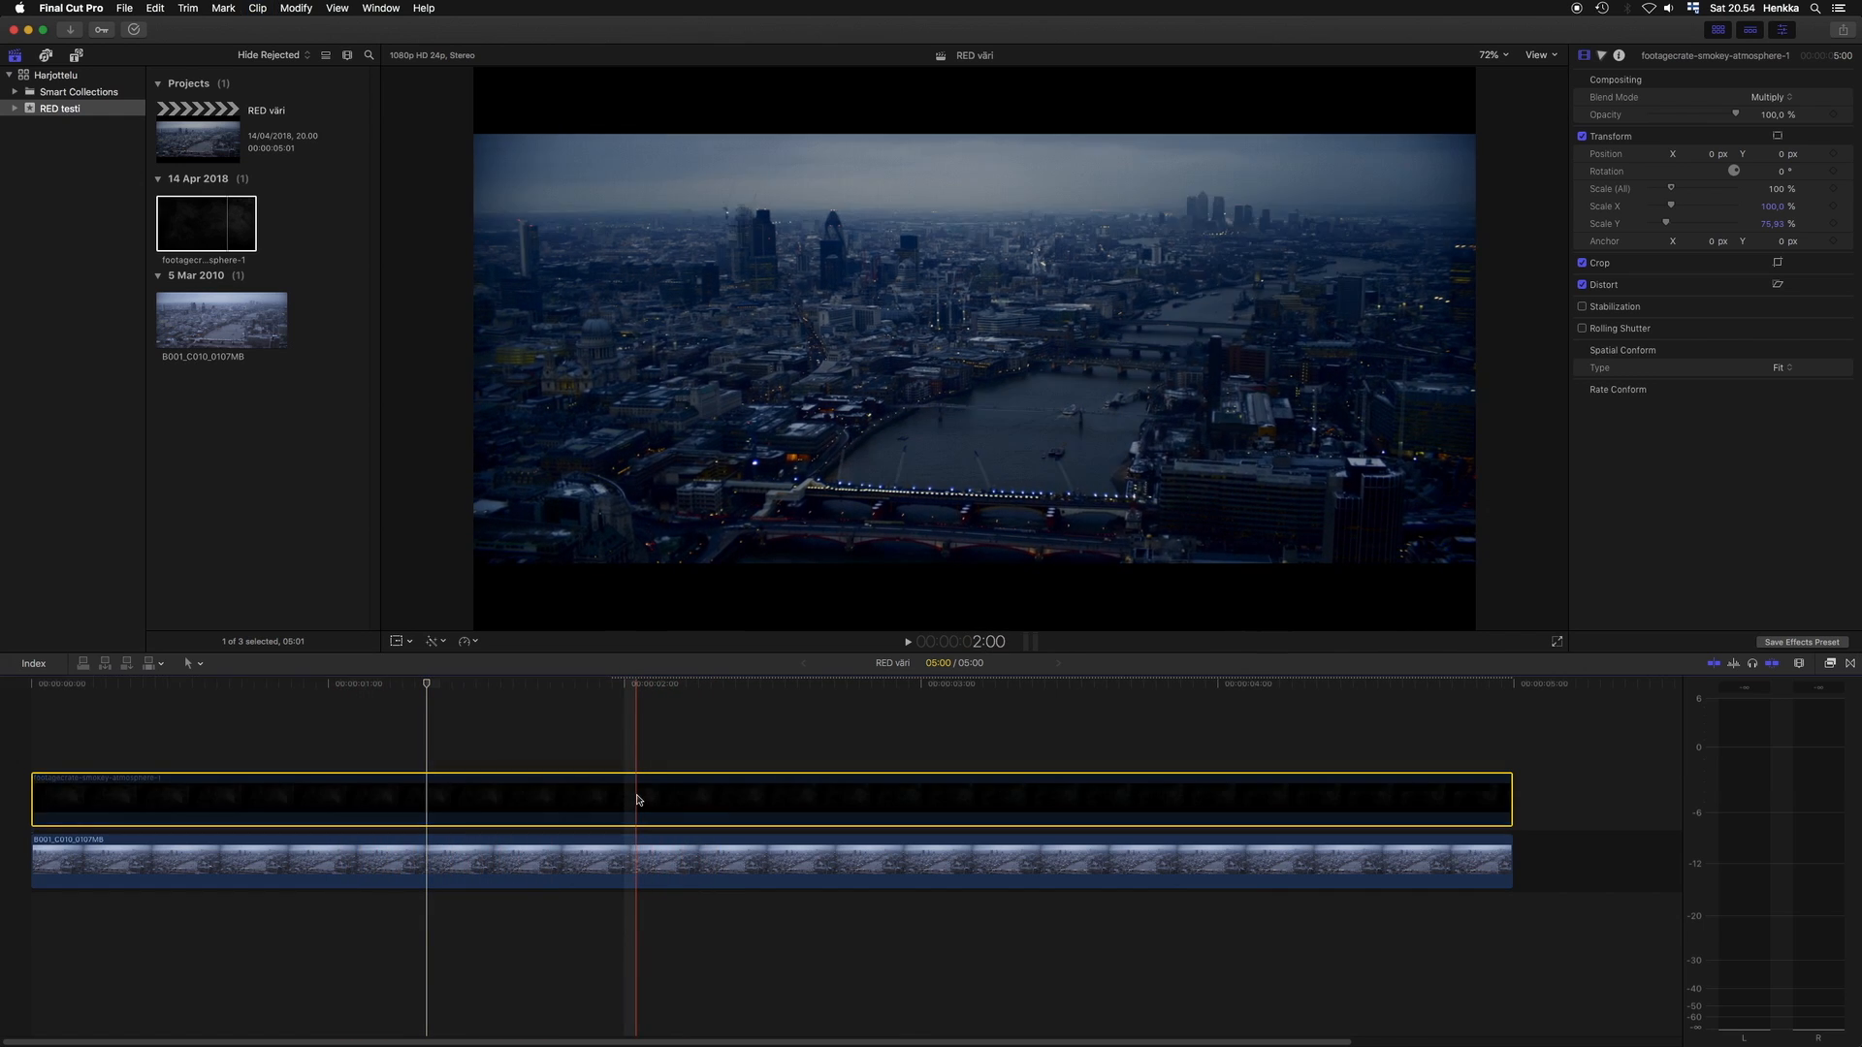
pyautogui.press('v')
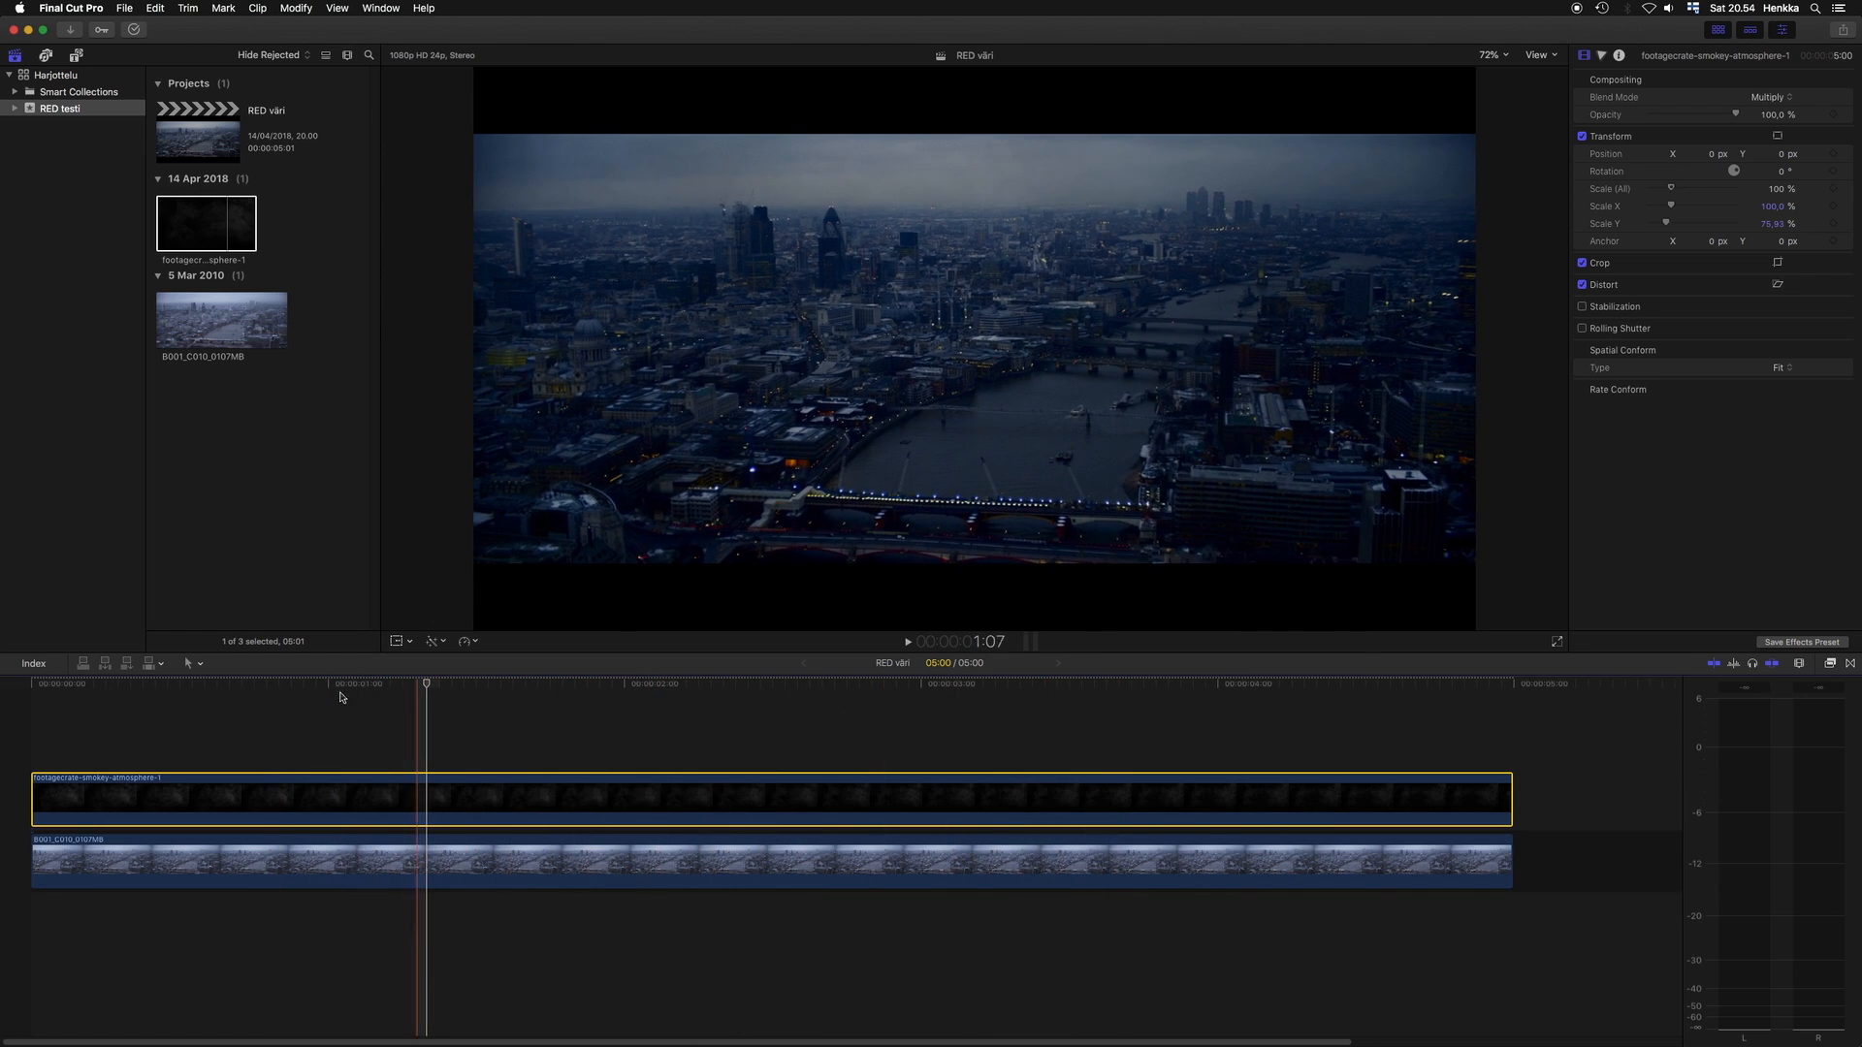
# Play the timeline from the start to review the graded footage with the smoke overlay.
pyautogui.click(198, 906)
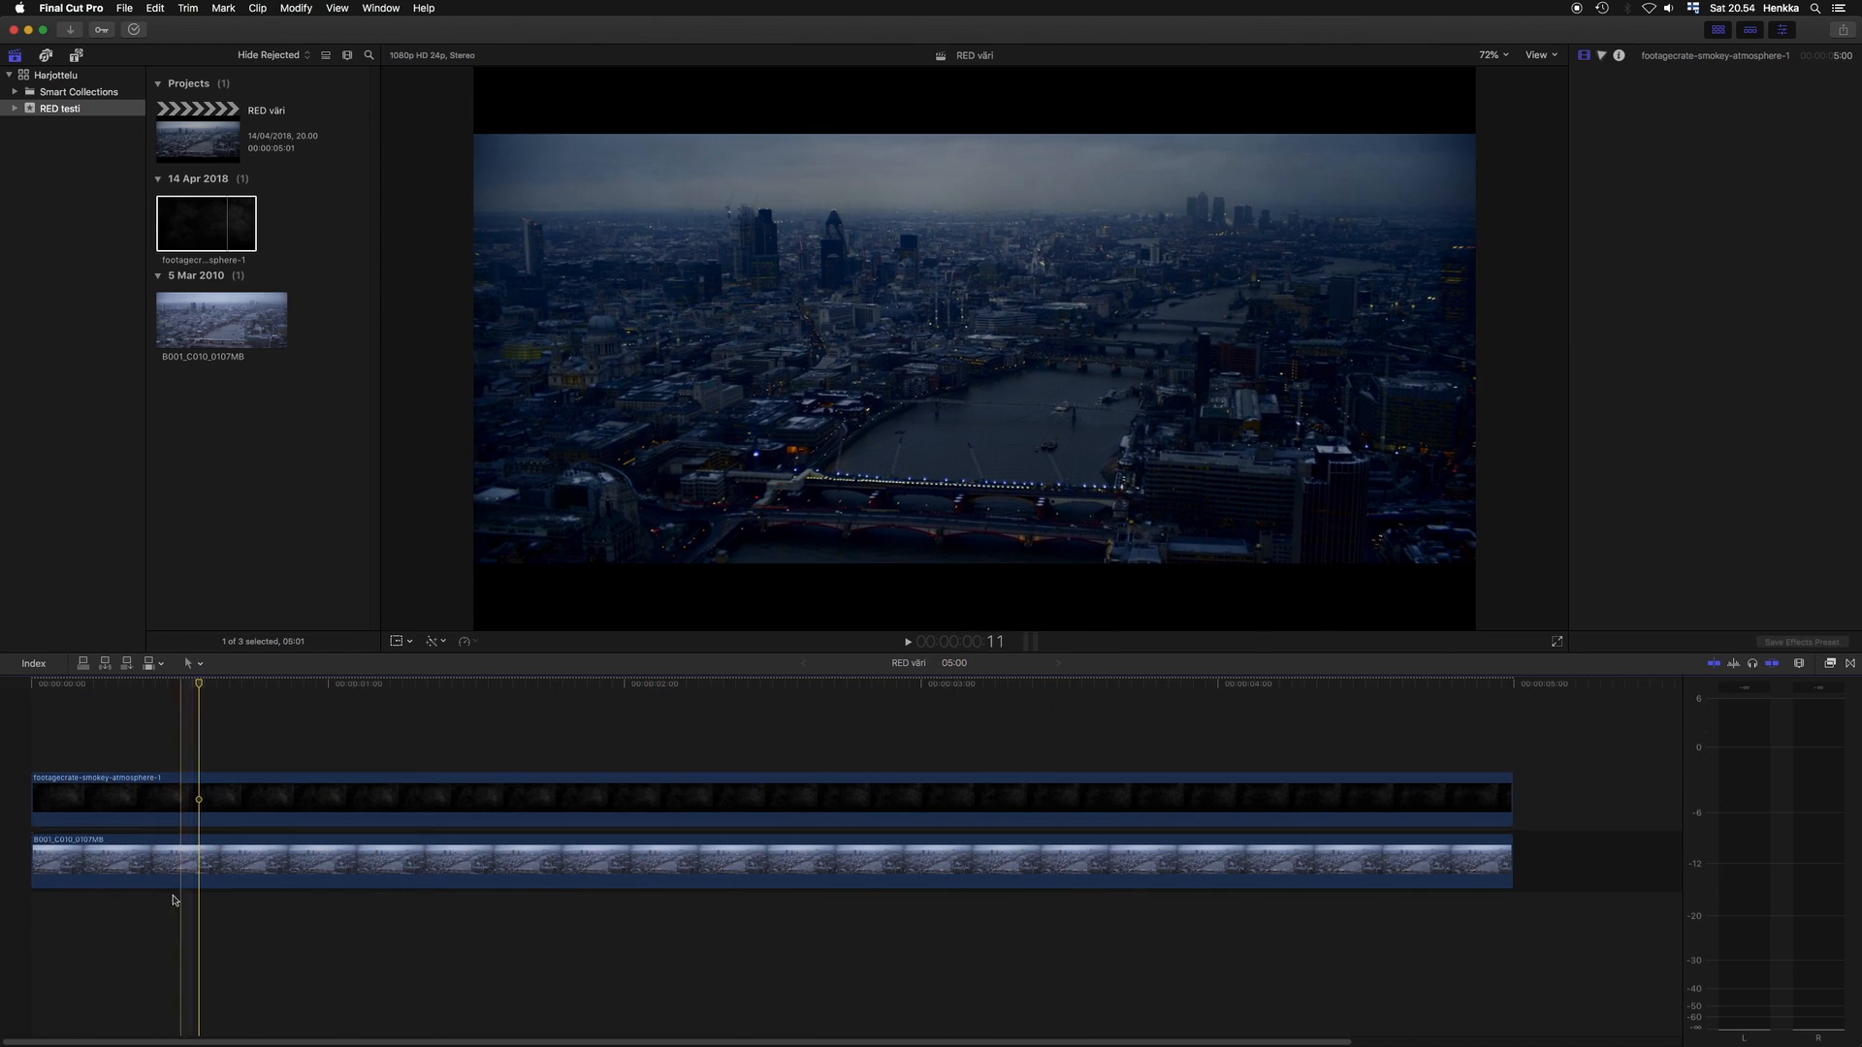
pyautogui.click(32, 685)
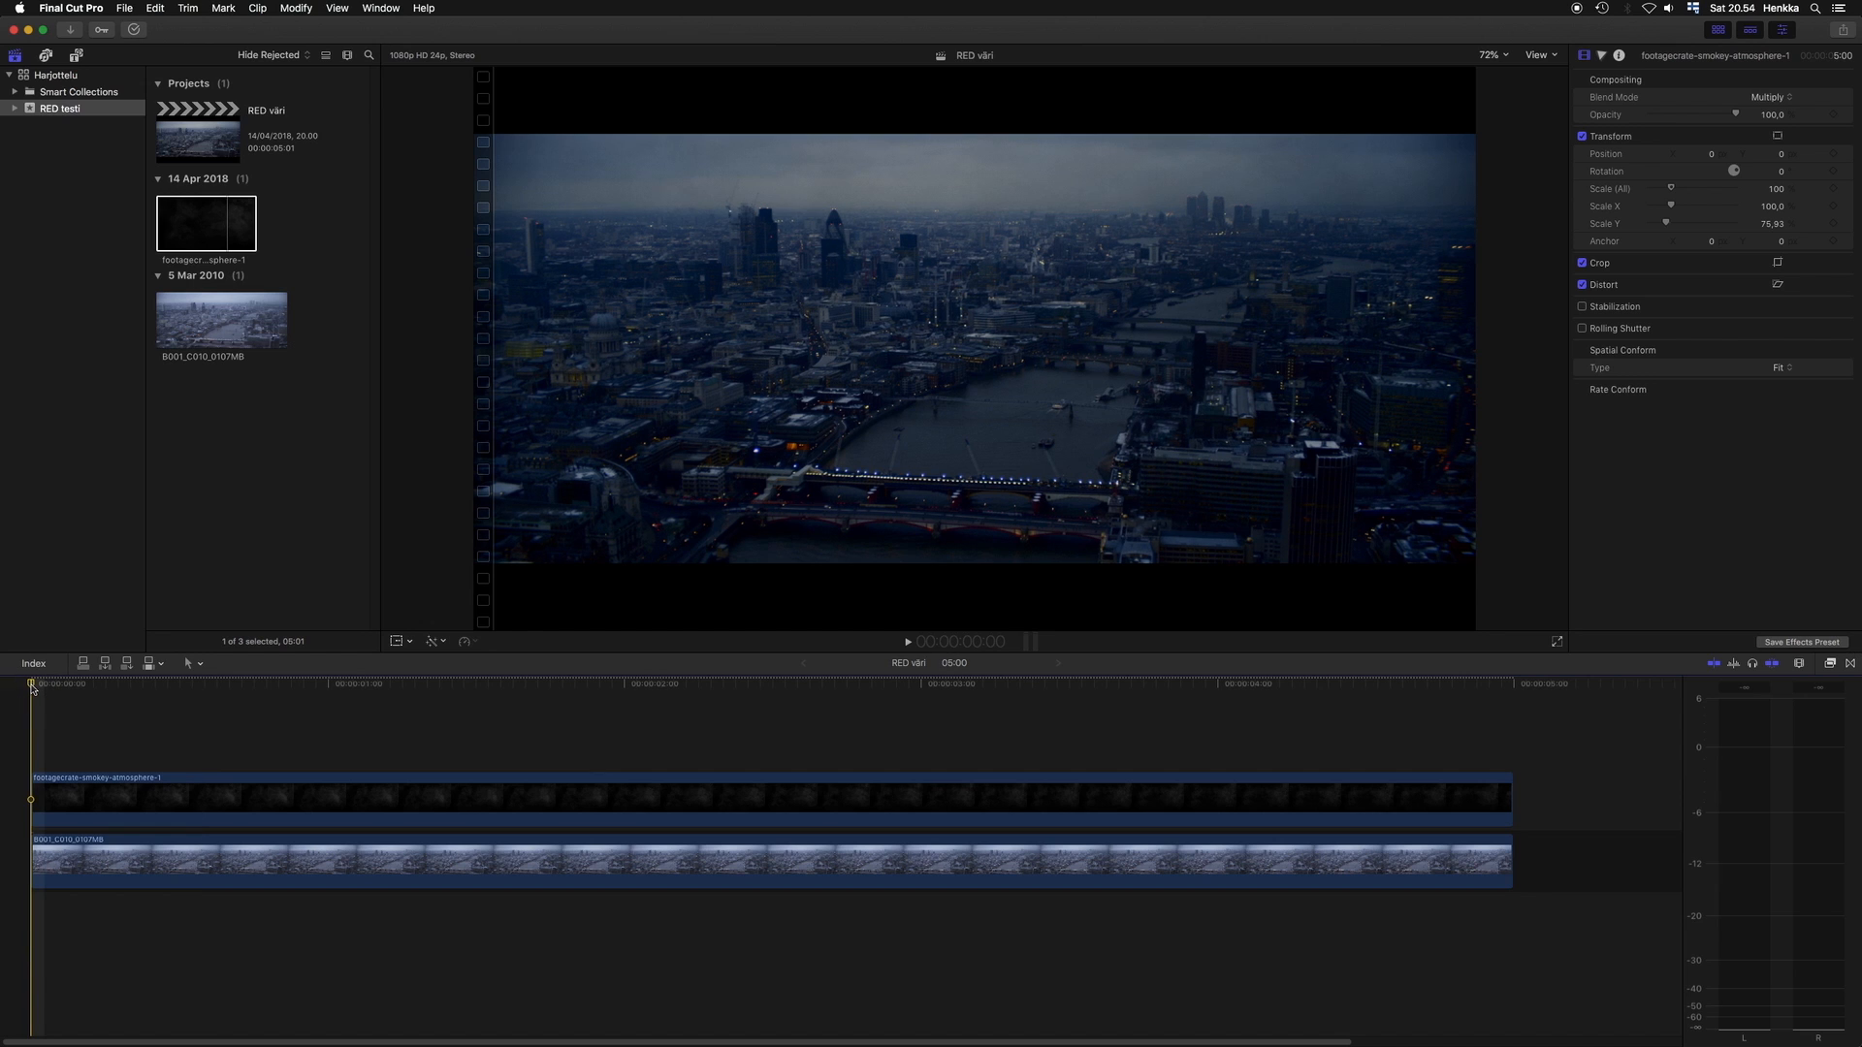
pyautogui.press('space')
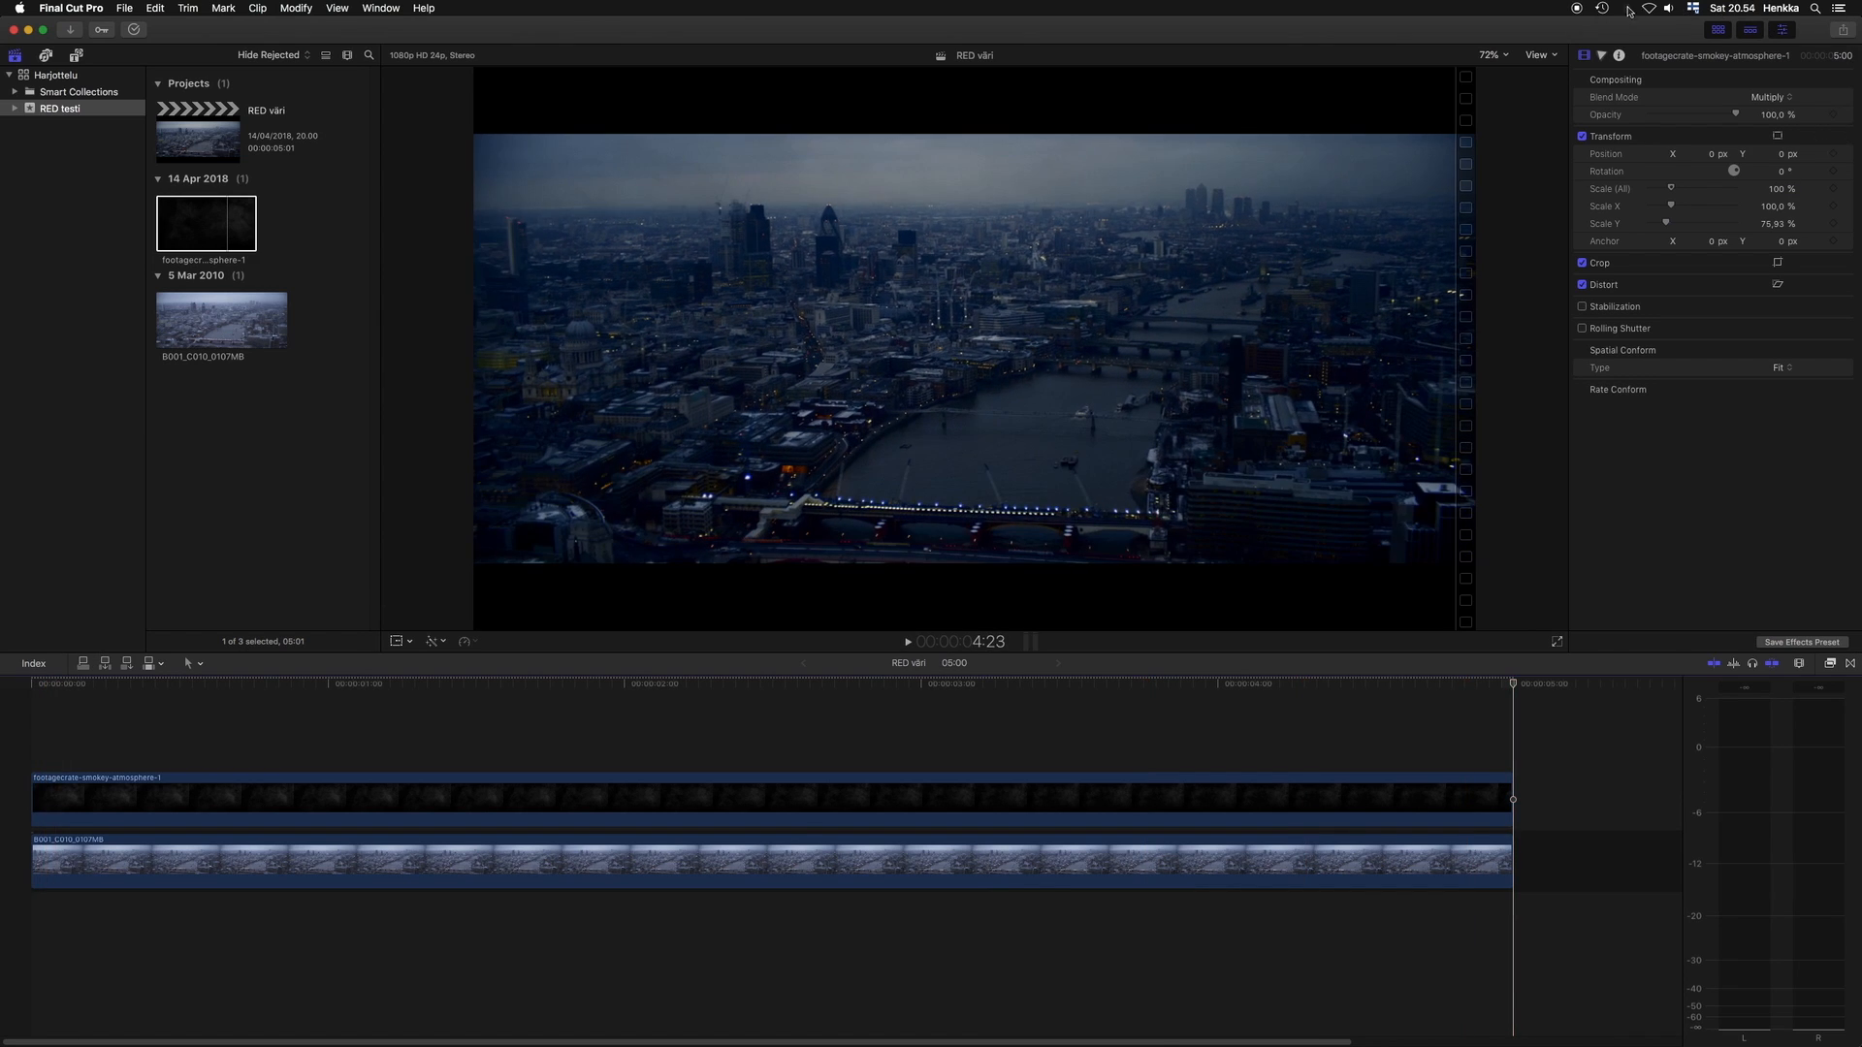
# Turn all effects on the London clip off and back on to compare the original with the grade.
pyautogui.click(1384, 863)
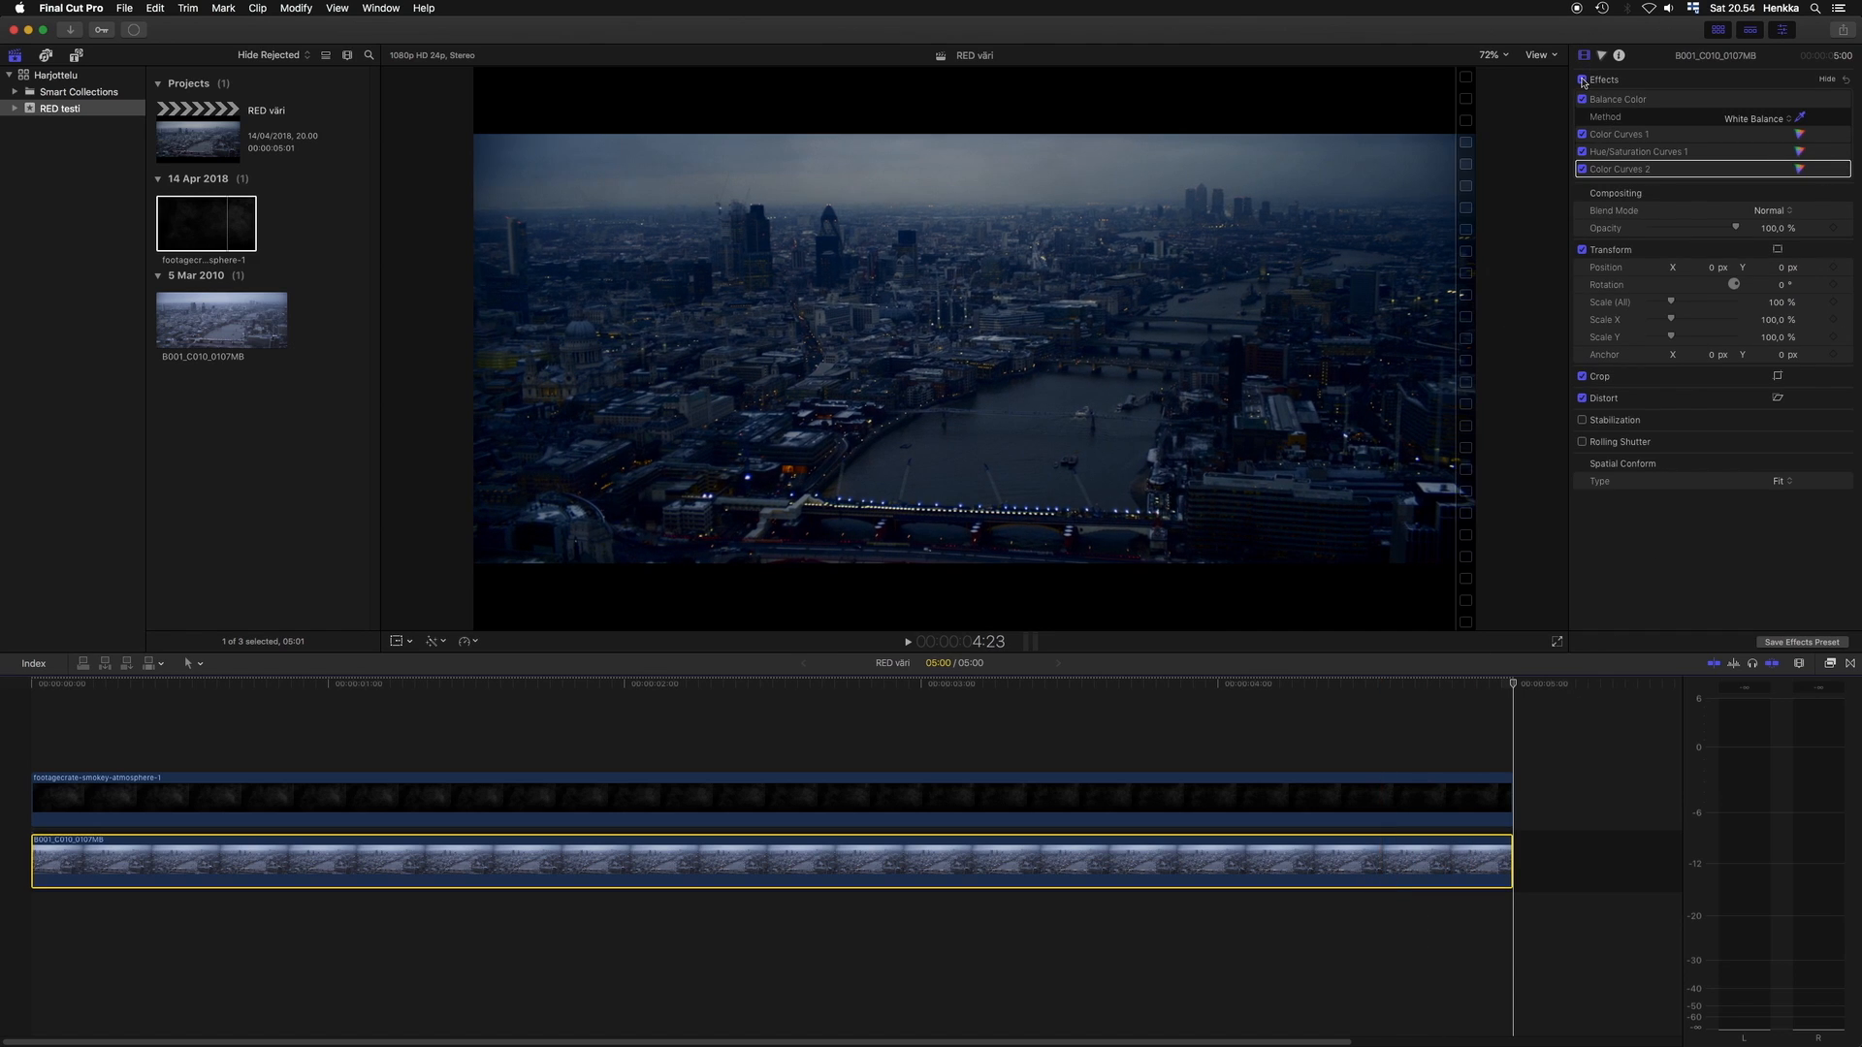
pyautogui.click(1582, 80)
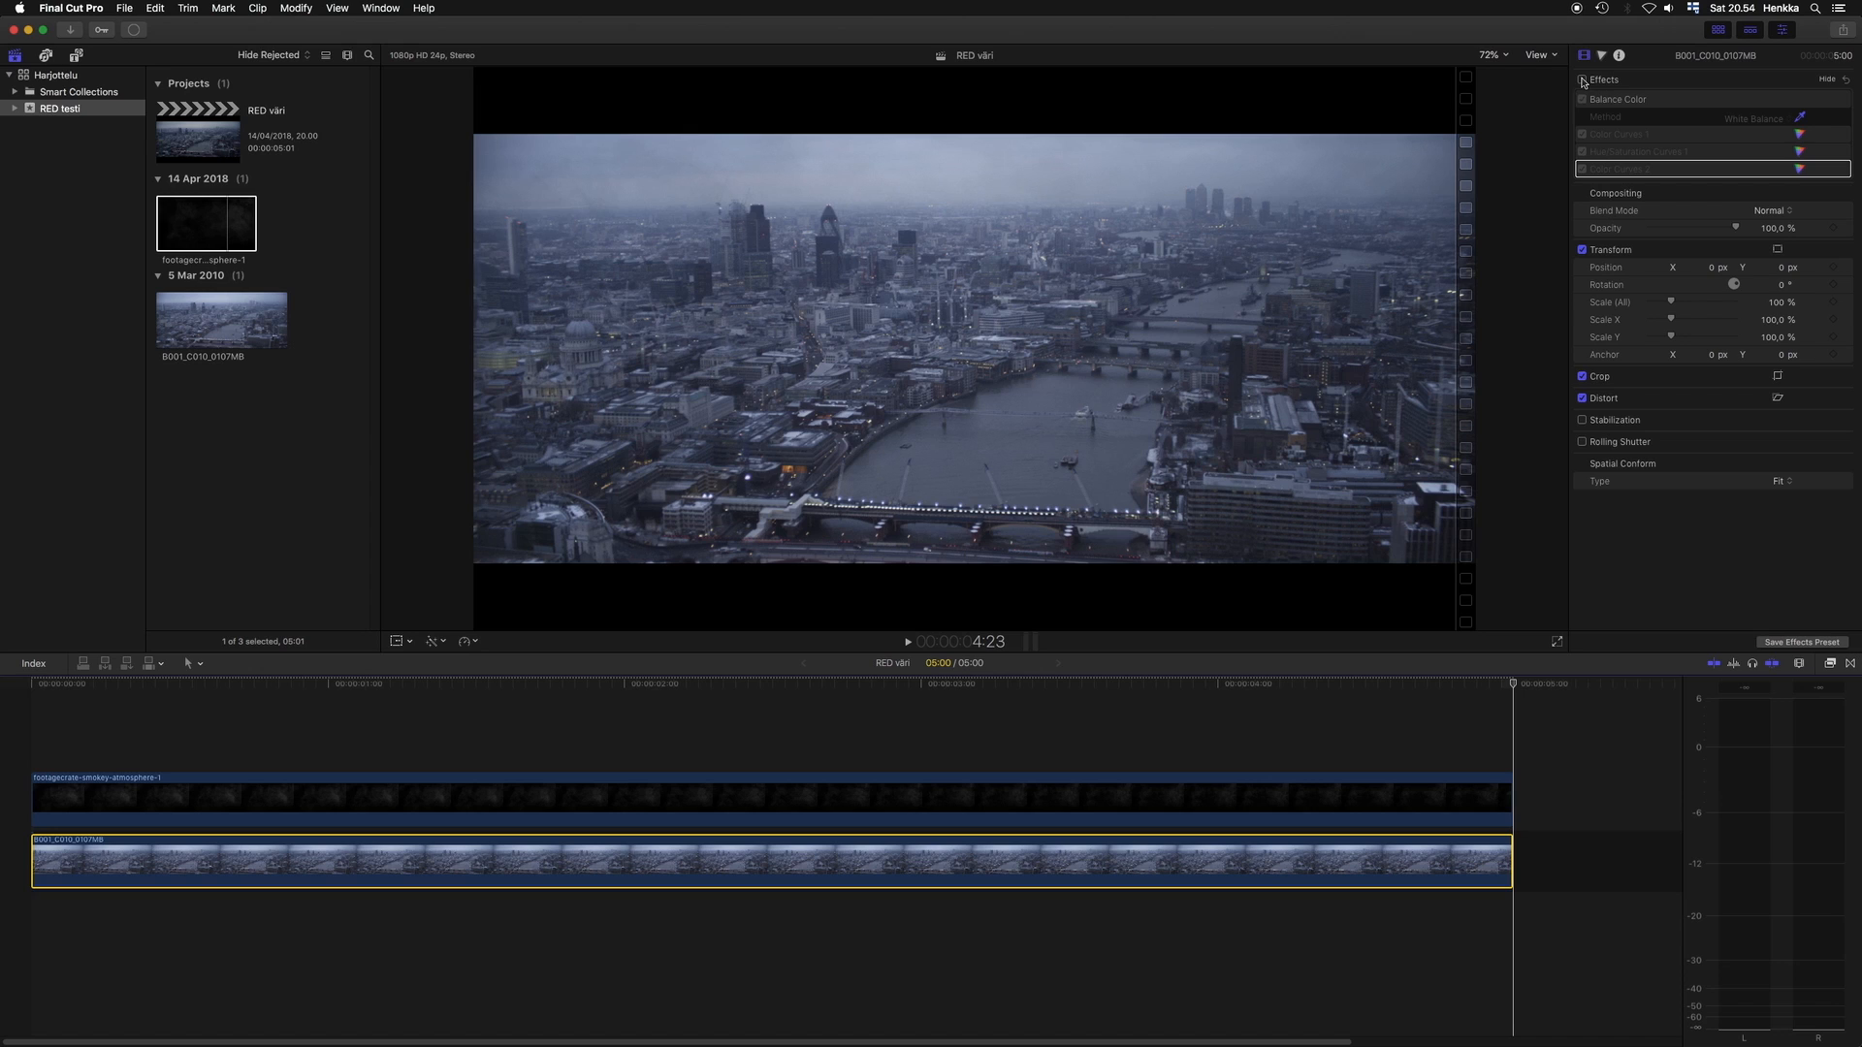
pyautogui.click(1583, 81)
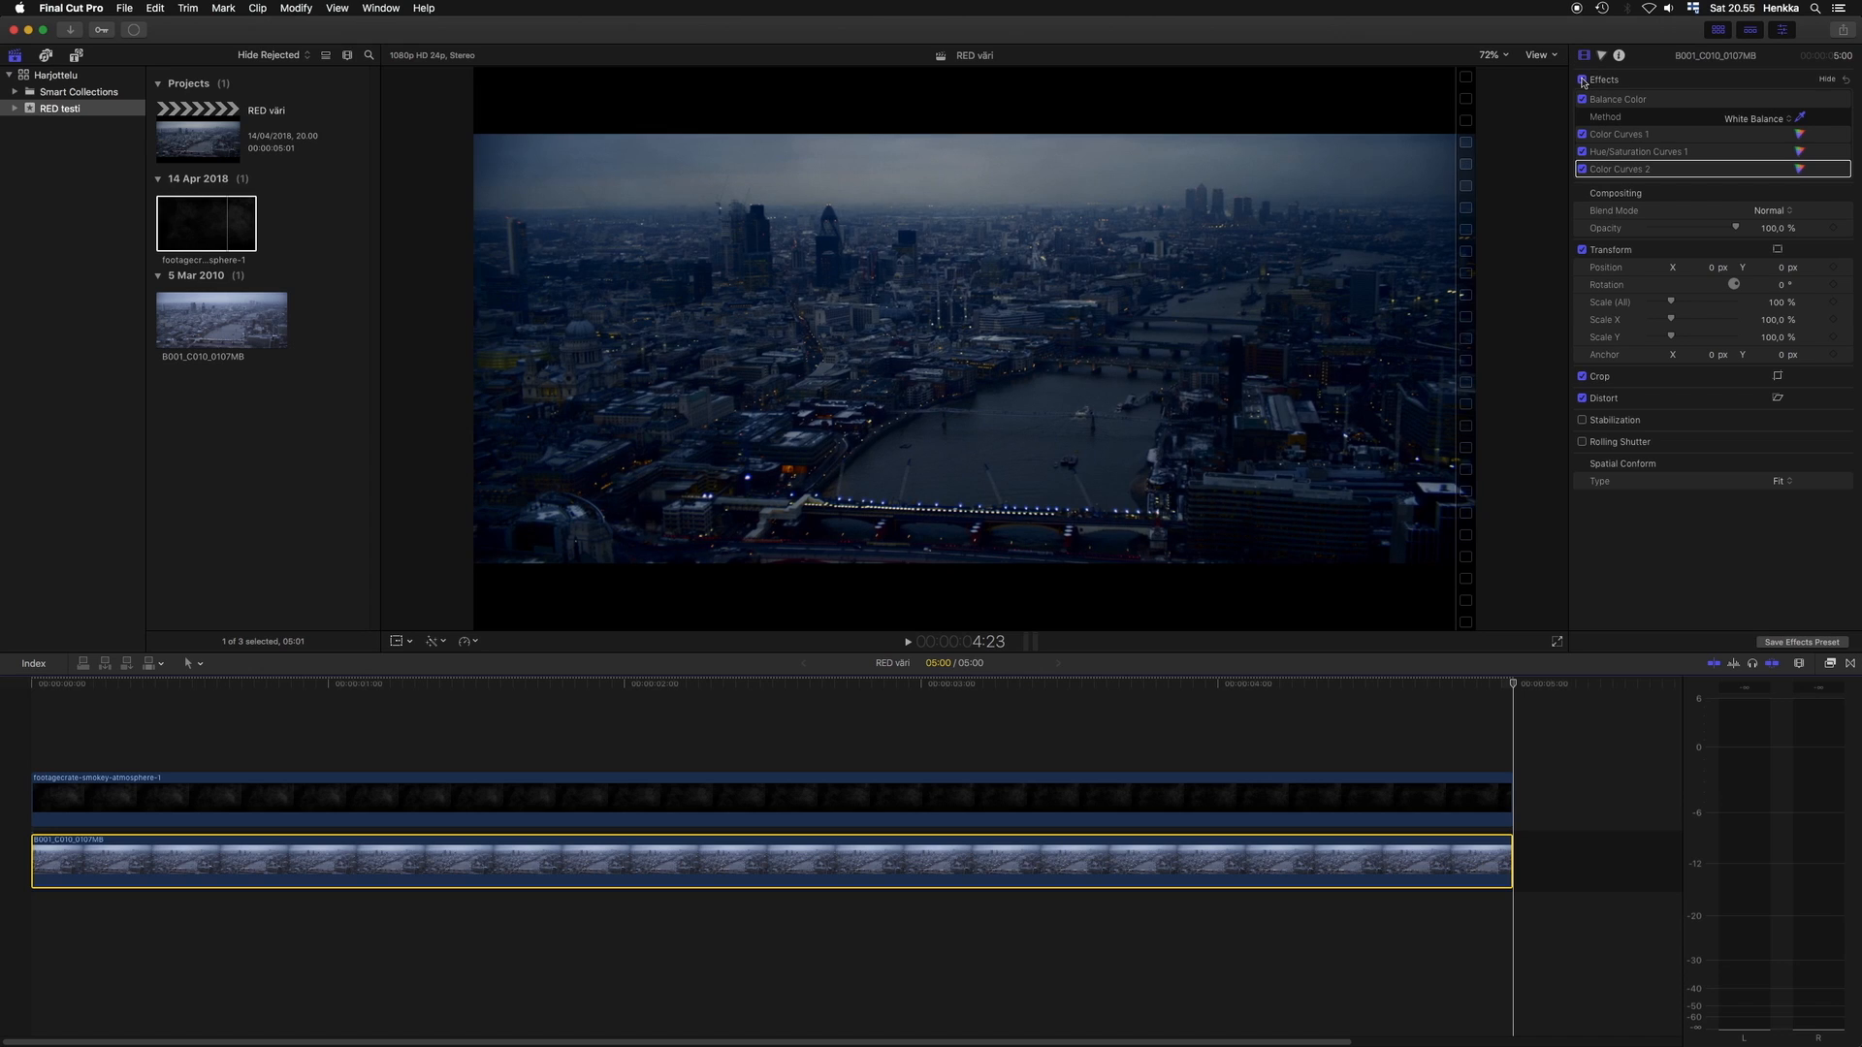